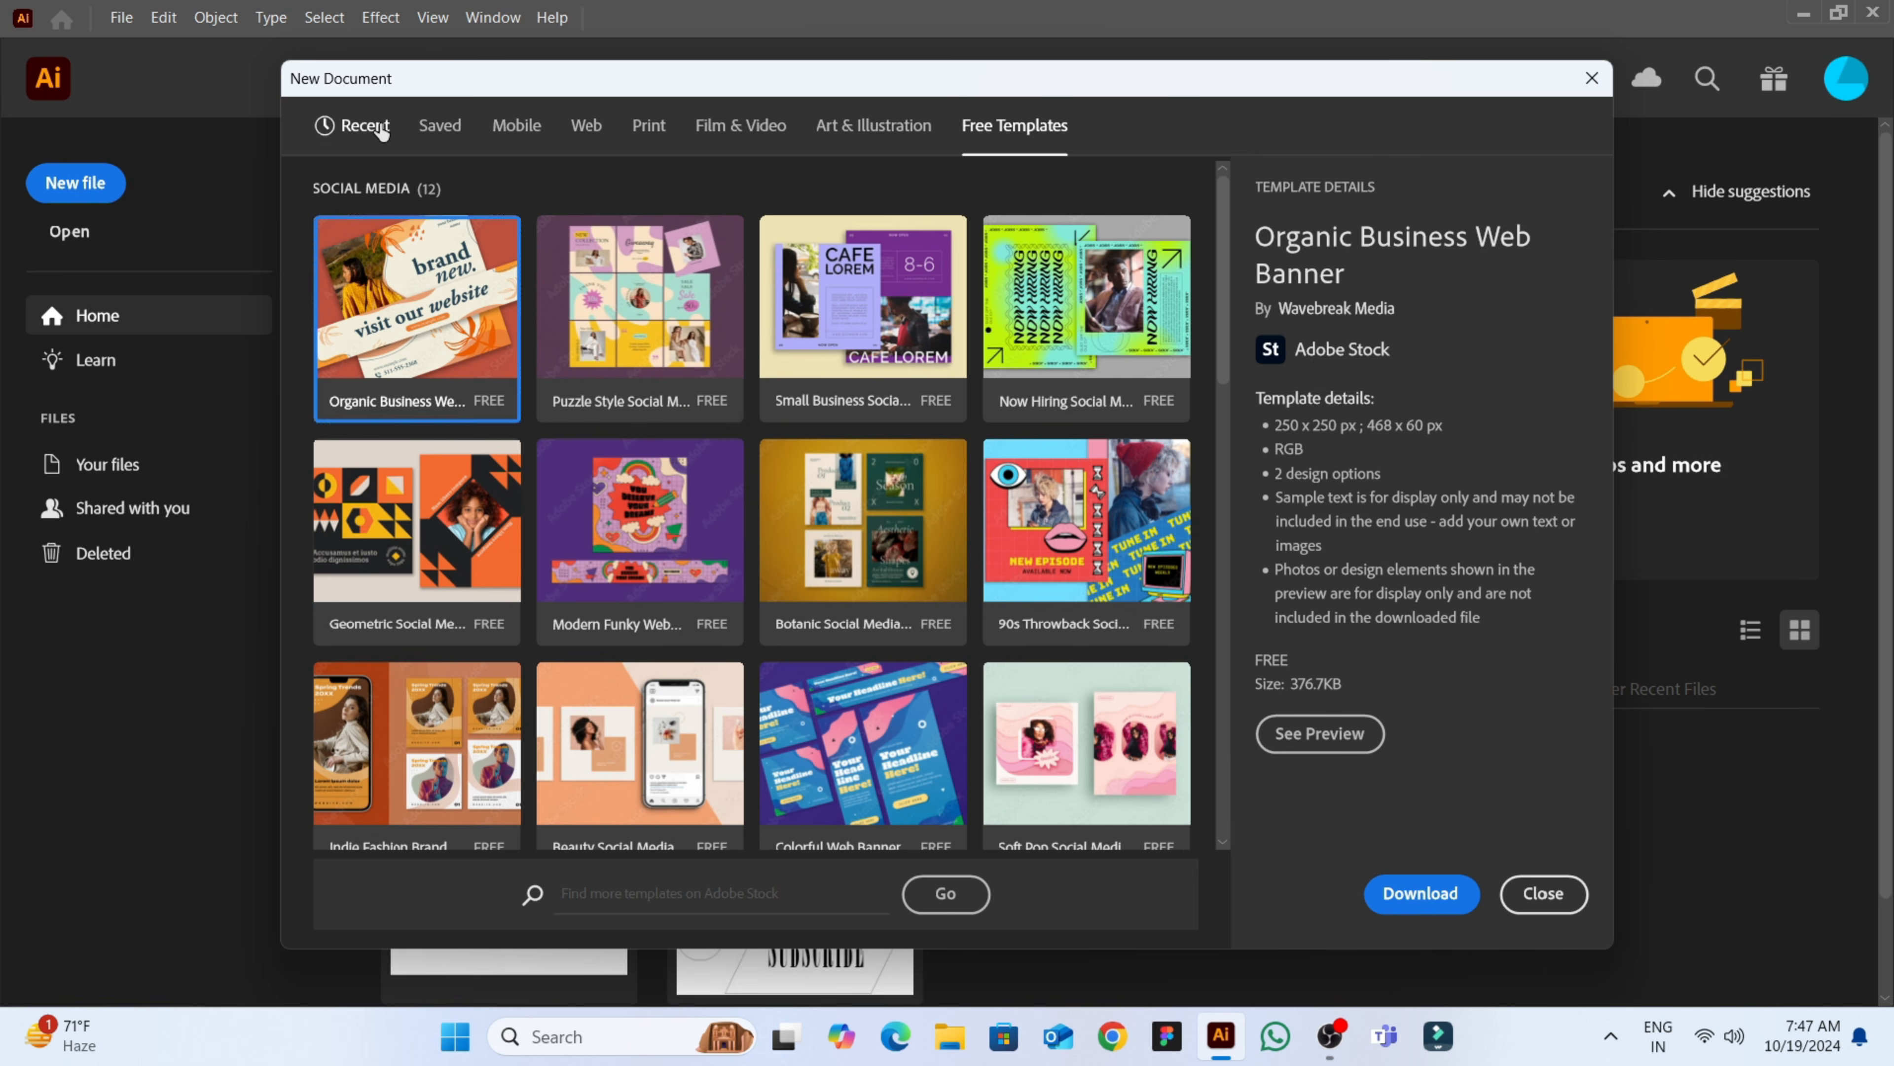
- Review the recent document presets, the measurement unit choices and the color mode choices for a new document
click(366, 126)
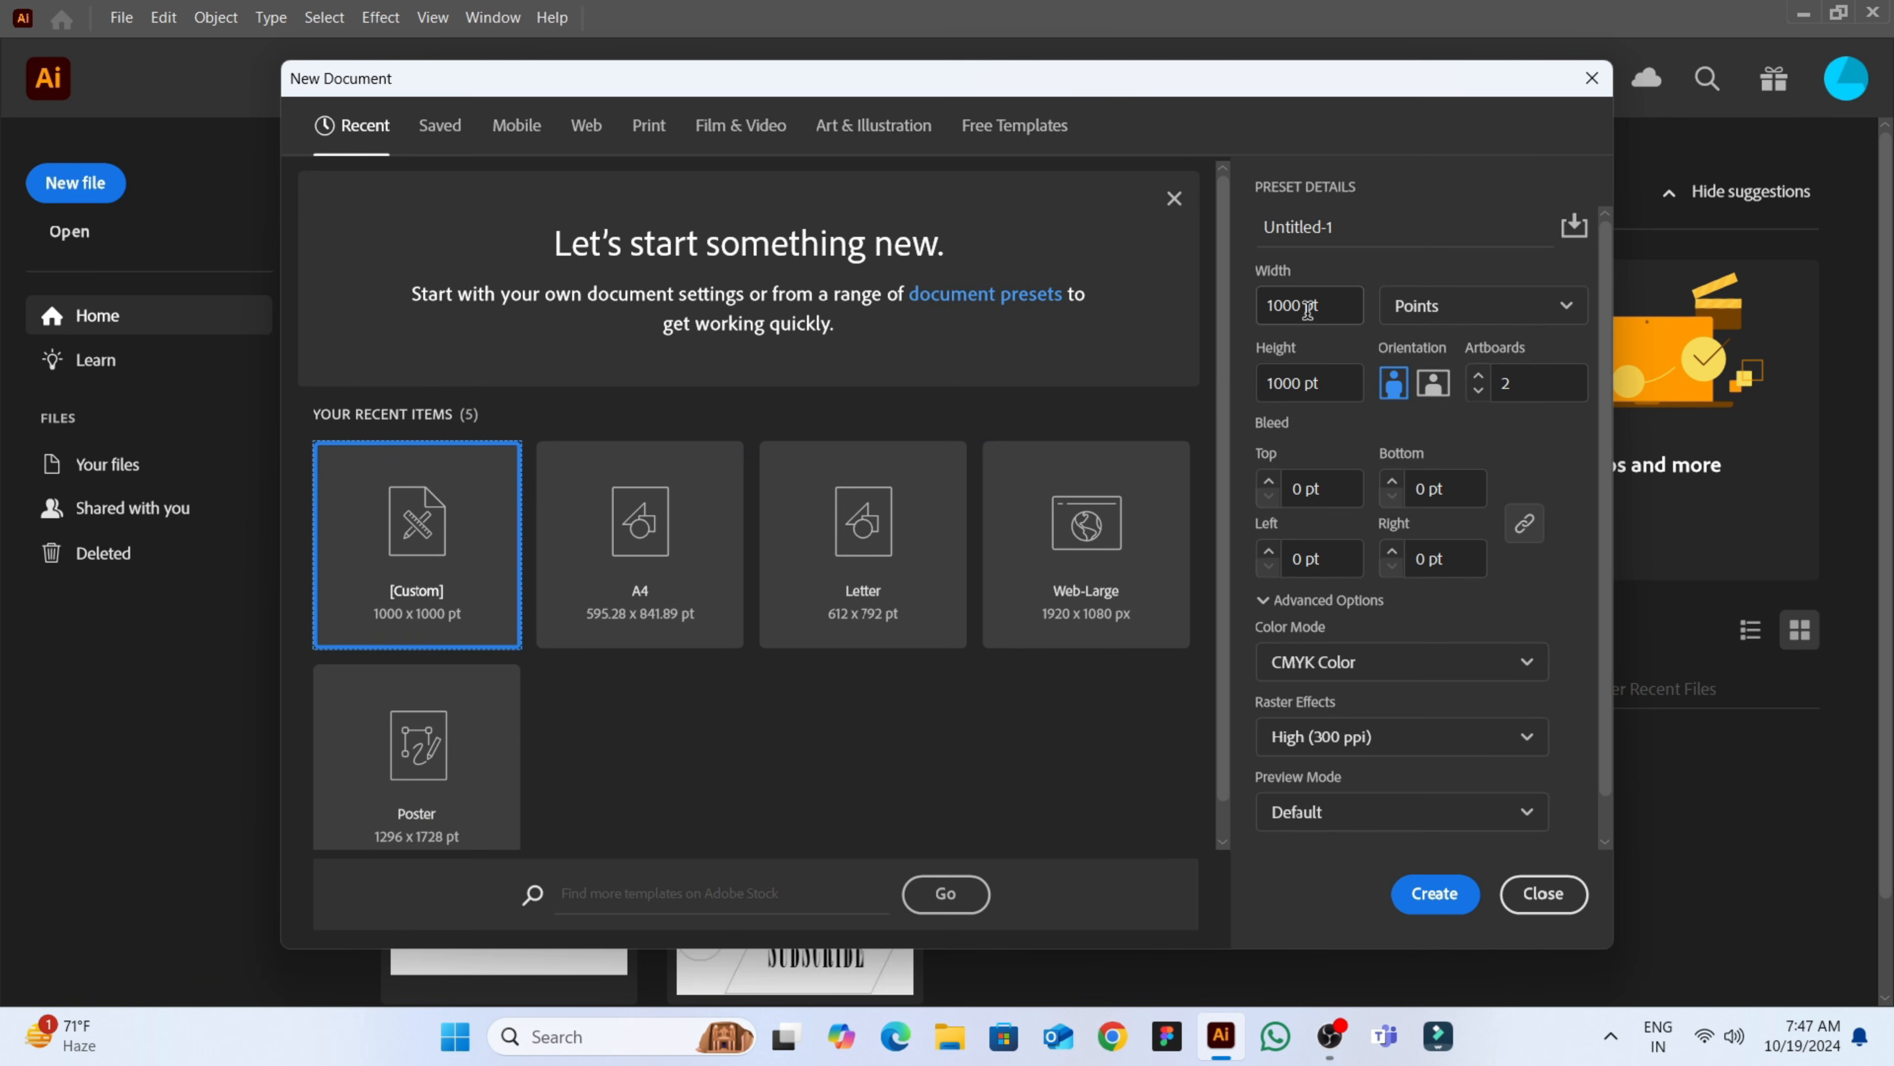
click(1481, 306)
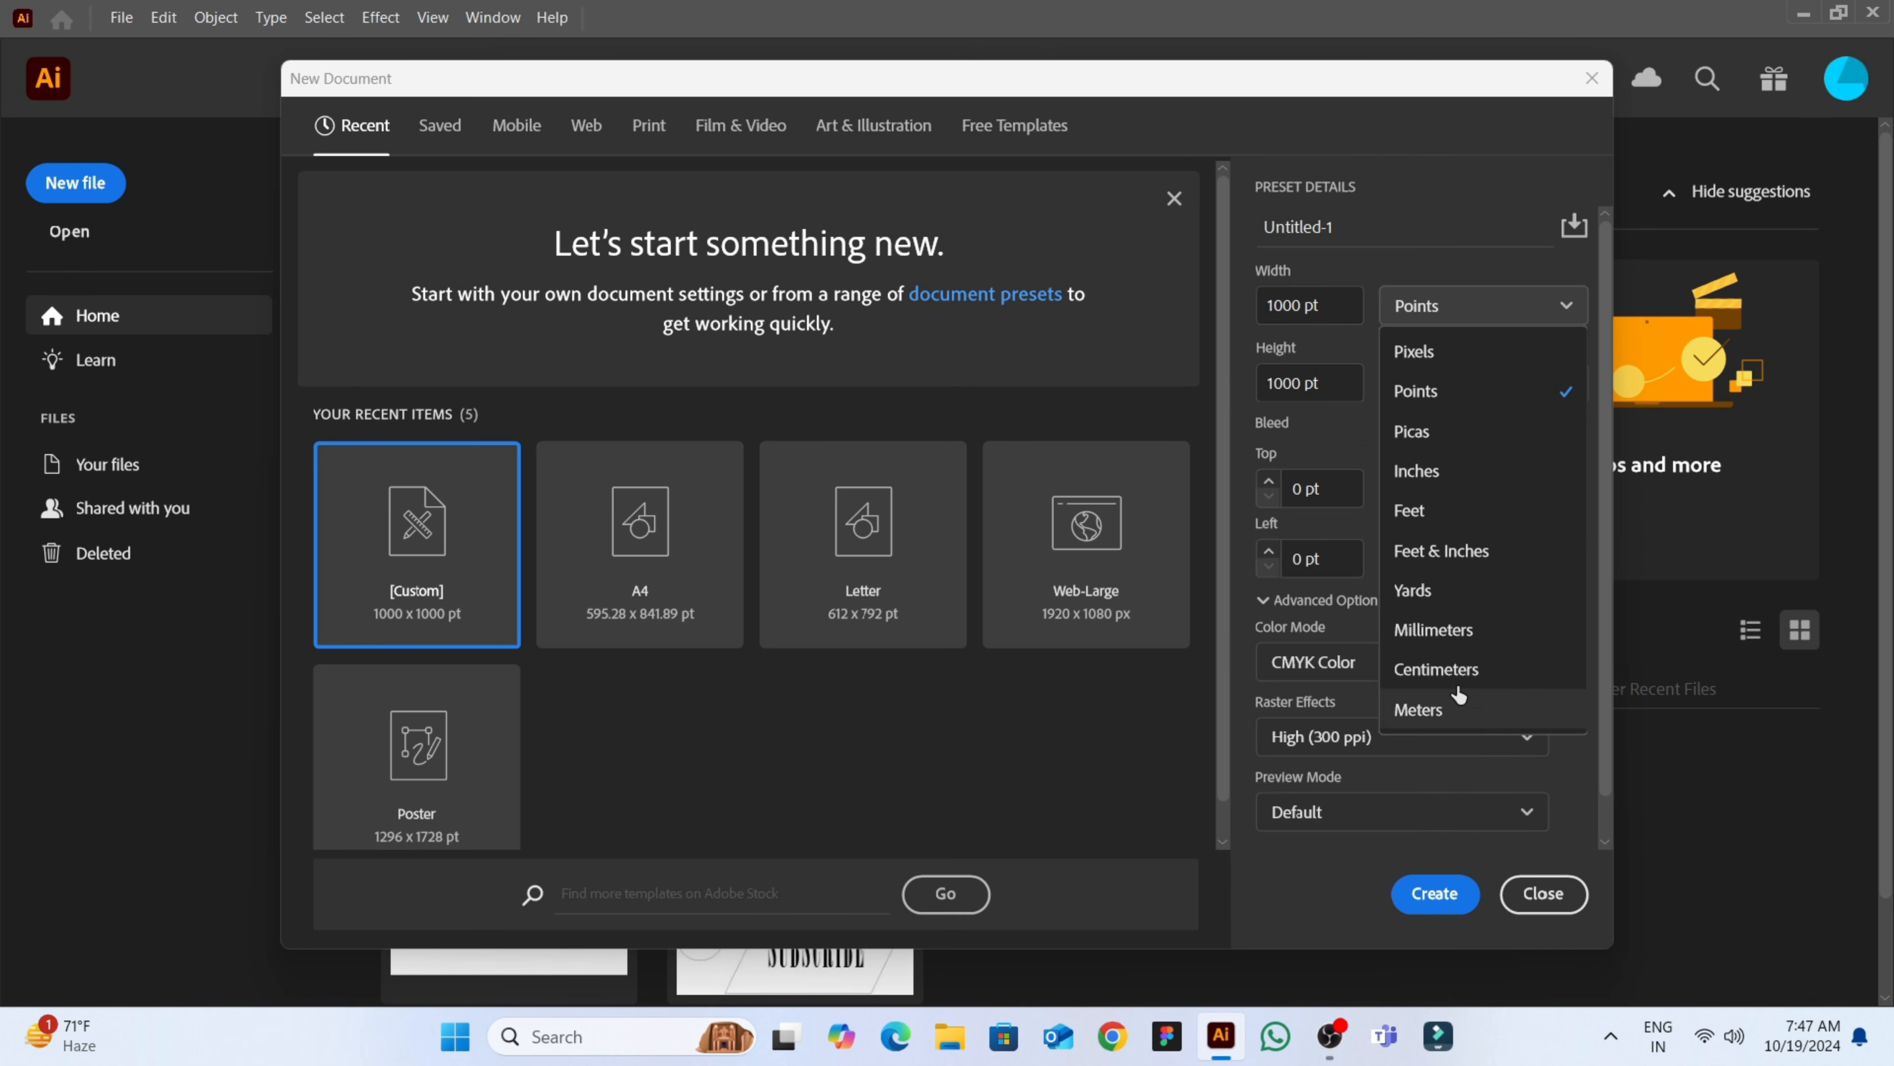
click(1203, 687)
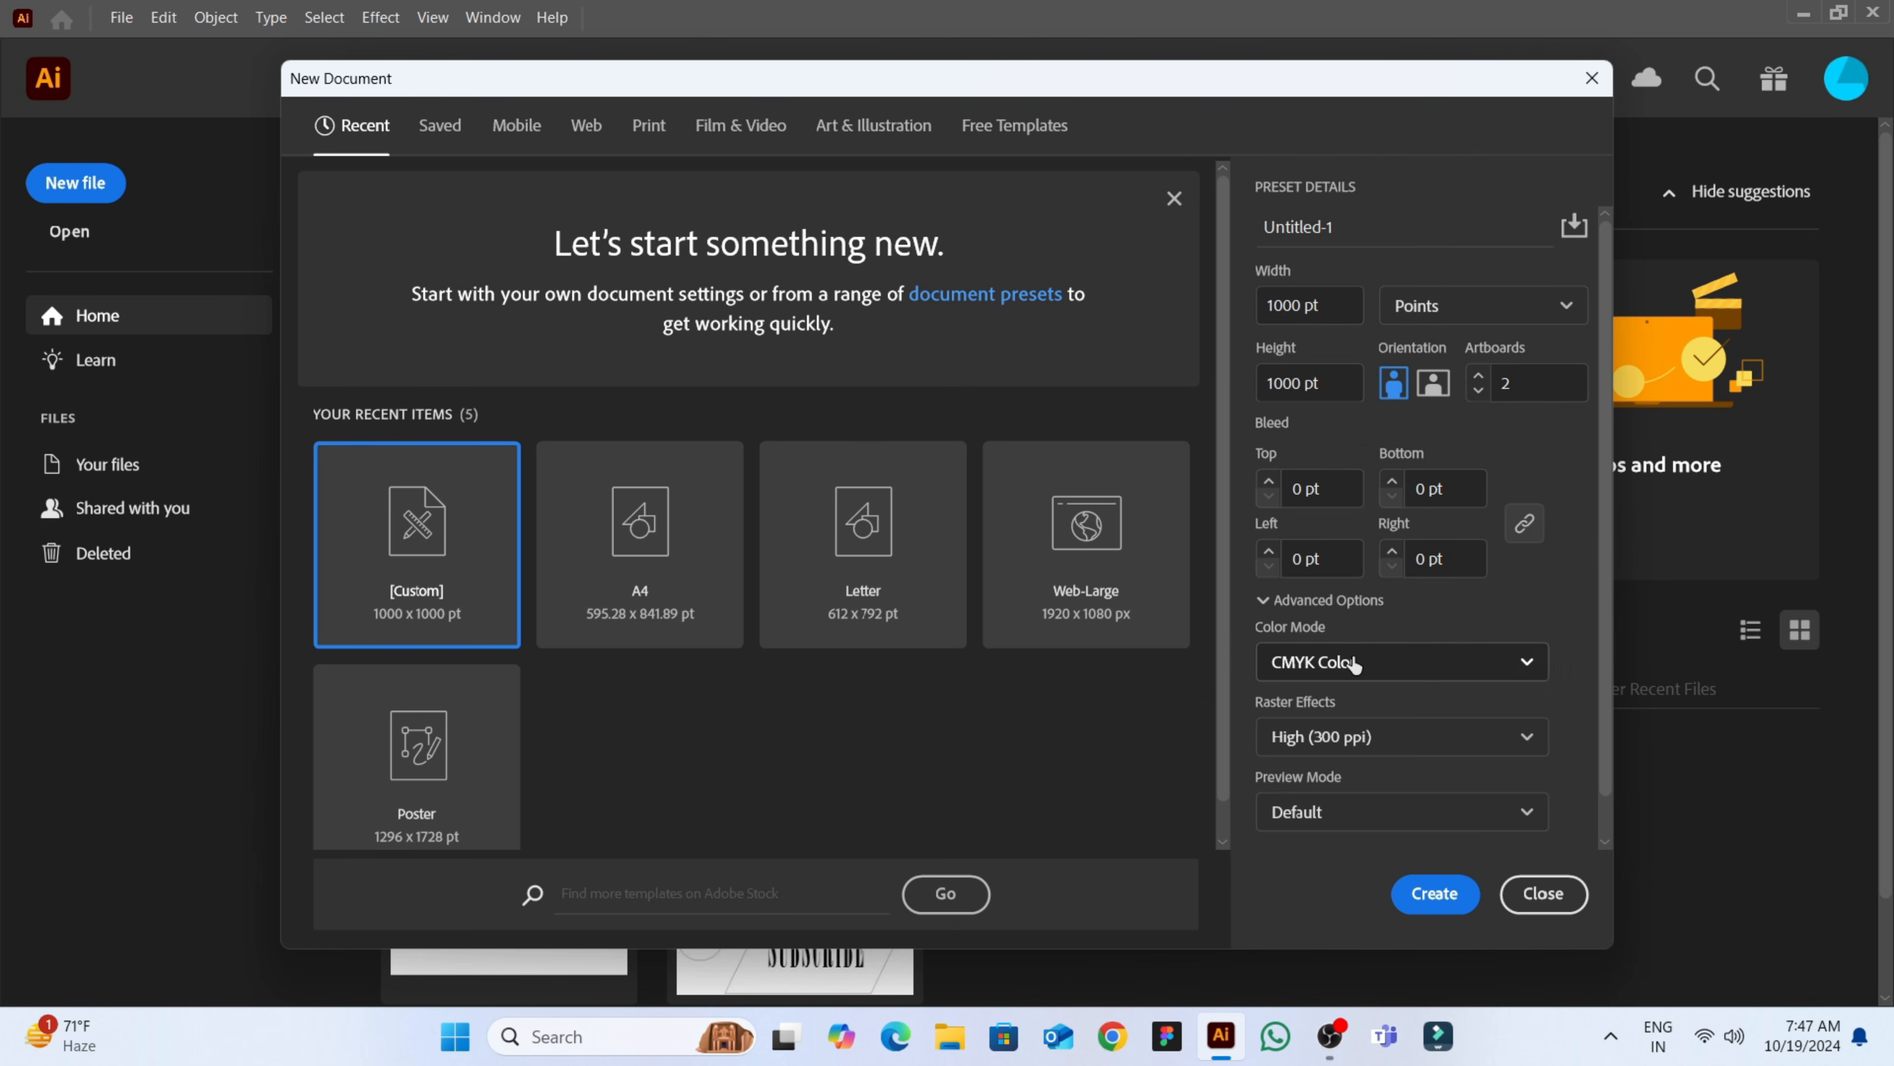
click(1362, 671)
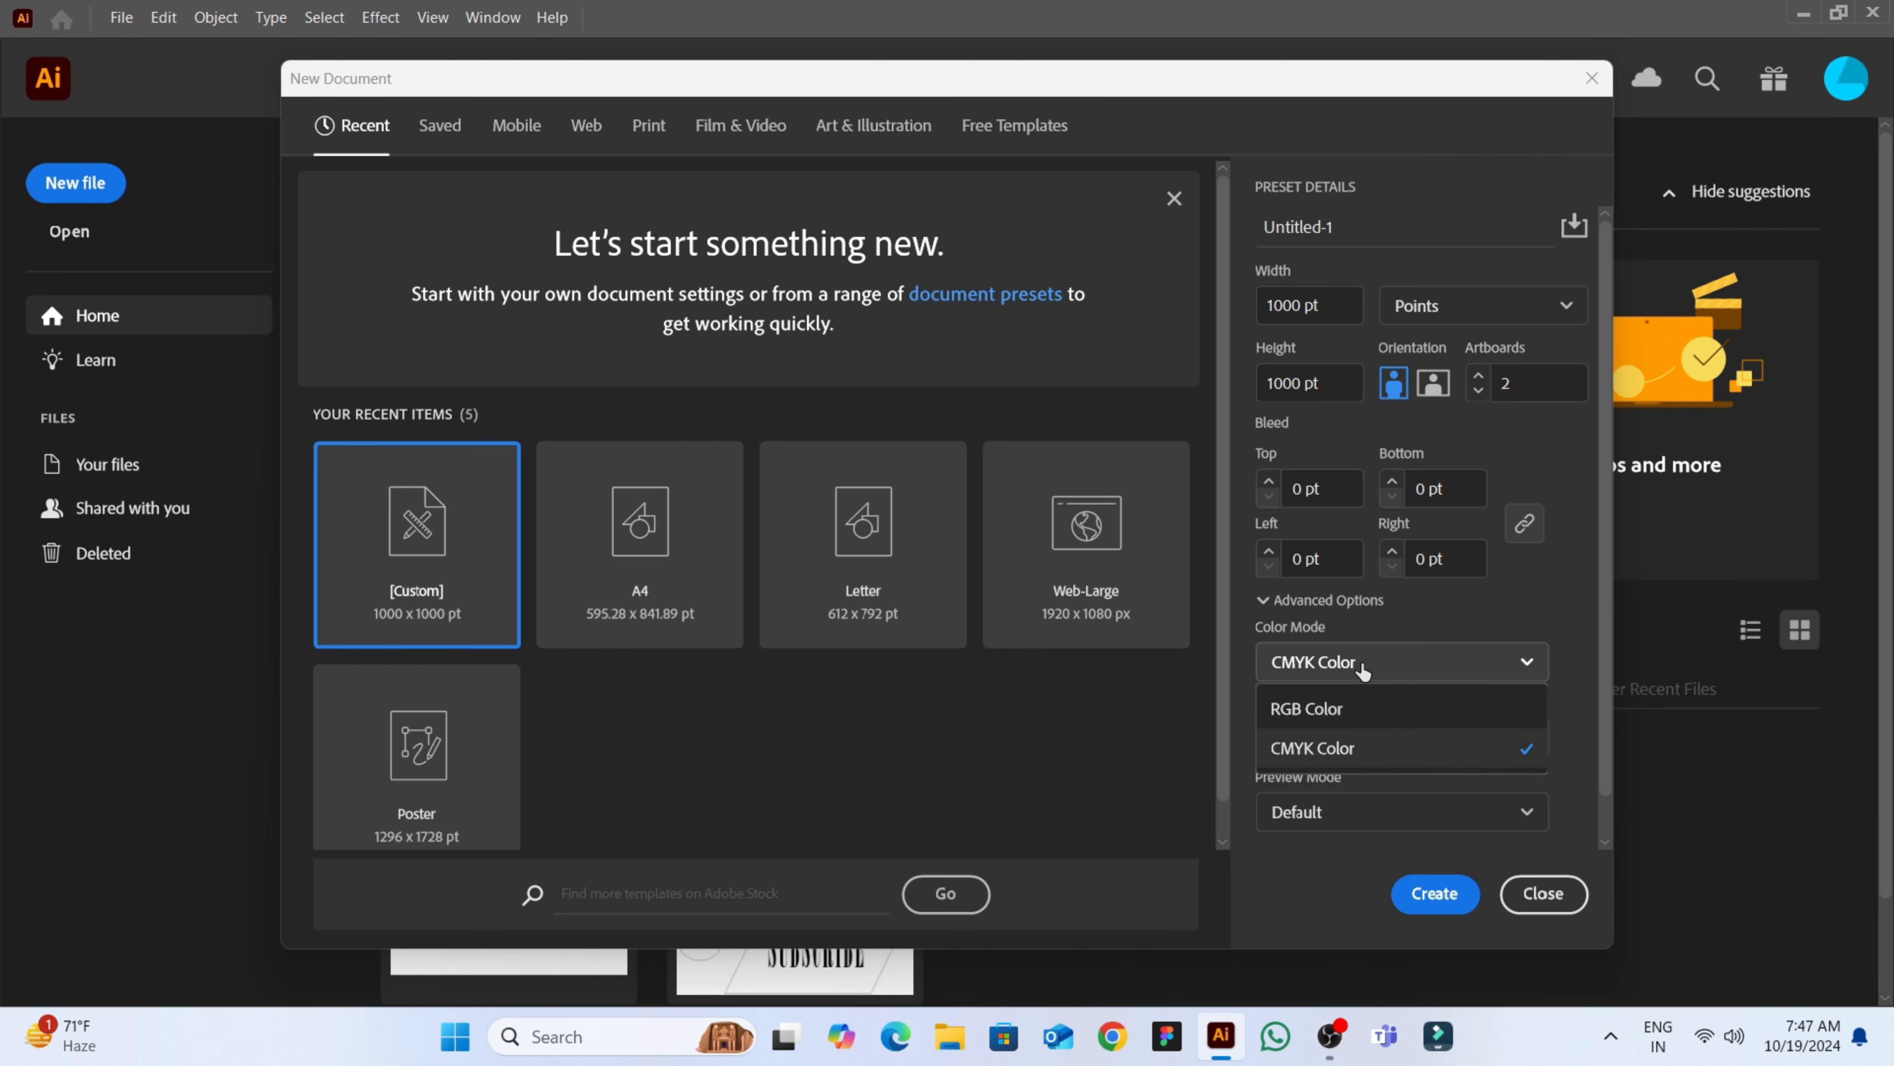
click(1349, 717)
click(1347, 742)
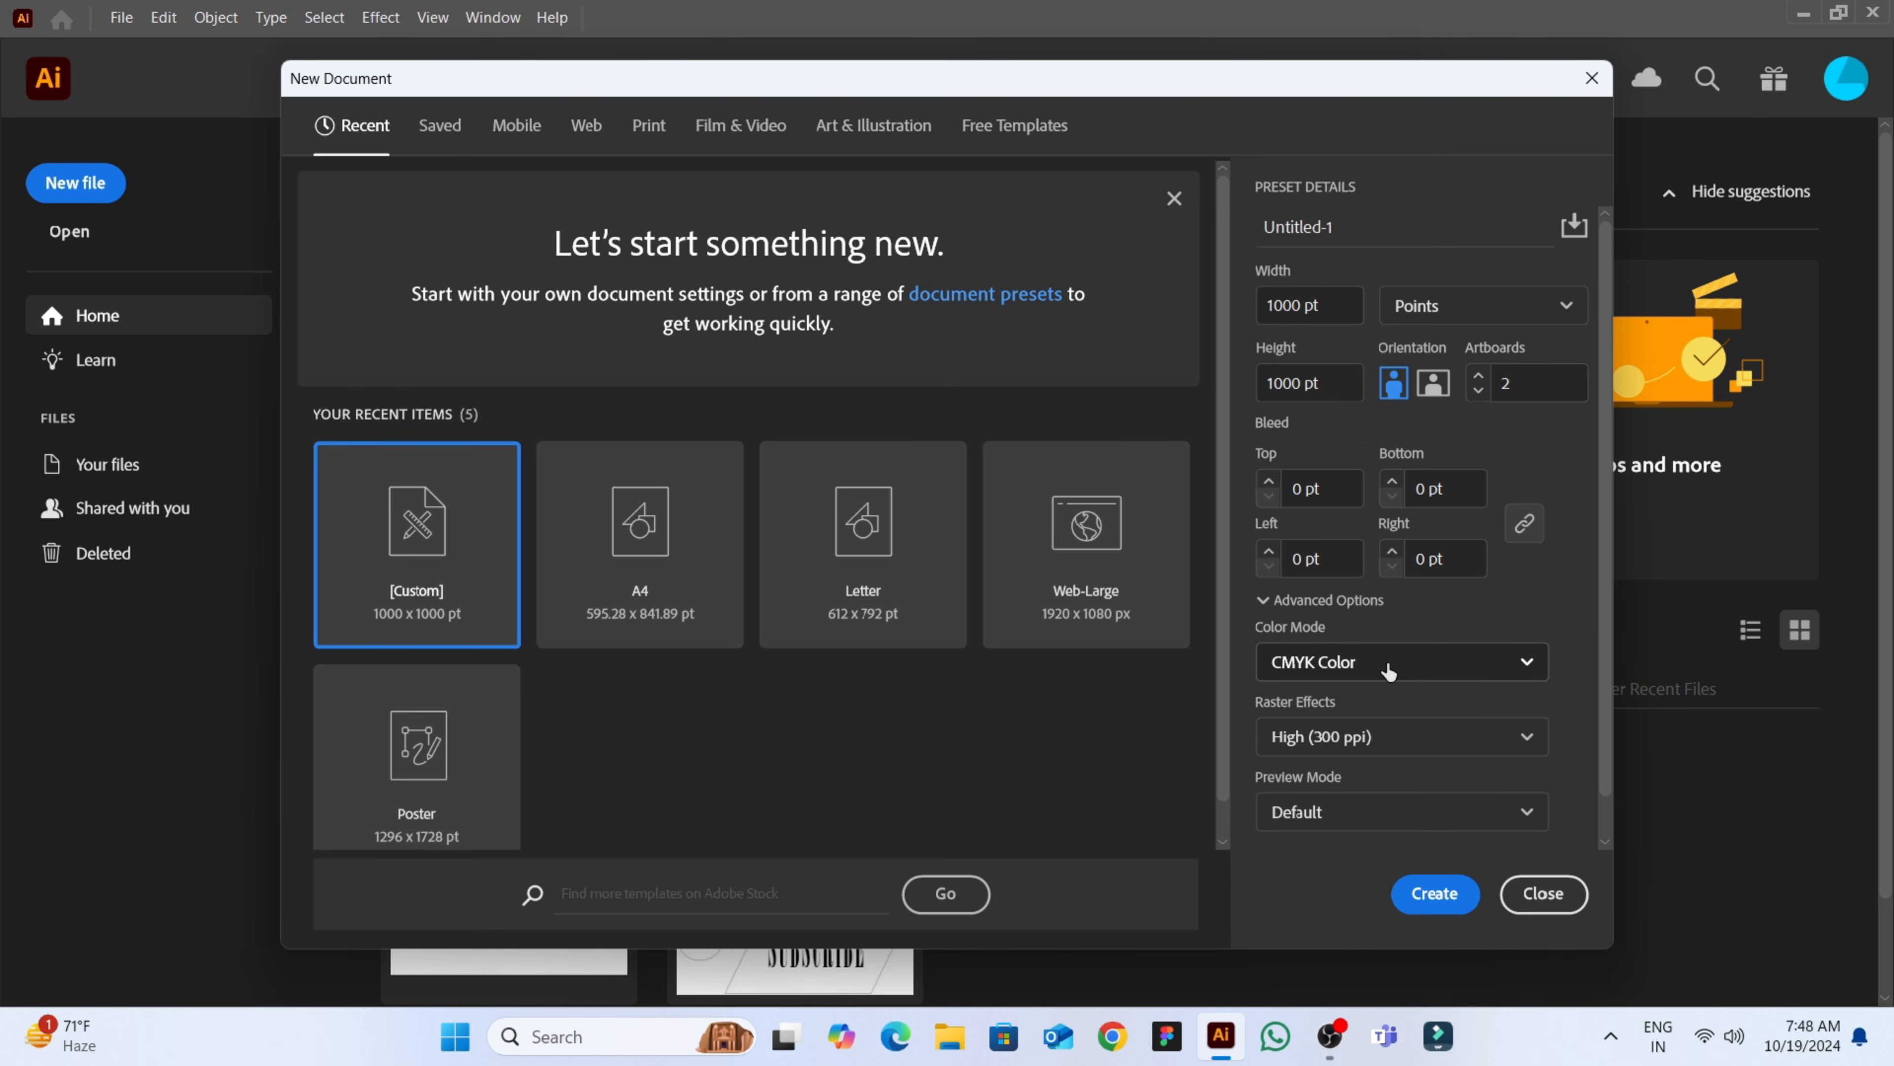
- Name the new document Test file and set its number of artboards to 1
click(1282, 230)
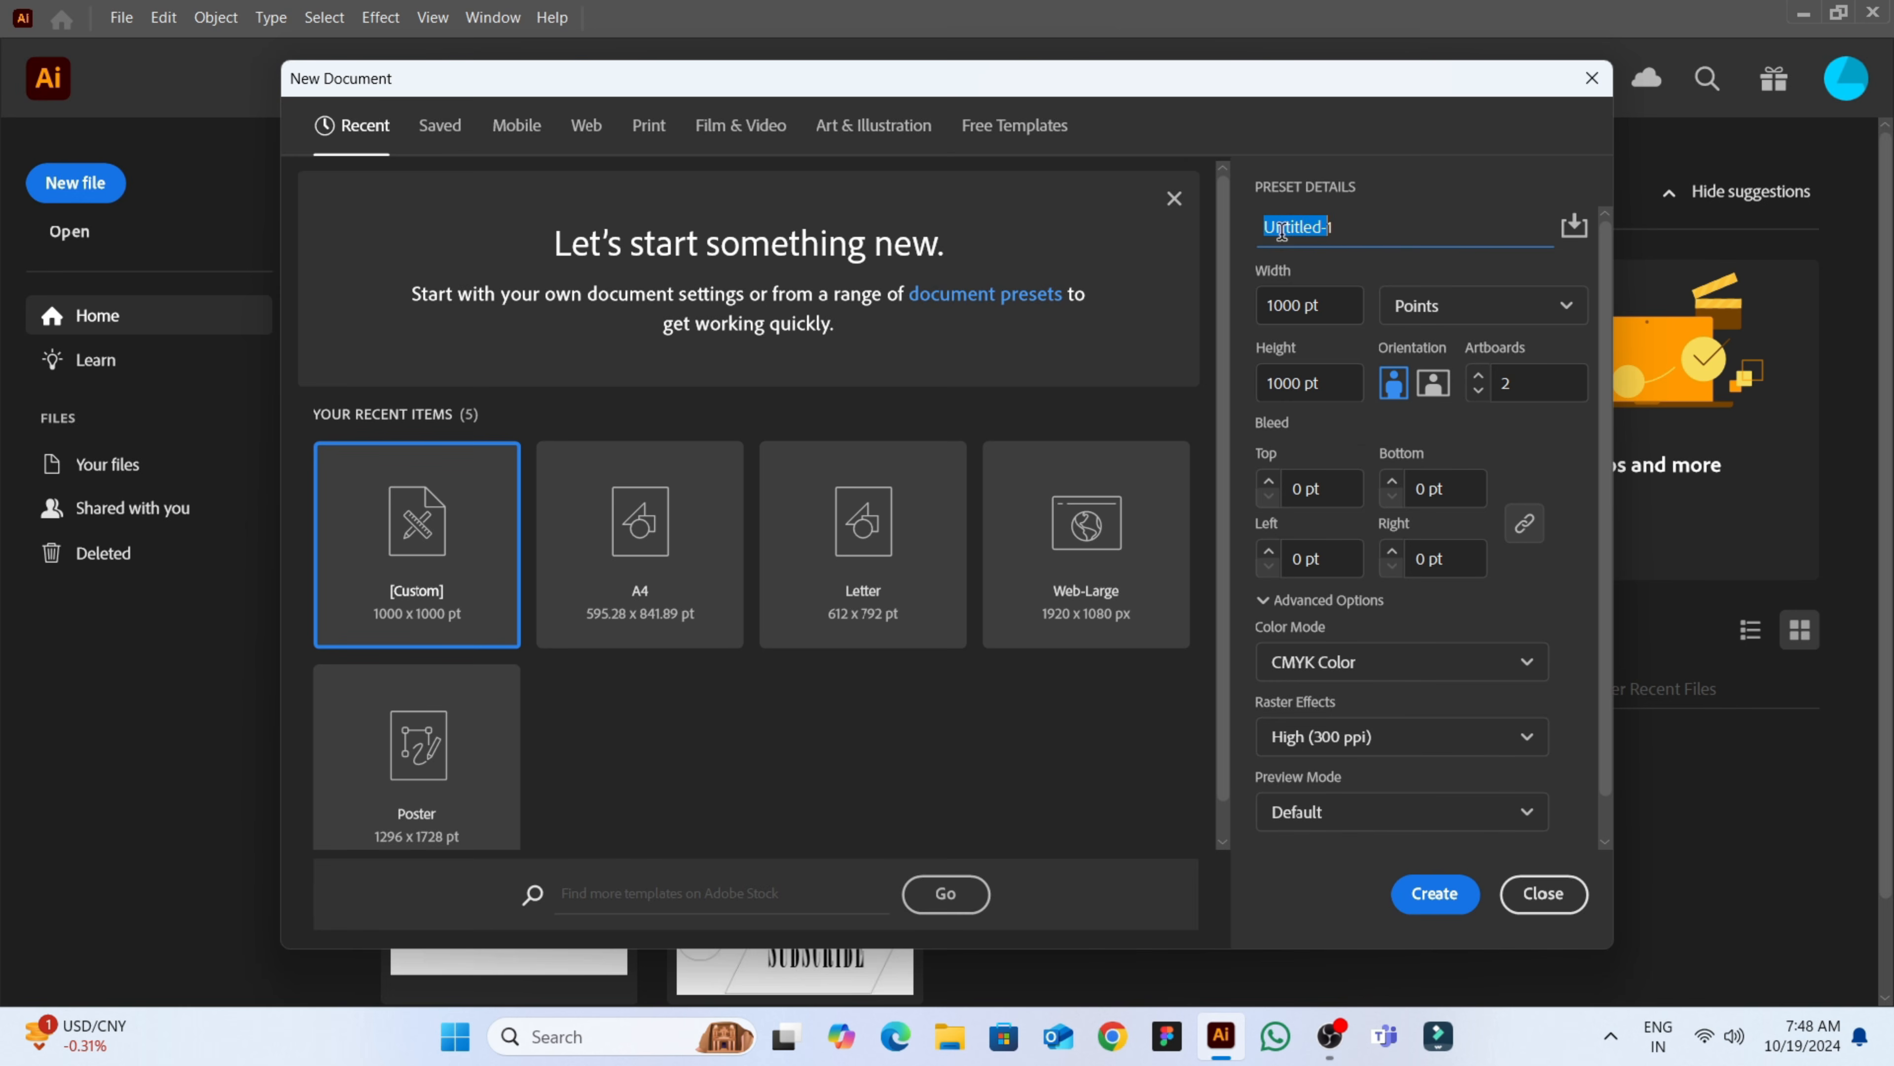
text(Test file)
click(1548, 383)
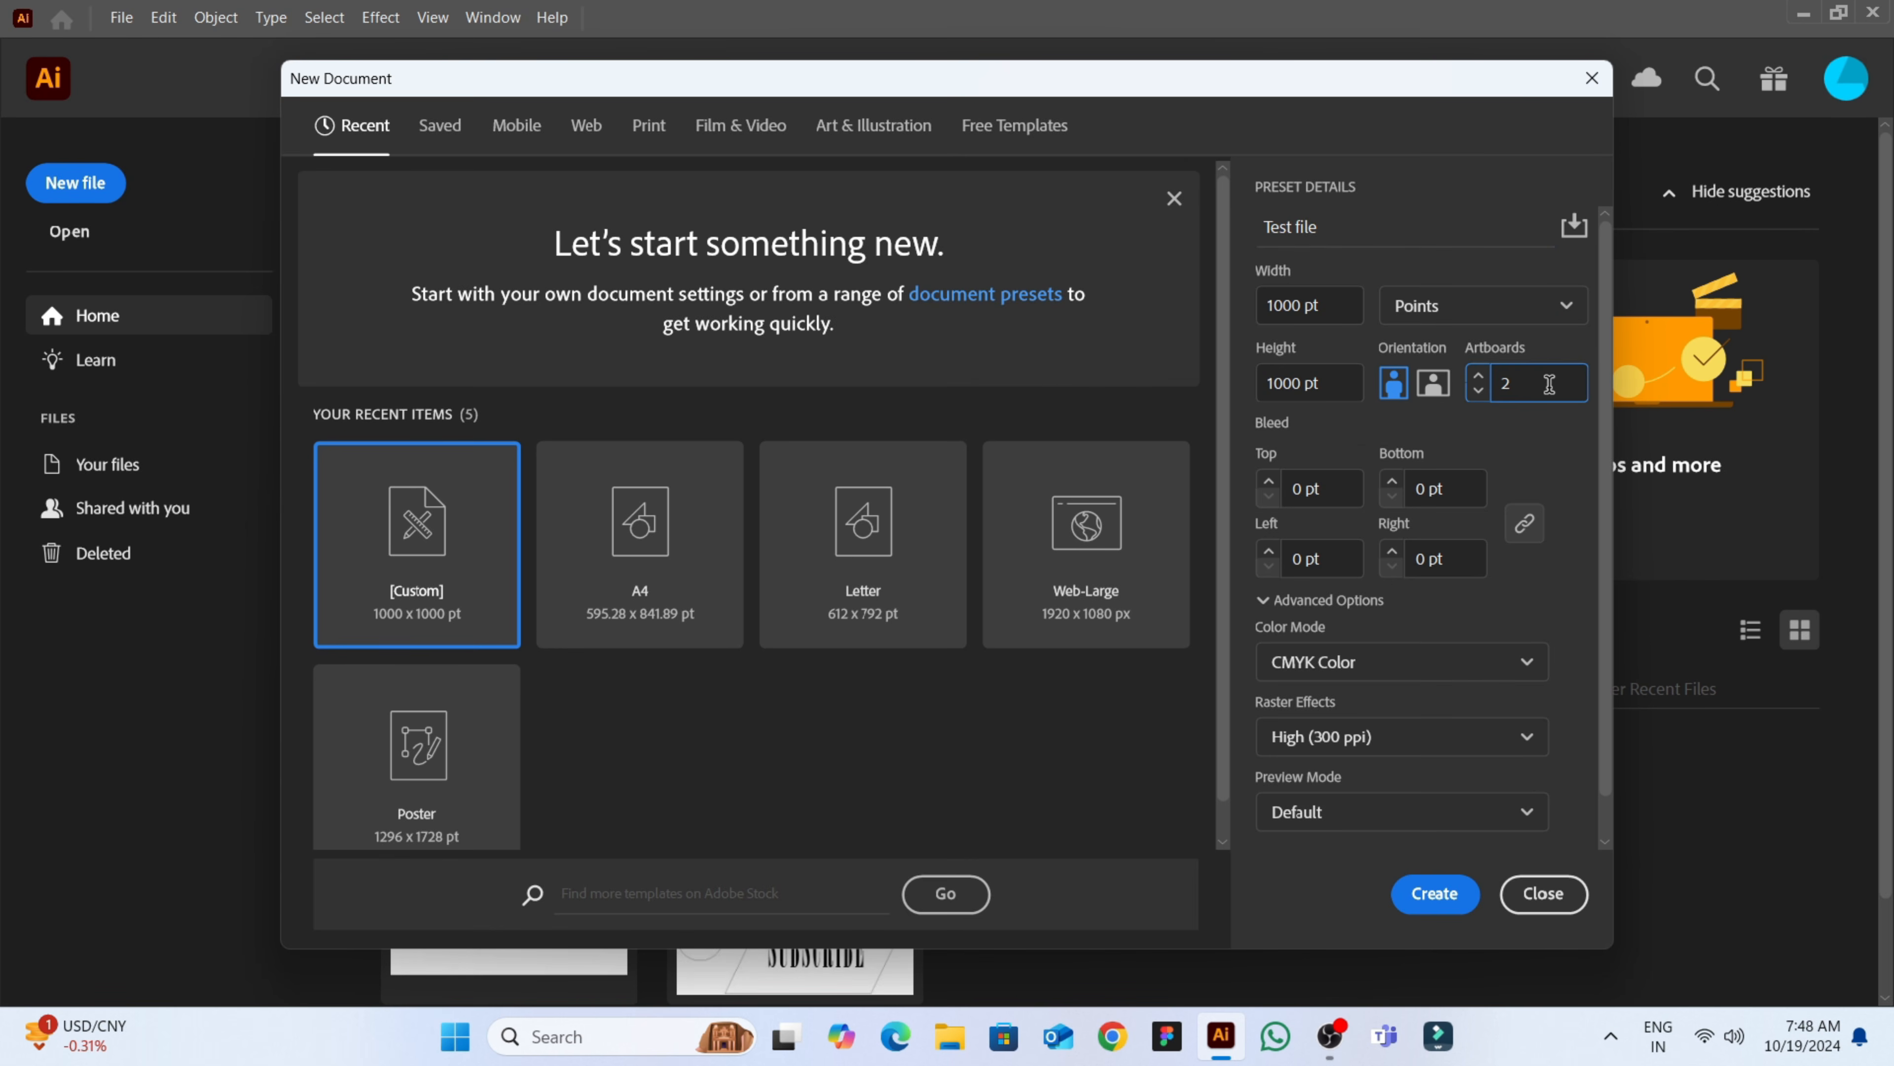
key(BackSpace)
text(1)
- Create the document from the Web-Large preset at 1920 x 1080 px
click(692, 623)
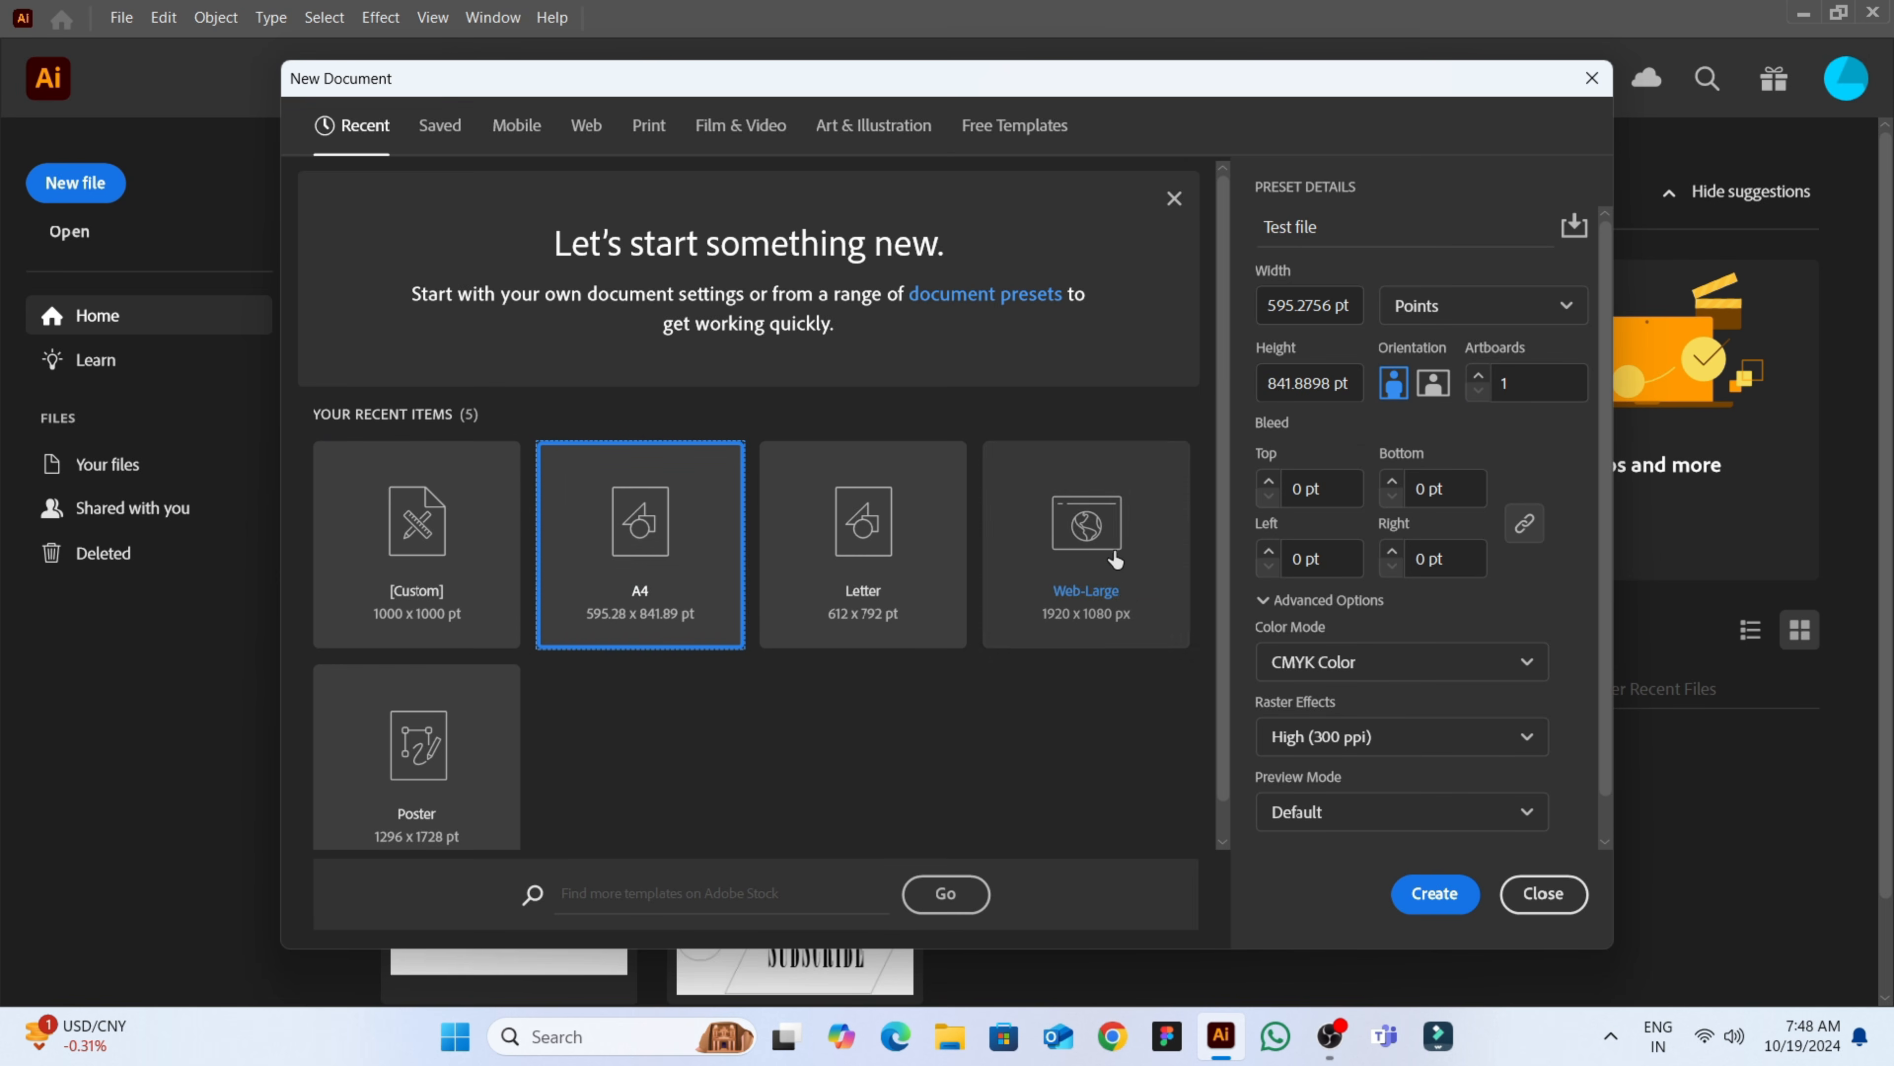
click(1127, 594)
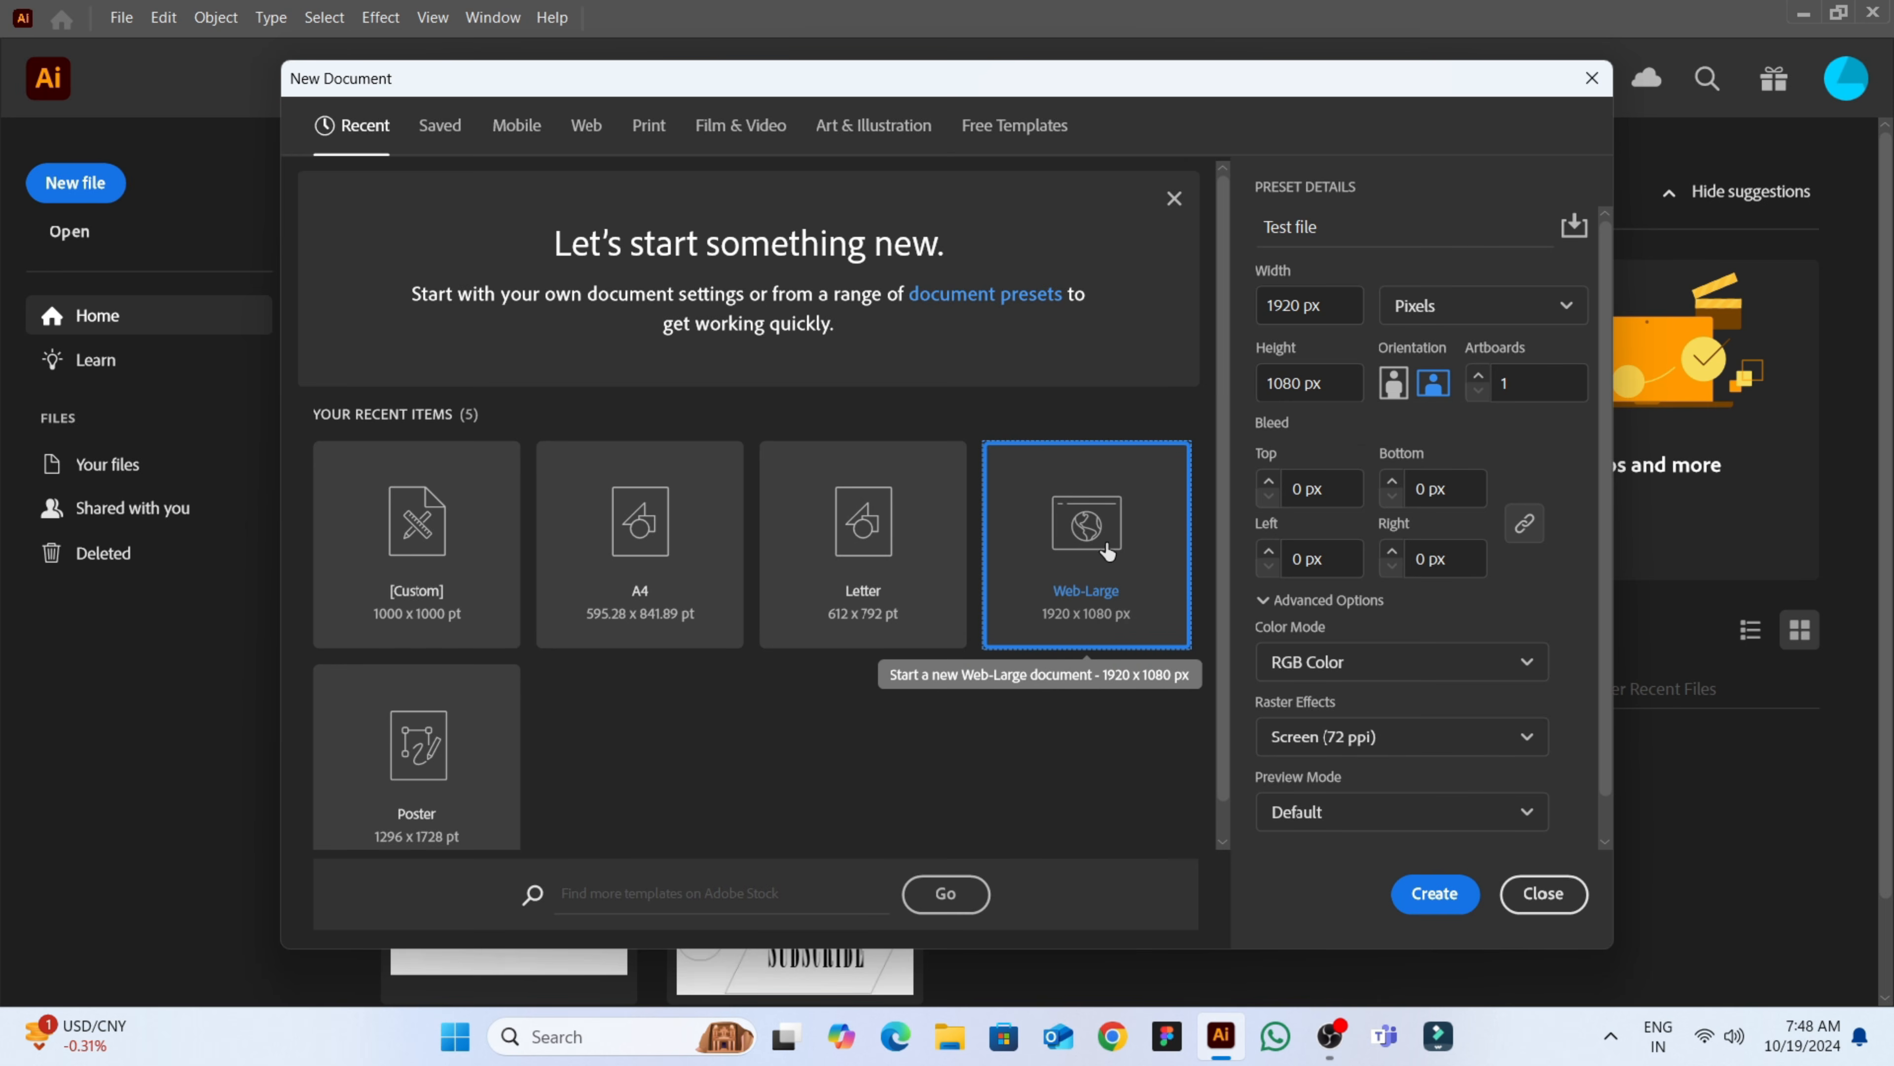
click(1425, 895)
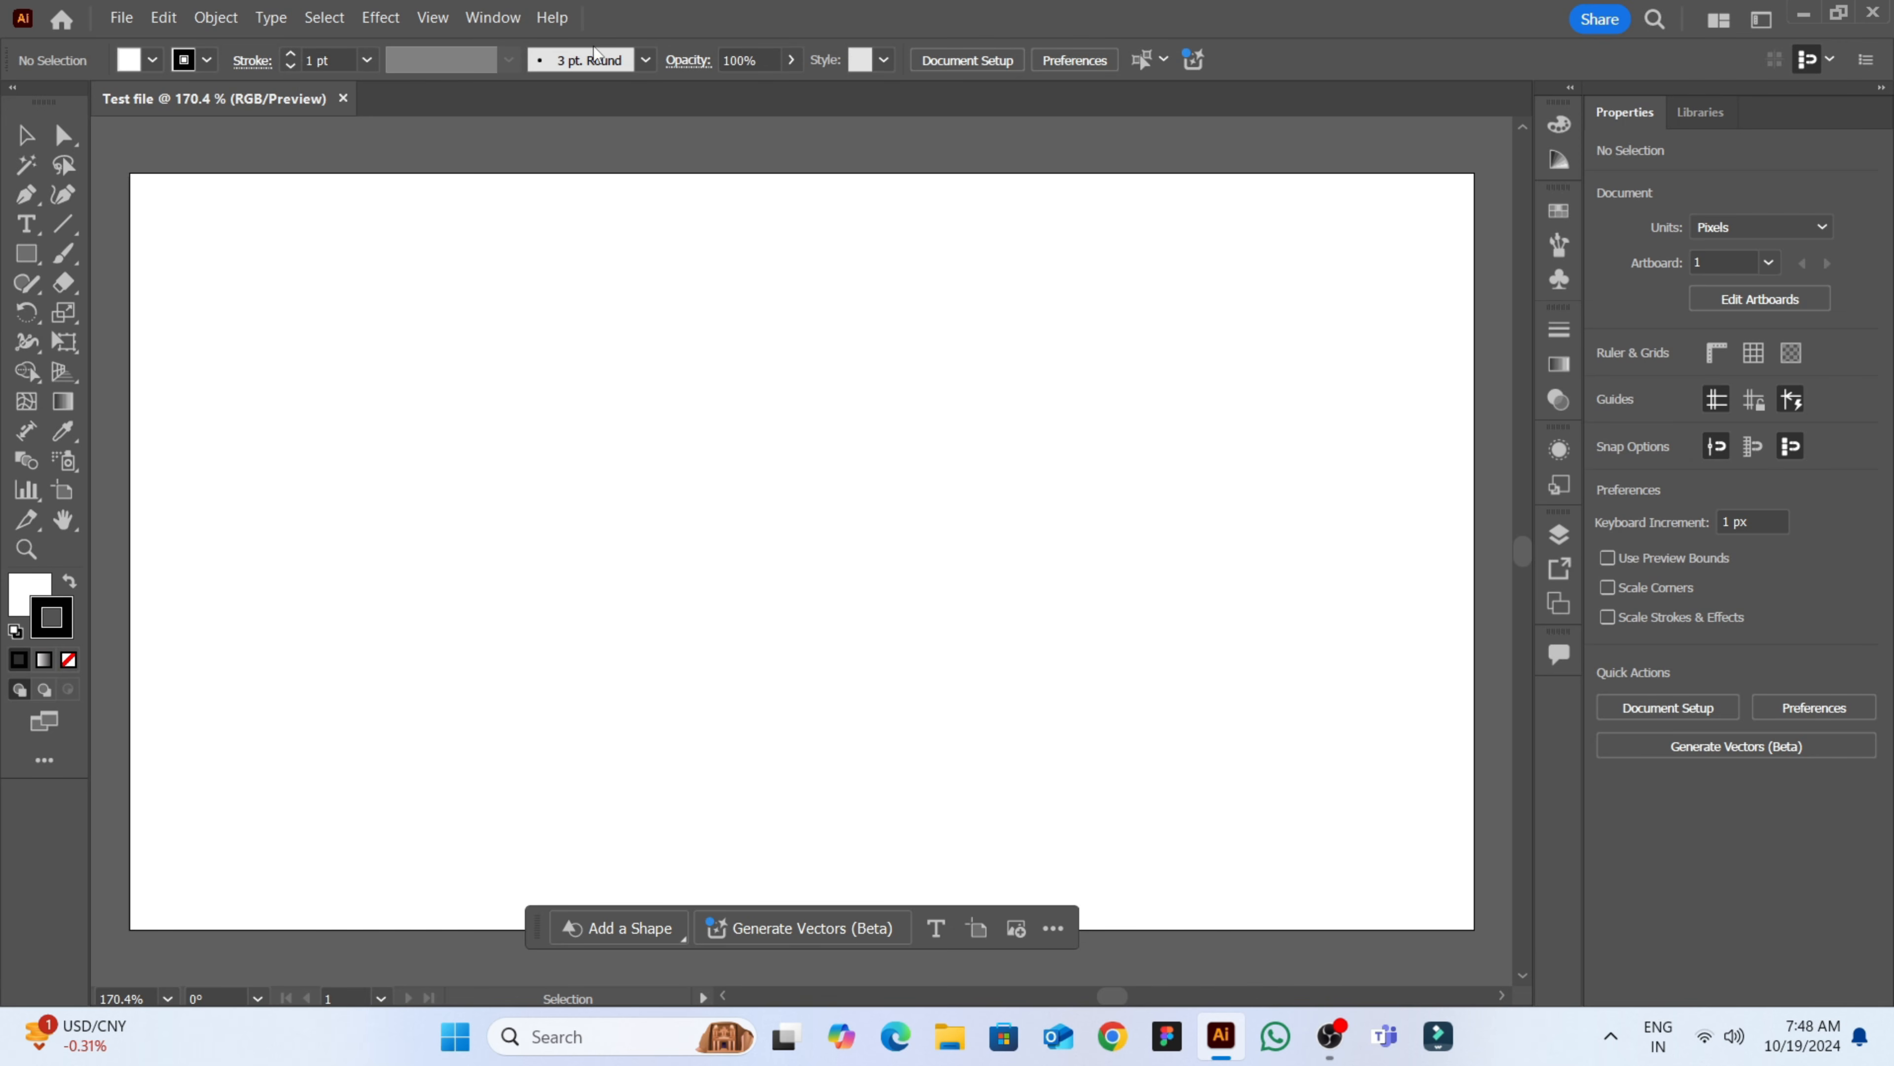
click(121, 16)
mouse_move(156, 13)
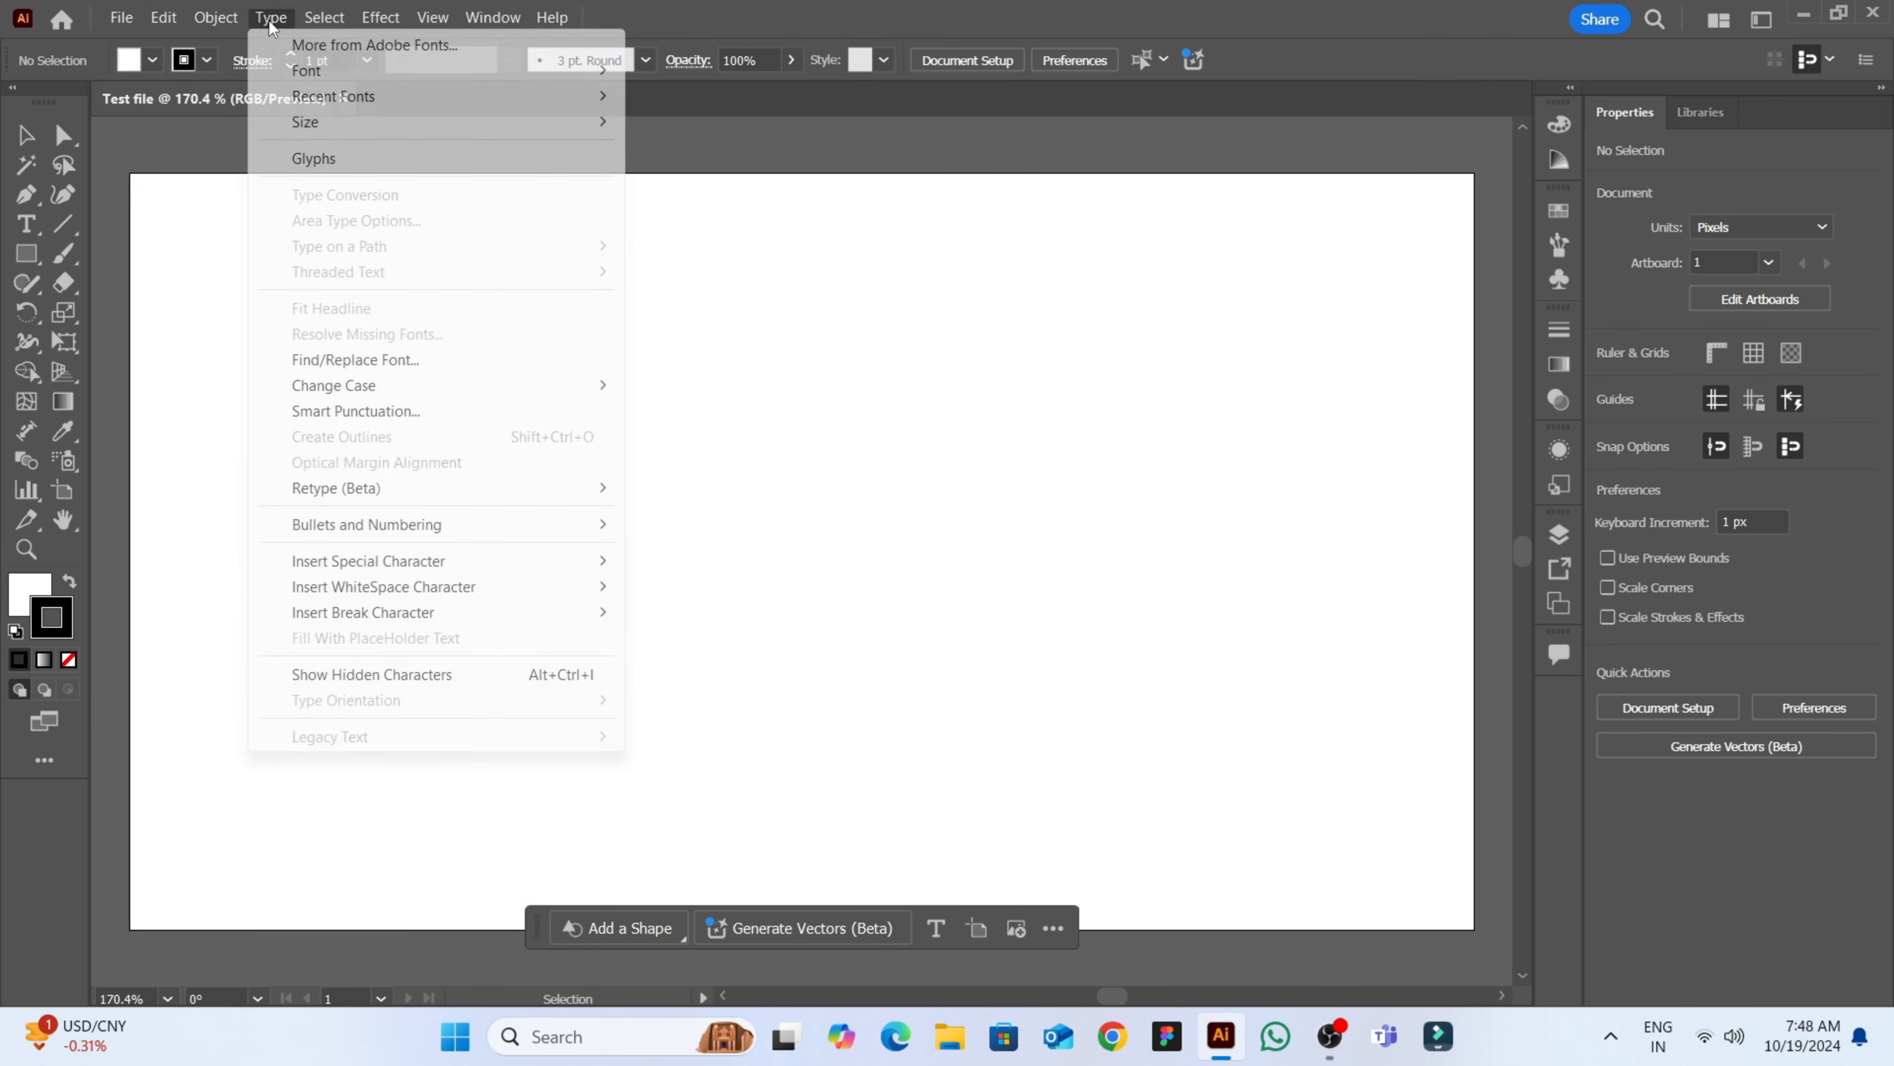
click(127, 354)
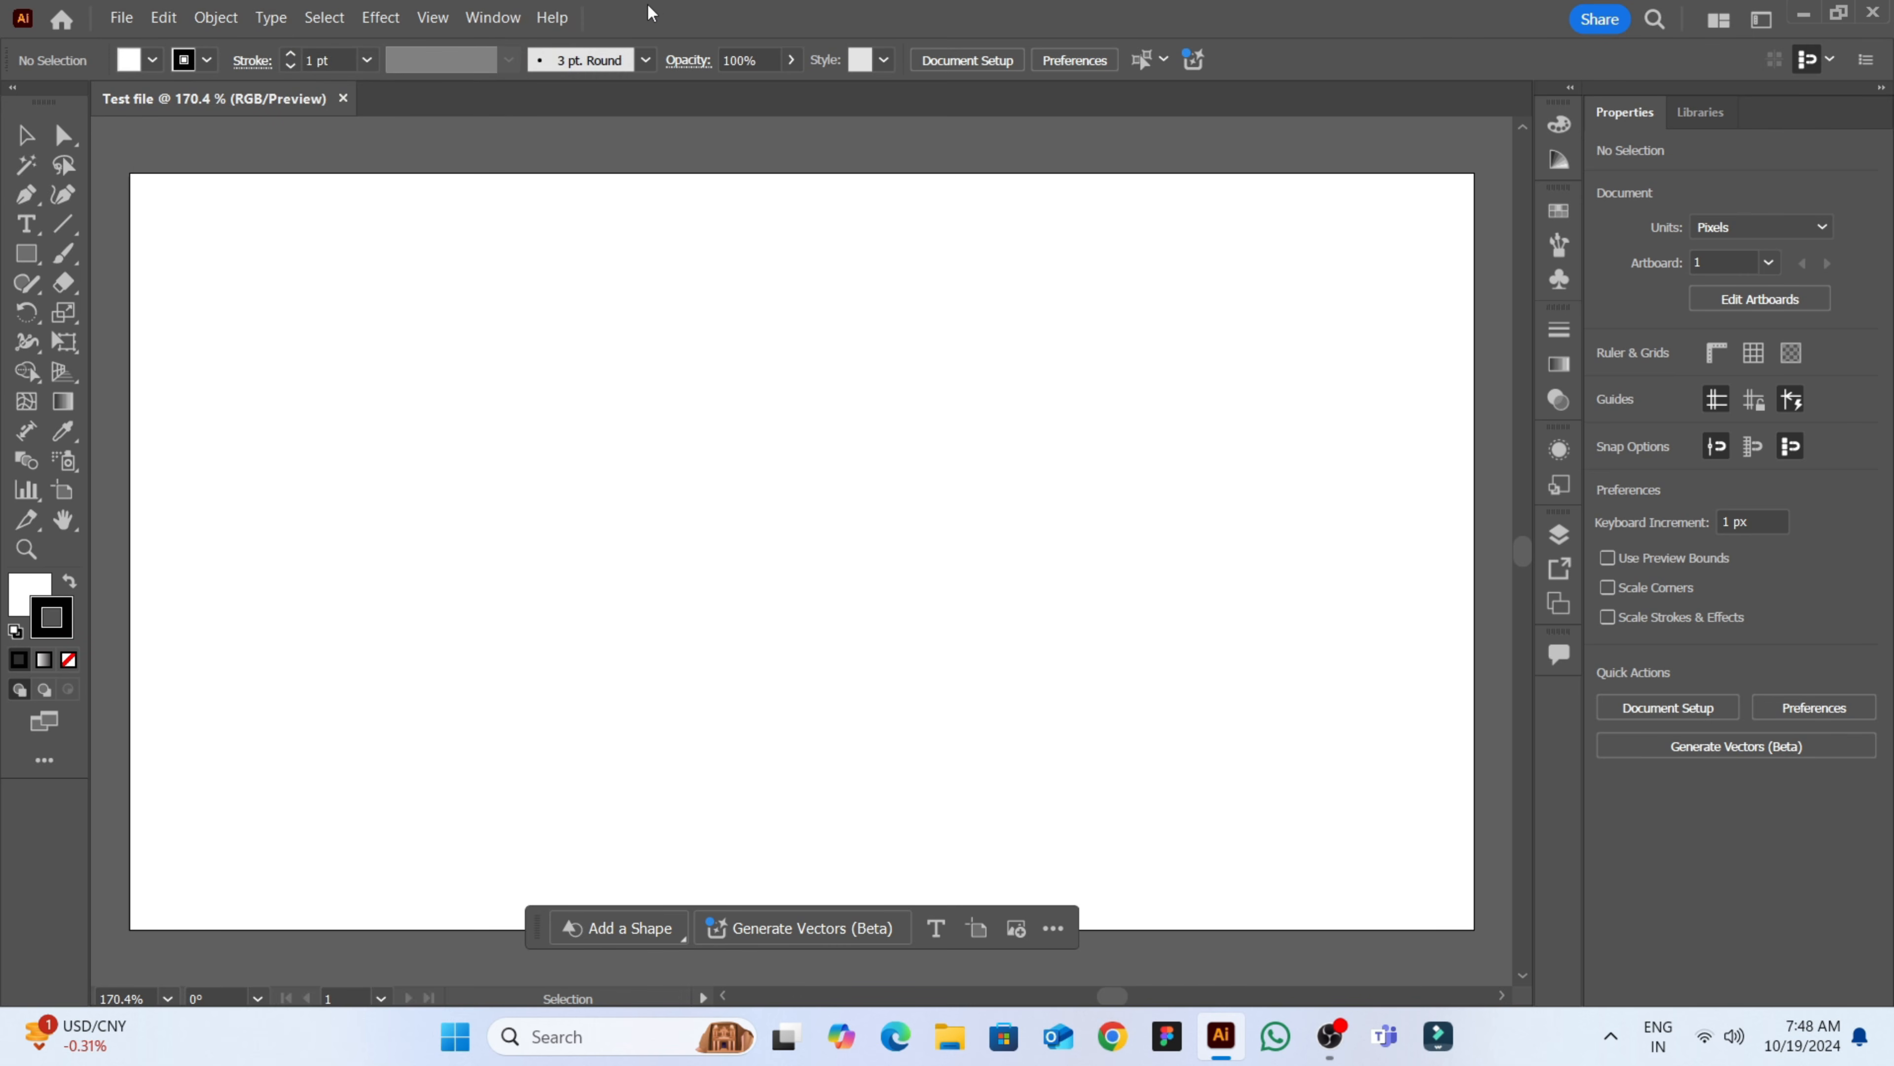
click(481, 20)
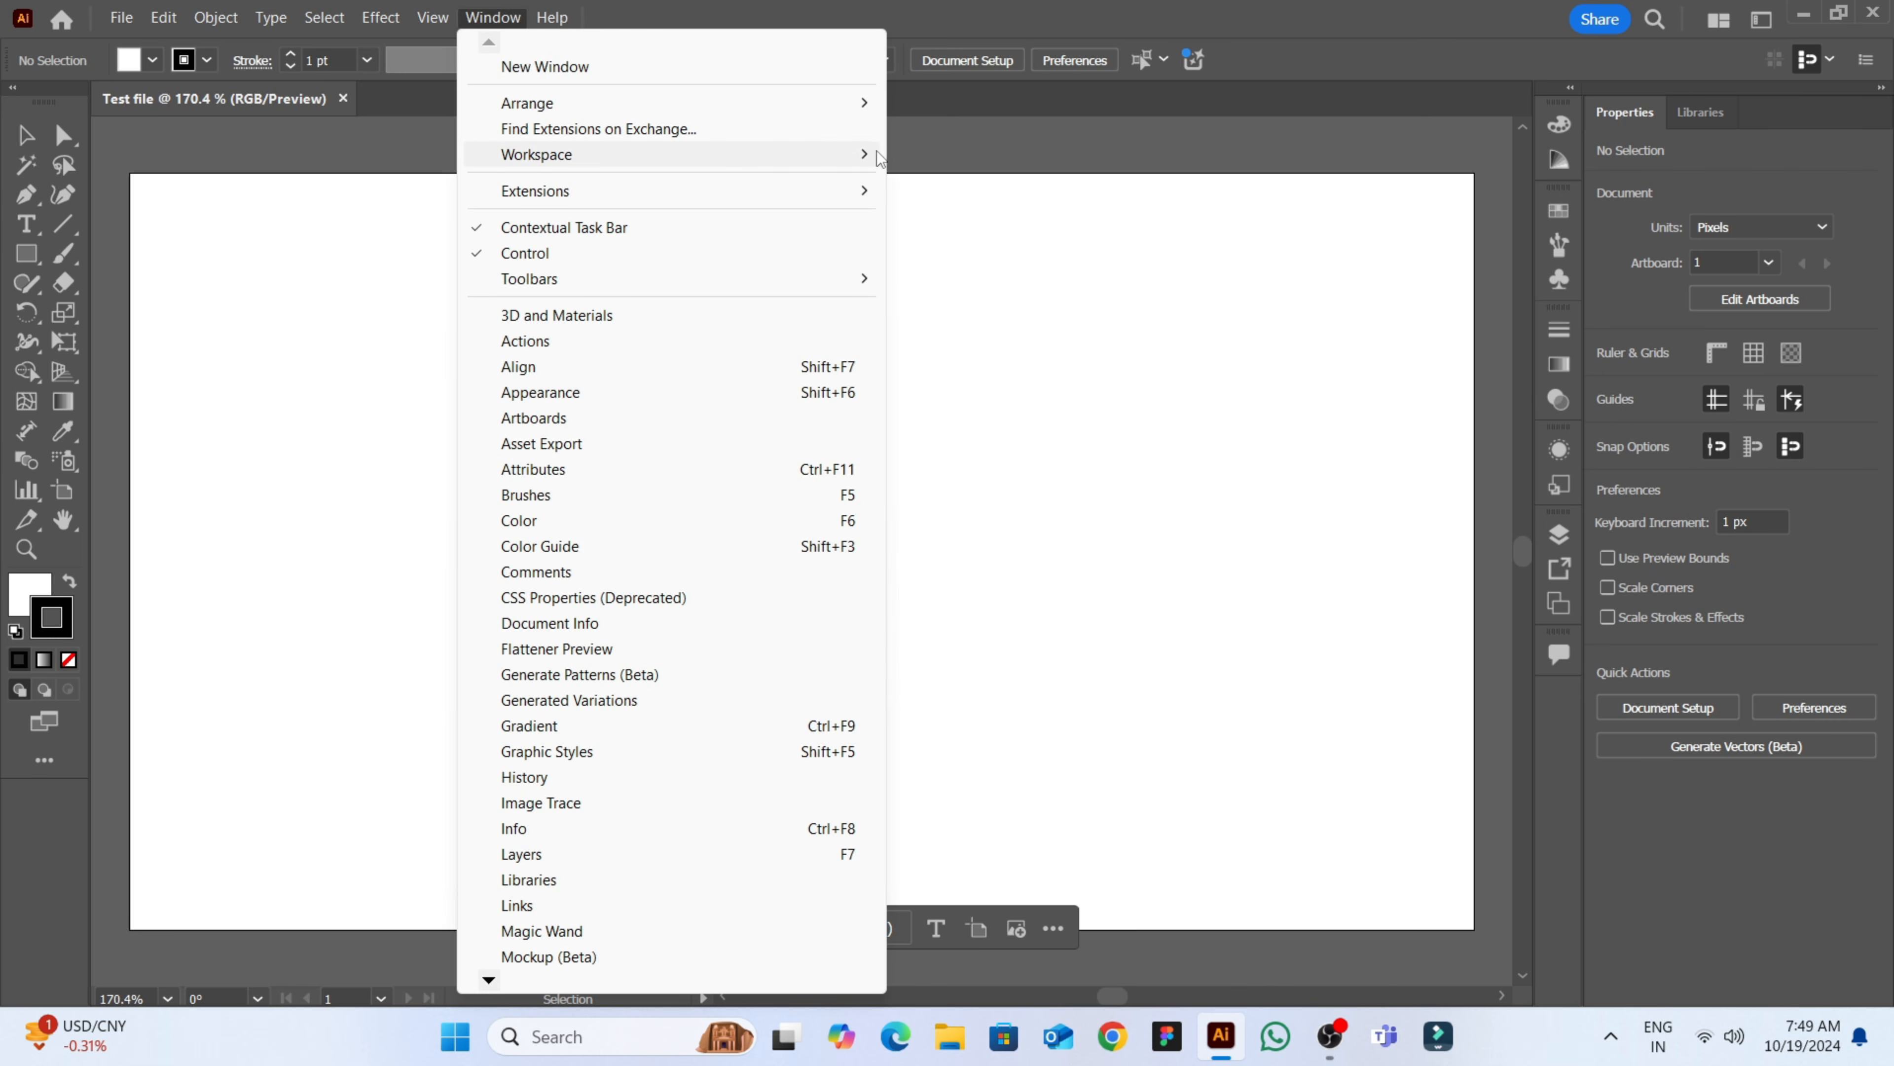
mouse_move(879, 157)
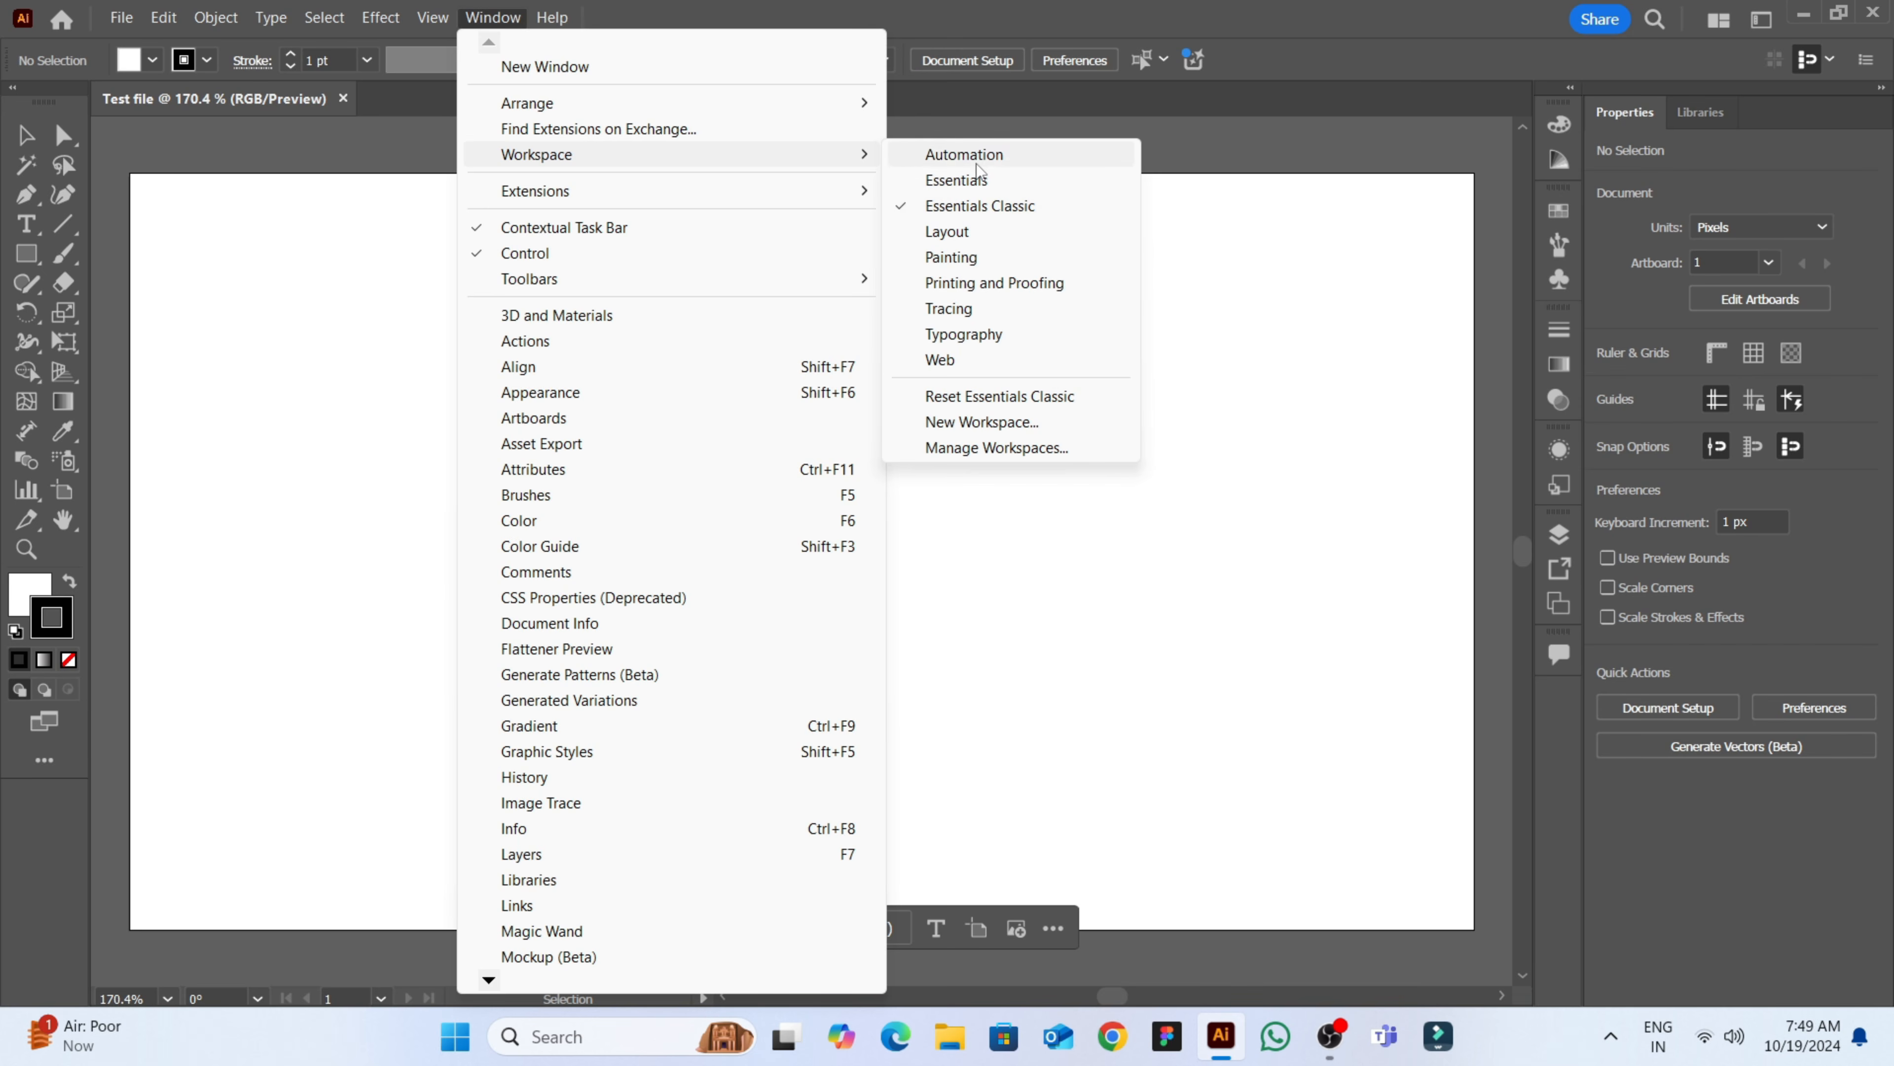
click(1207, 338)
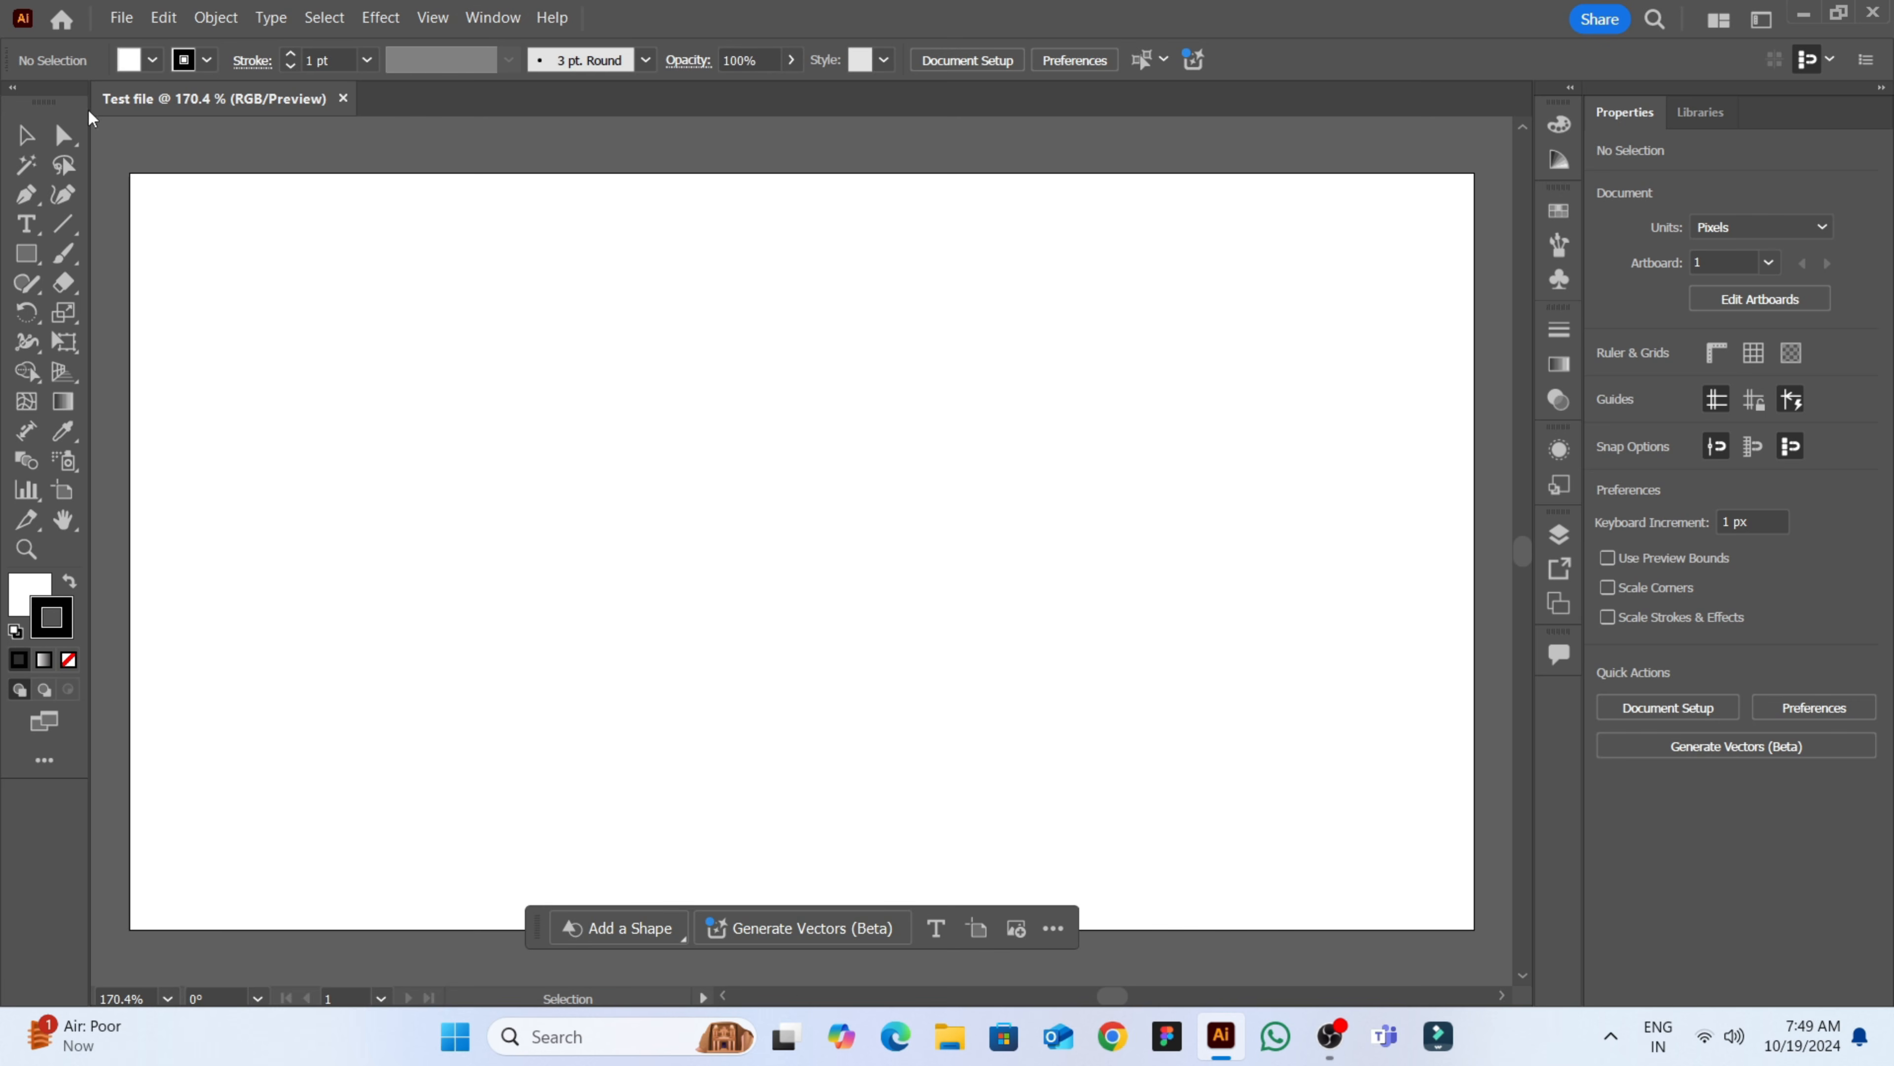
- Detach the tools bar and close it, and restore it by resetting the Essentials Classic workspace
drag(61, 91, 606, 158)
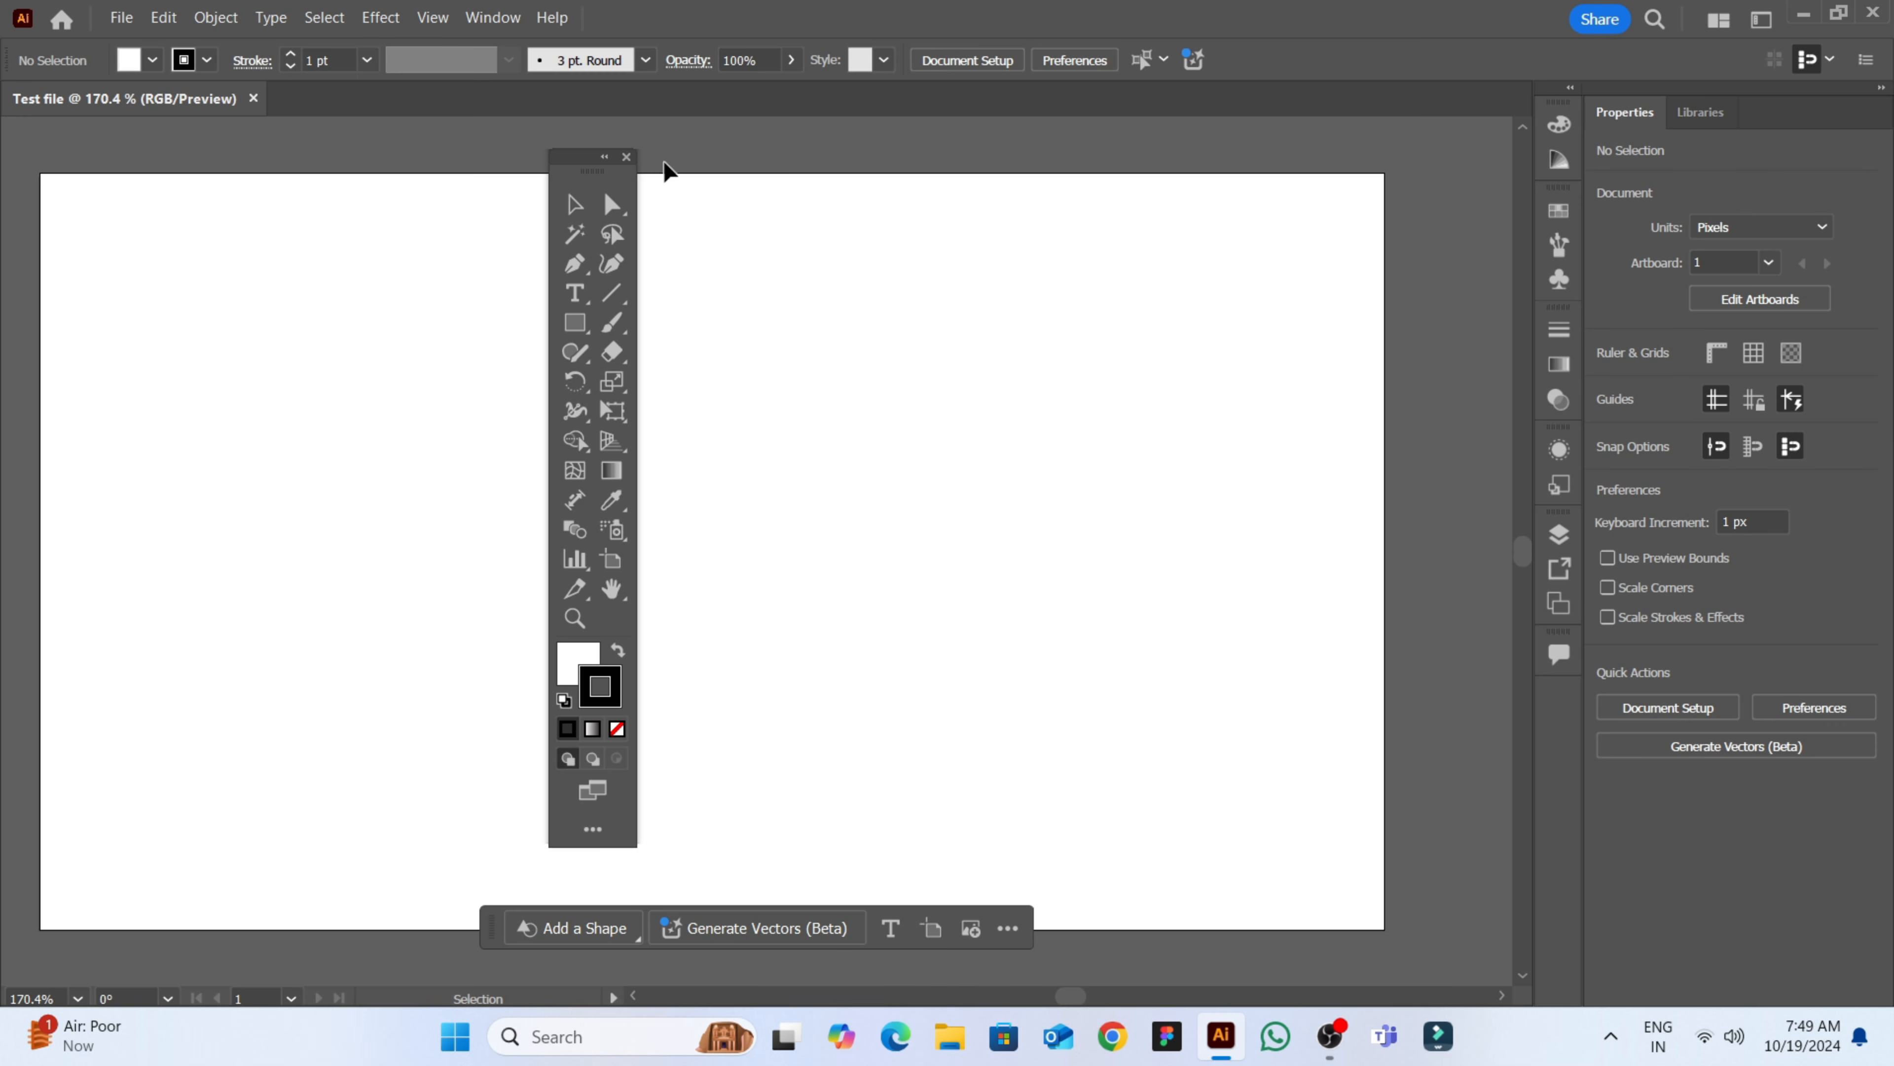
click(627, 157)
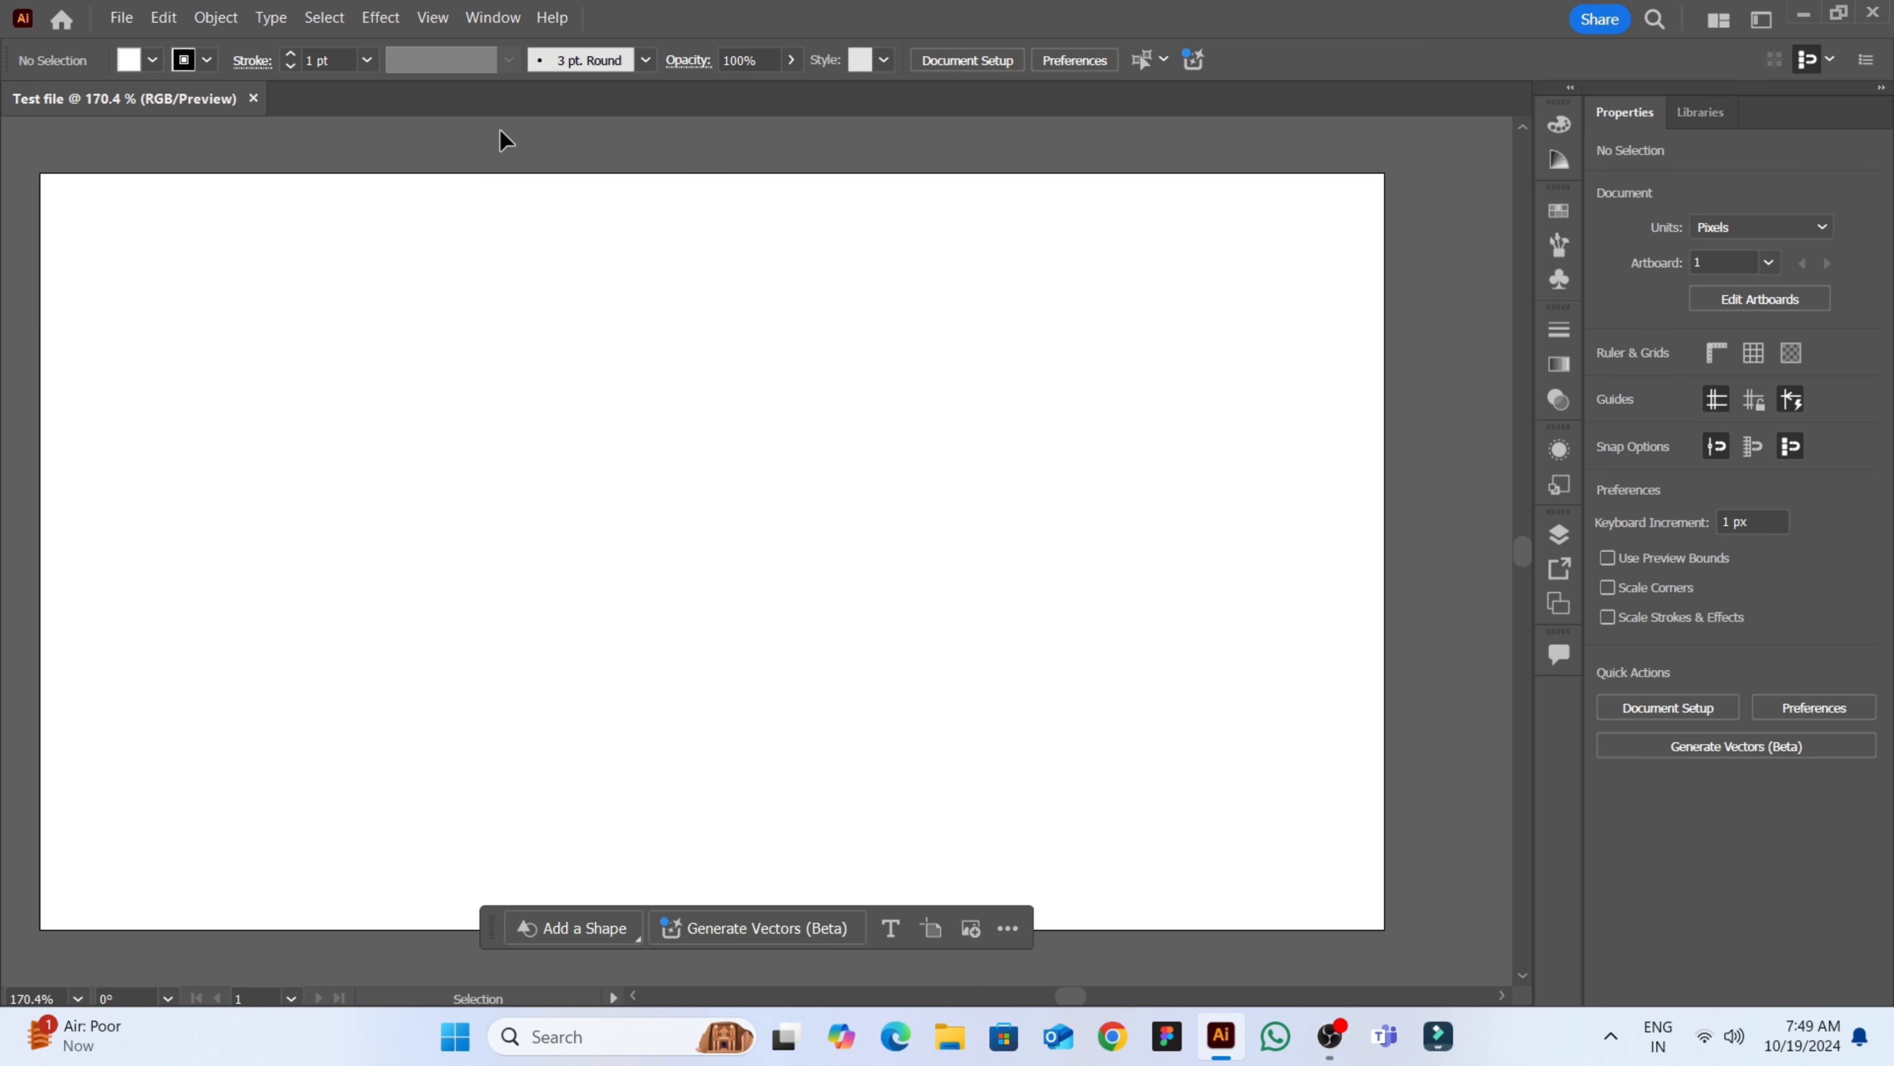
click(485, 18)
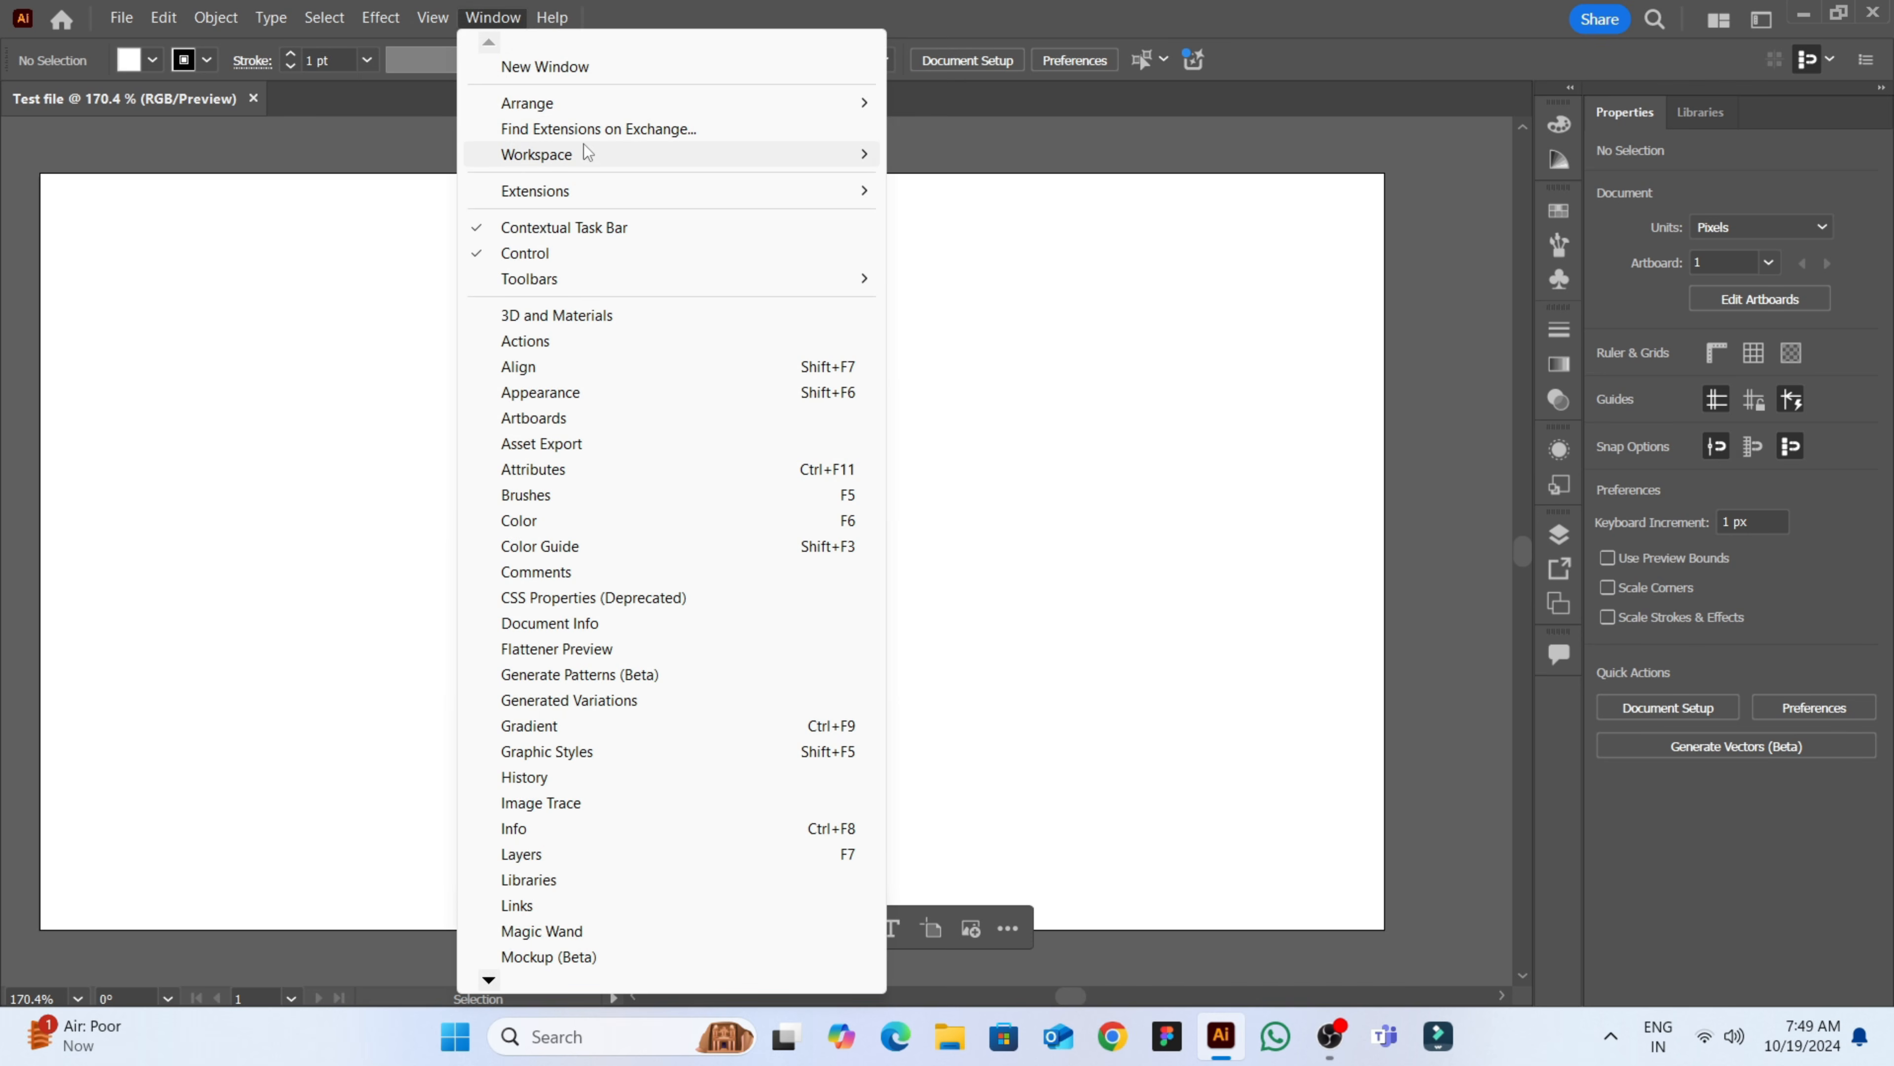
mouse_move(821, 156)
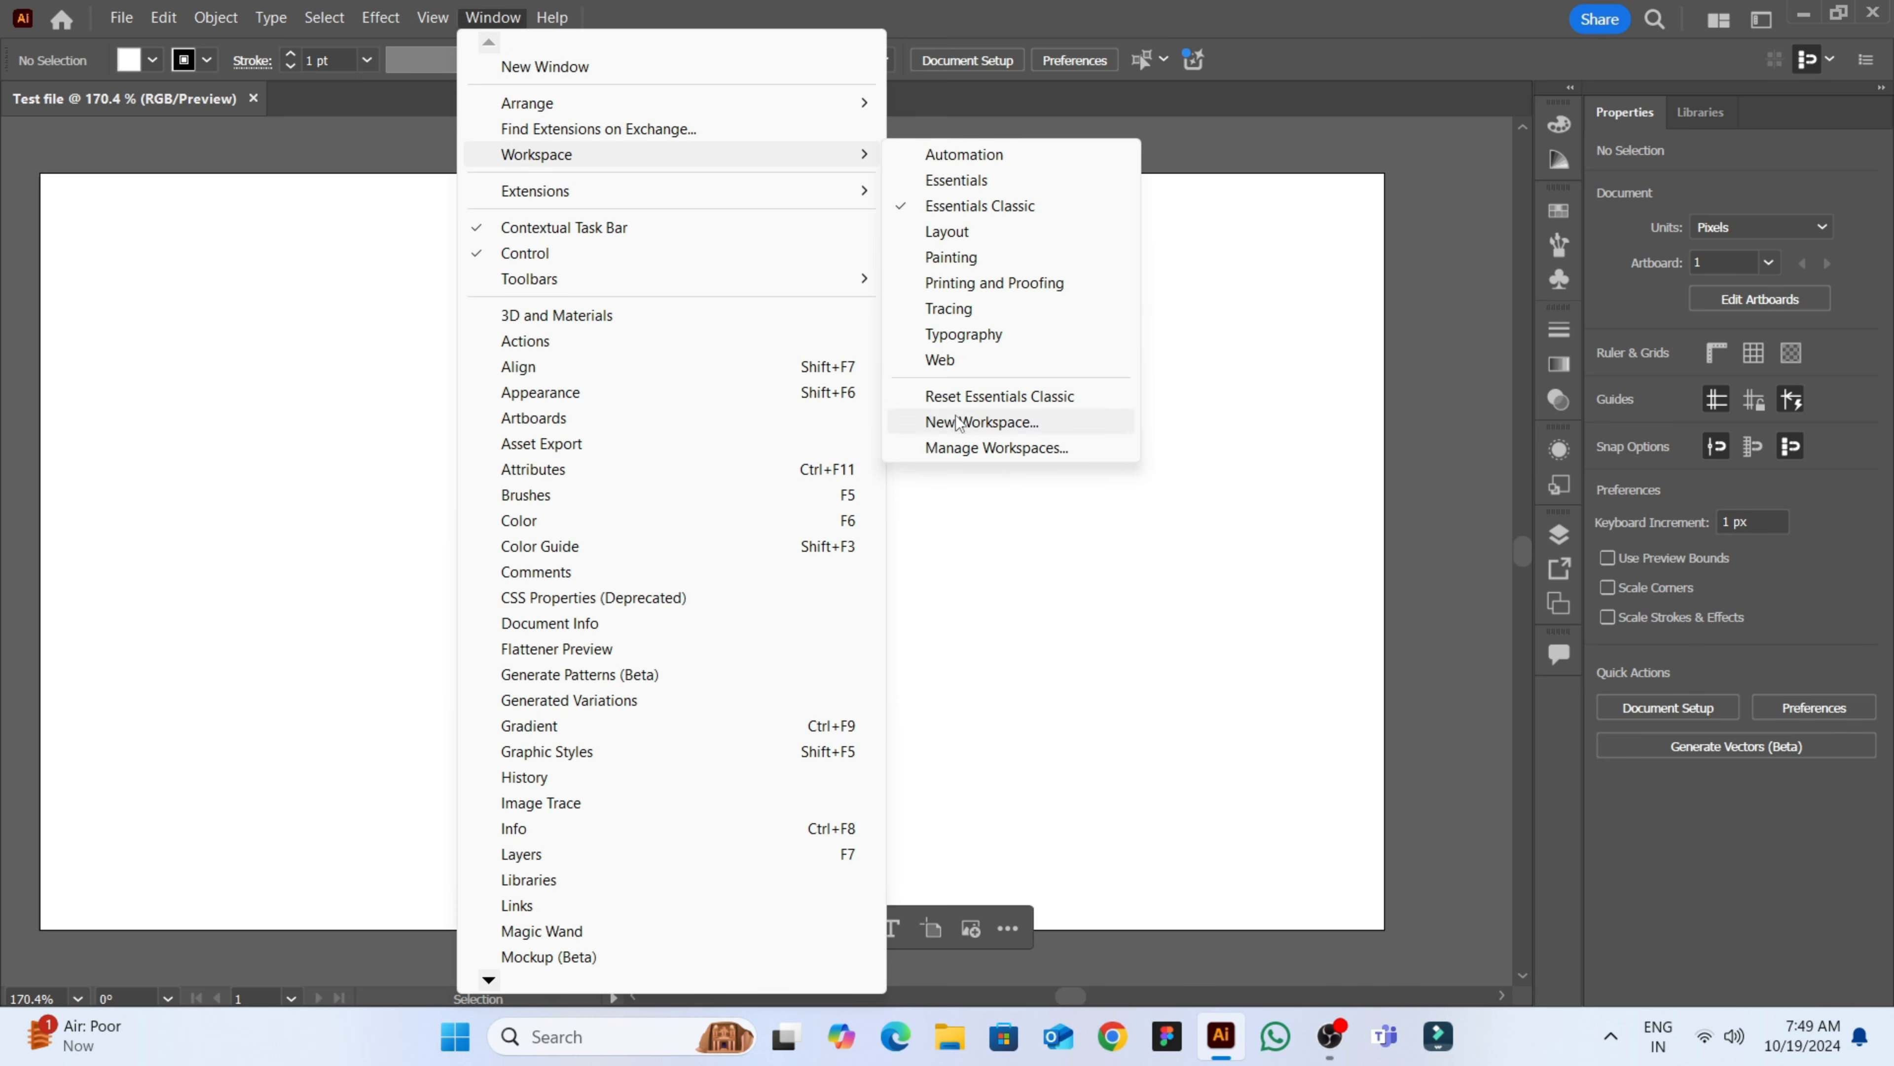
click(948, 401)
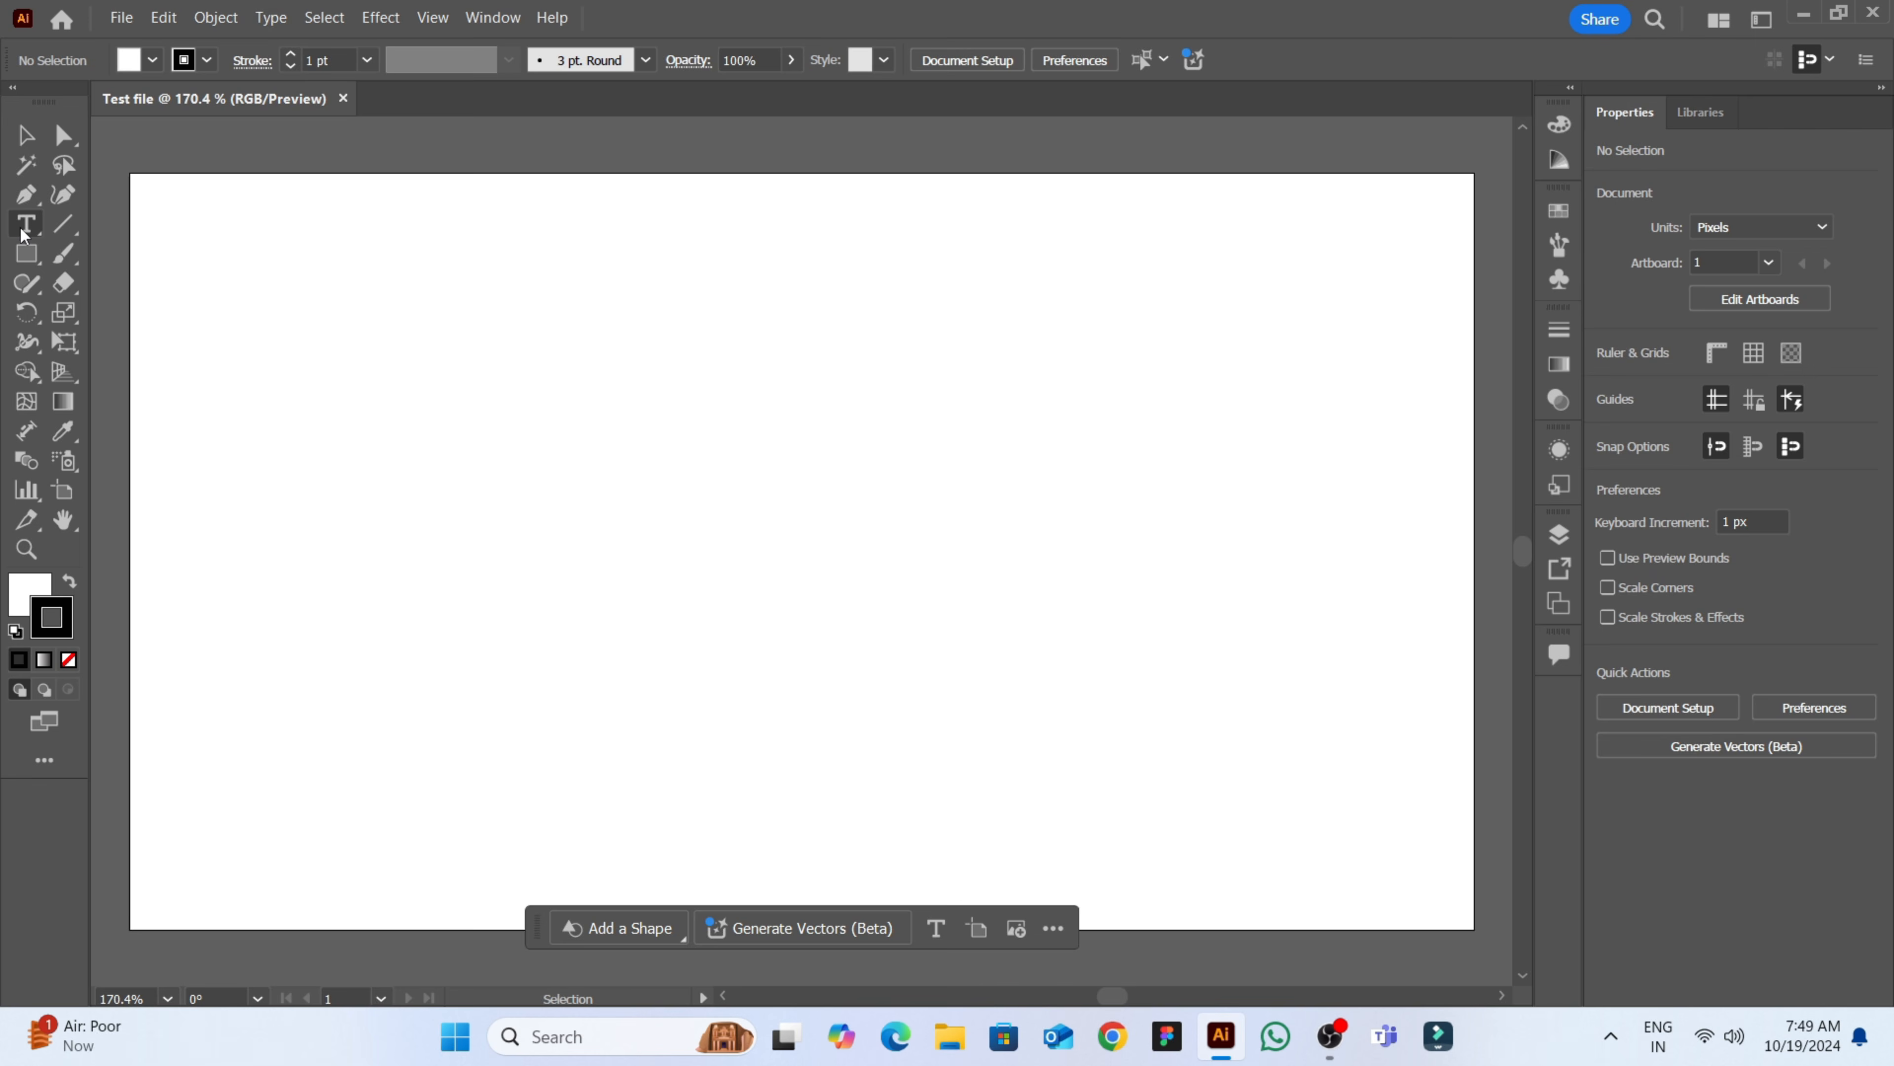
- Place a placeholder text object near the artboard's upper-left area with the Type tool and undo it
click(38, 222)
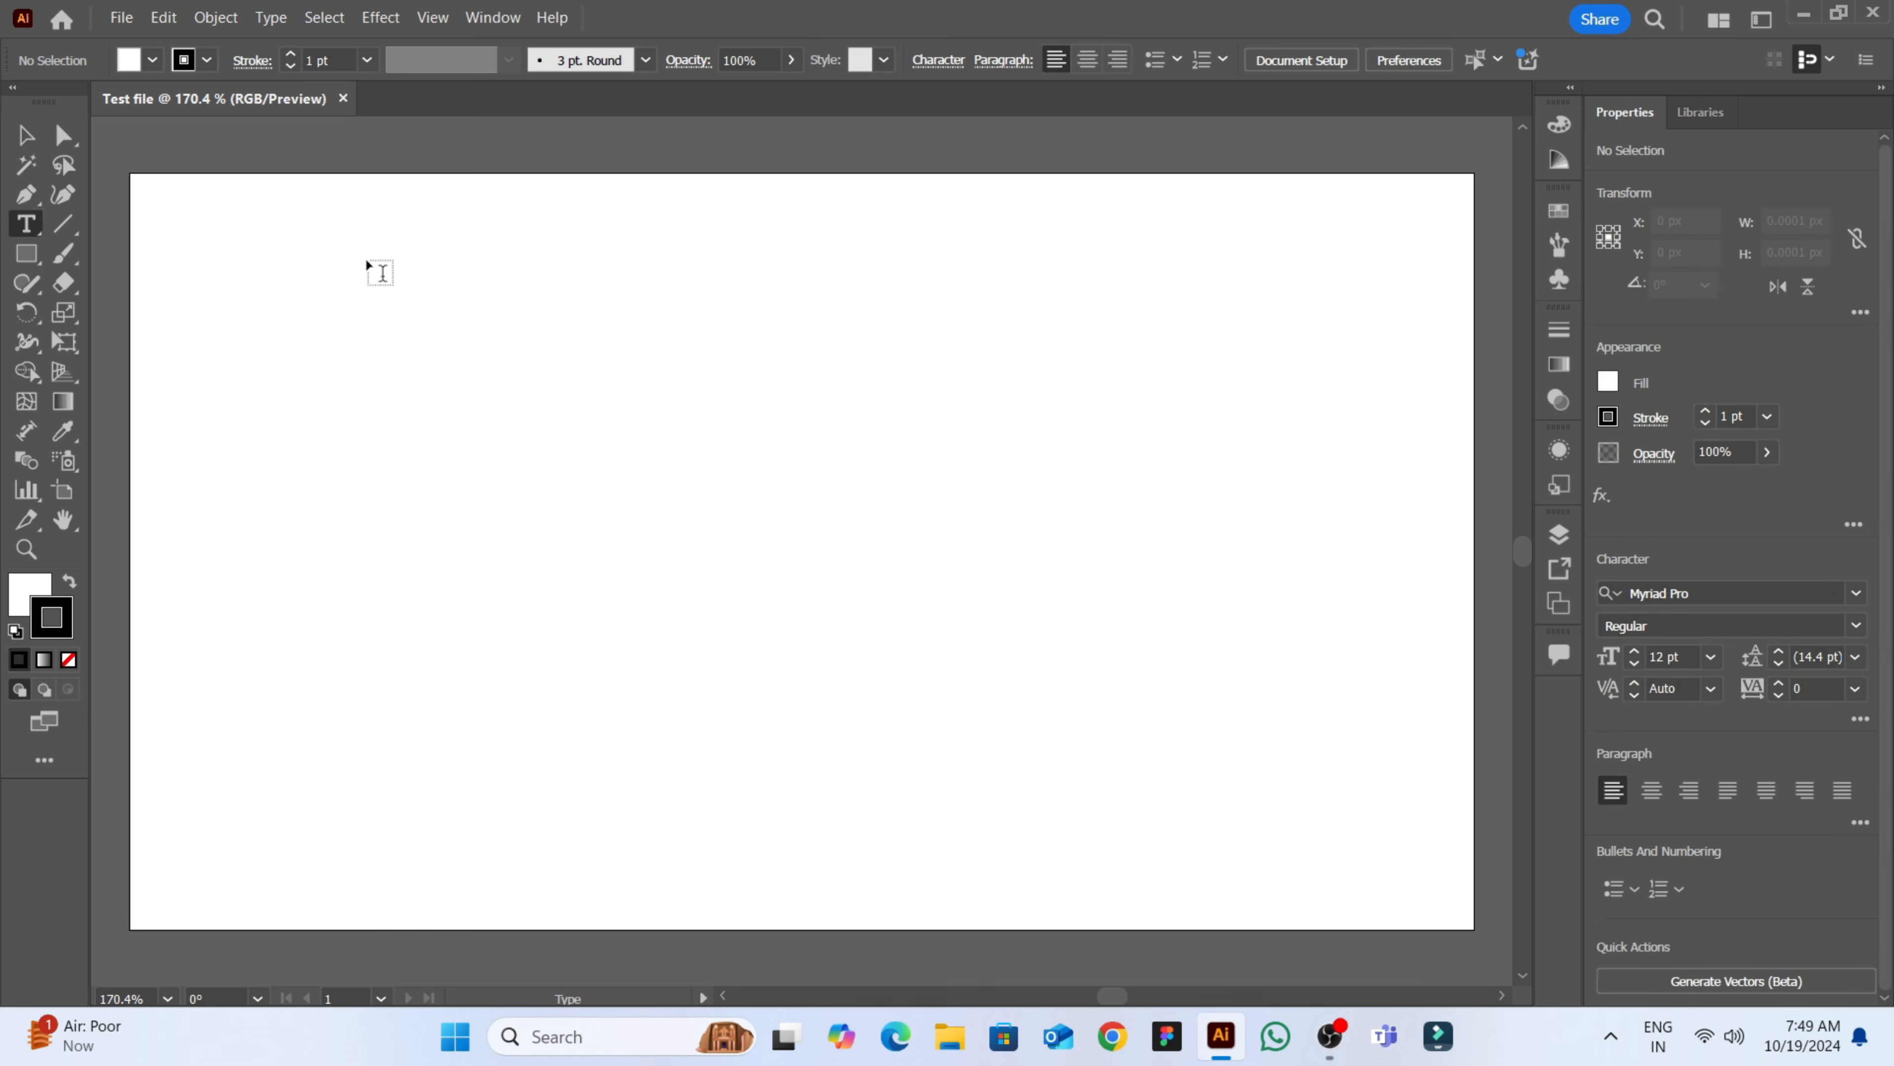
click(382, 274)
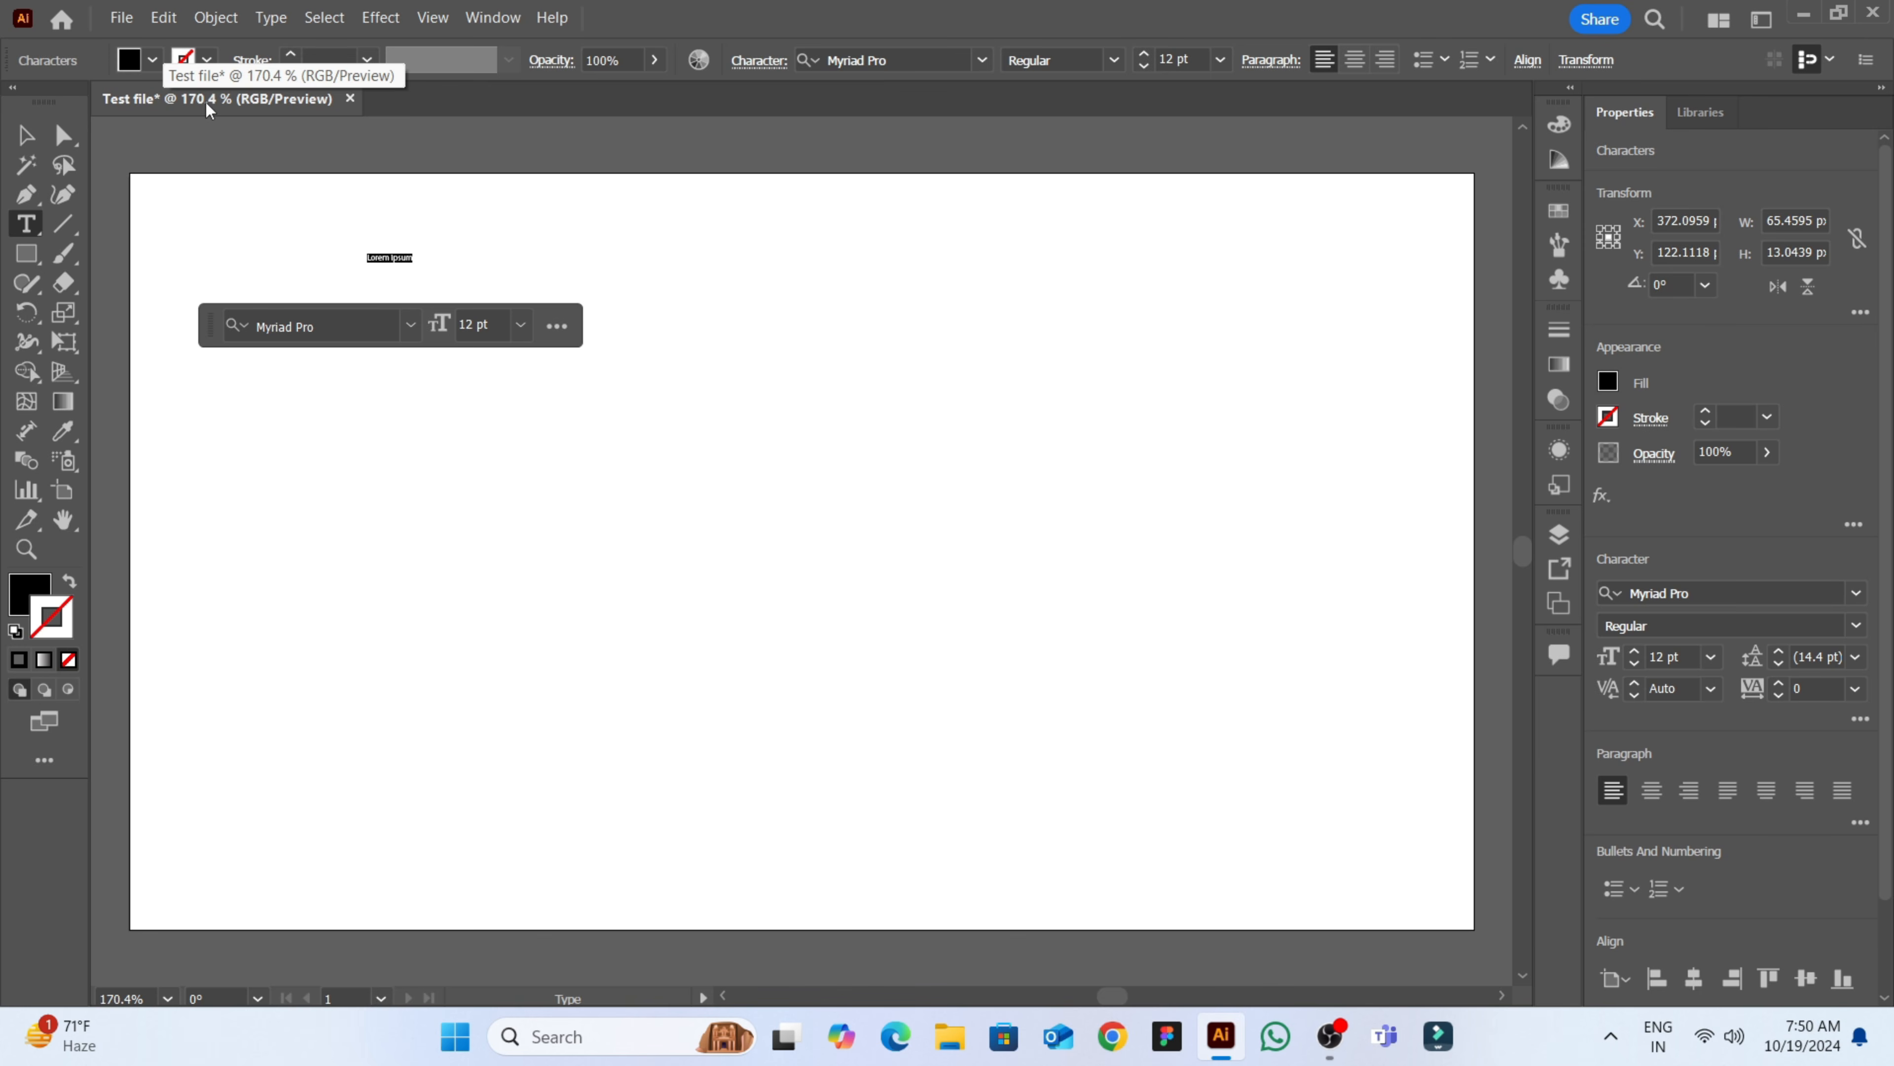
drag(170, 104, 263, 114)
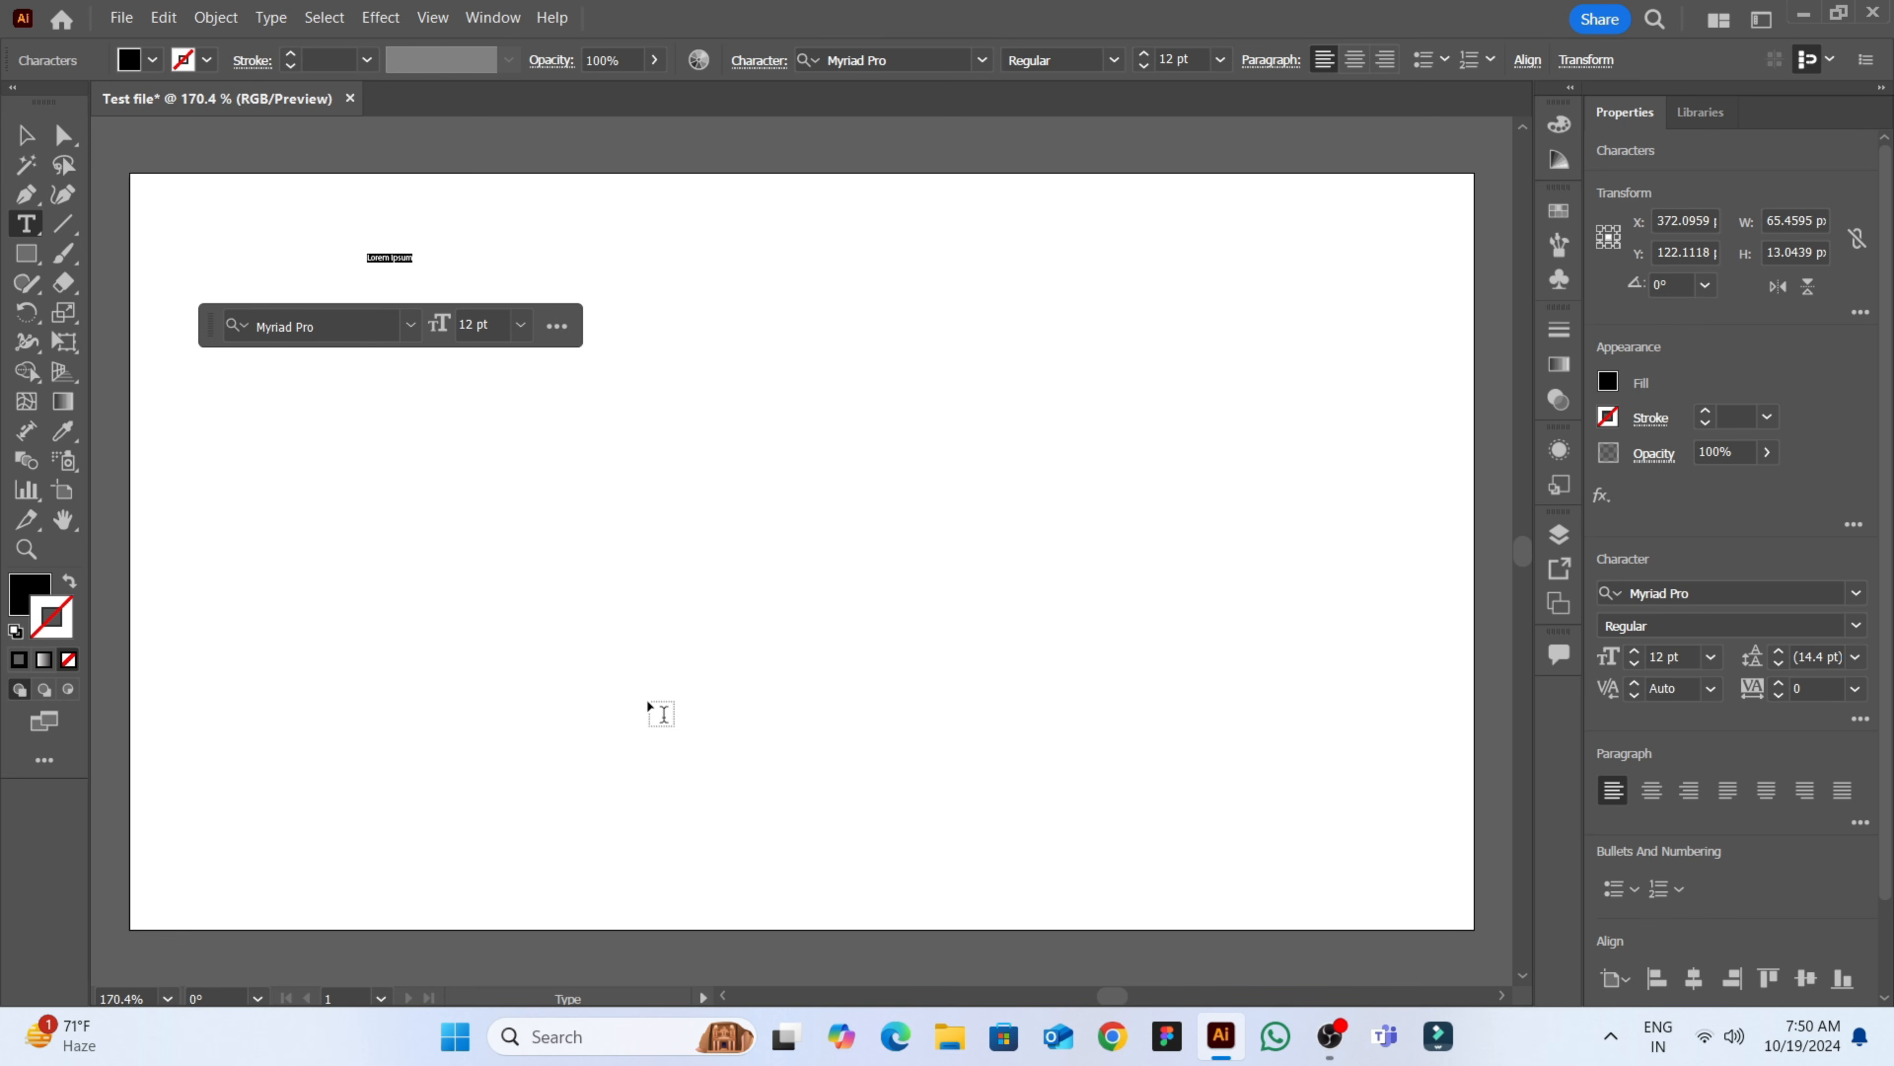
key(ctrl+z)
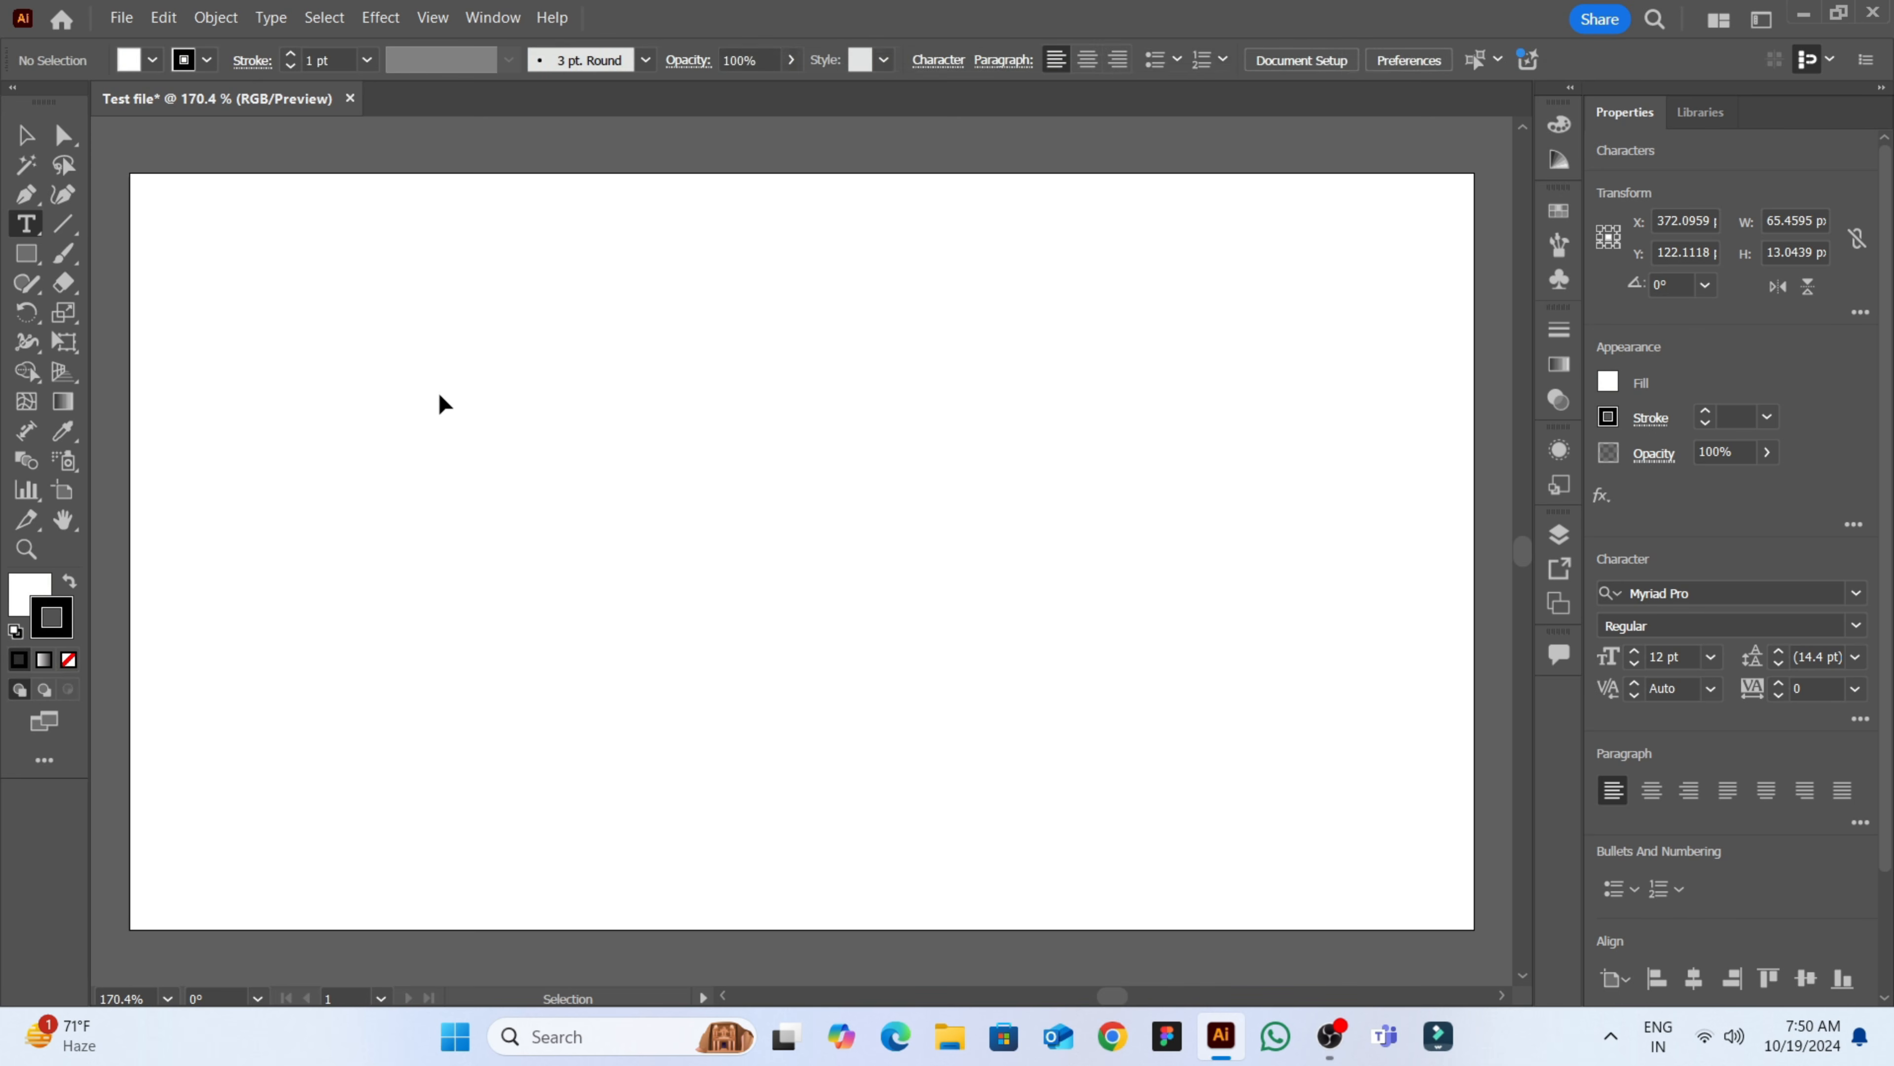
key(ctrl+s)
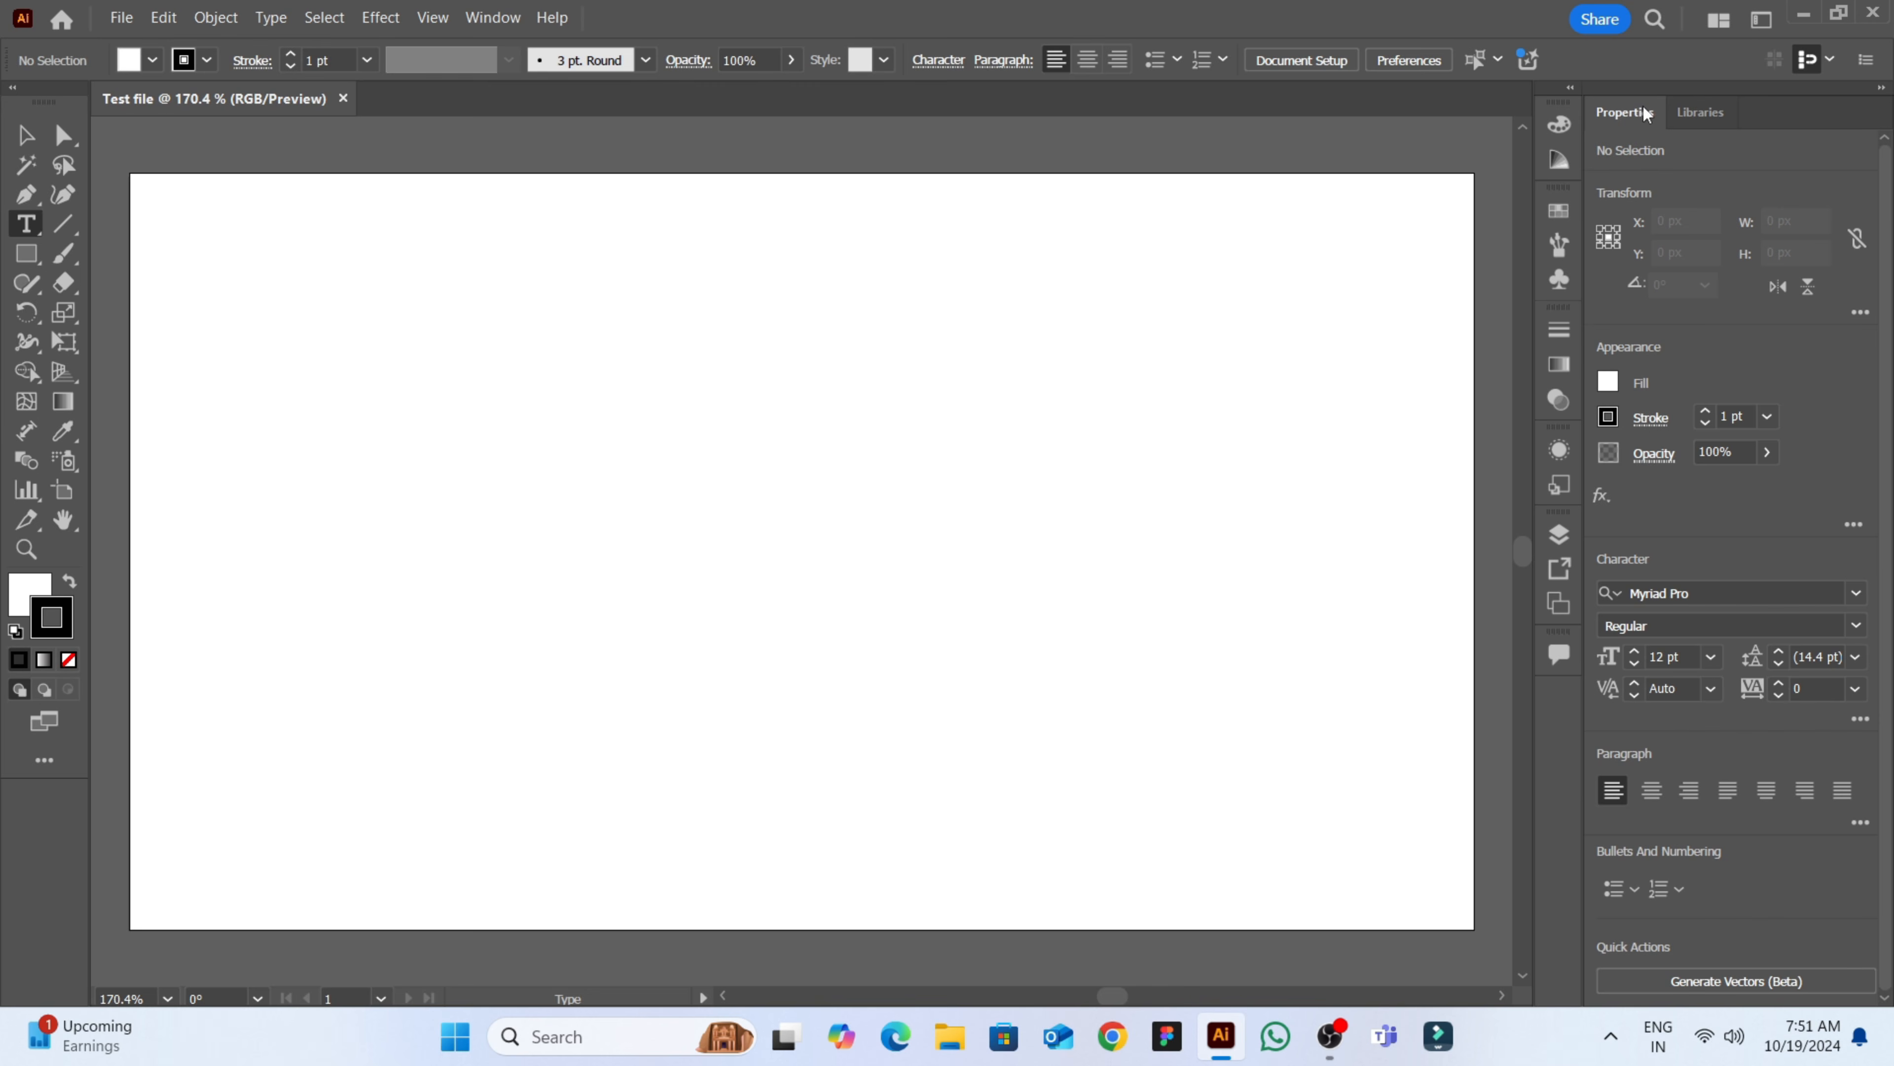
click(1553, 140)
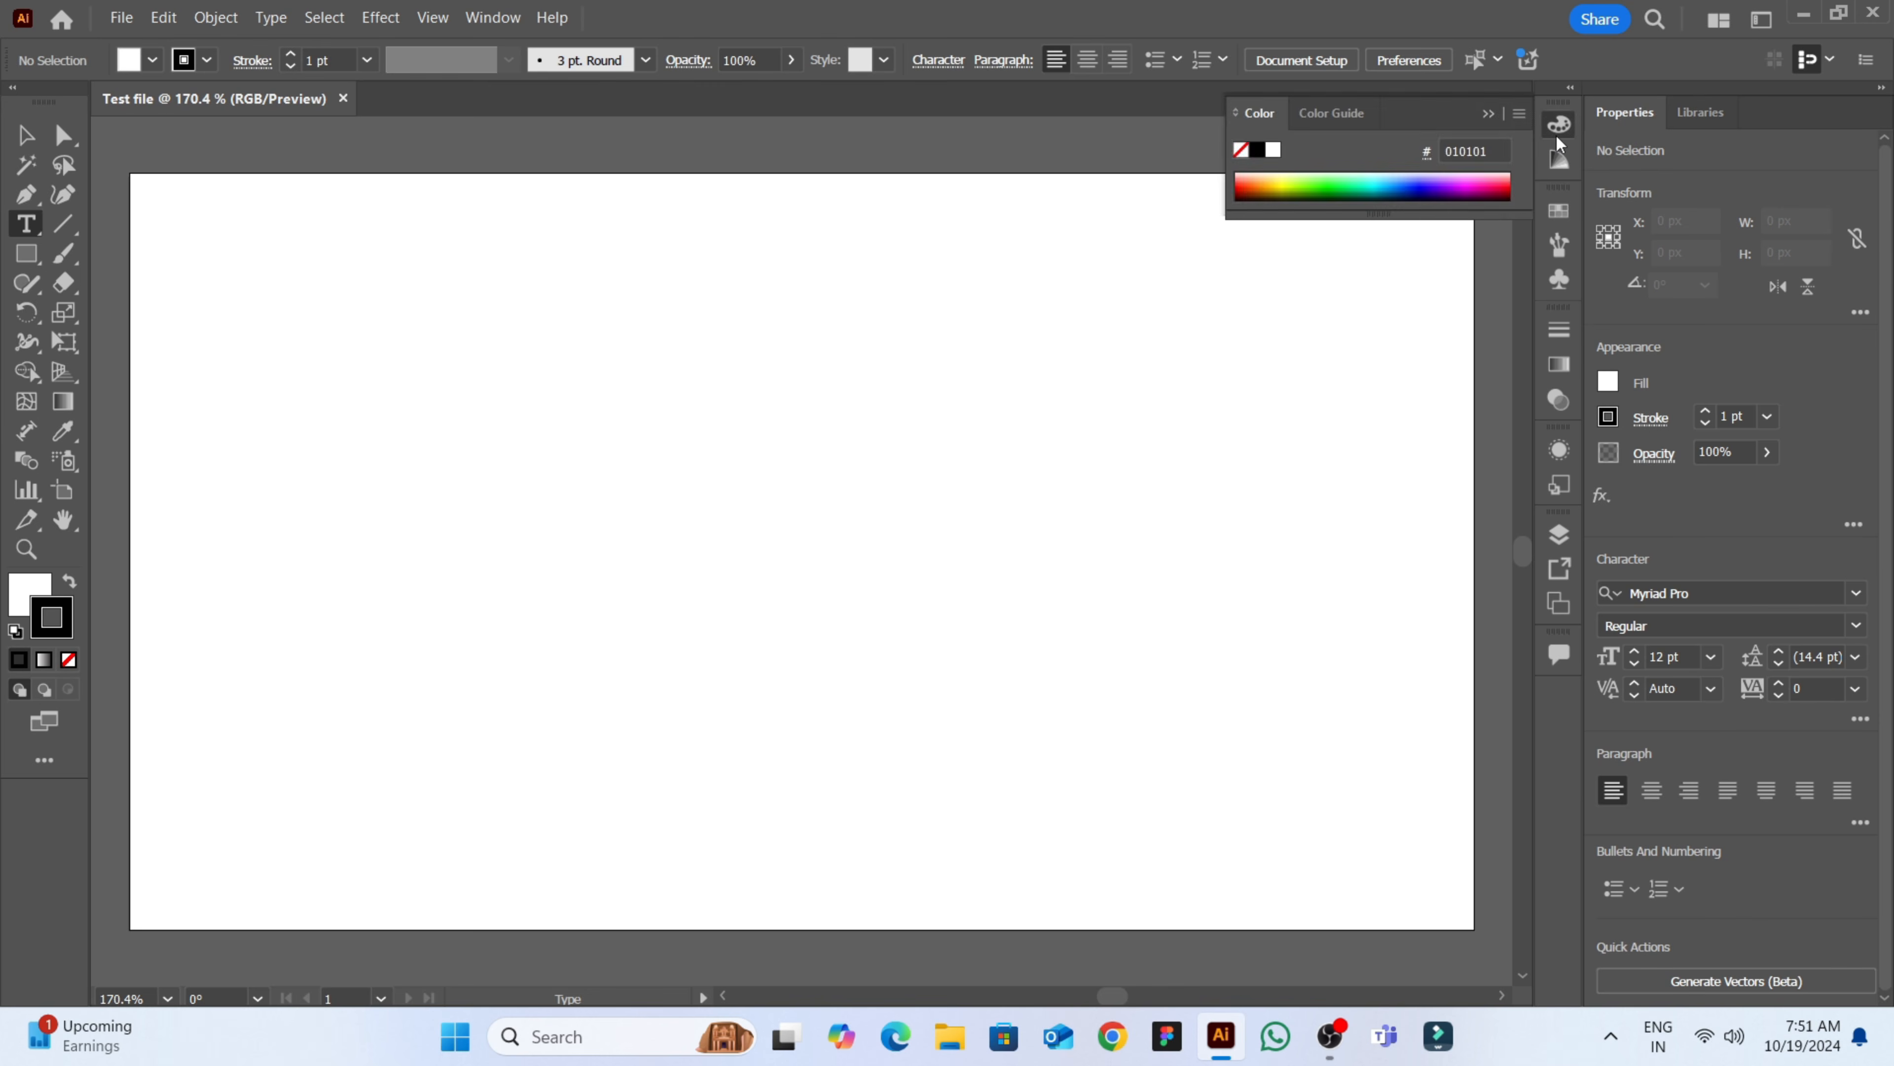
click(1557, 140)
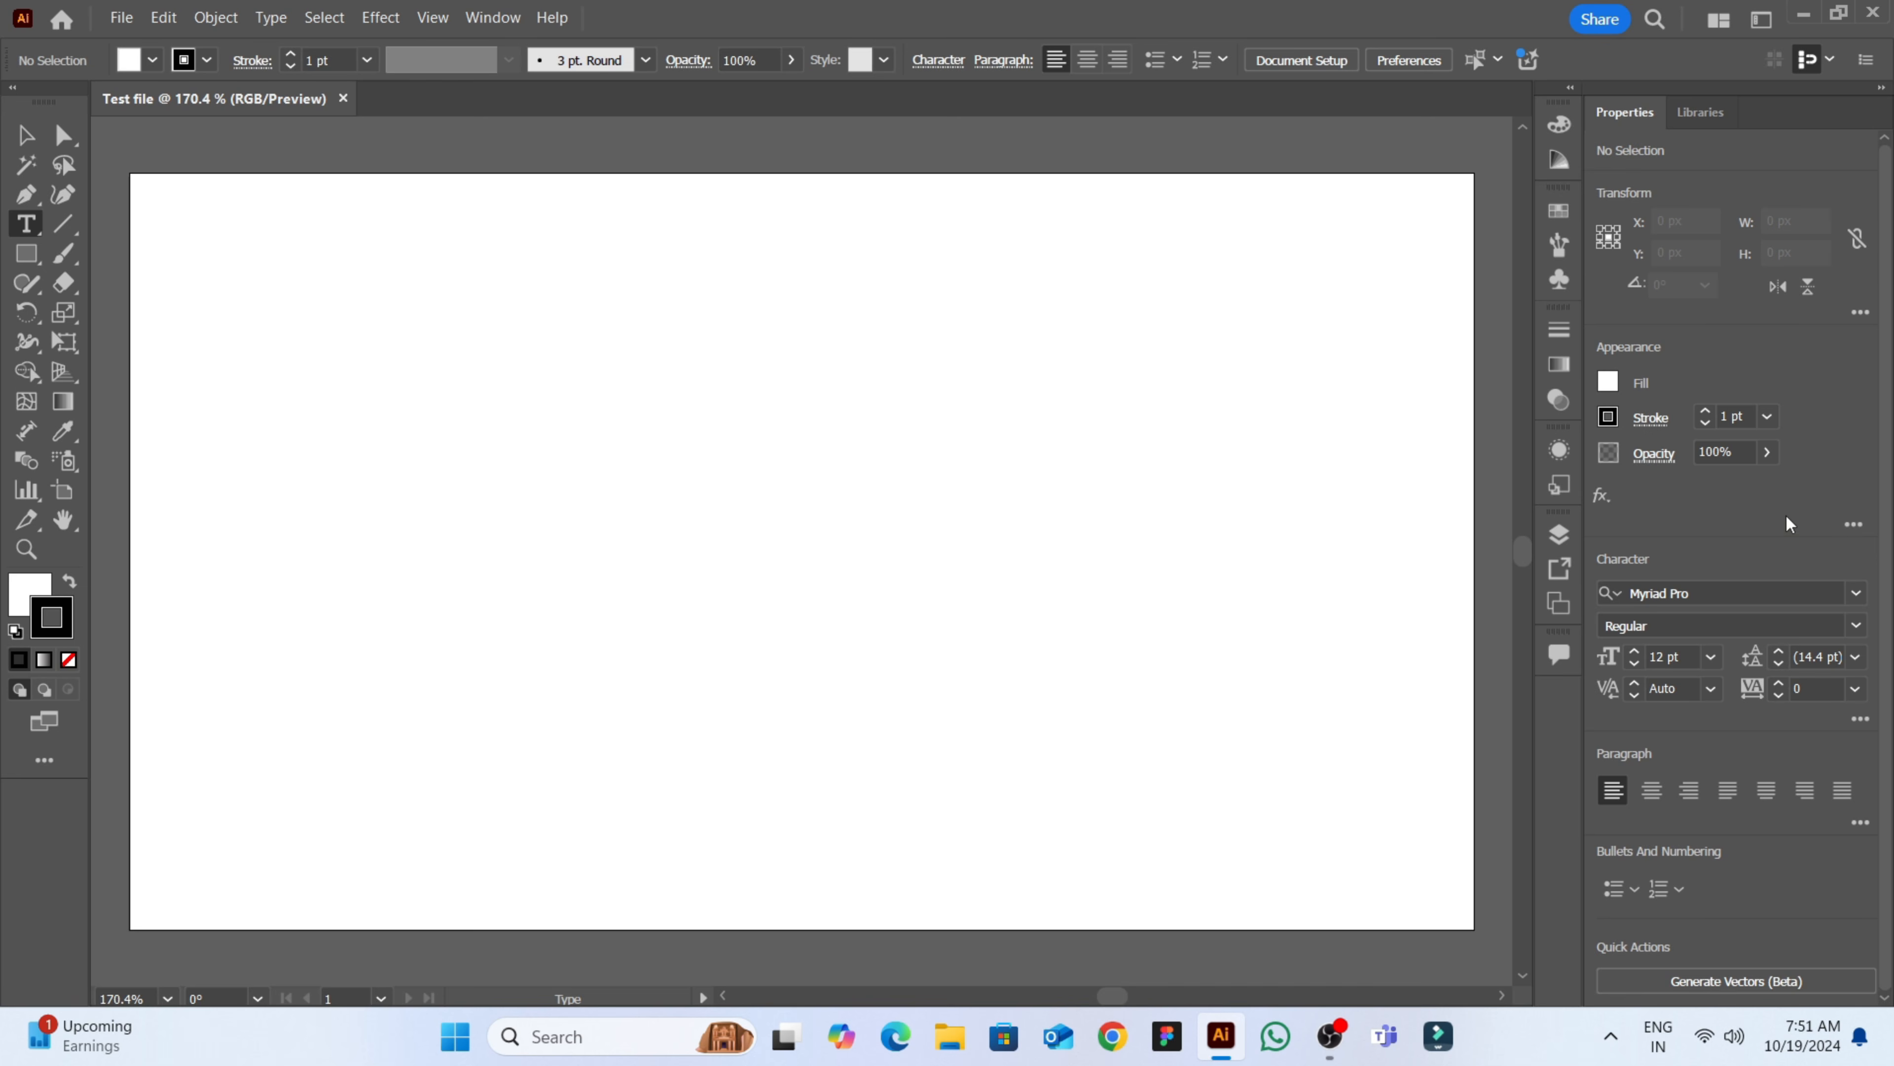
click(495, 17)
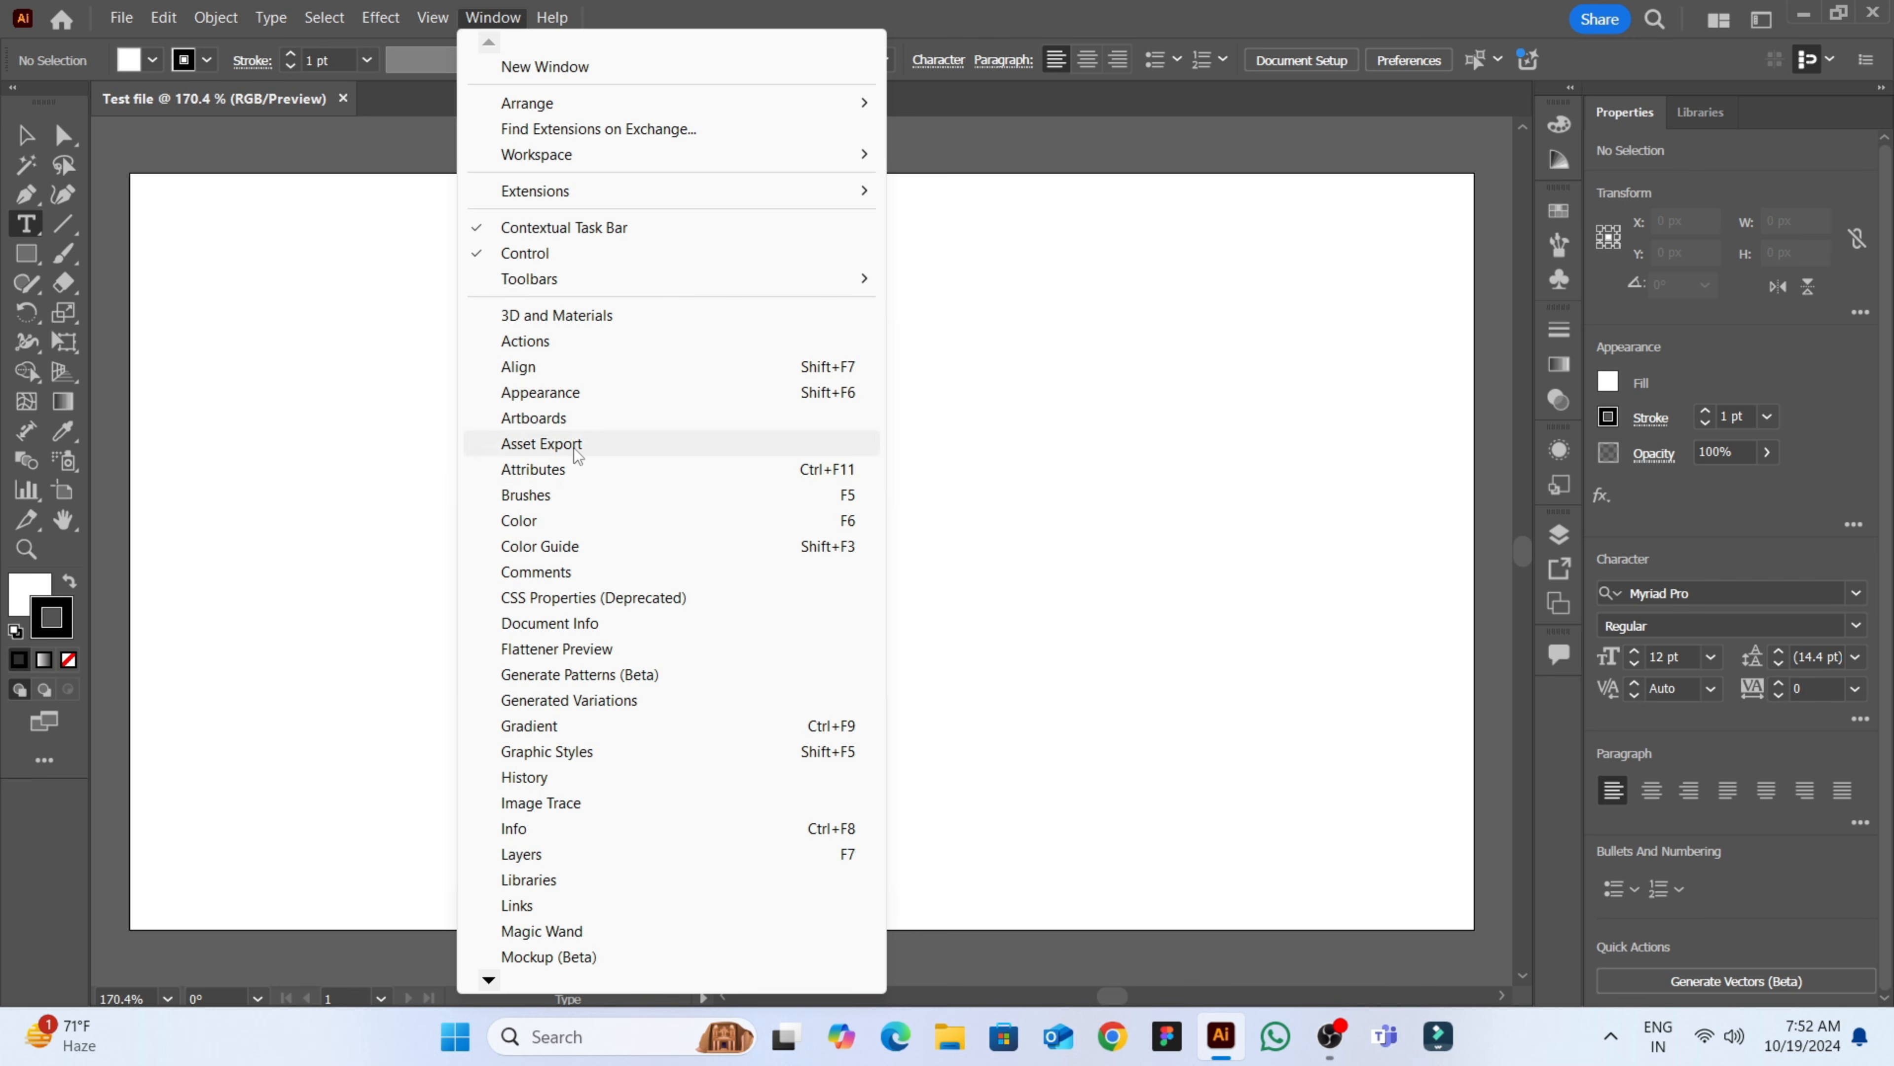
click(1346, 336)
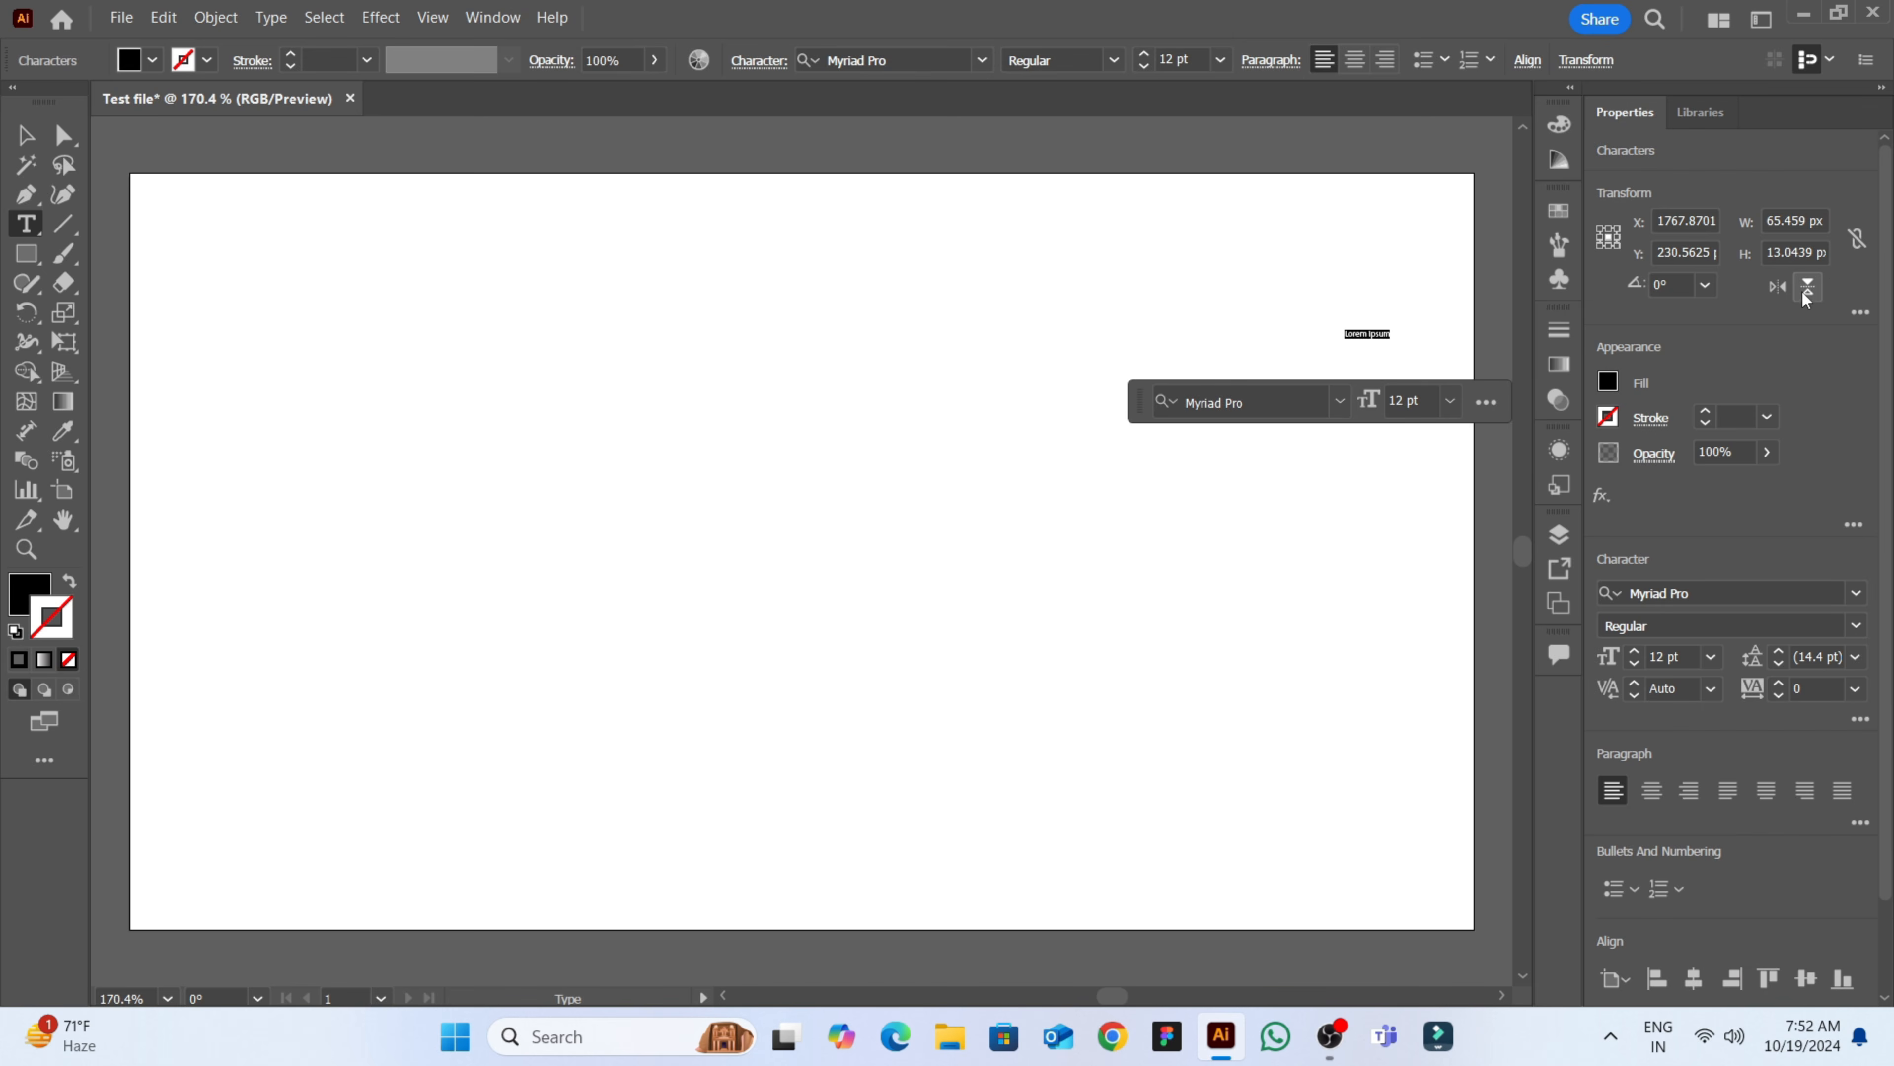
key(ctrl+z)
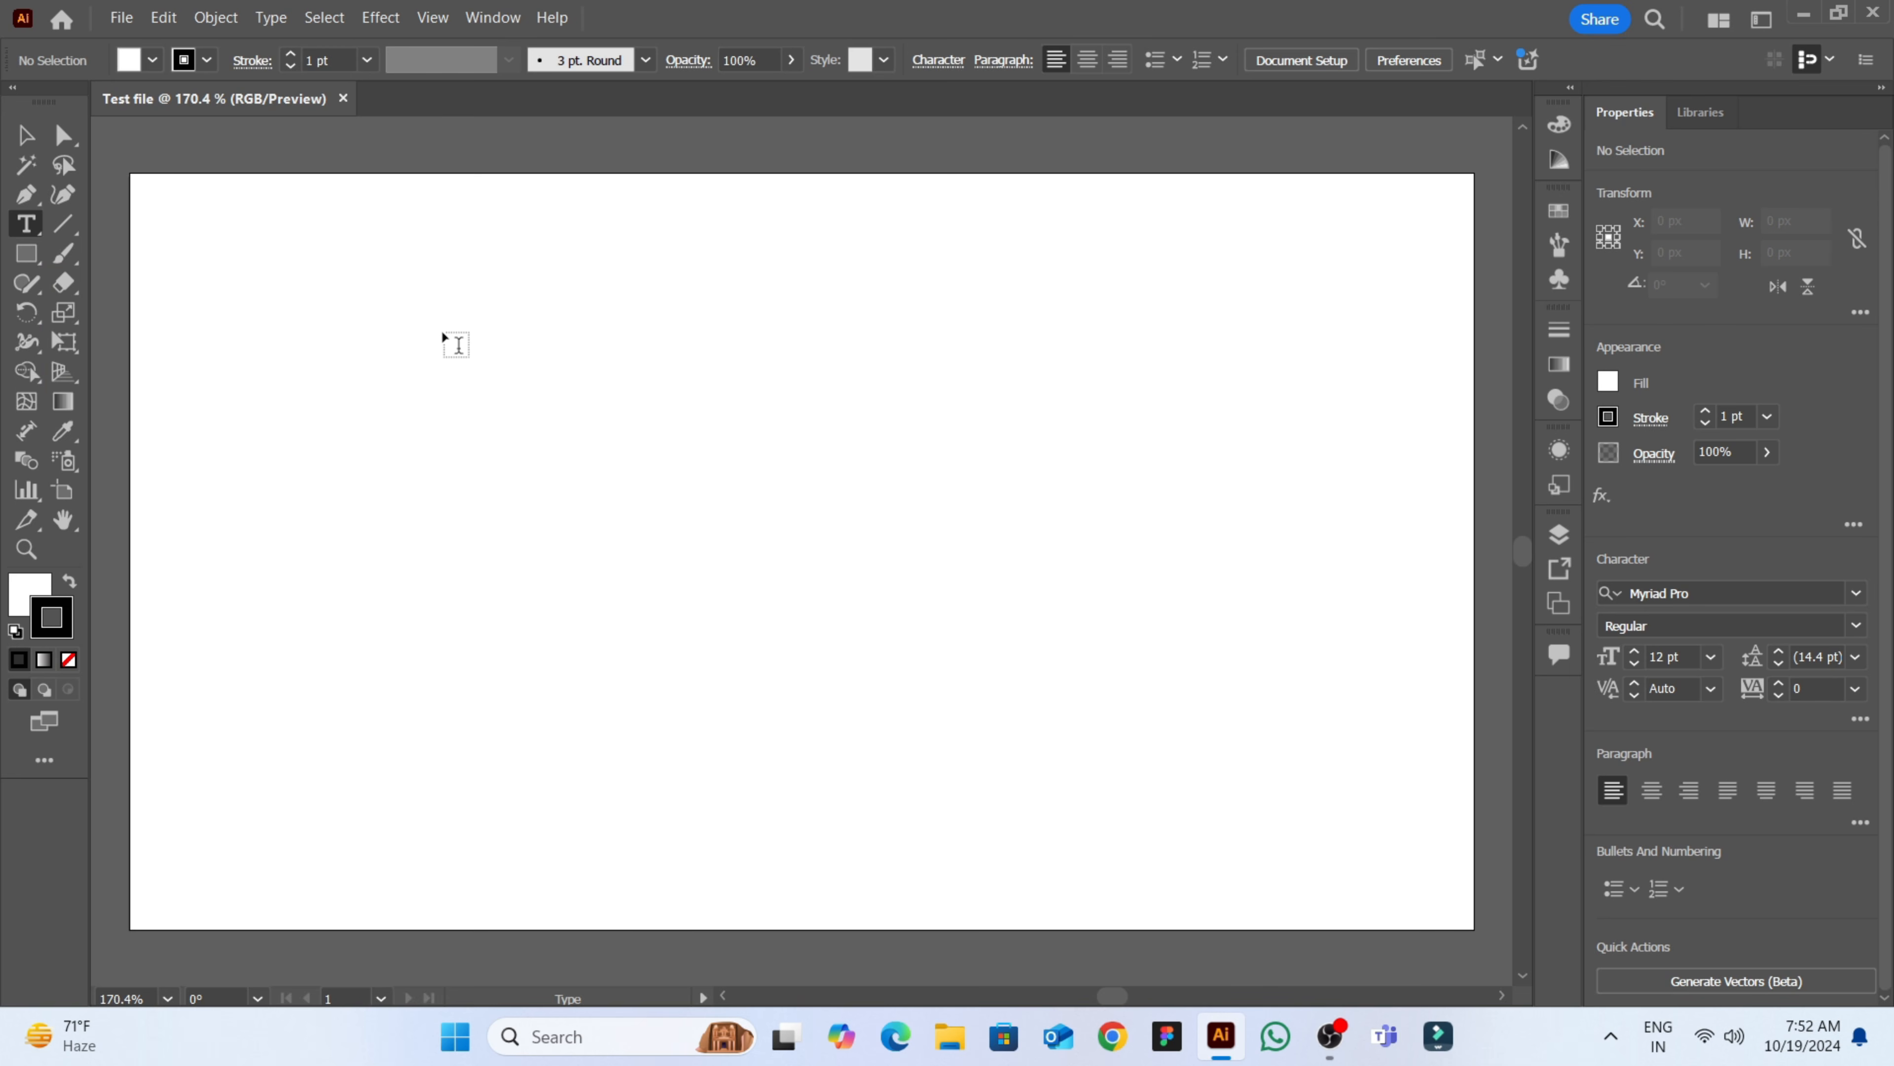
- Draw three rectangles on the artboard: about 297 x 279 px left of upper centre, one at upper right, and about 291 x 322 px at lower left
click(26, 254)
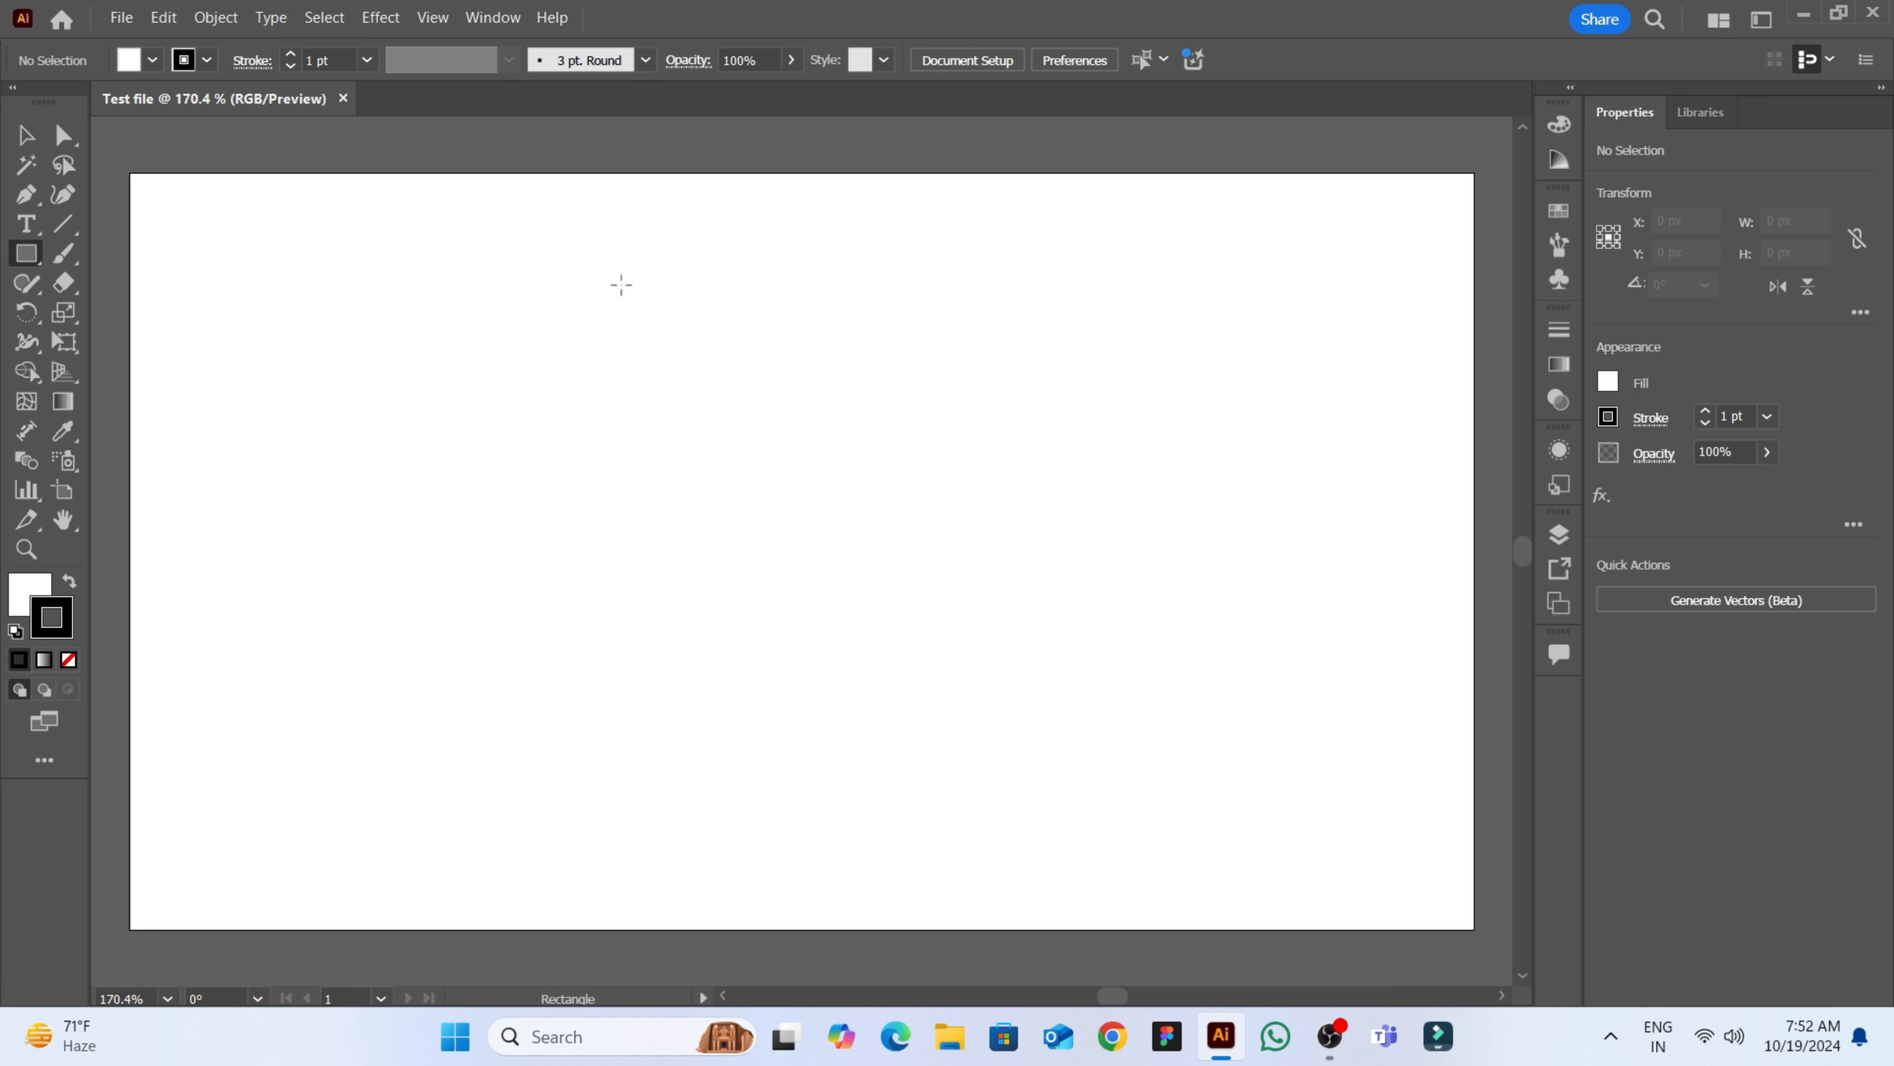
drag(488, 258, 698, 453)
drag(1217, 282, 982, 509)
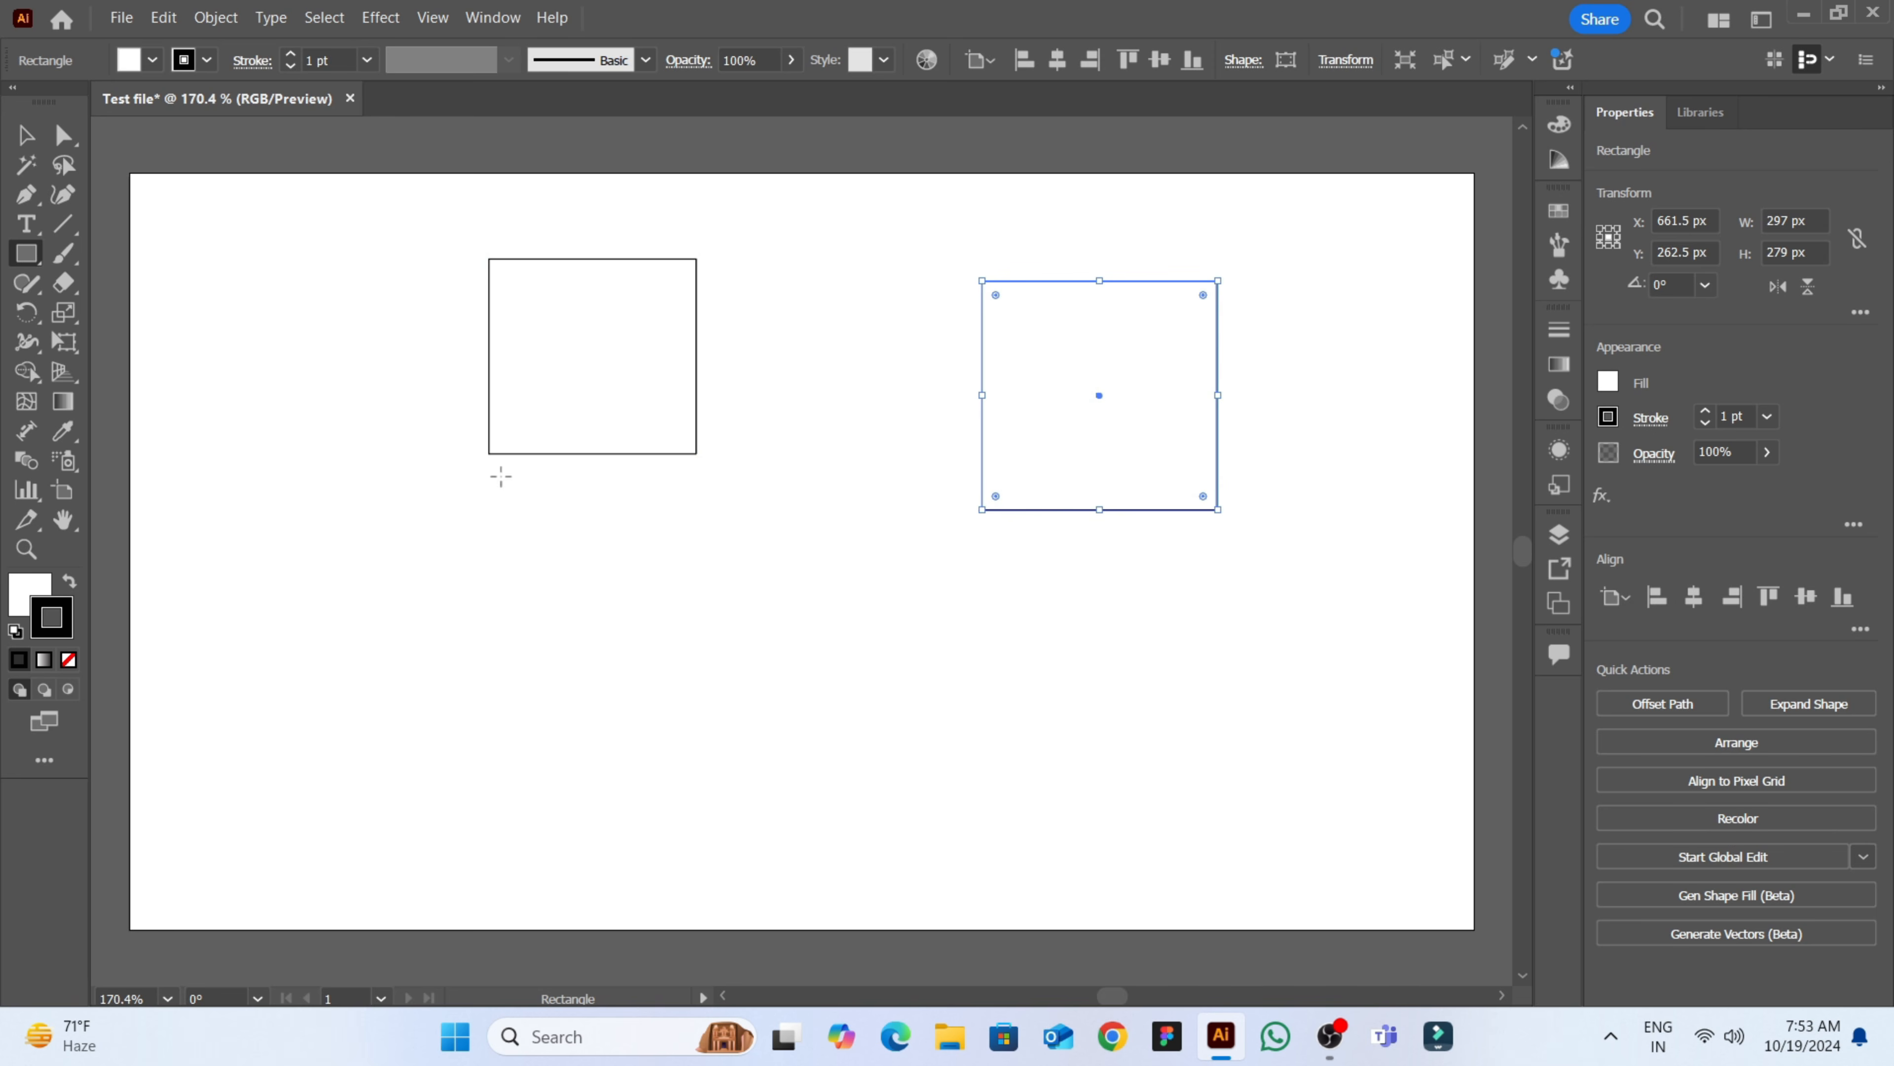
drag(207, 551, 410, 775)
- Draw two circles with the Ellipse tool, about 334 px wide near the artboard's centre and about 349 px wide at its lower right
key(l)
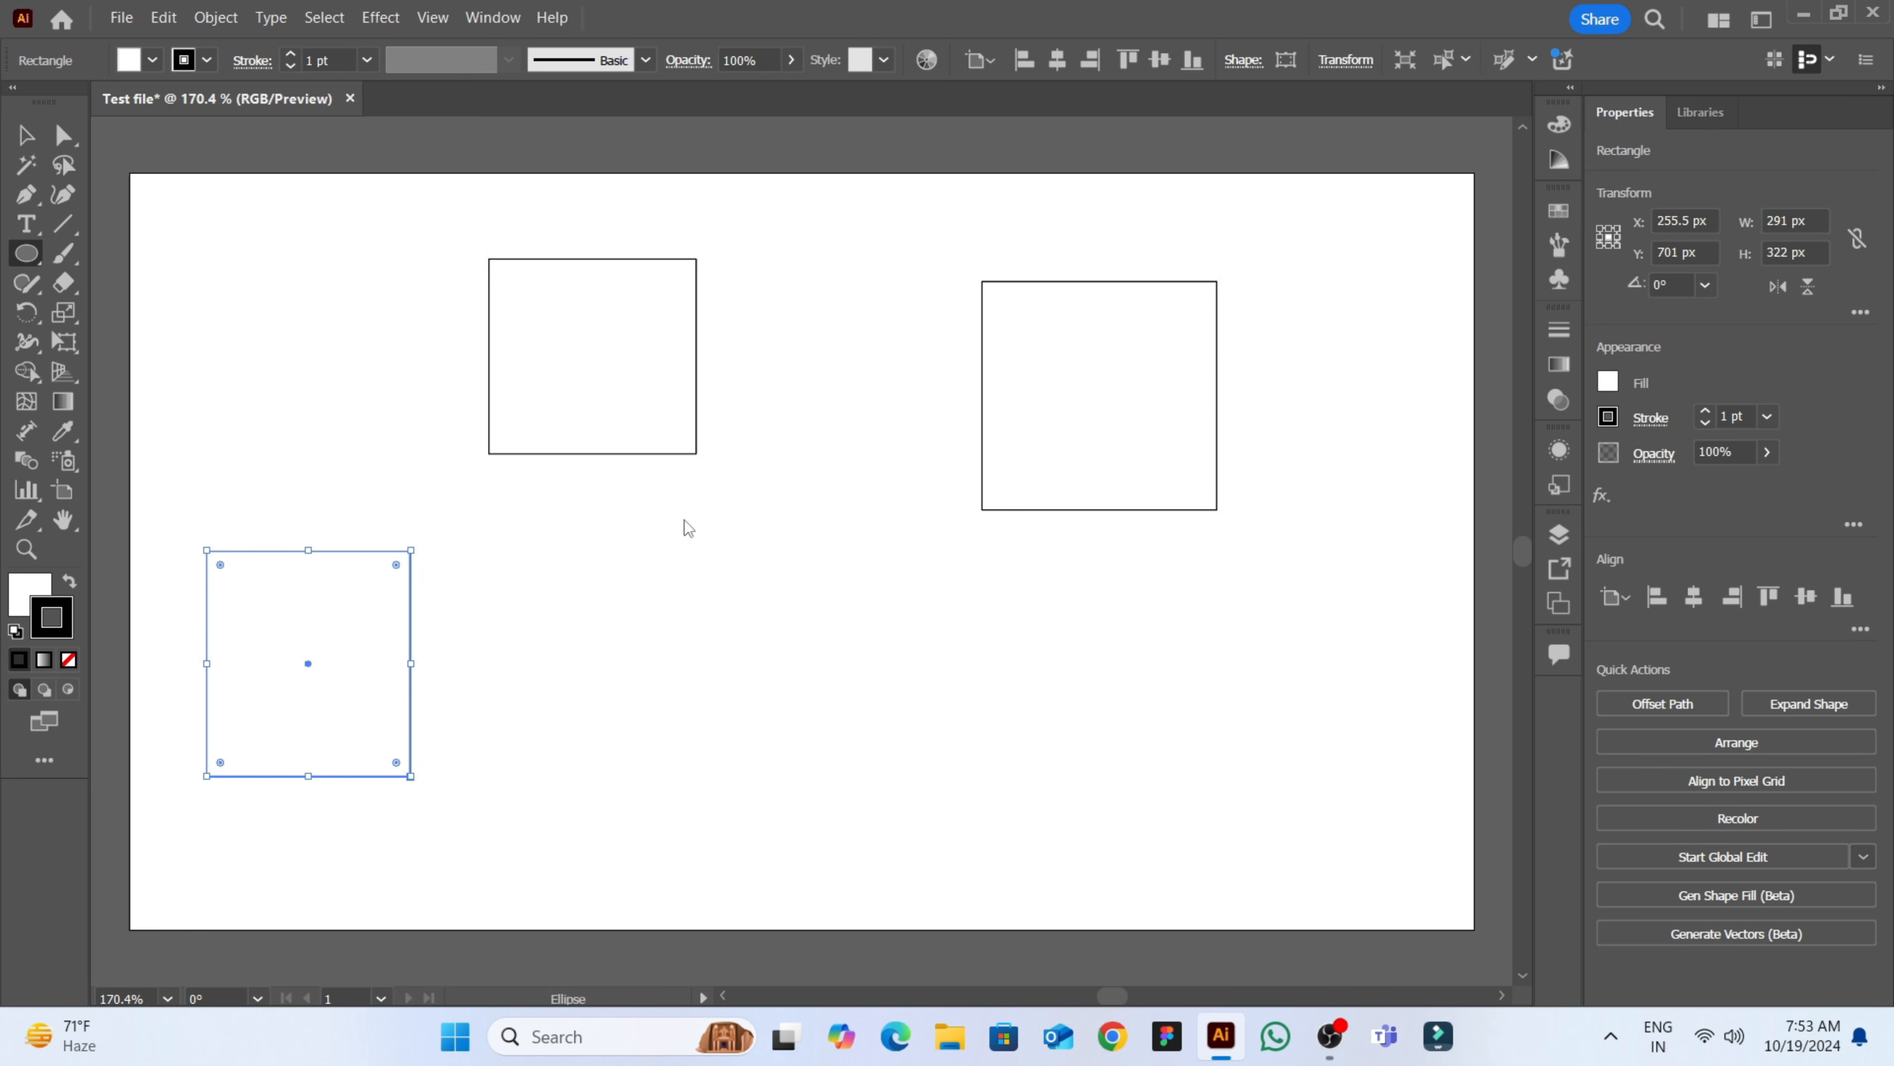
drag(660, 519, 895, 750)
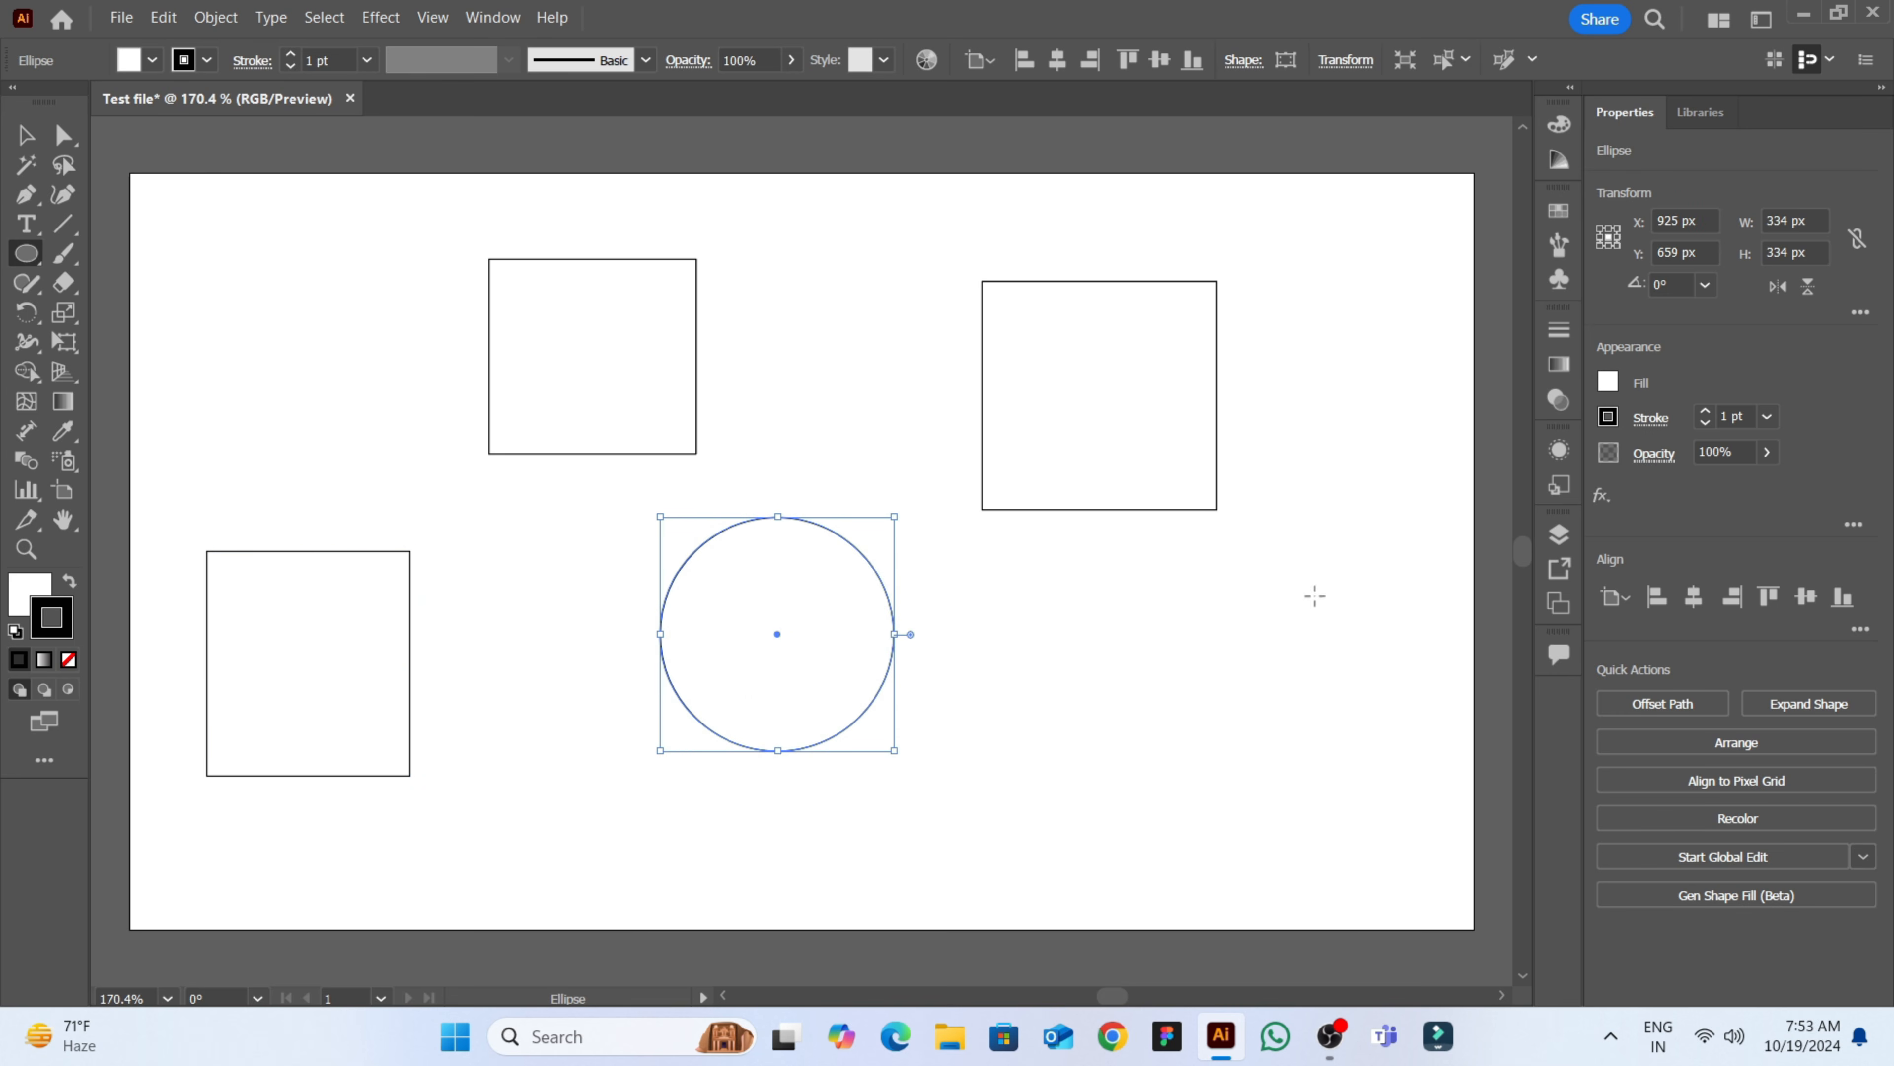
drag(1302, 607, 1059, 851)
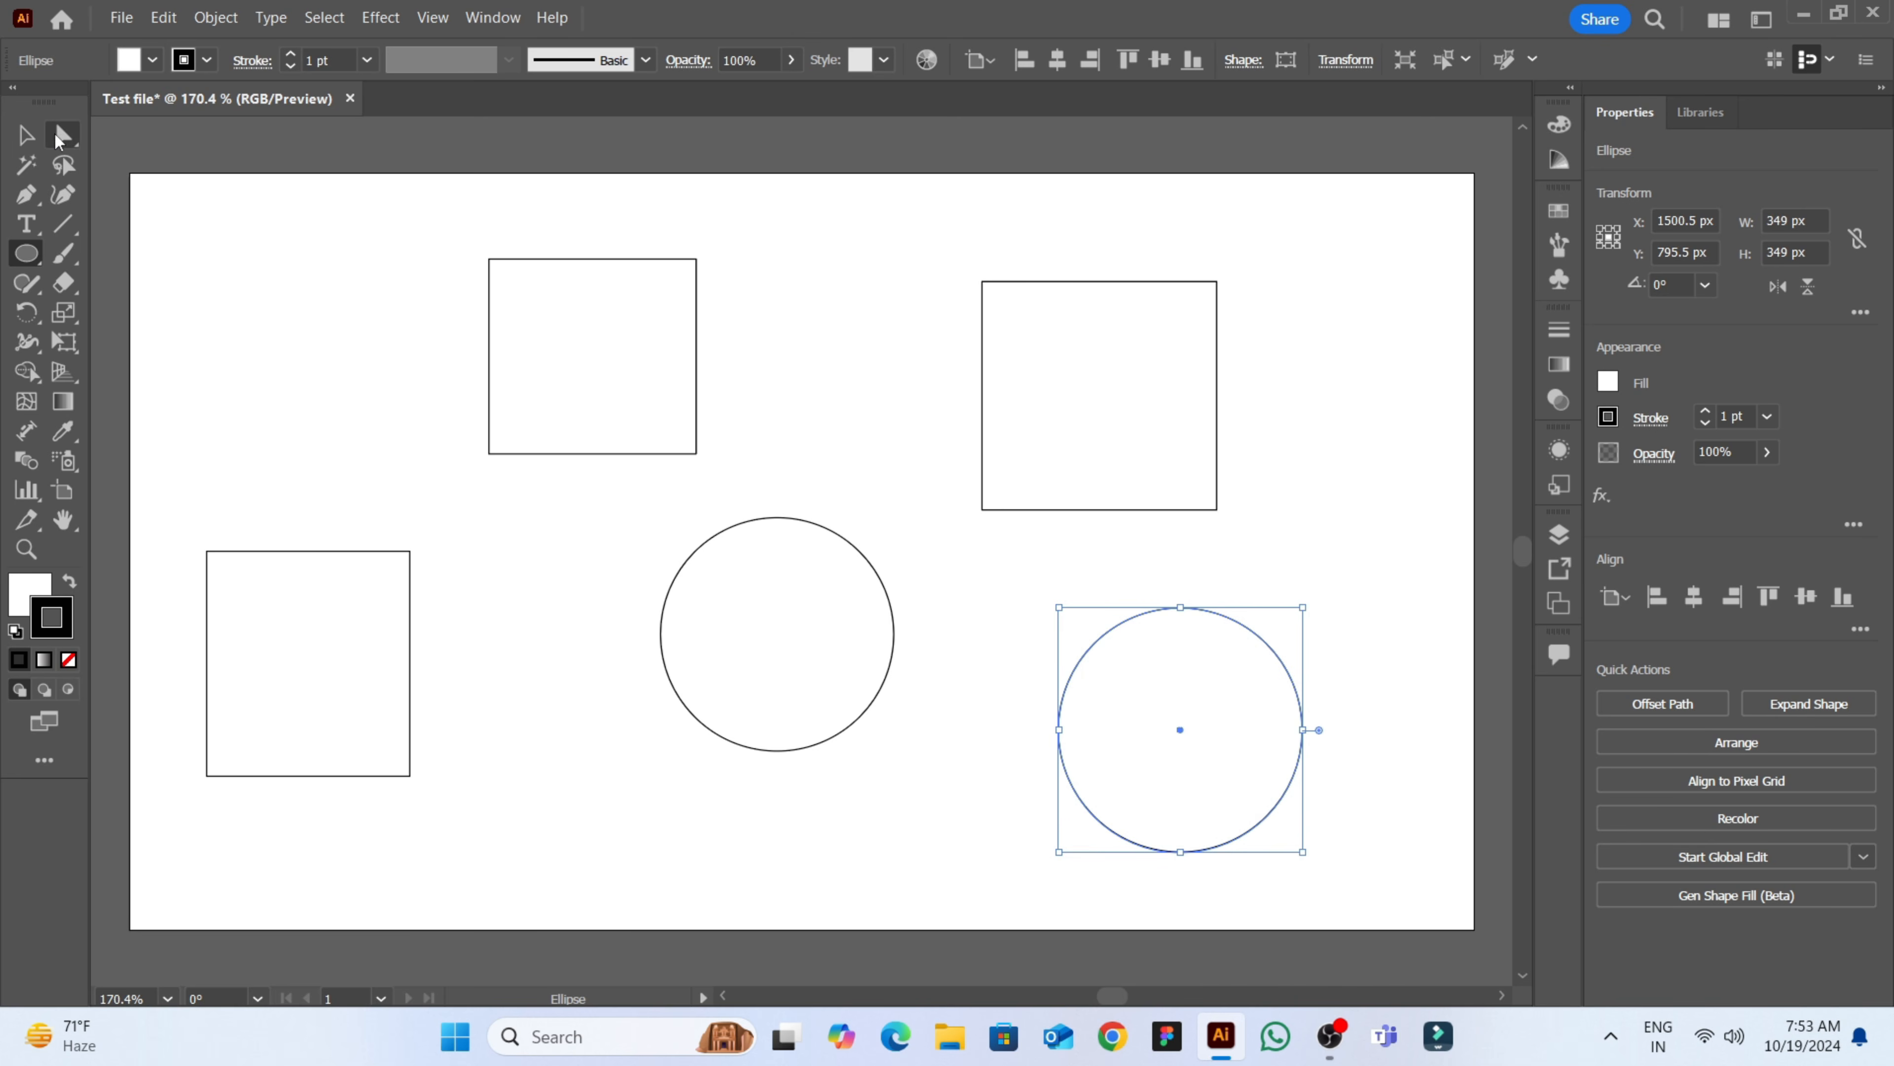
- Move the two left rectangles into a row beside the upper-right rectangle, and the centre circle beside the lower-right circle
click(29, 139)
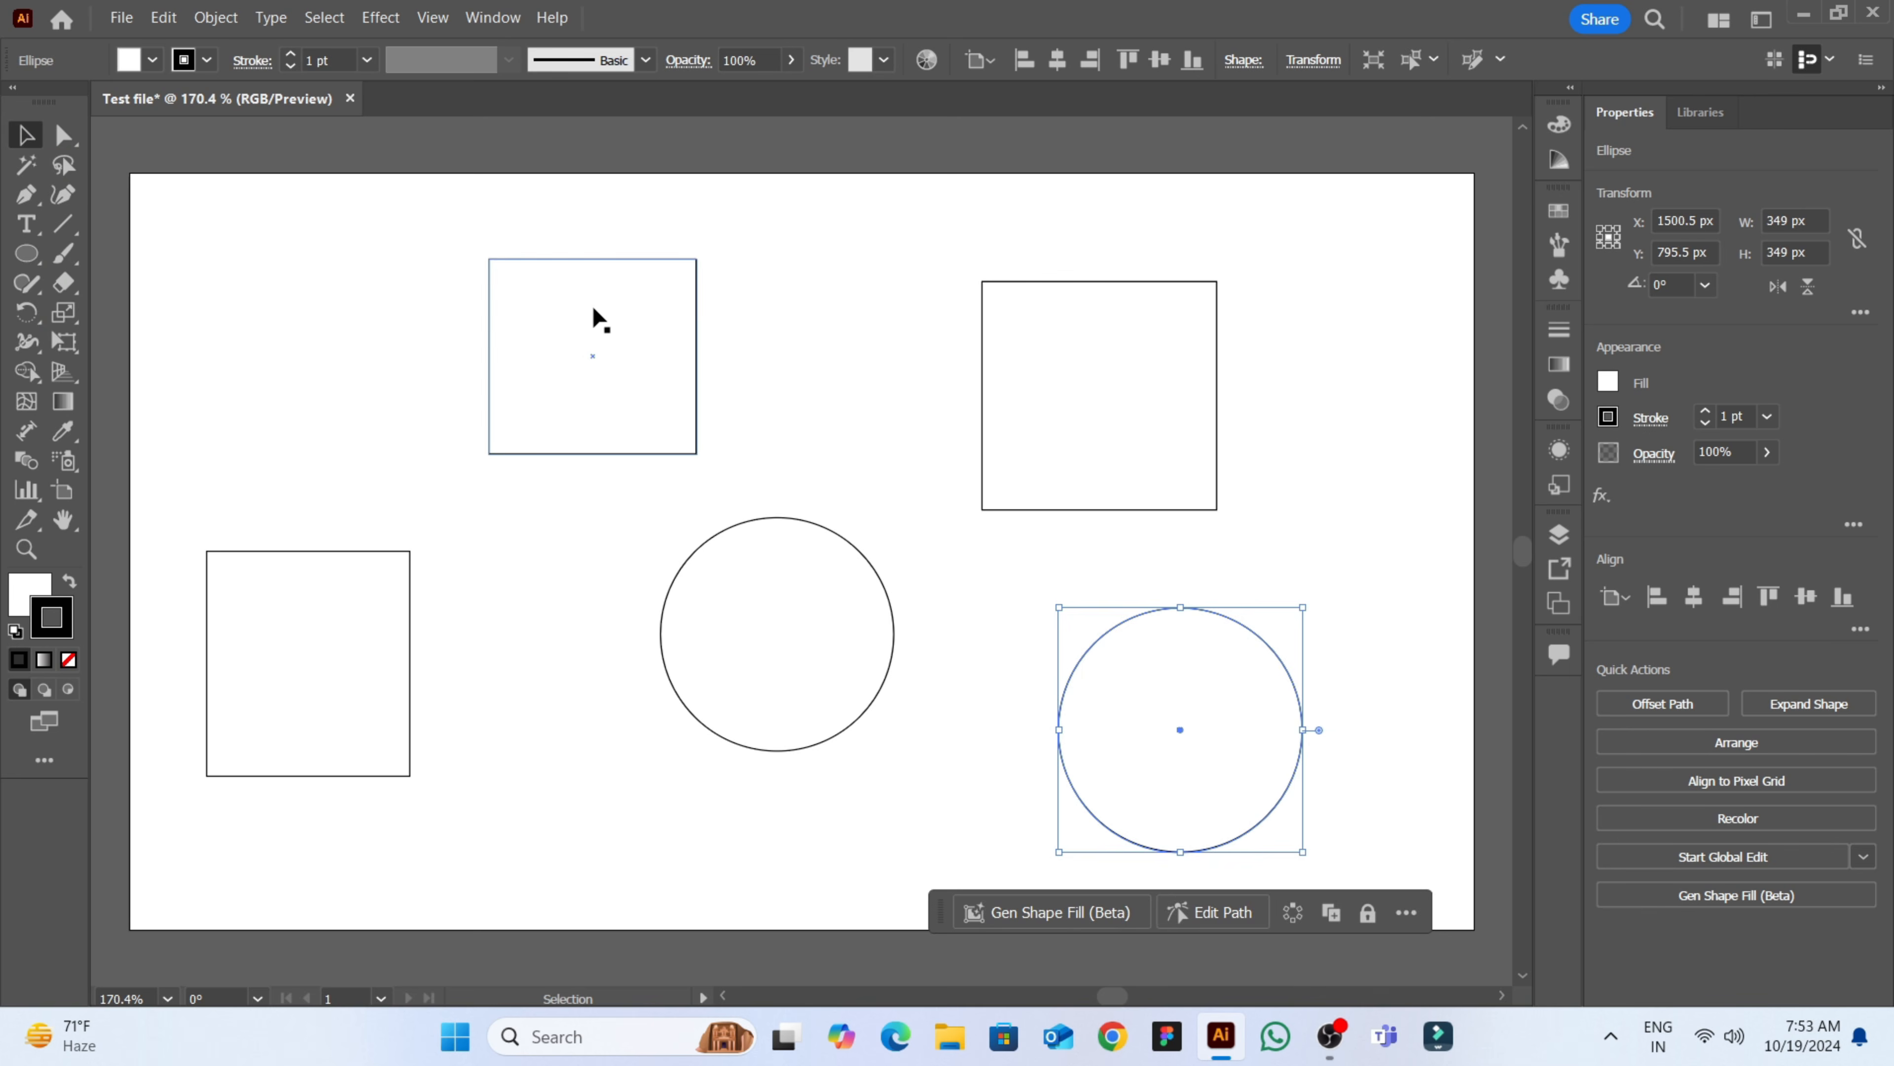
drag(607, 329, 876, 388)
drag(738, 636, 911, 753)
drag(251, 618, 568, 379)
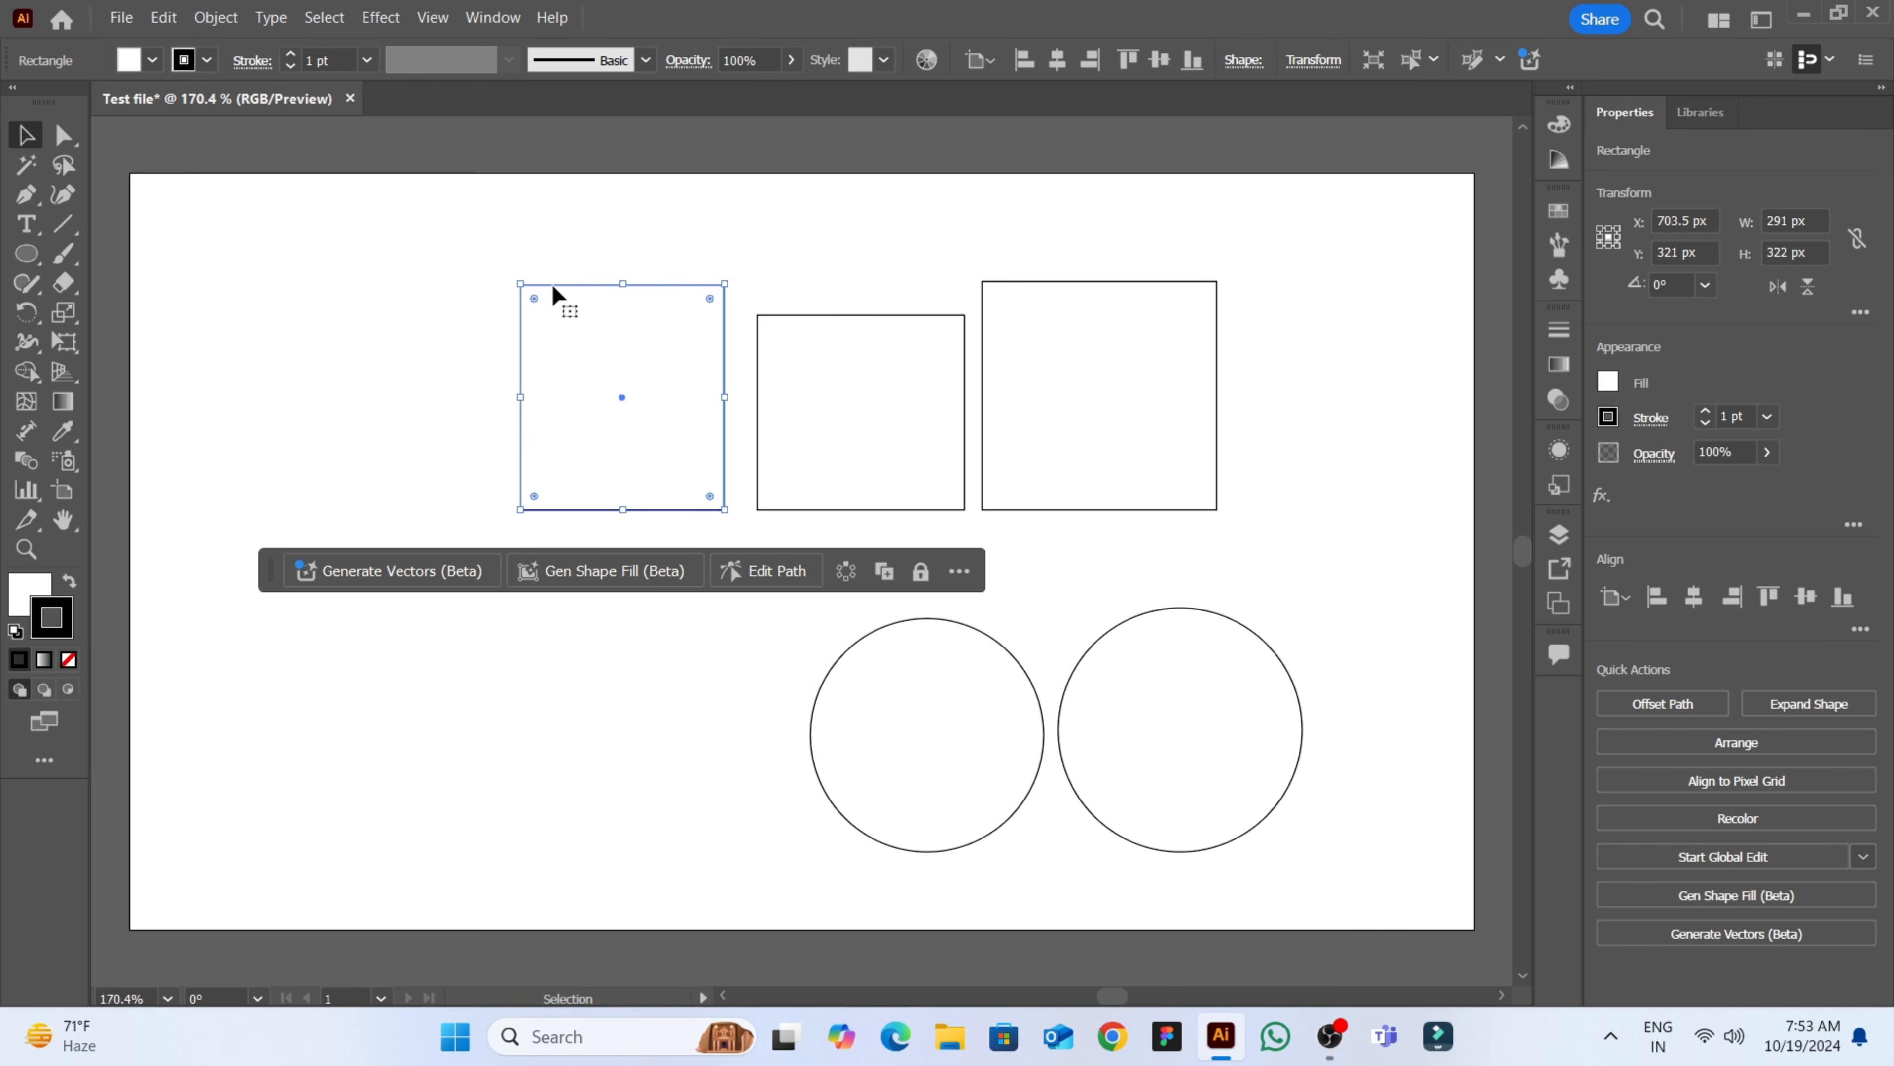
click(789, 299)
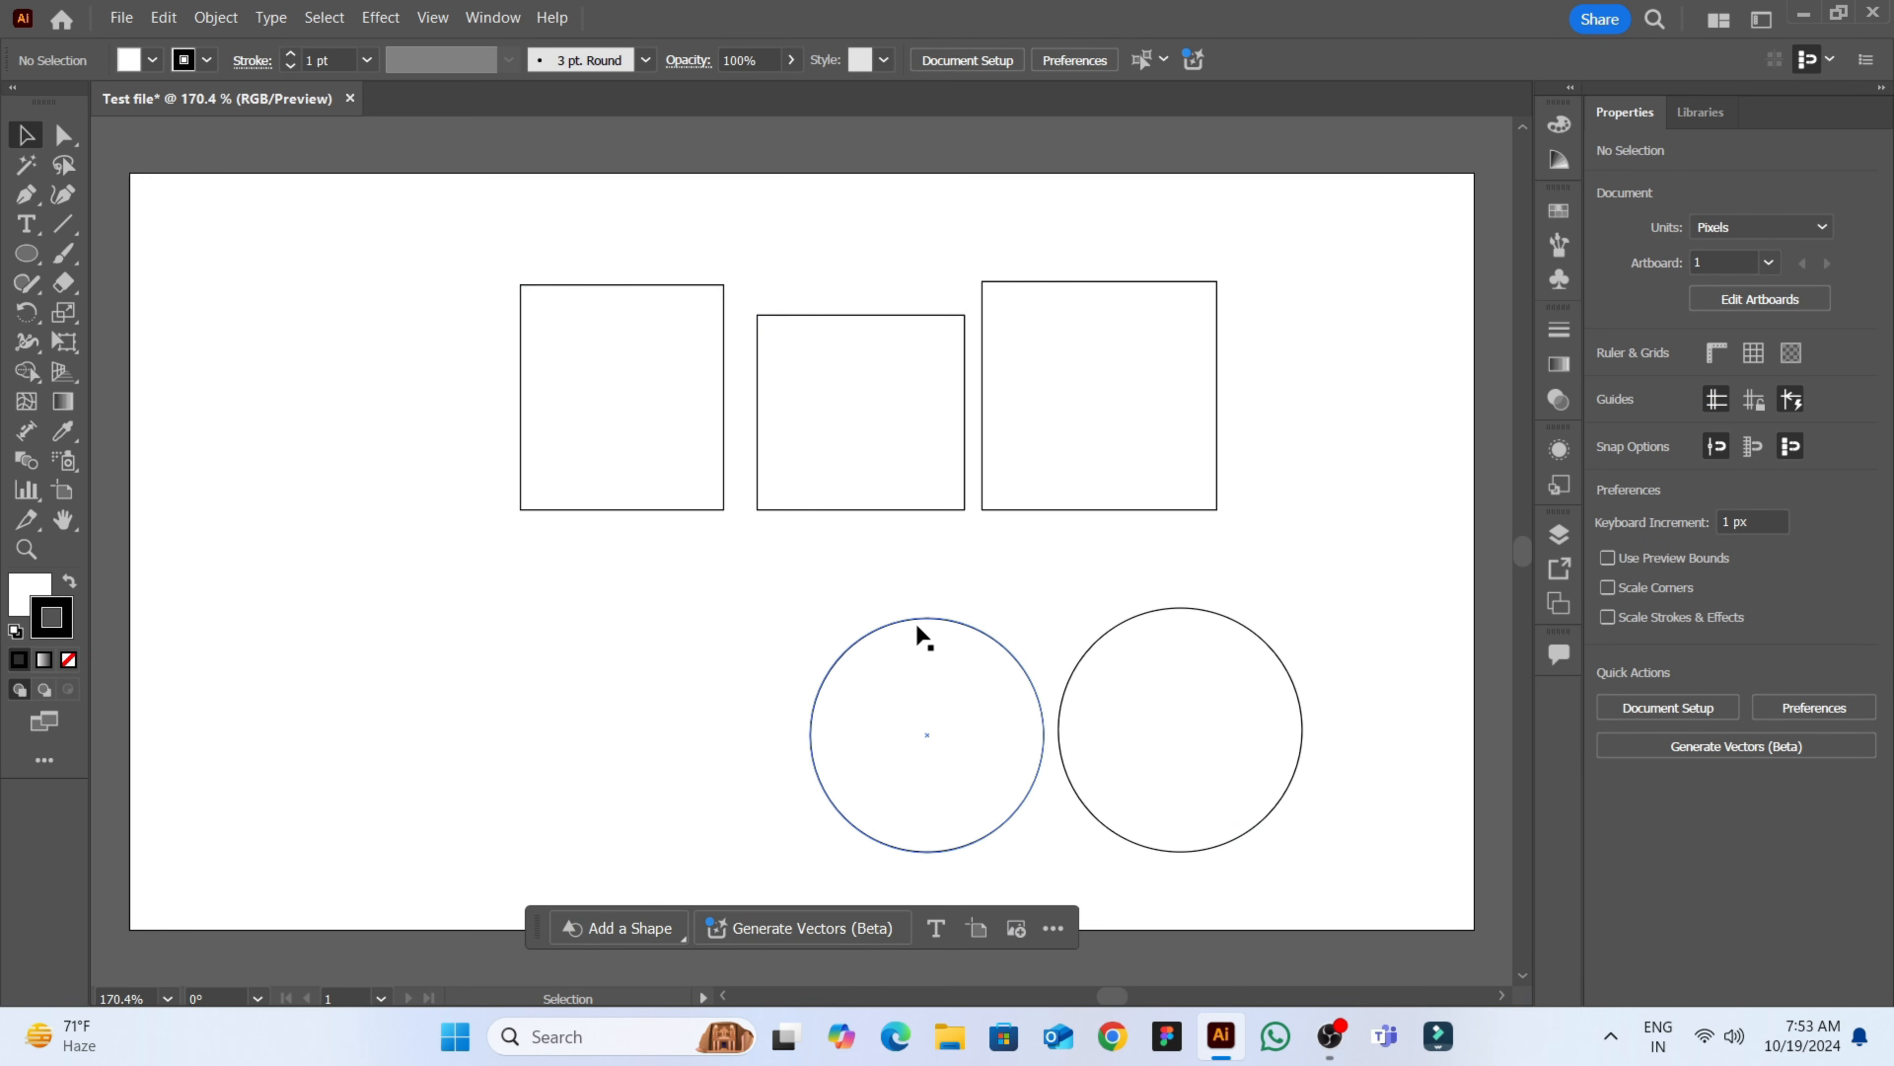
- Pull the left circle's top anchor point straight up to about Y 551 px with Direct Selection, forming an egg shape
click(64, 135)
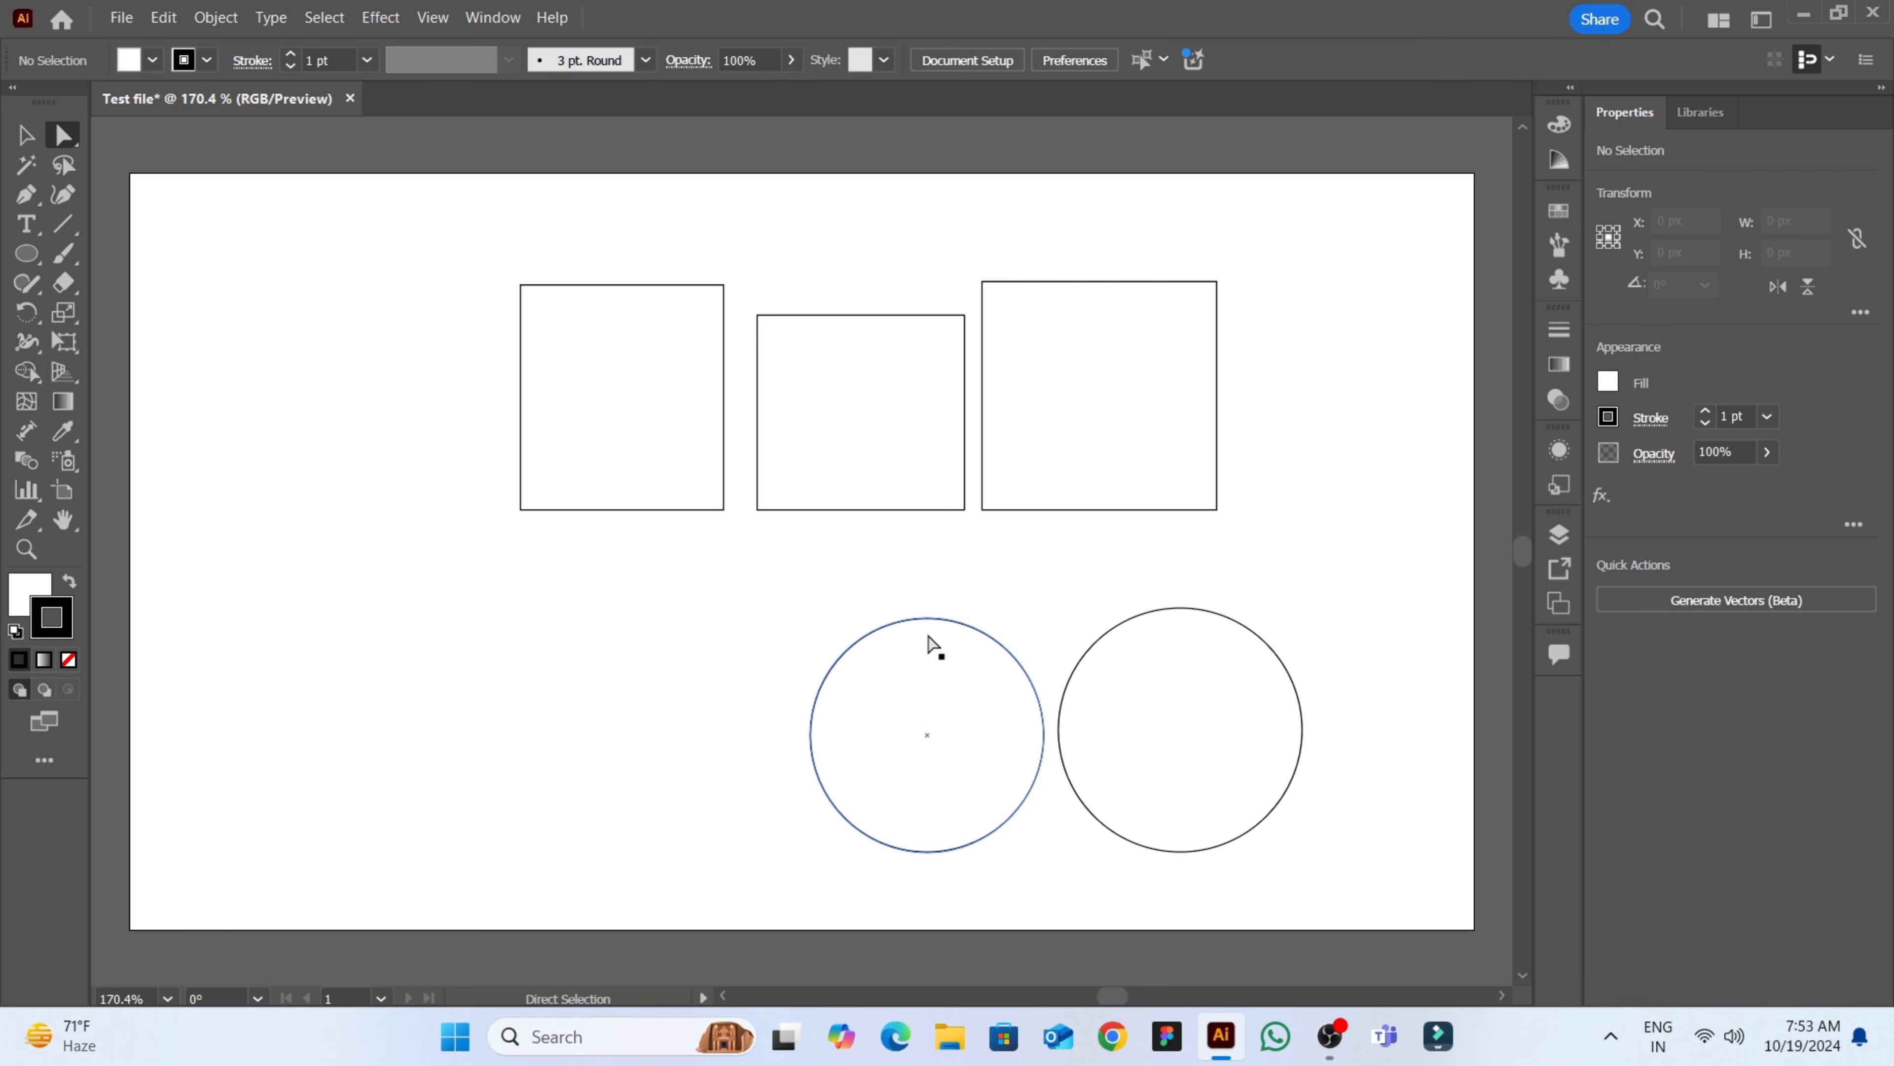
scroll(800, 594, left, 1)
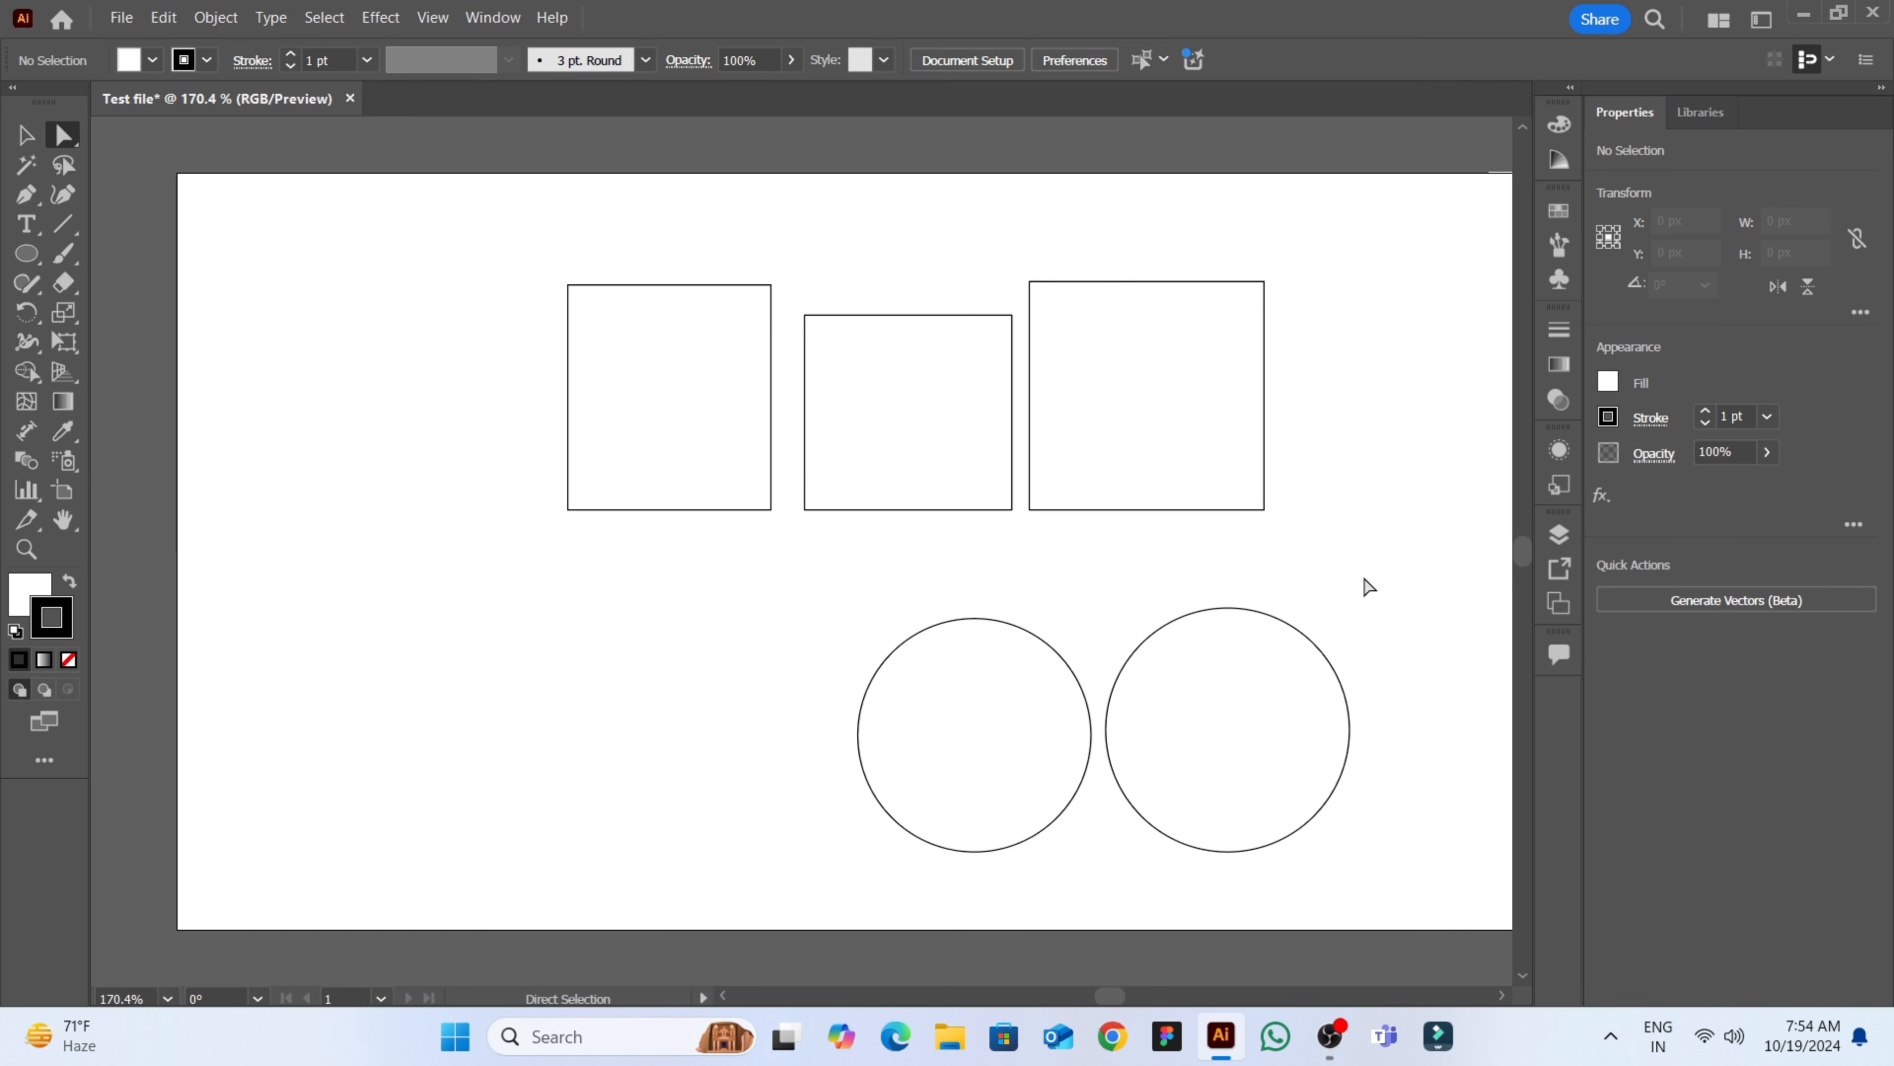
drag(1396, 563, 1350, 520)
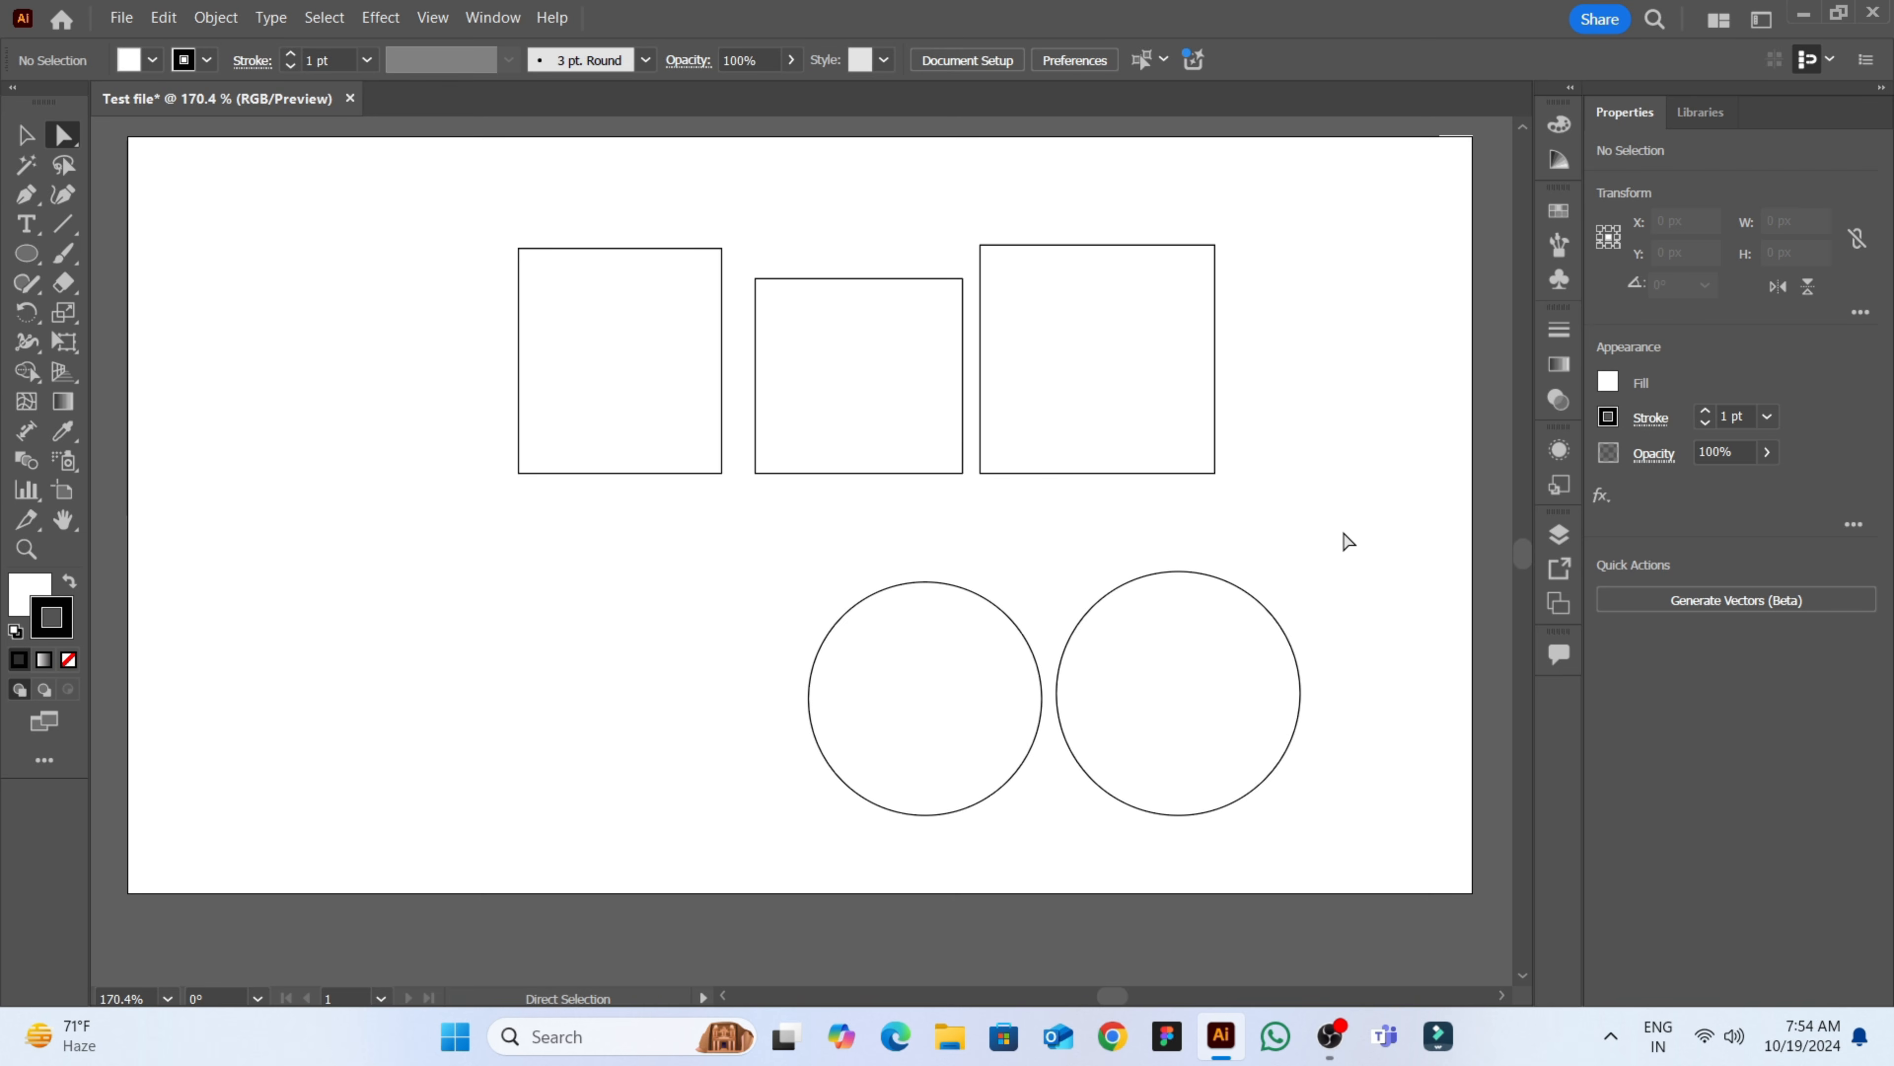
key(ctrl+plus)
key(ctrl+plus)
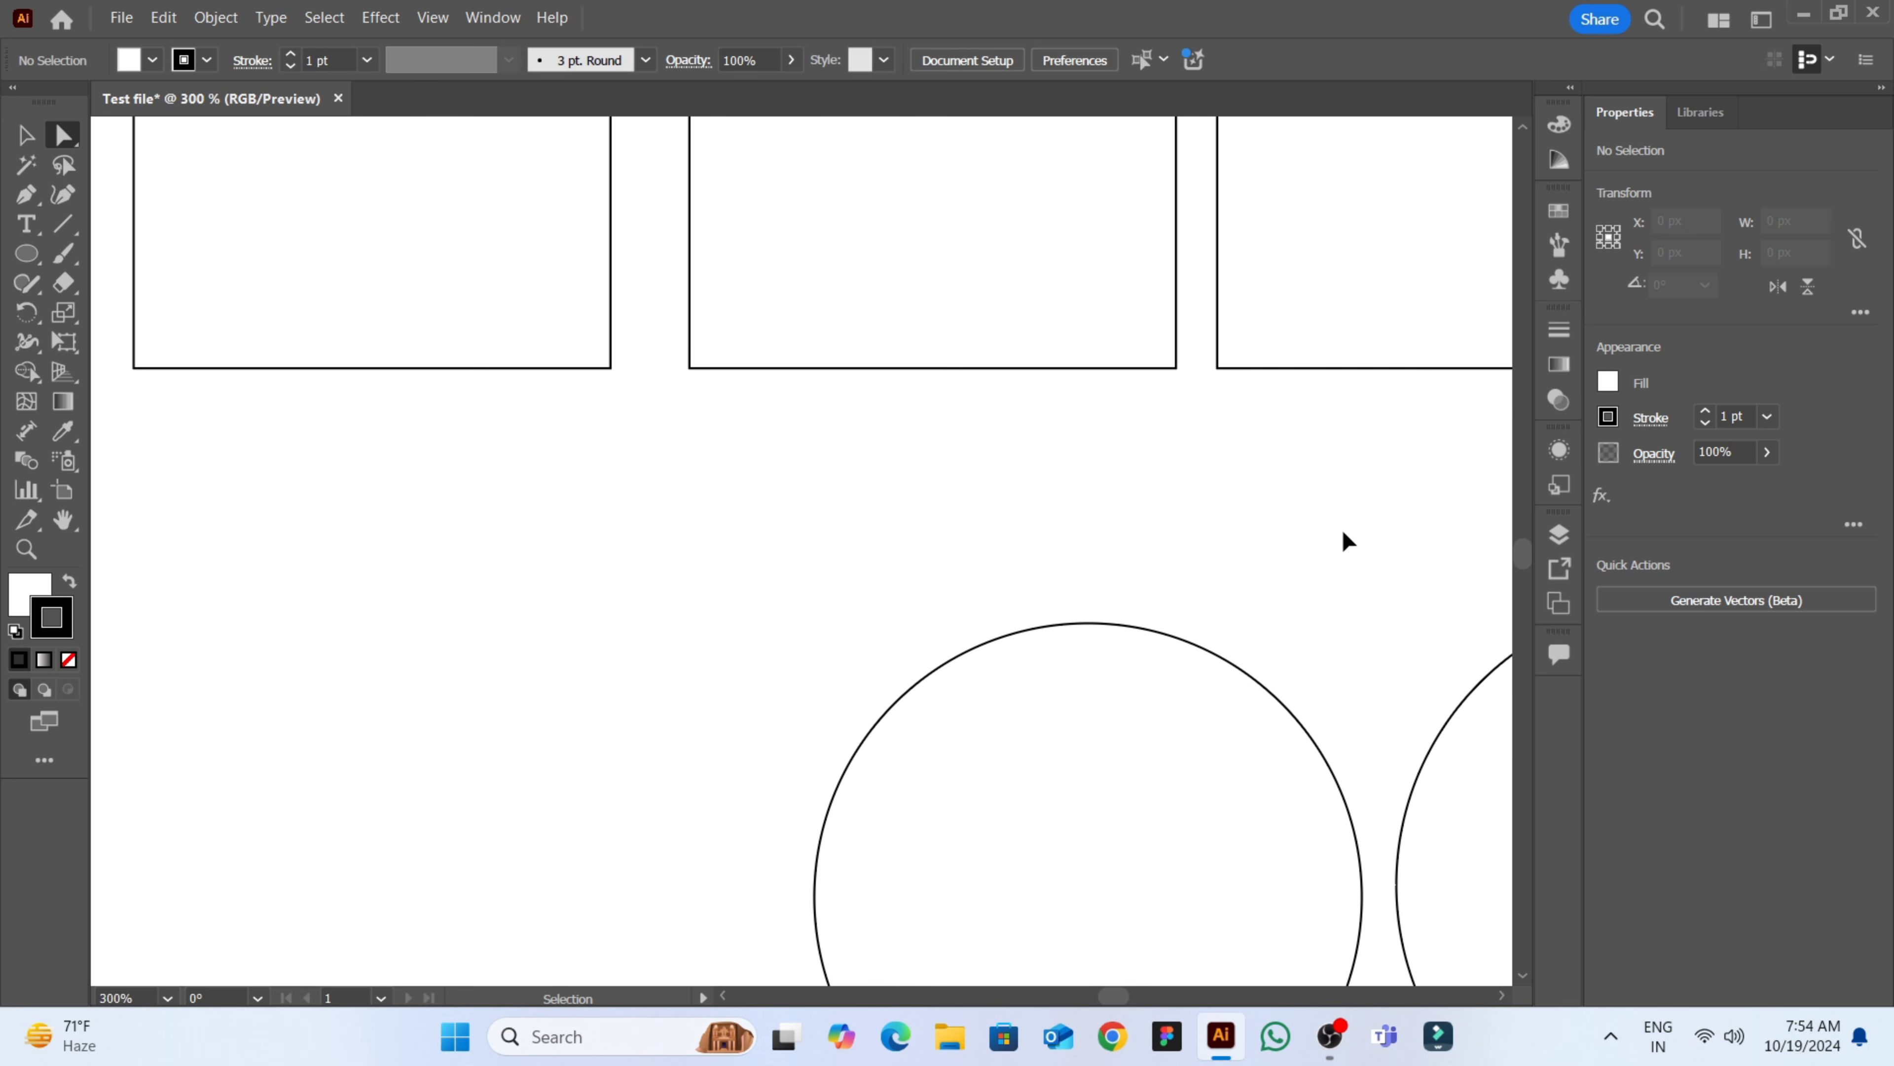
drag(1355, 585, 848, 308)
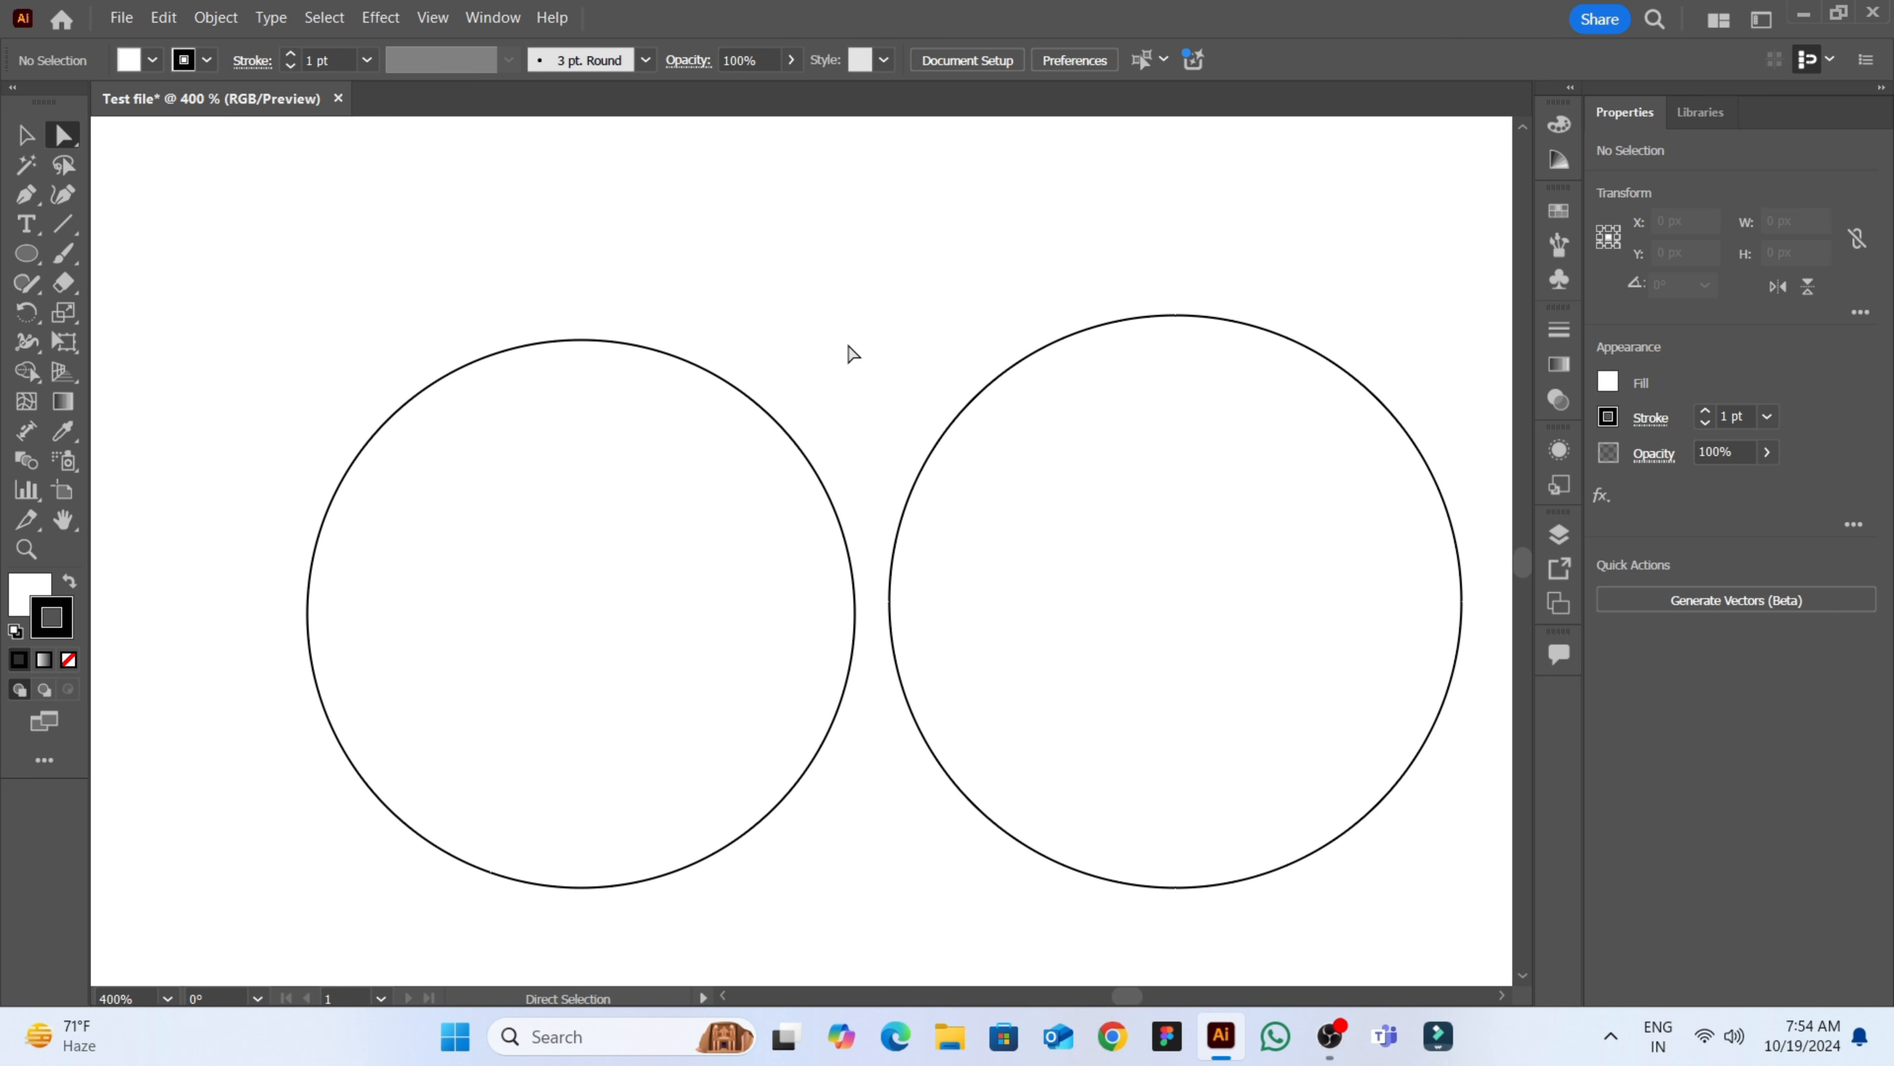
key(ctrl+minus)
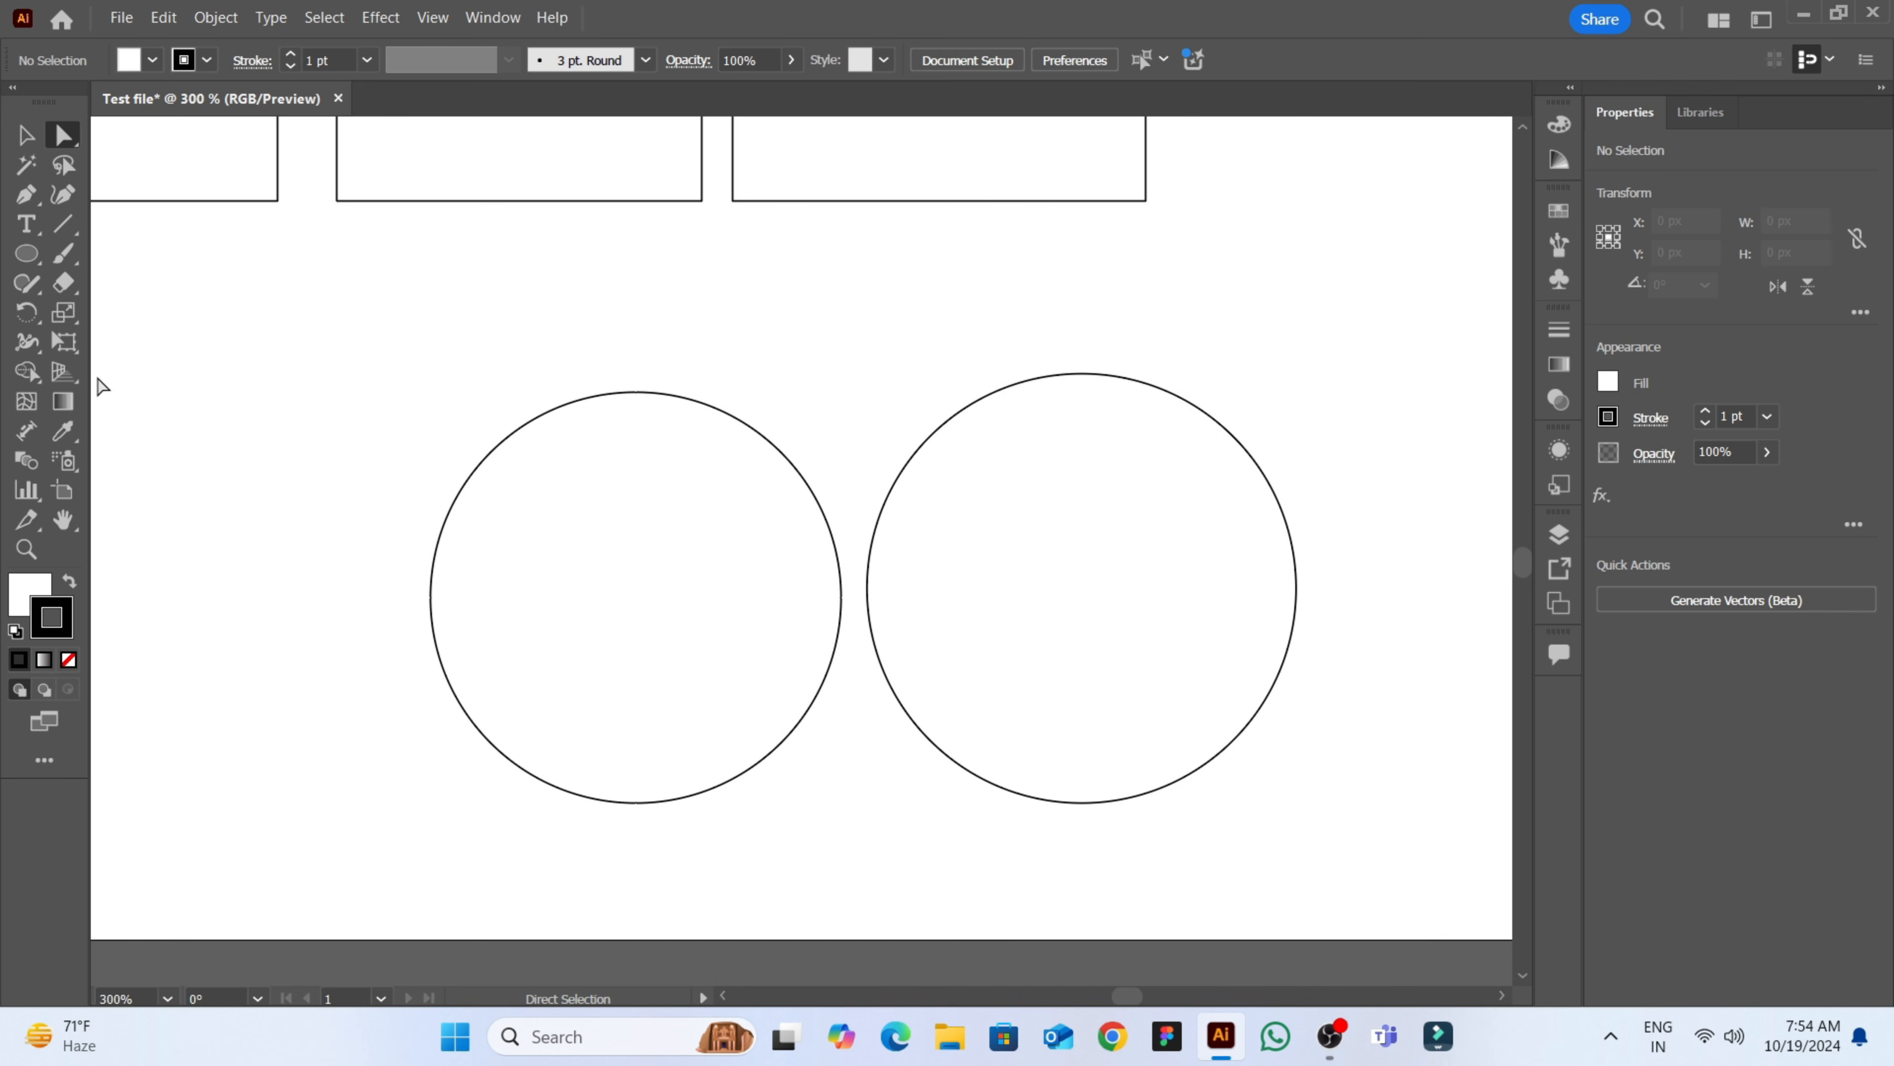
click(635, 393)
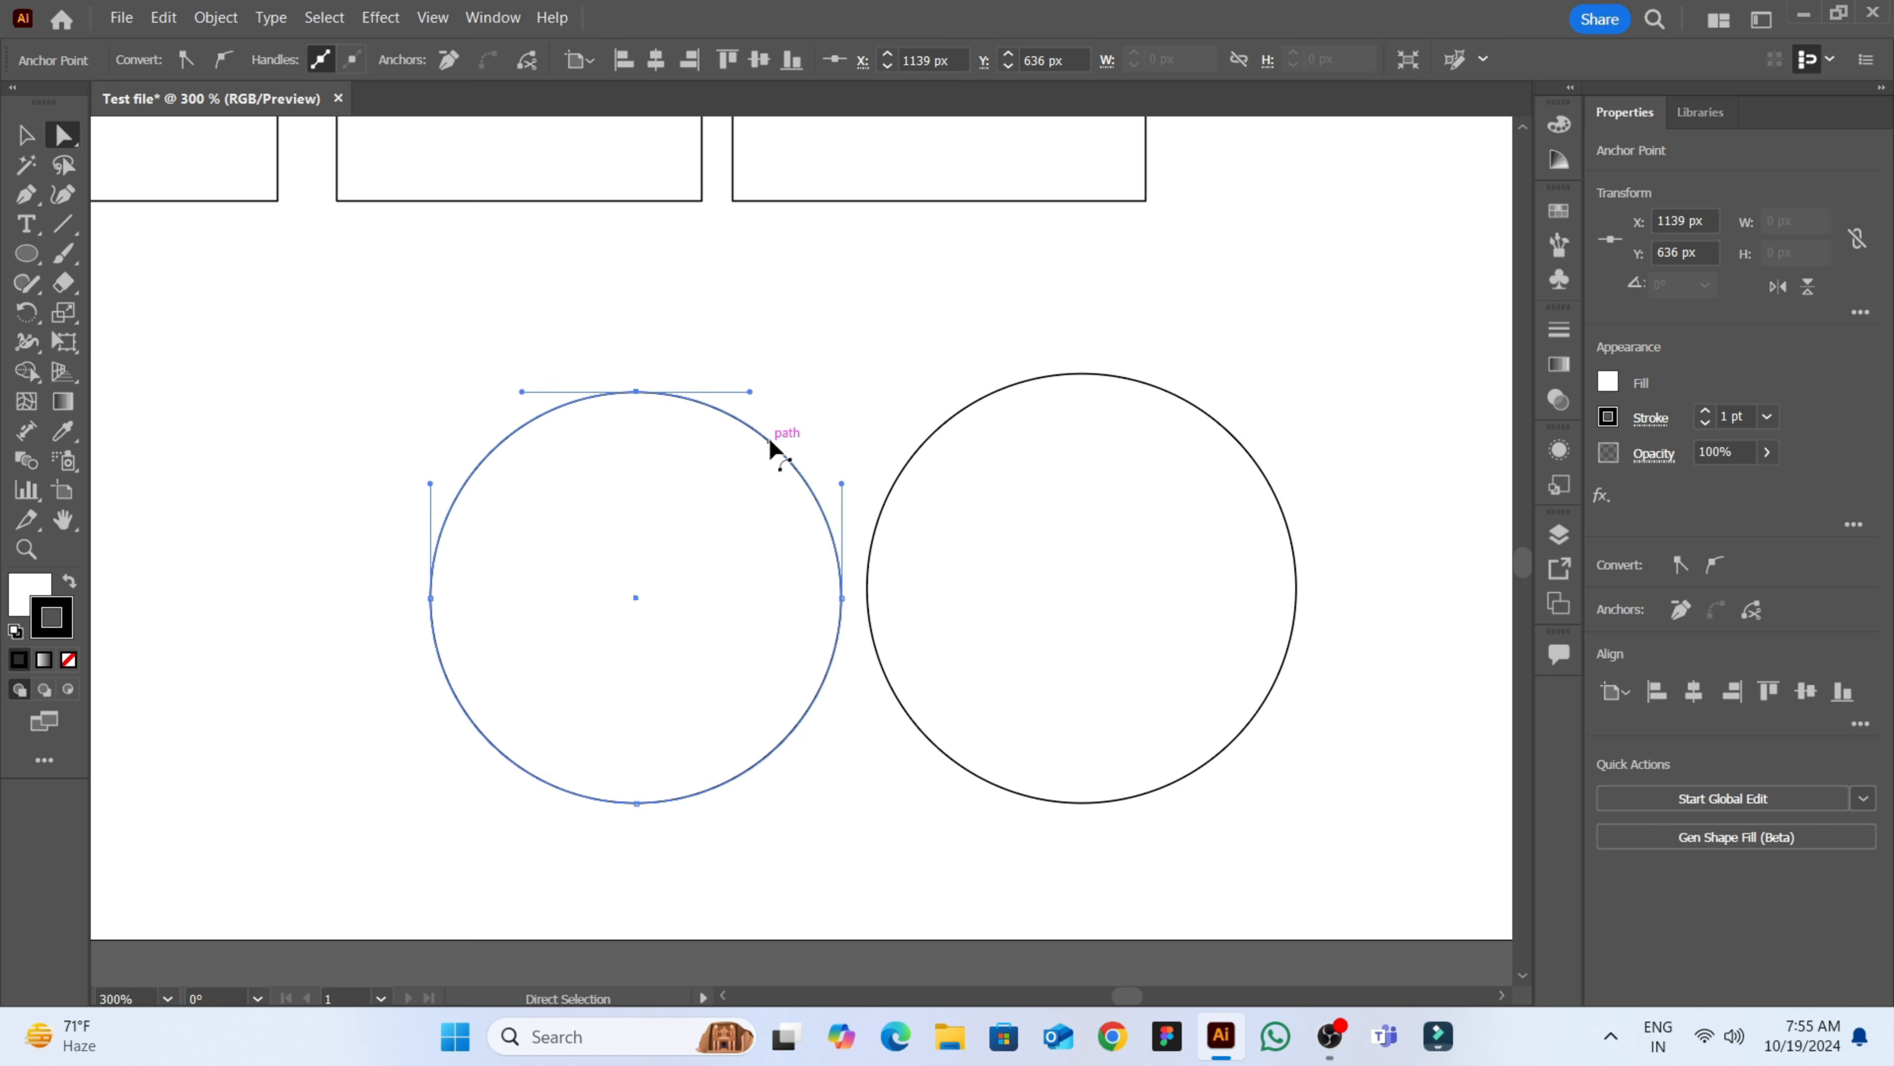
click(637, 394)
drag(521, 392, 523, 409)
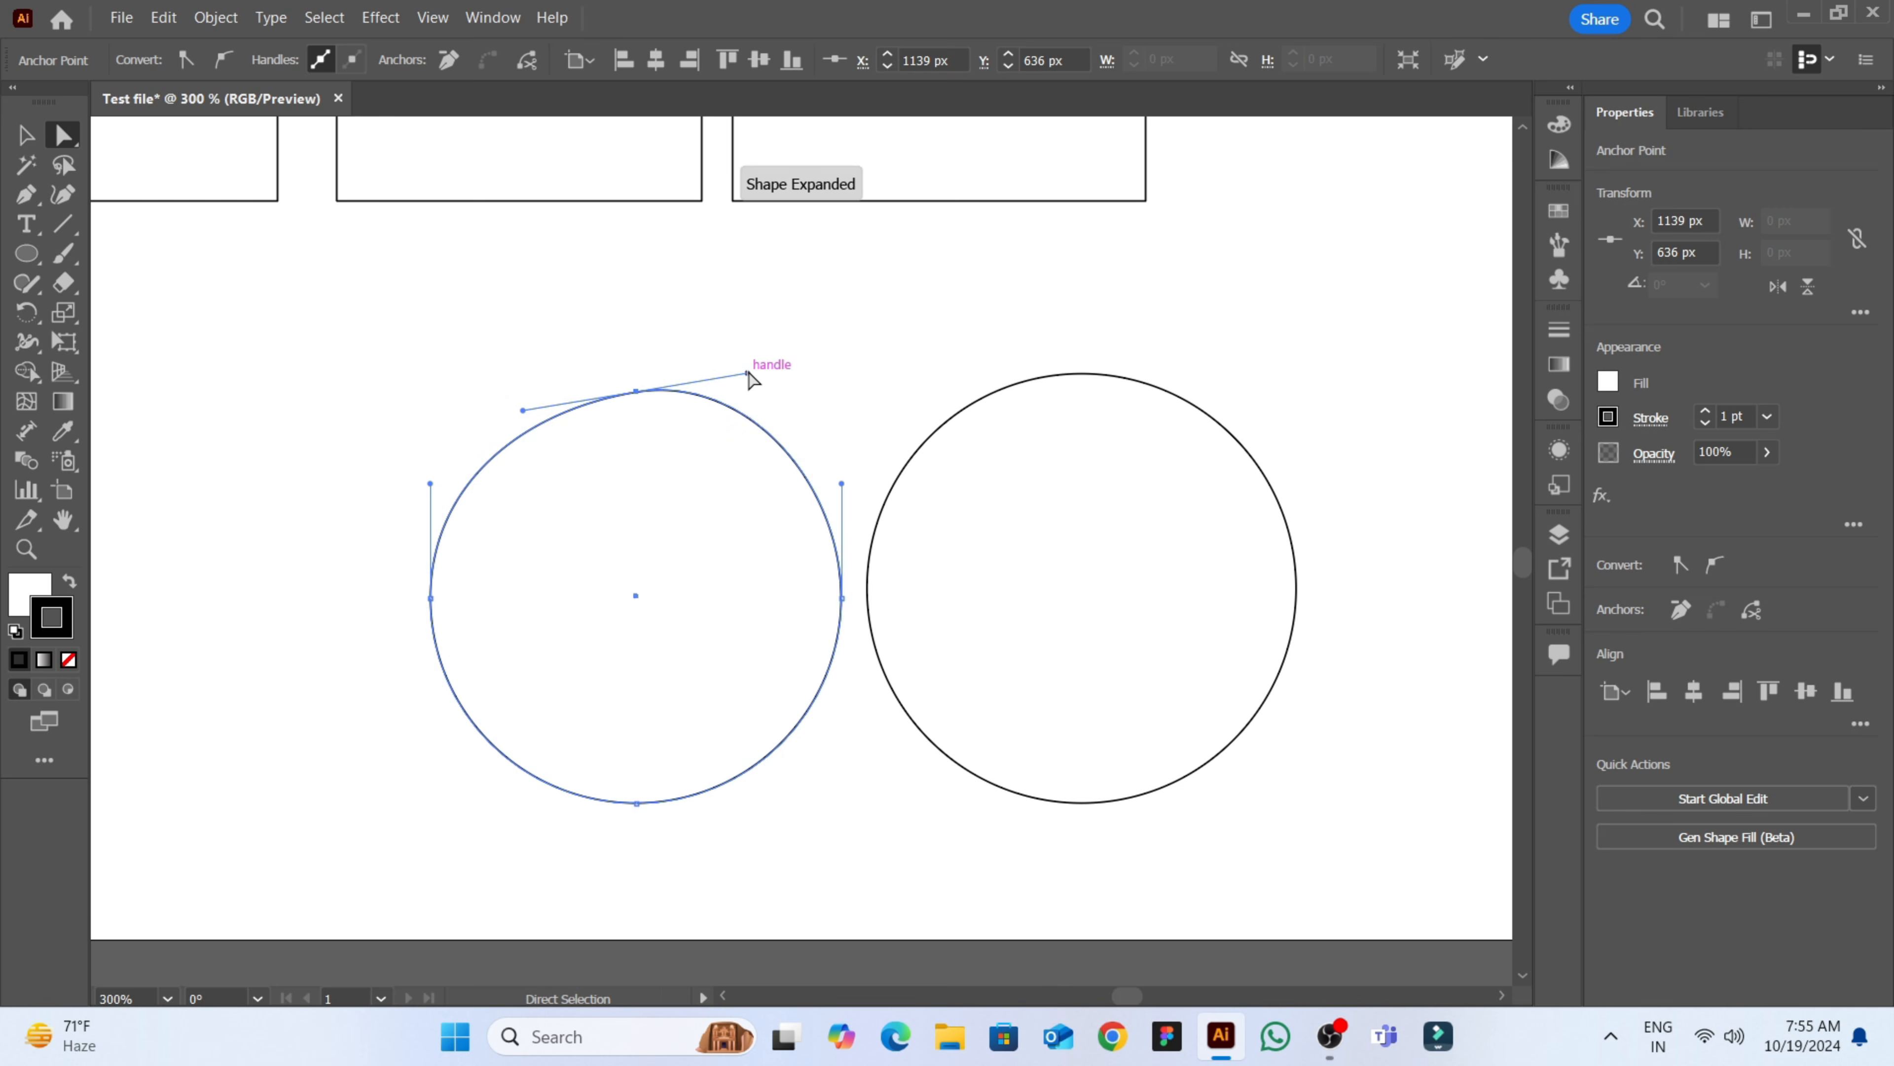
drag(748, 372, 635, 291)
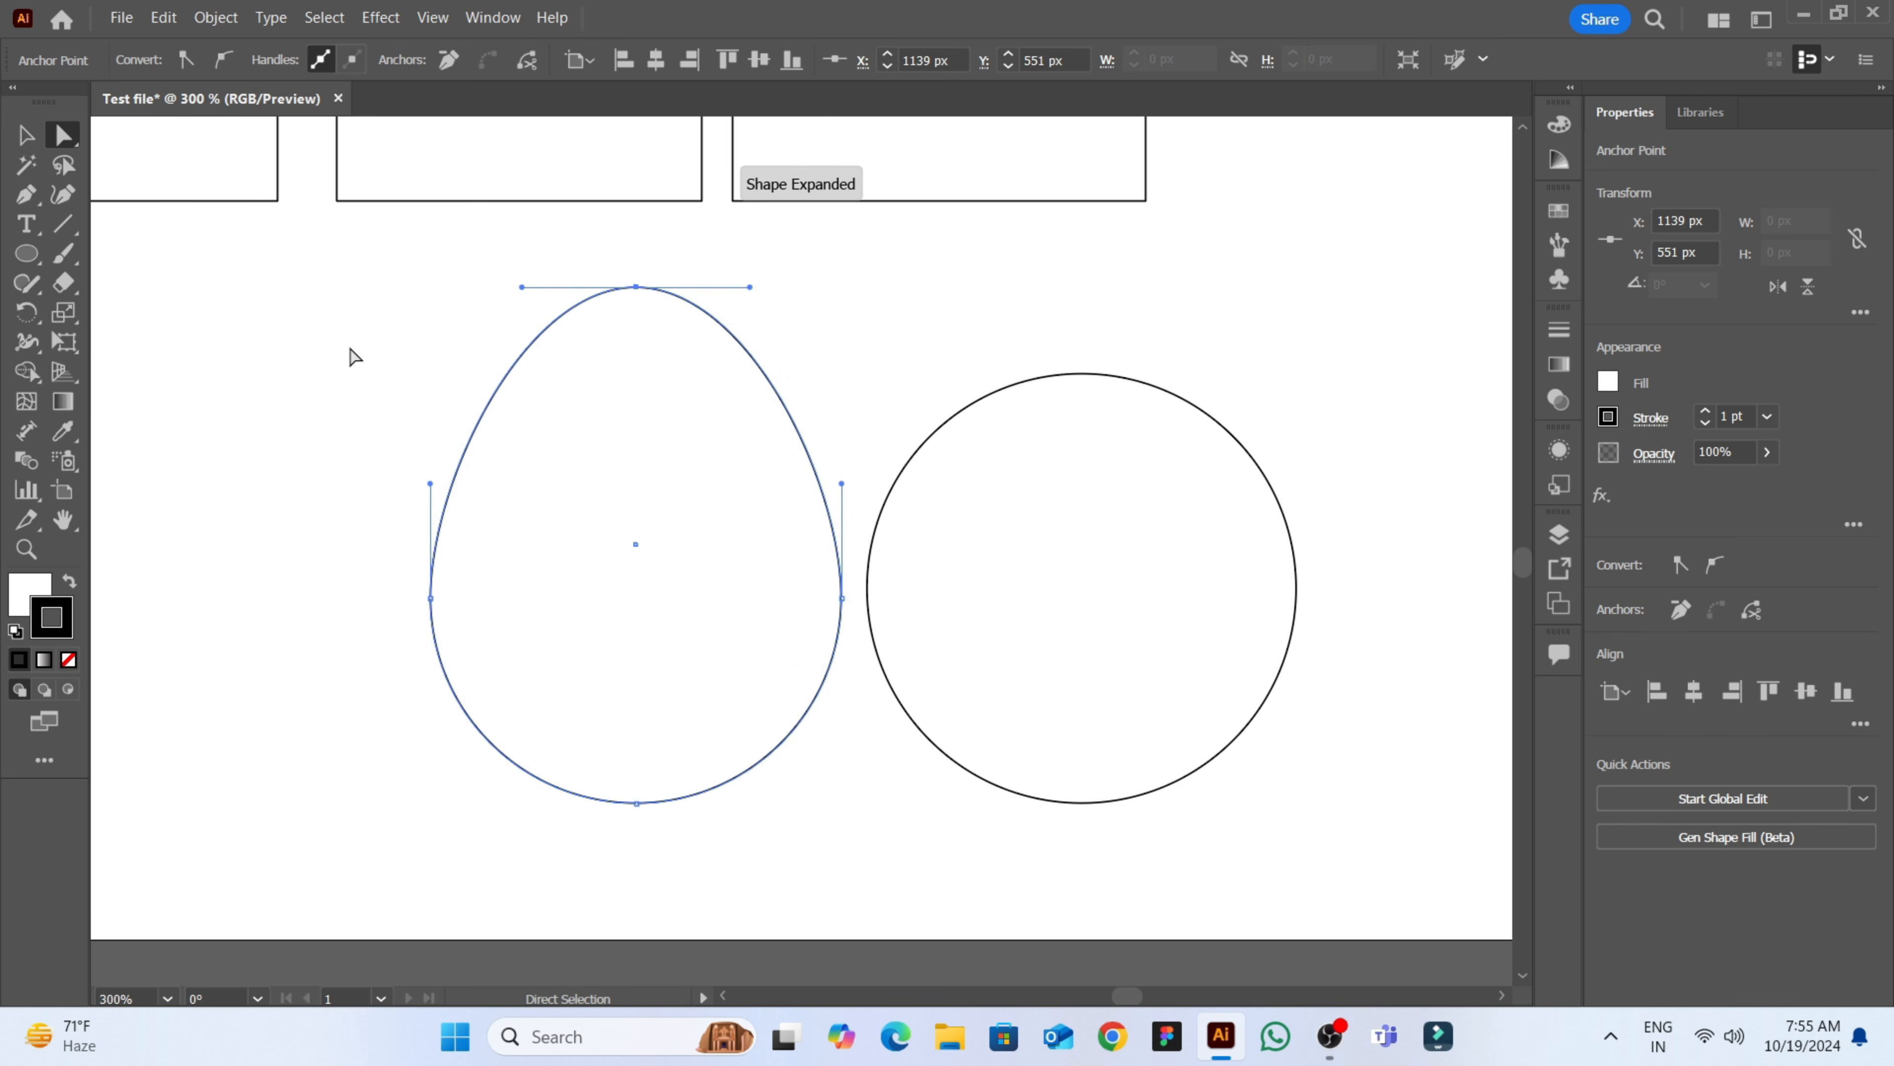
click(348, 351)
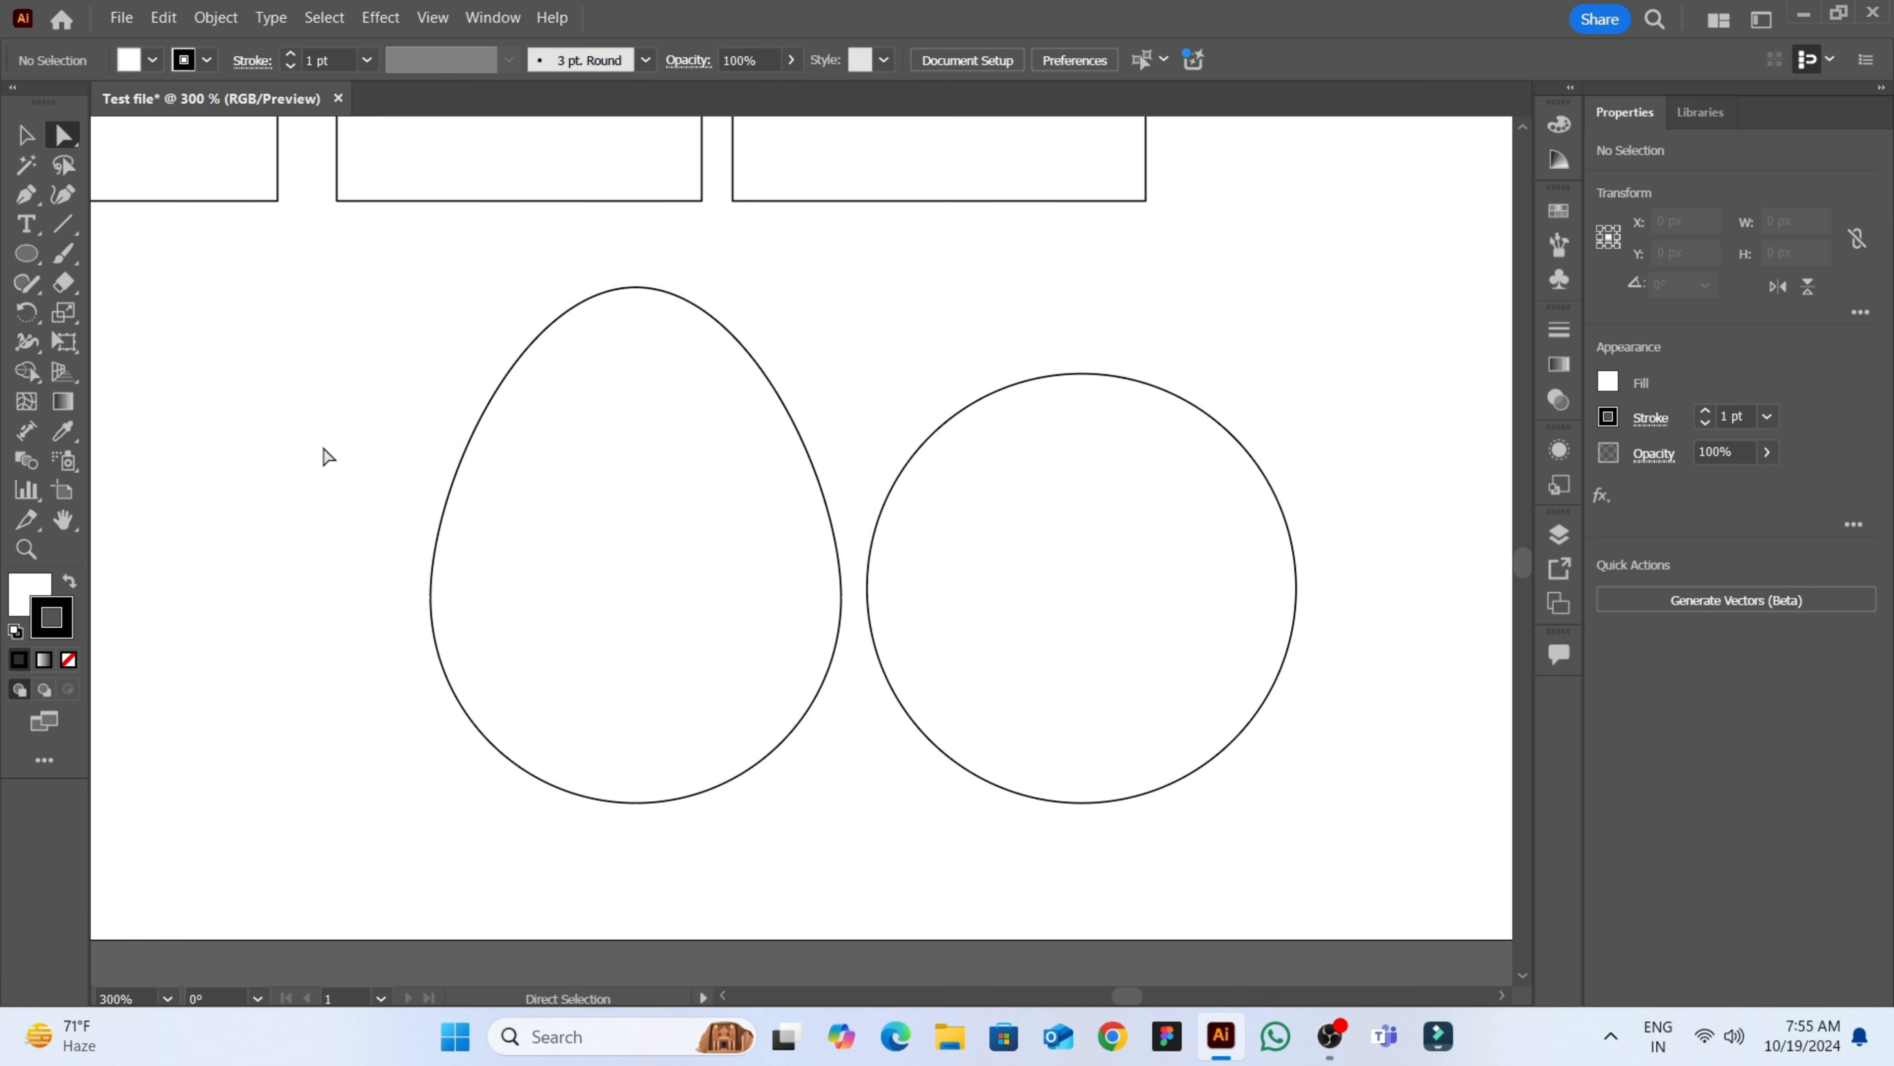
- Shift the leftmost rectangle's top edge left and slightly down with Direct Selection, slanting the shape into a parallelogram
key(ctrl+minus)
key(ctrl+minus)
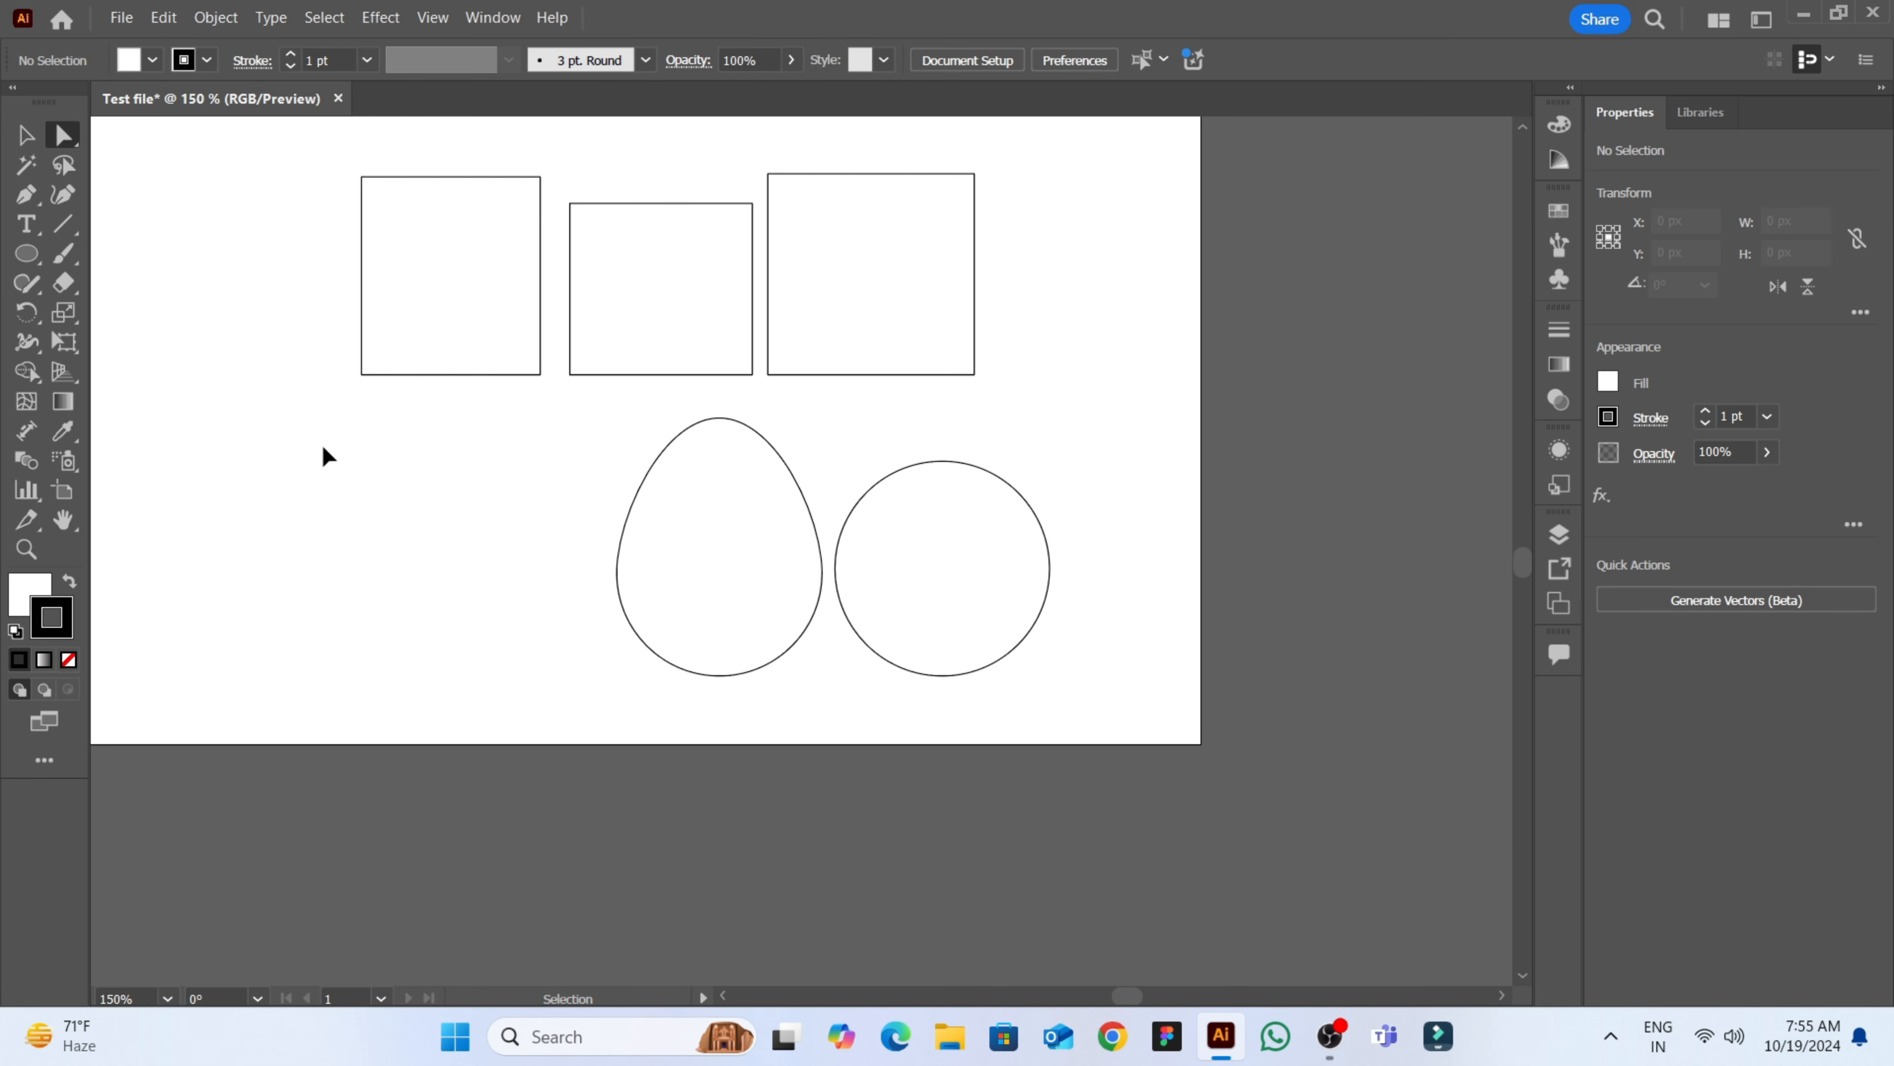
key(a)
key(space)
drag(465, 465, 656, 729)
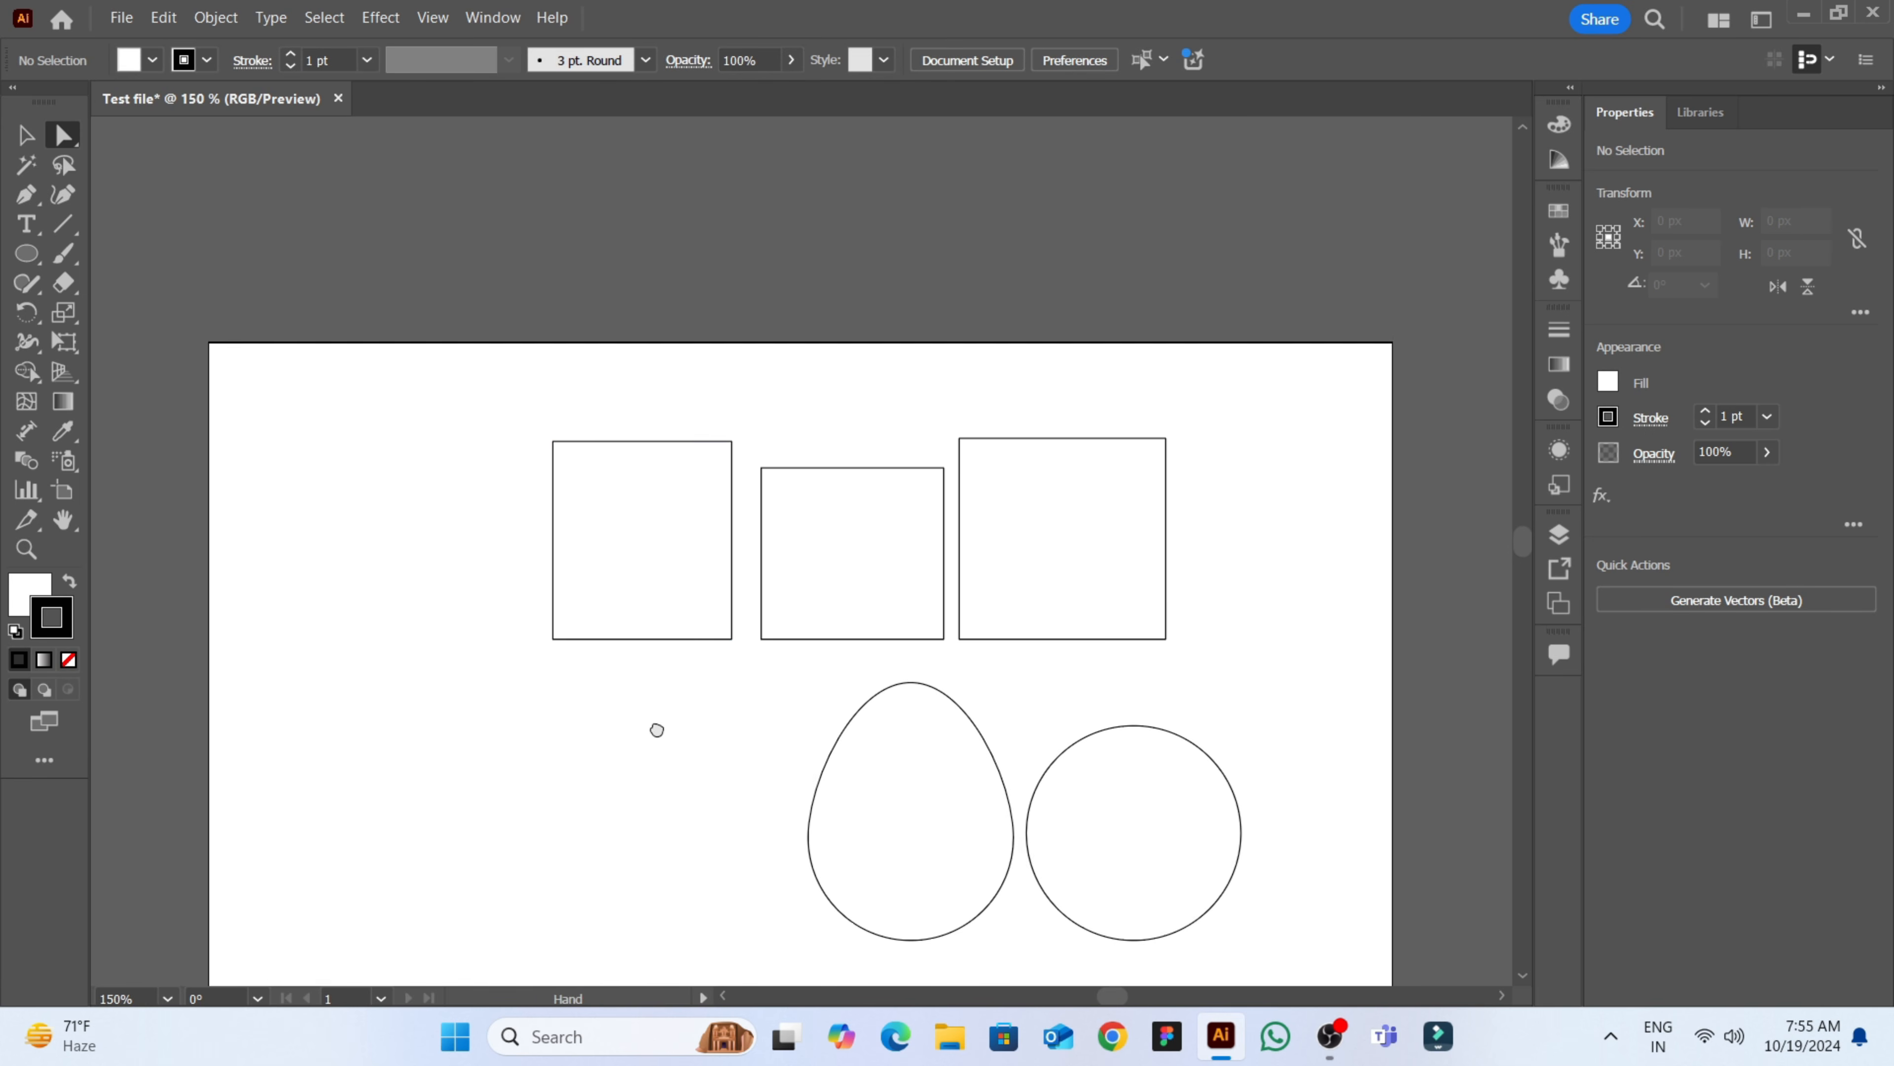
click(635, 442)
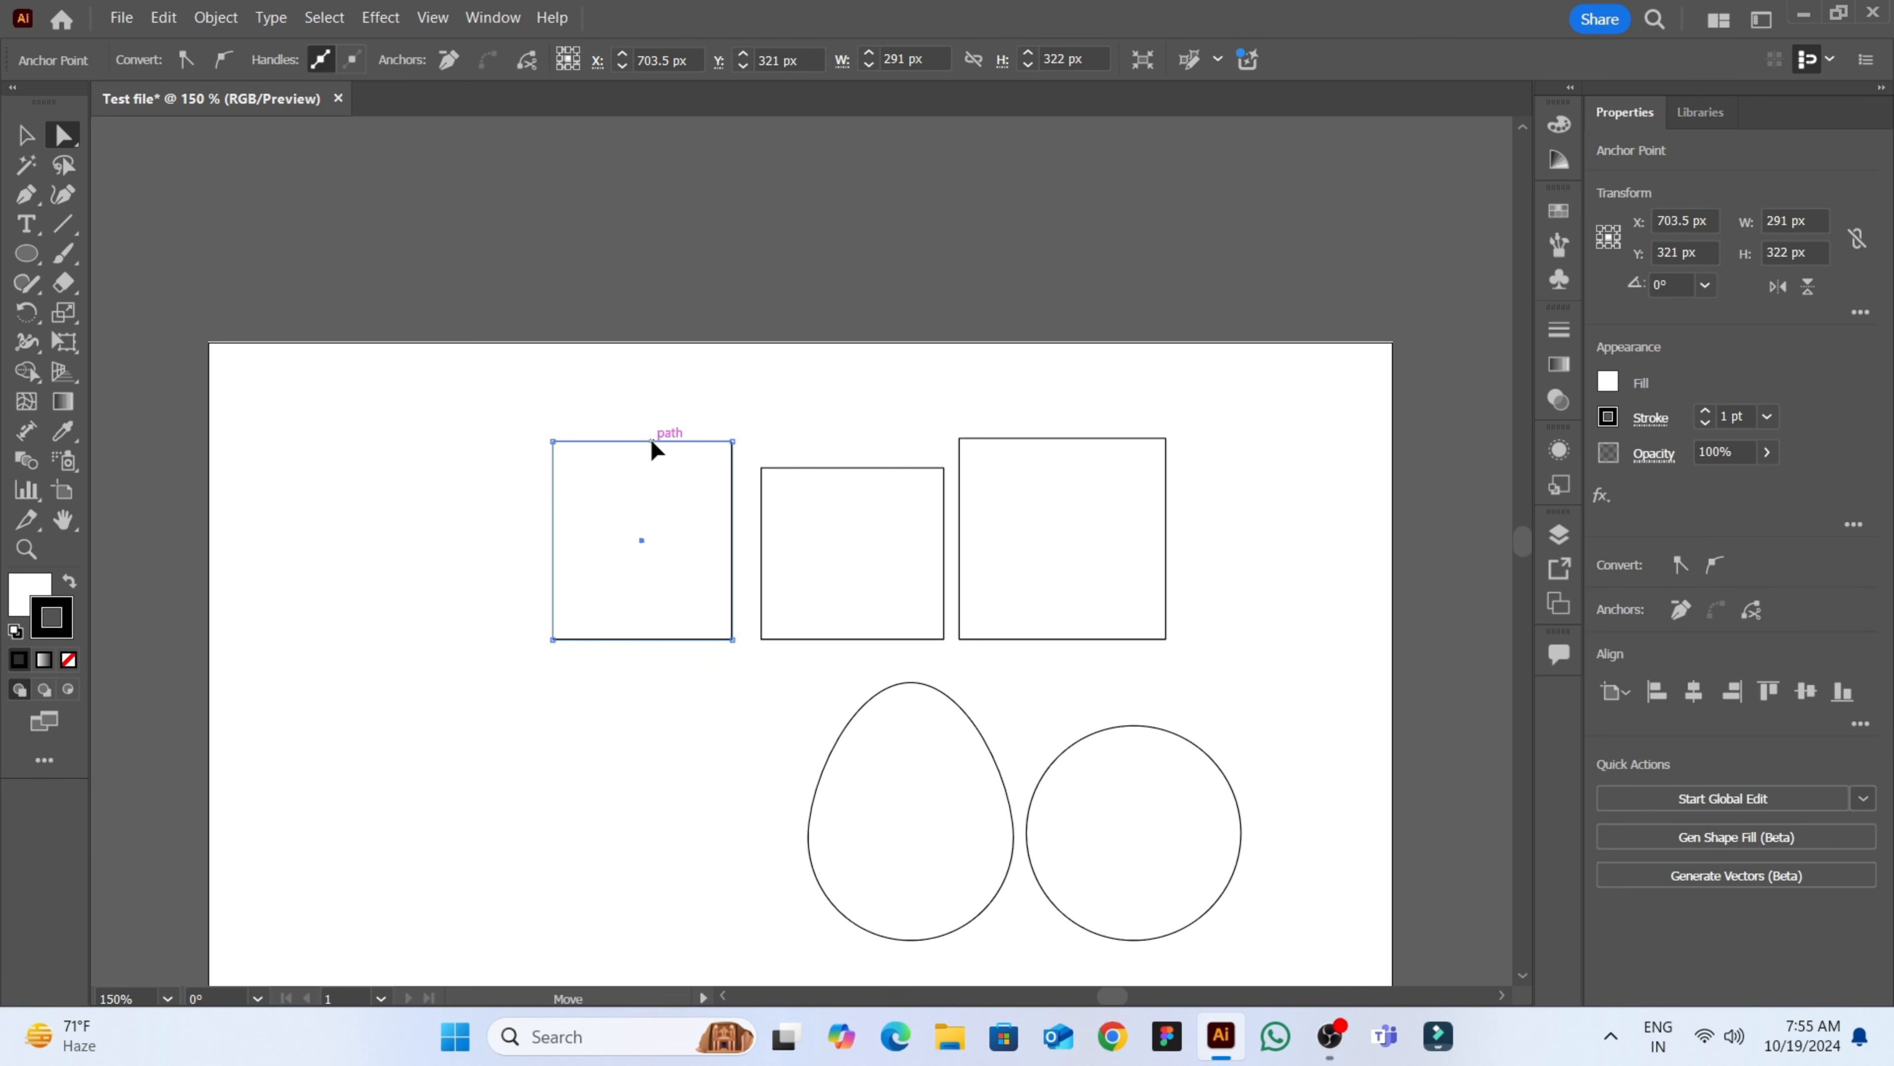
drag(652, 442, 517, 462)
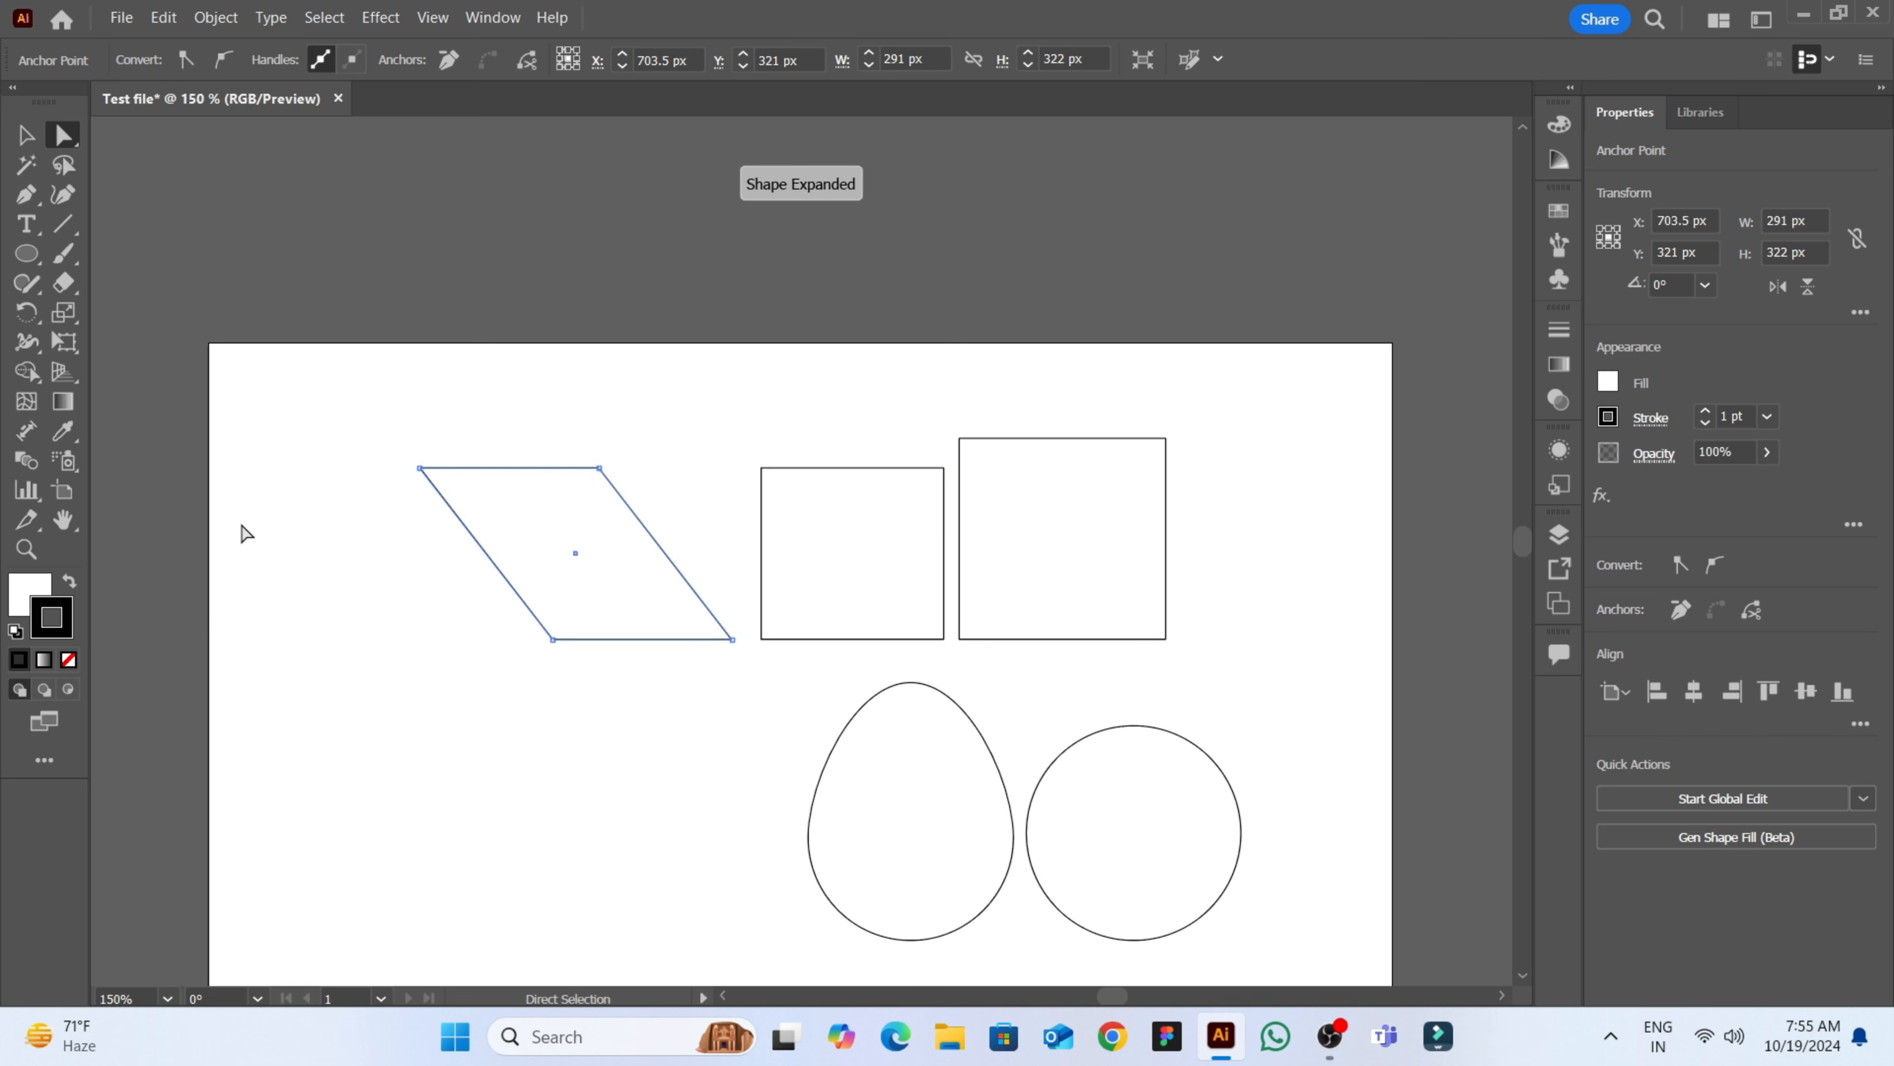
click(248, 535)
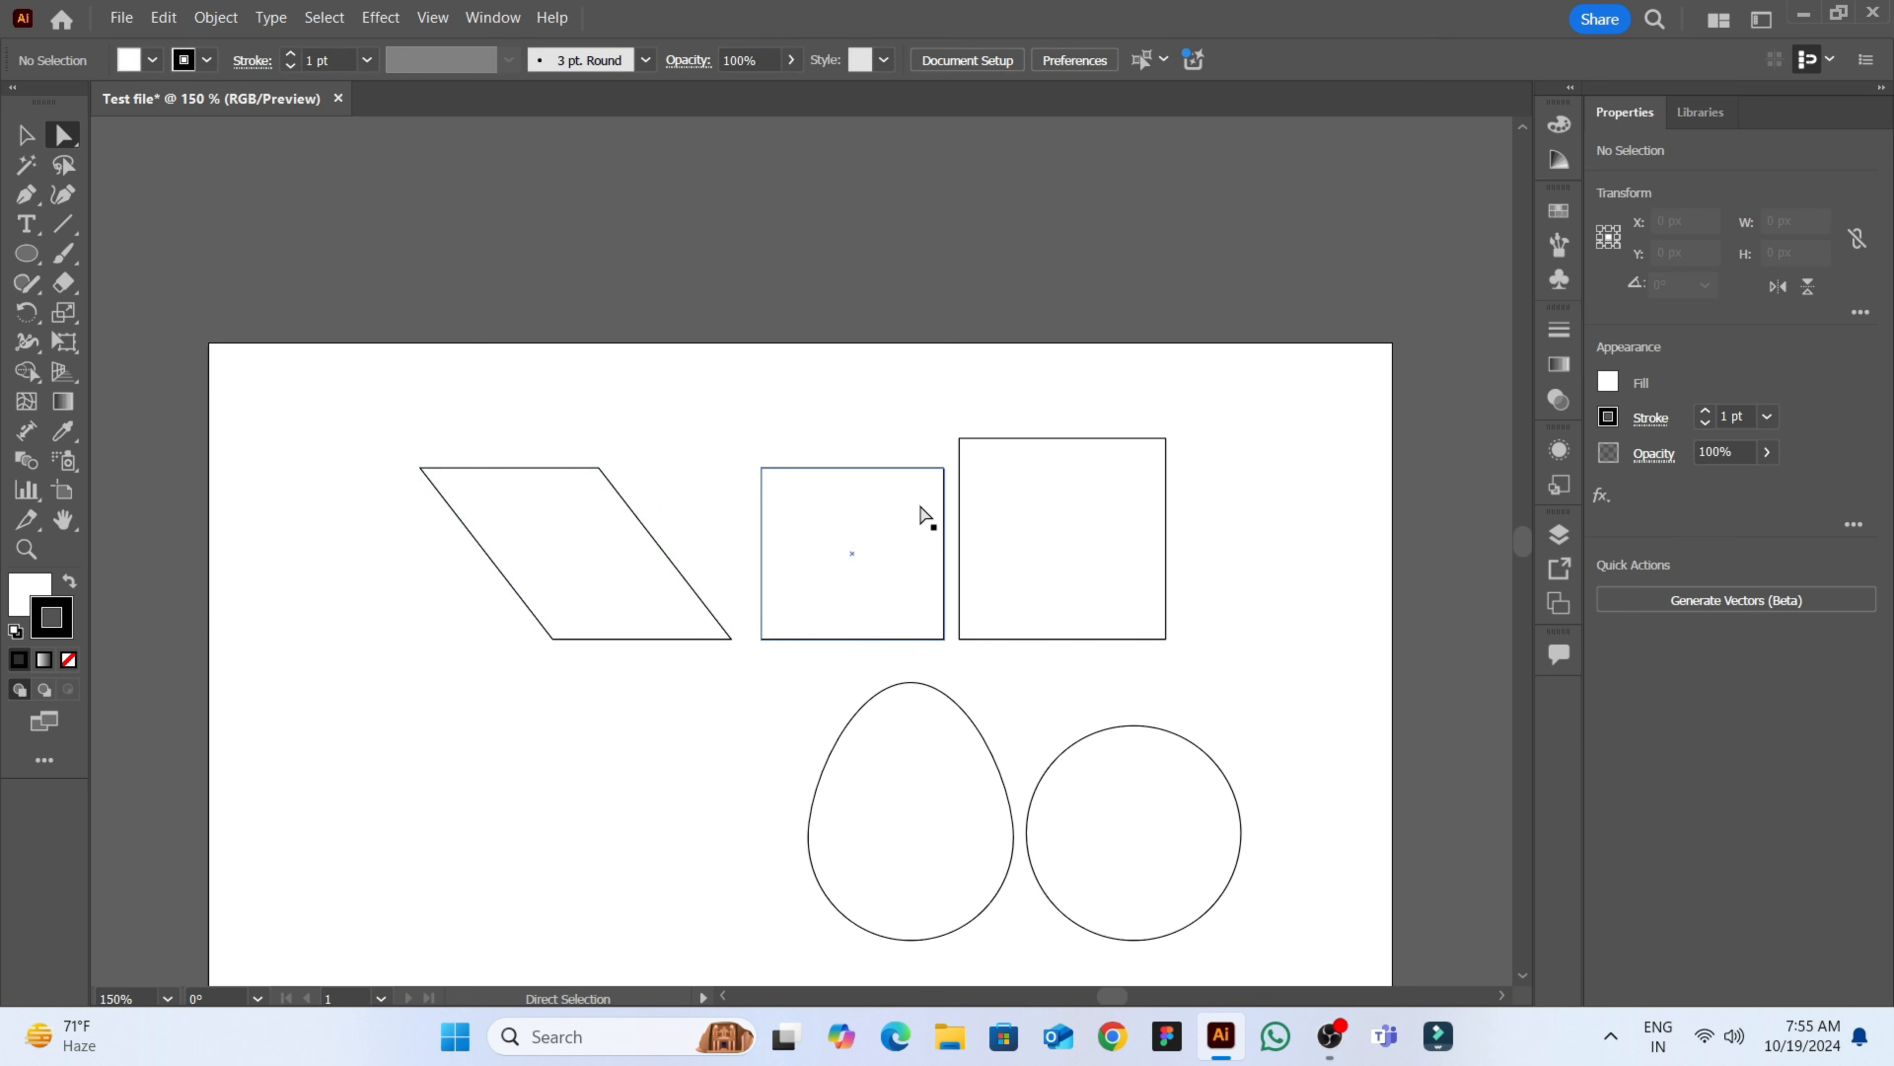
- Enlarge the rightmost rectangle to about 382 x 389 px from its upper-right corner and rotate it to 270°
click(1160, 466)
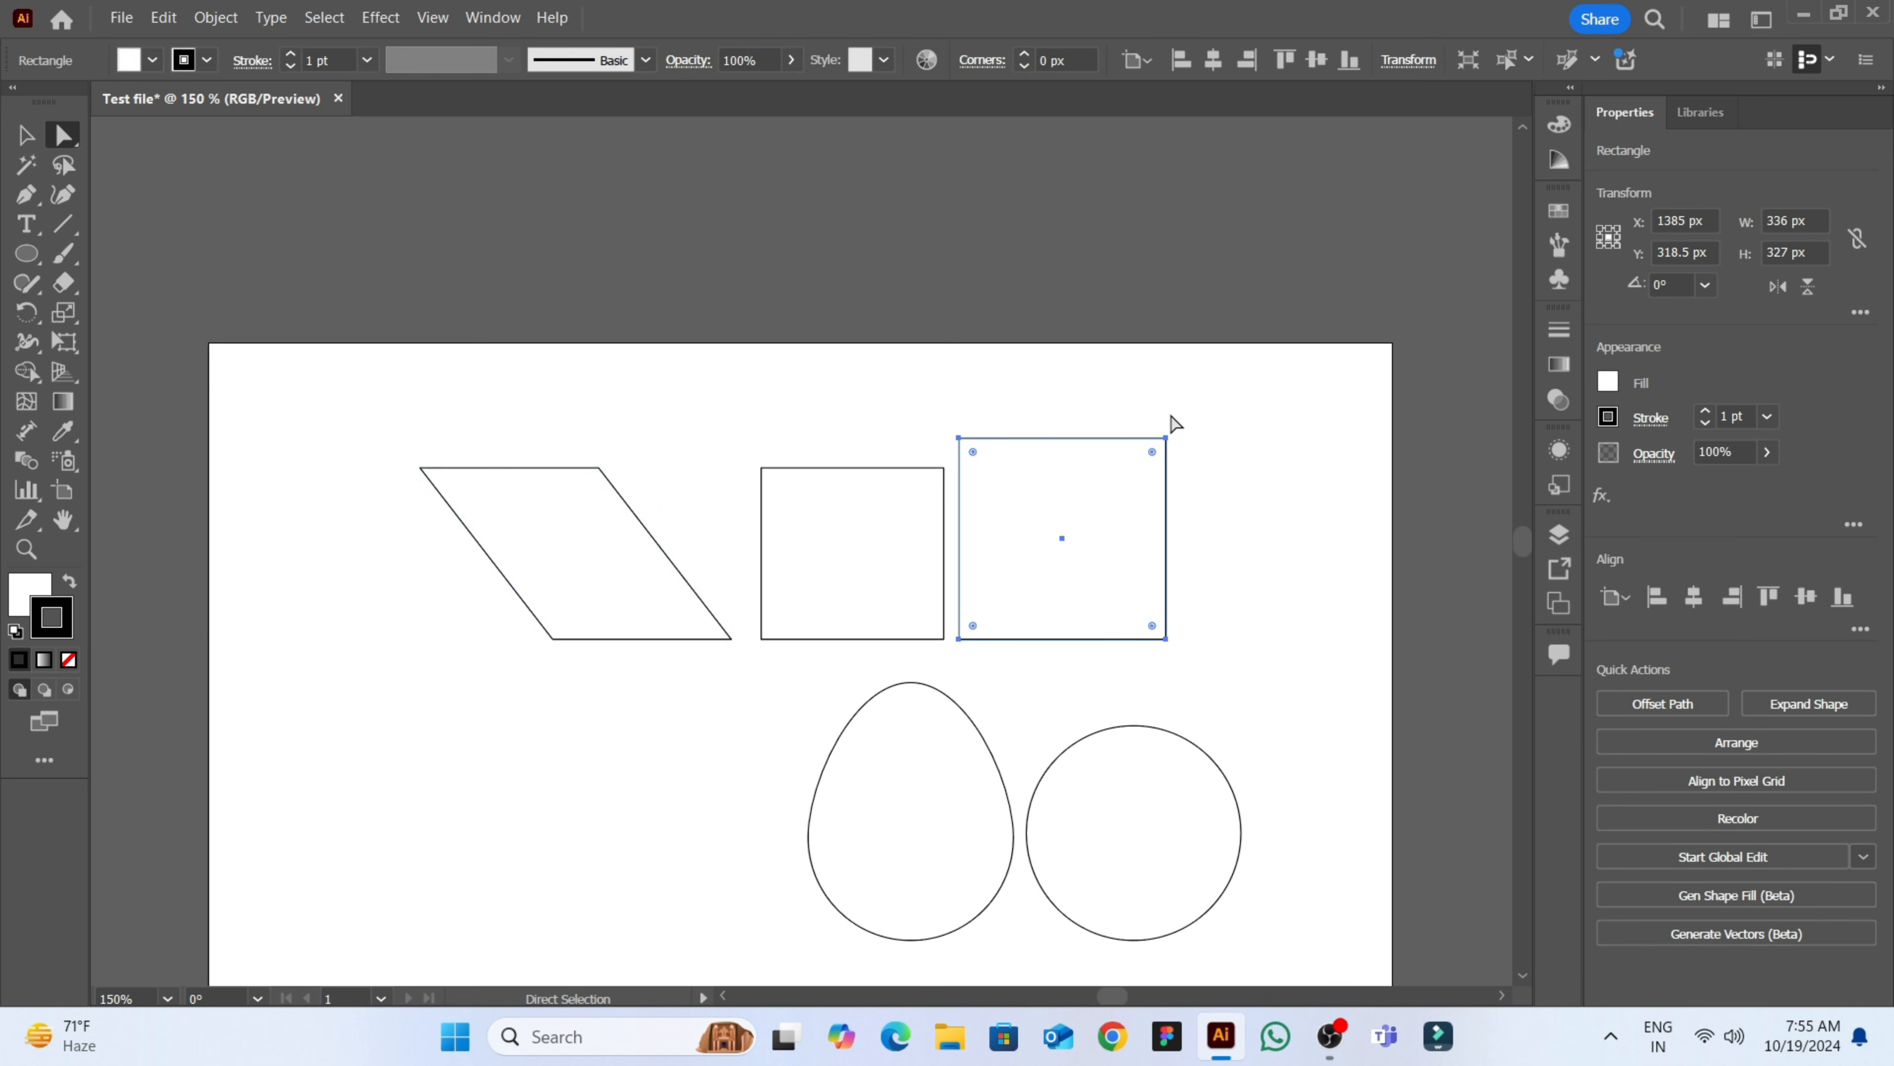
click(25, 135)
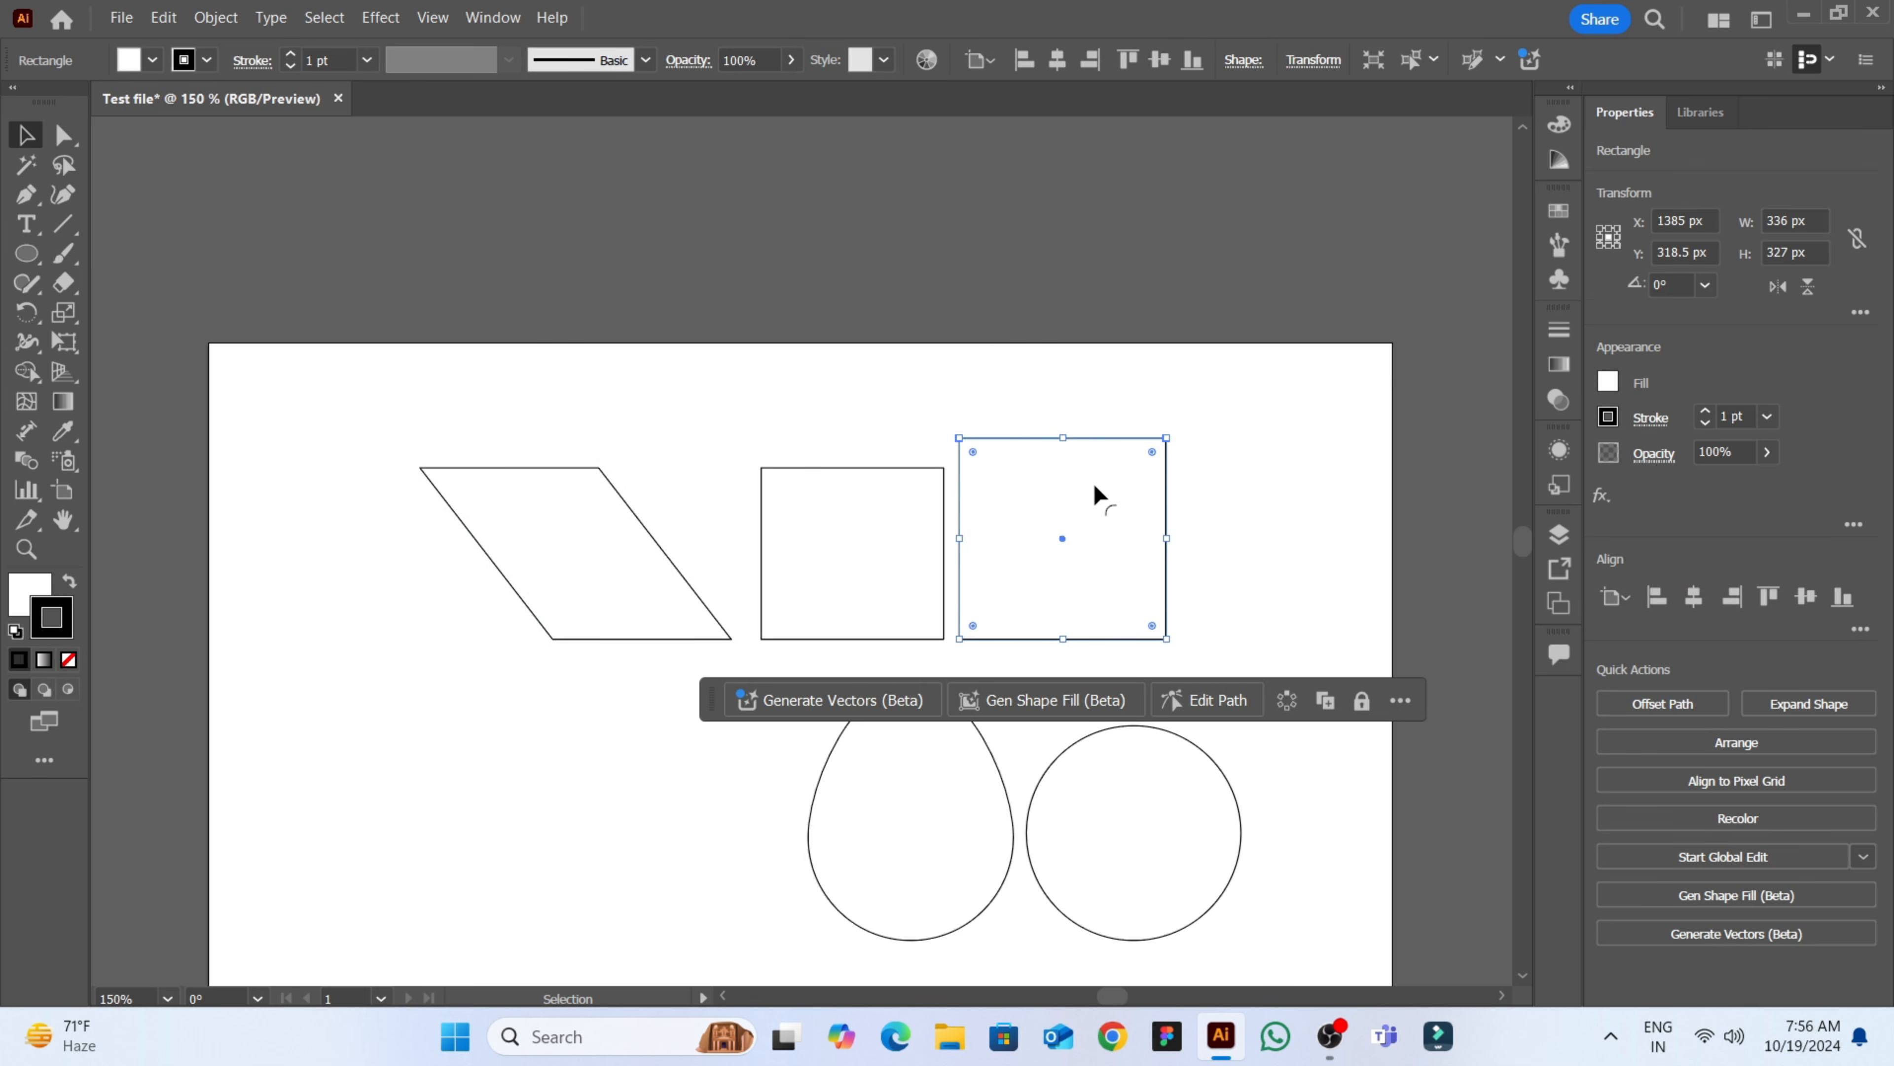
click(1103, 370)
drag(1163, 433, 1195, 399)
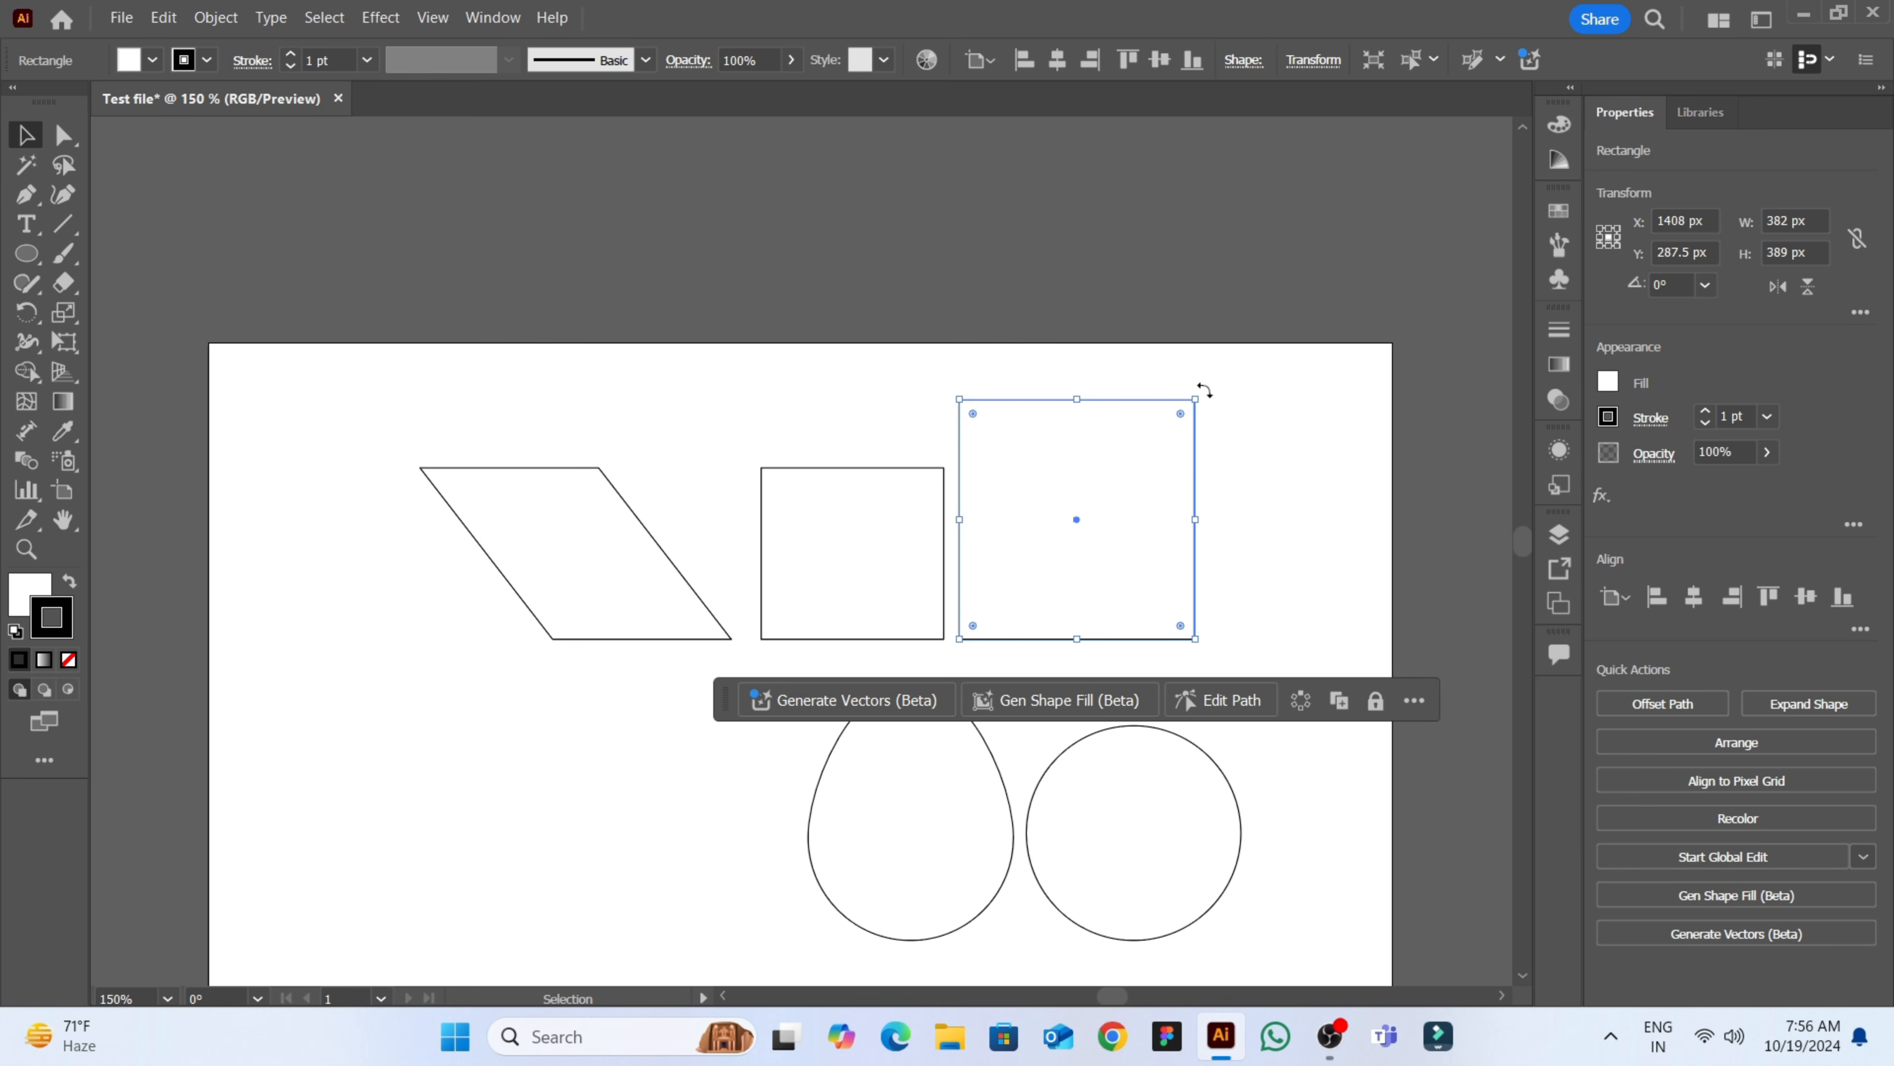
drag(1203, 389, 1178, 620)
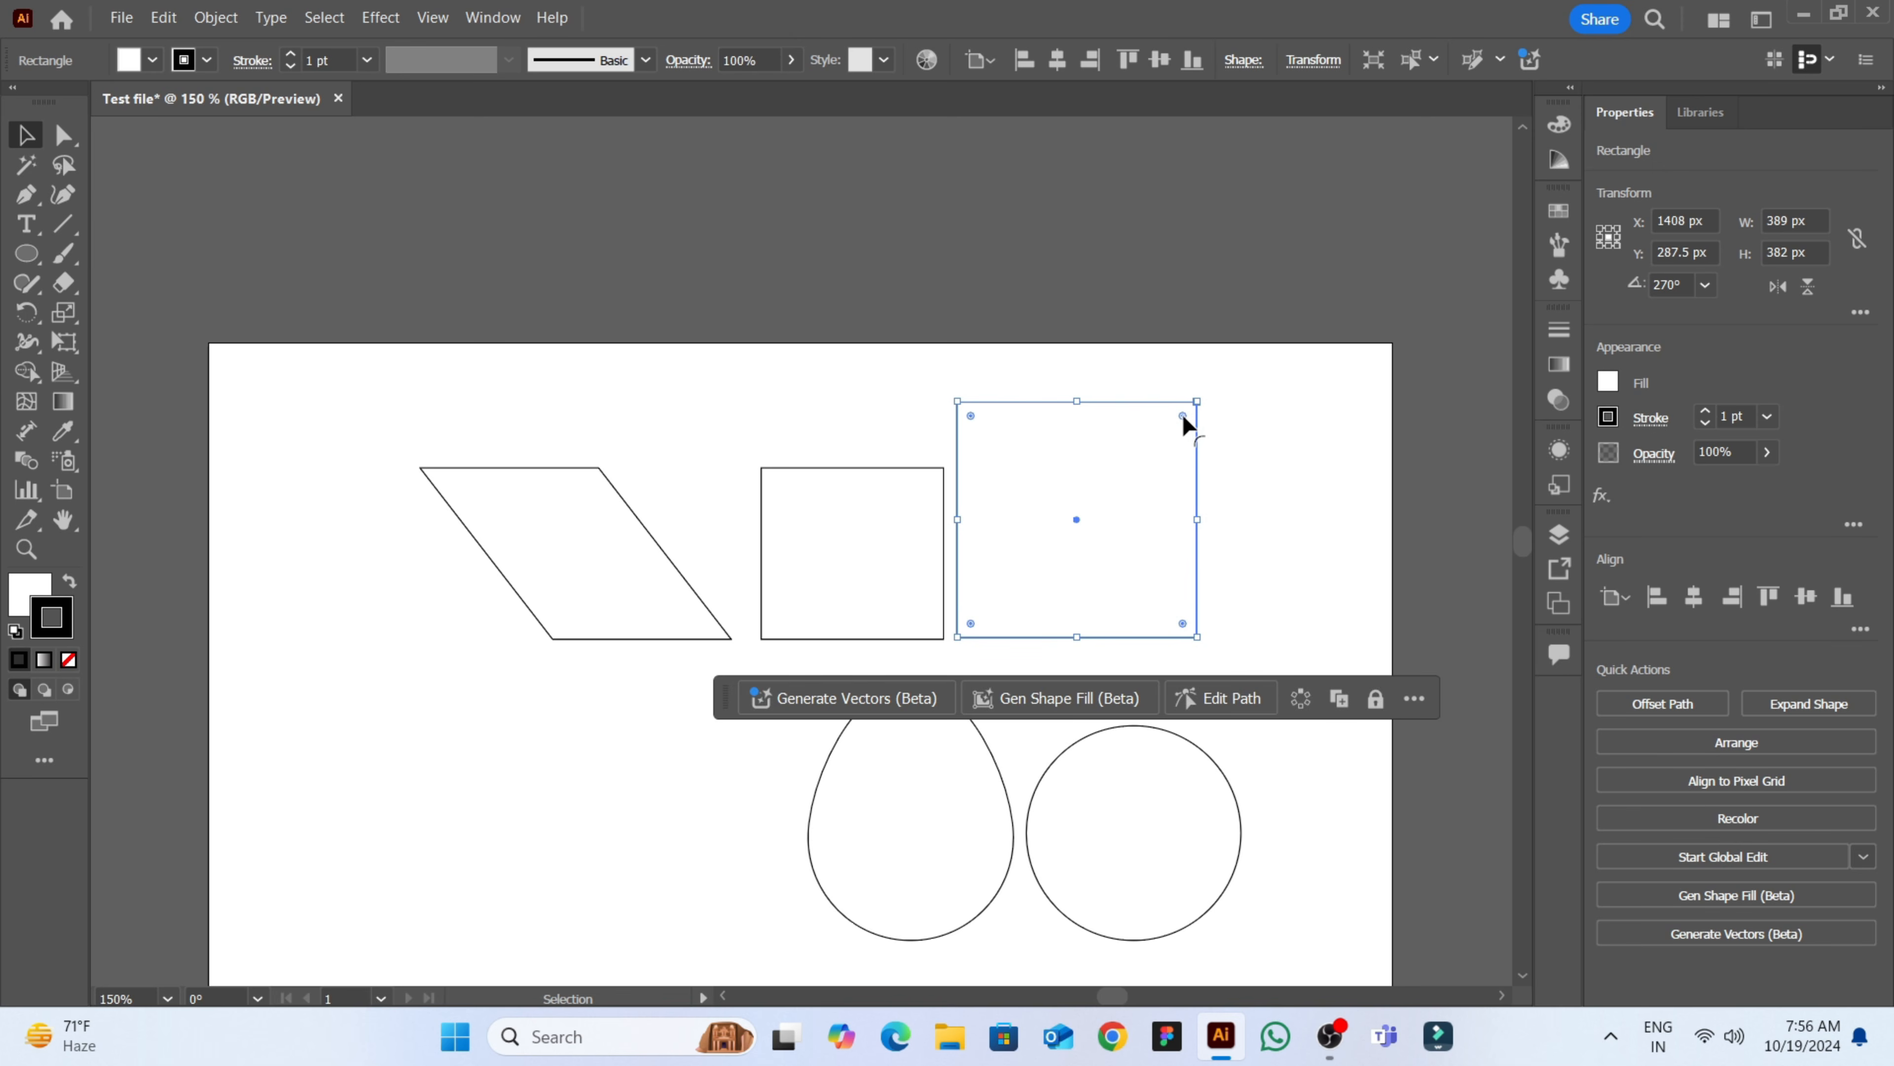
- Round all four corners of the rightmost rectangle with its live corner control
drag(1183, 415, 1136, 444)
click(875, 423)
scroll(1021, 571, down, 1)
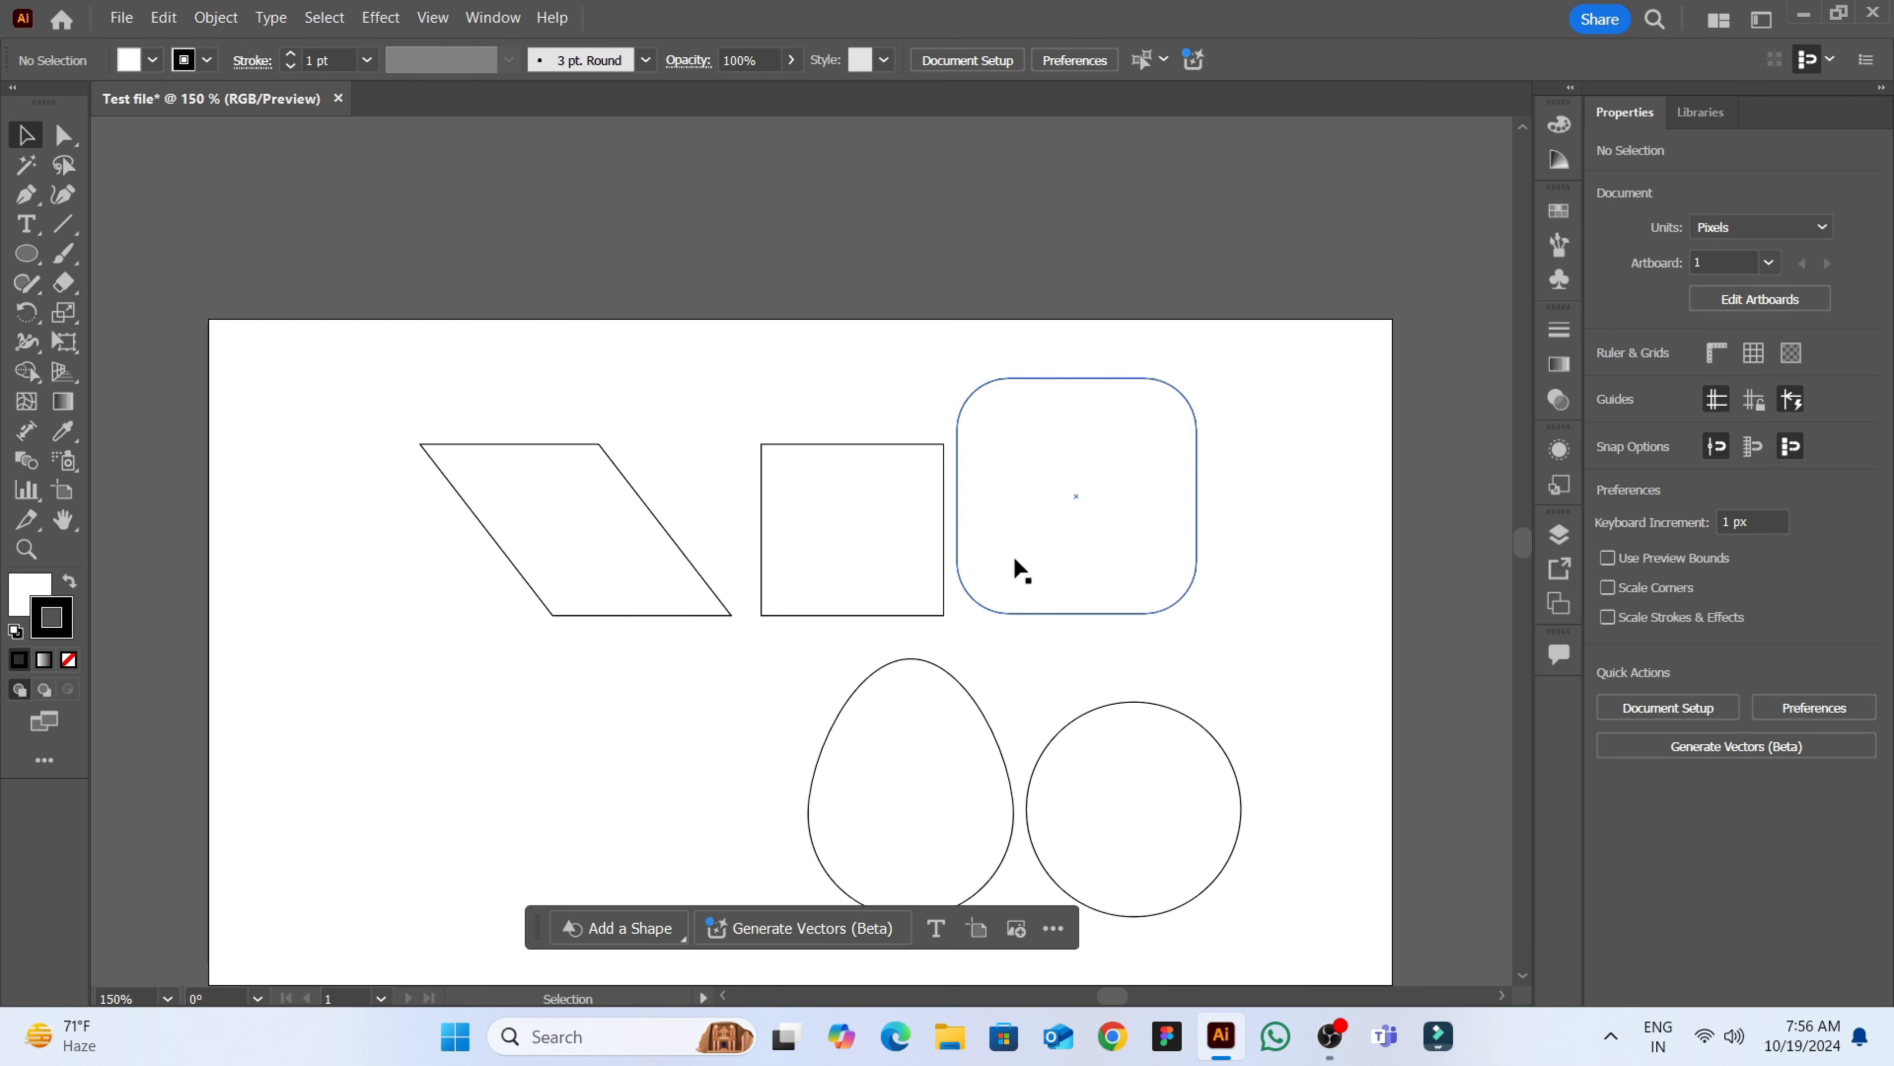
scroll(1018, 568, down, 1)
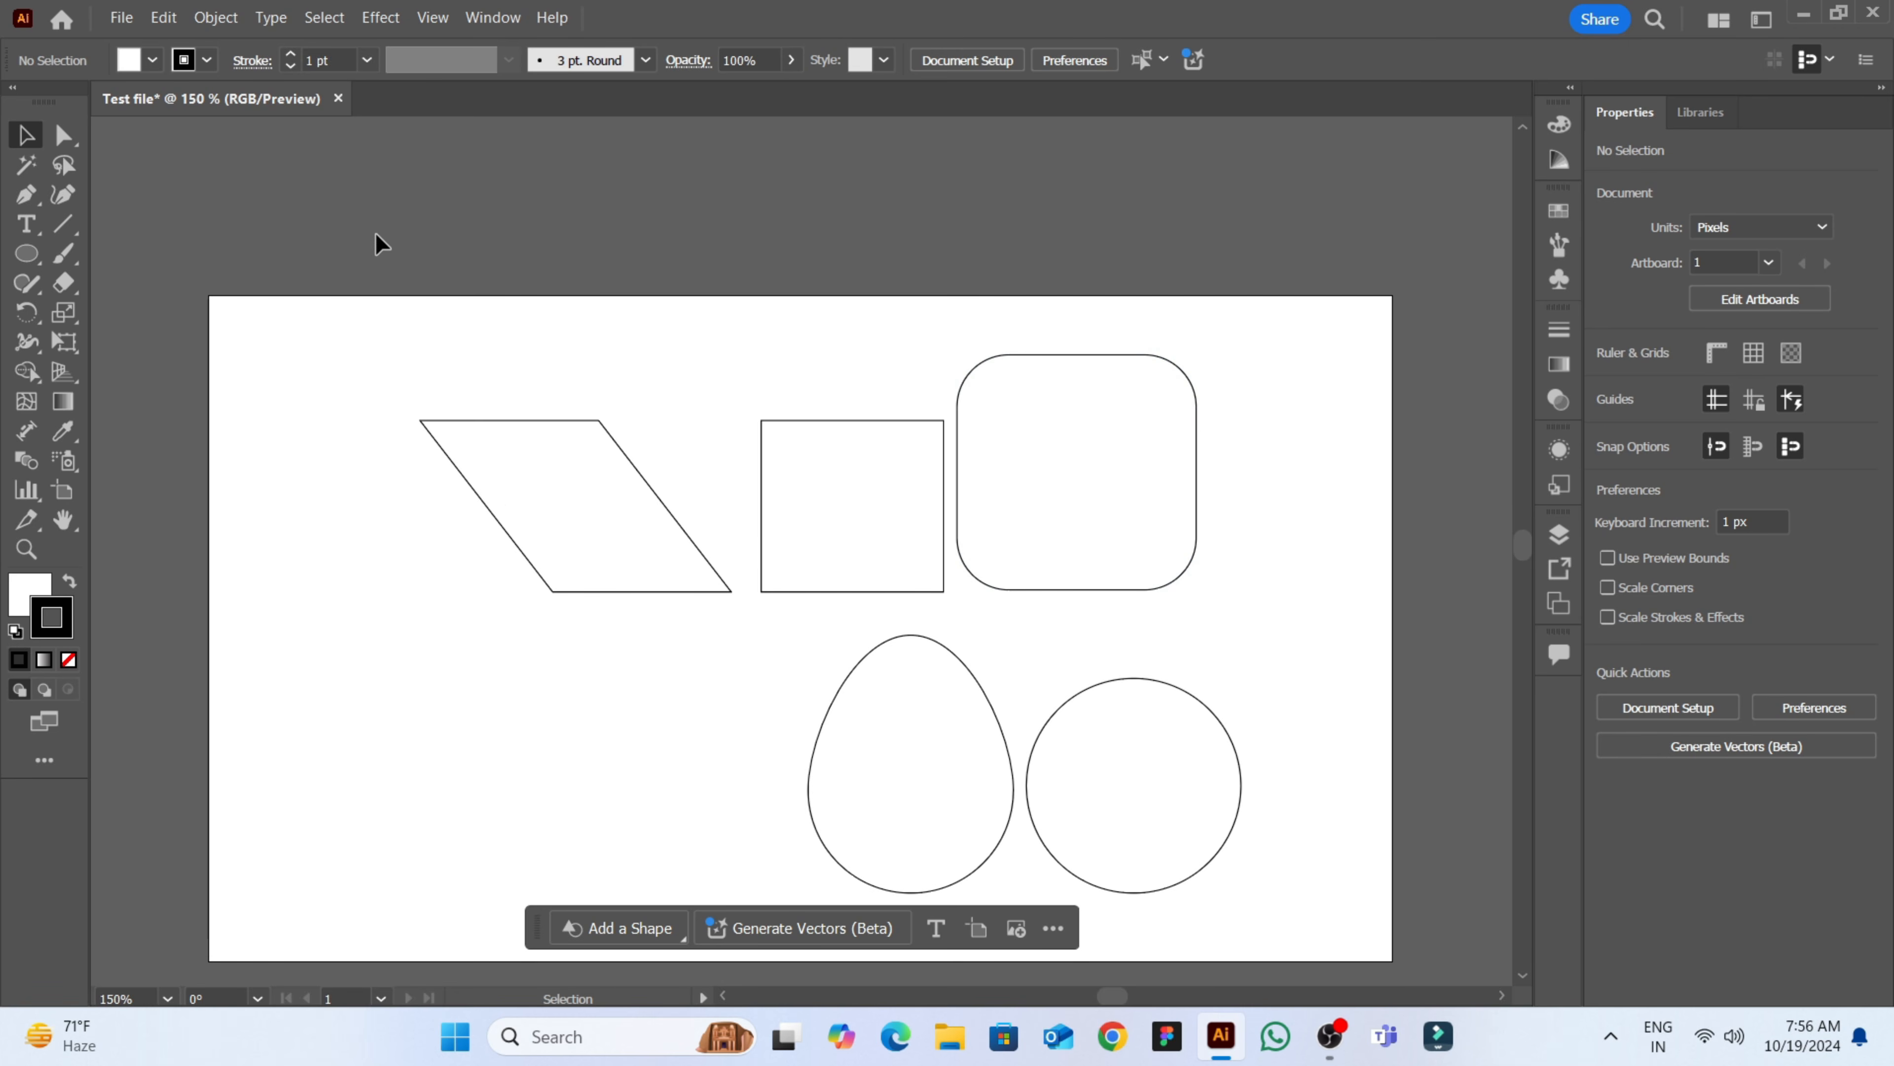
scroll(376, 241, down, 2)
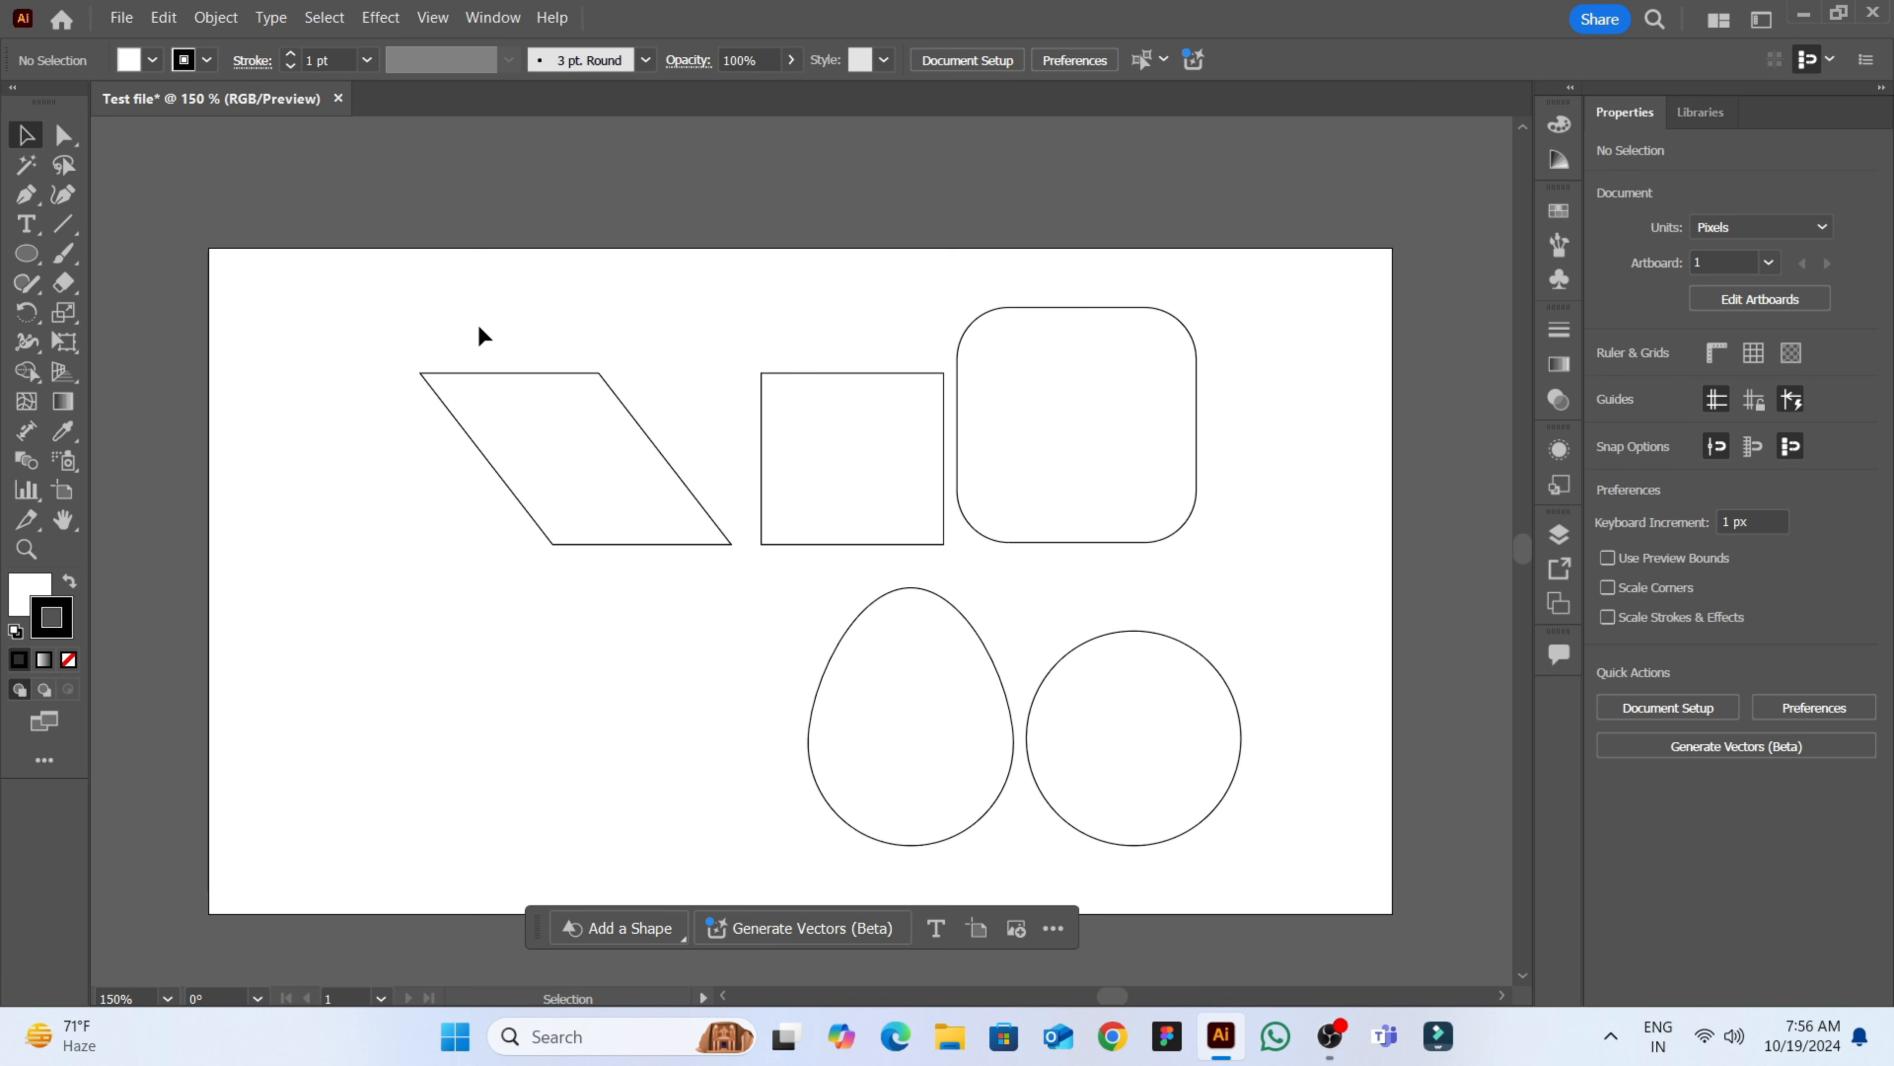
- Try out the Rectangle and Ellipse tools in the artboard's lower-left area and undo the trial shapes
key(m)
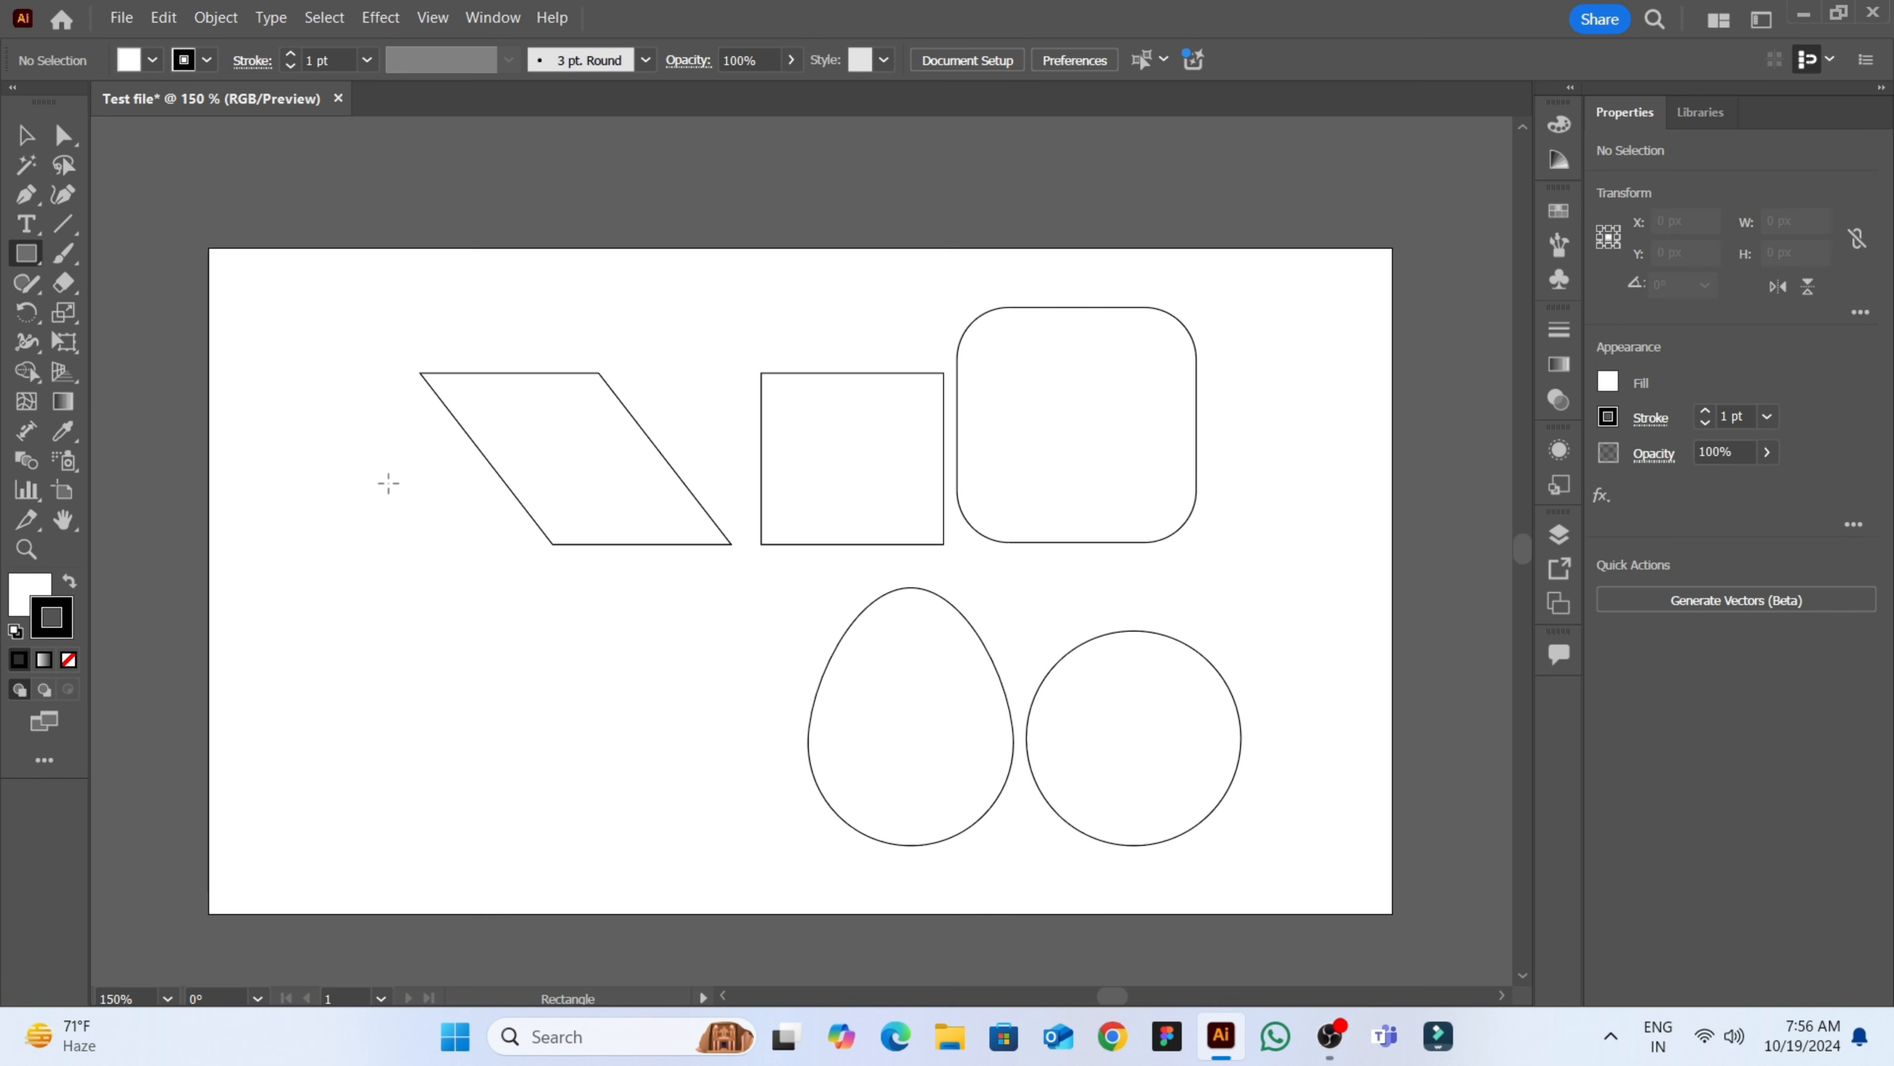
drag(389, 483, 558, 796)
key(ctrl+z)
key(l)
key(ctrl+z)
- Move the parallelogram's bottom edge slightly down with Direct Selection, making the shape about 504 x 288 px
key(a)
click(612, 544)
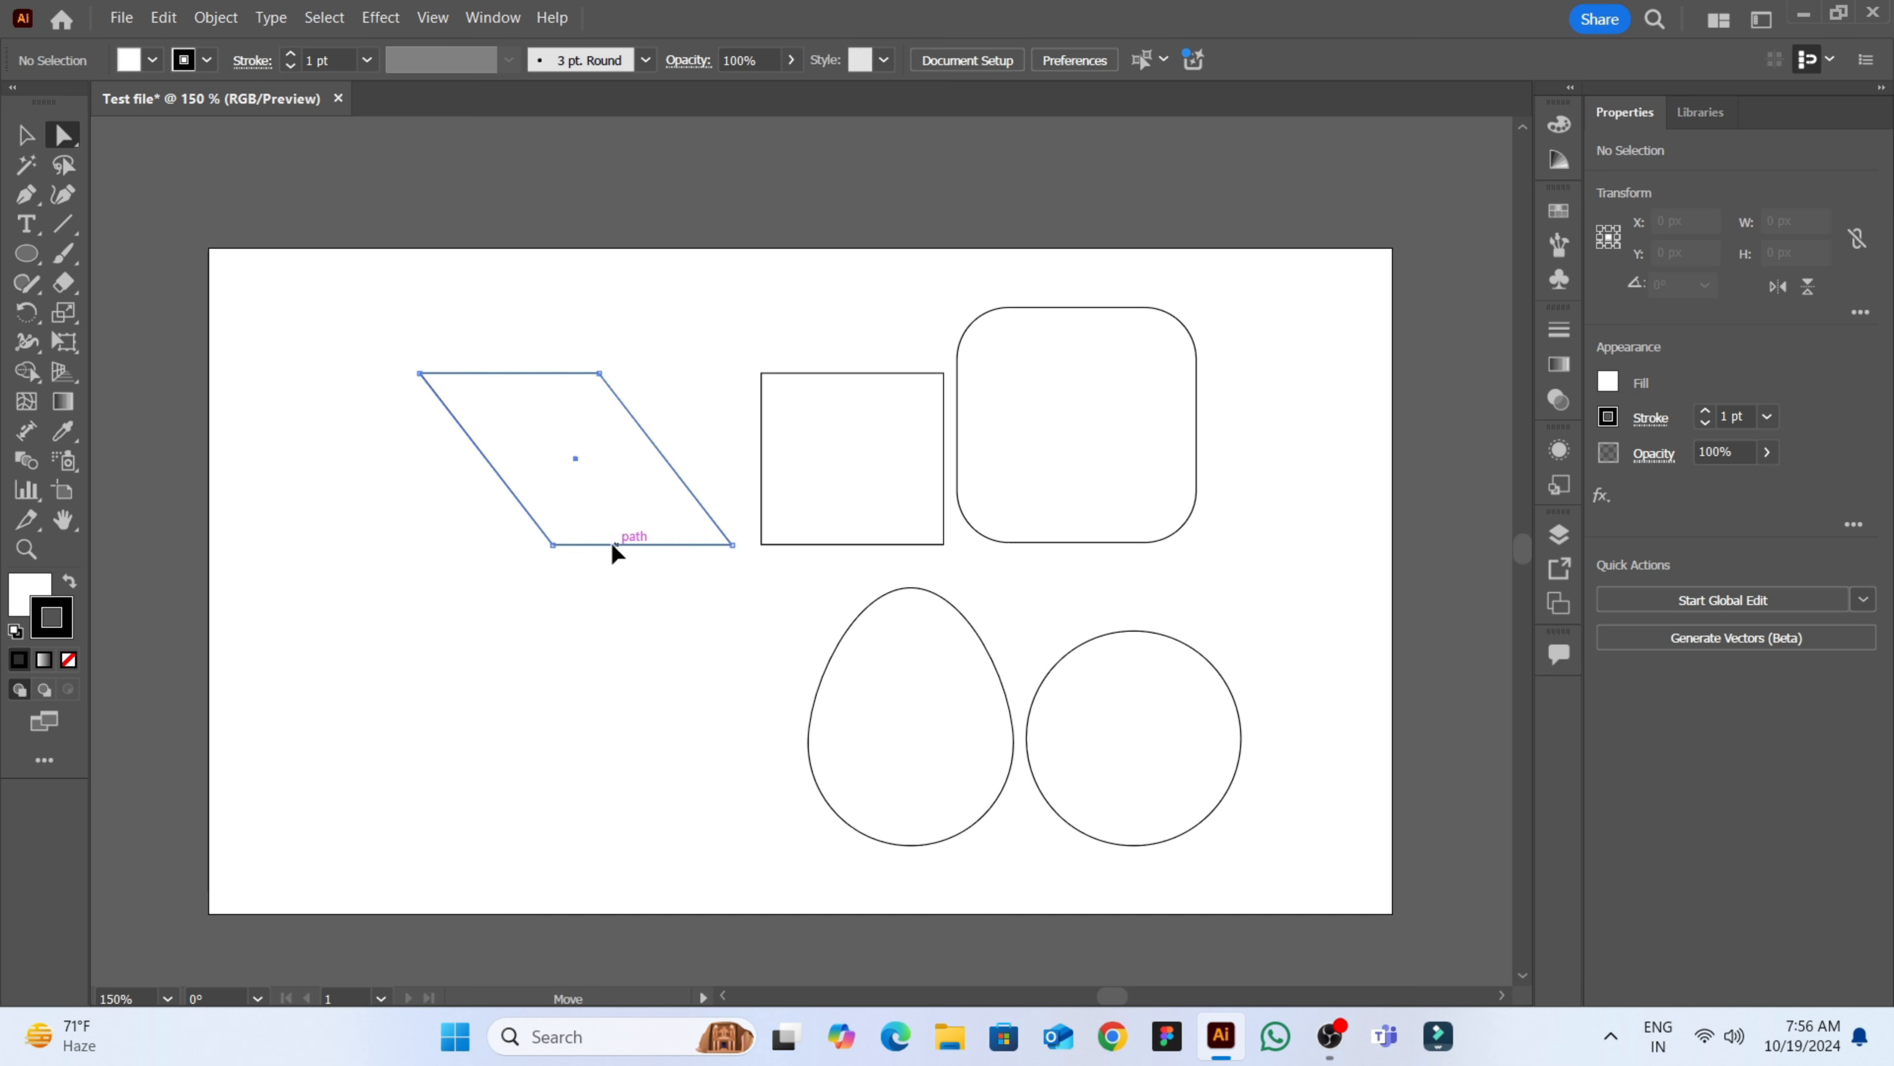
mouse_move(612, 544)
mouse_down()
mouse_move(576, 552)
mouse_move(617, 551)
mouse_up()
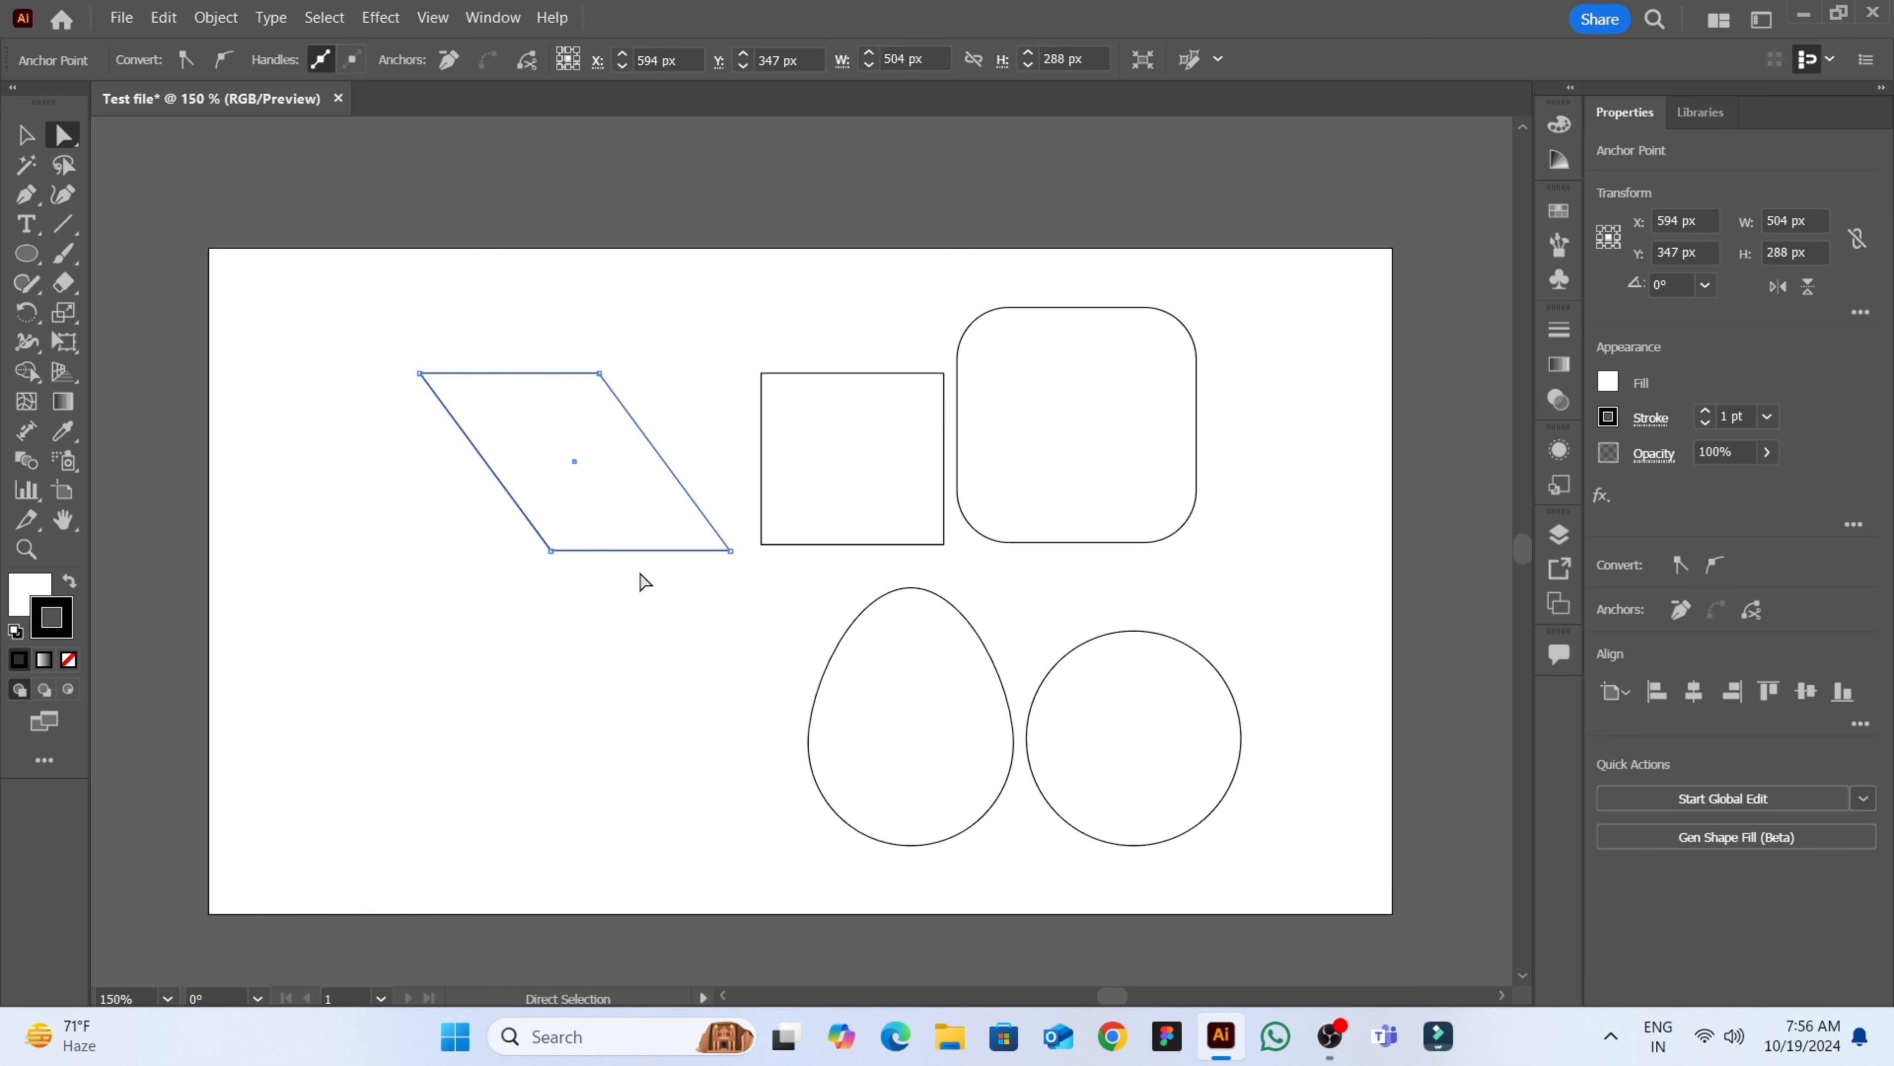
- Move the middle rectangle slightly up and to the left with the Selection tool
key(v)
drag(909, 457, 867, 410)
click(803, 546)
key(space)
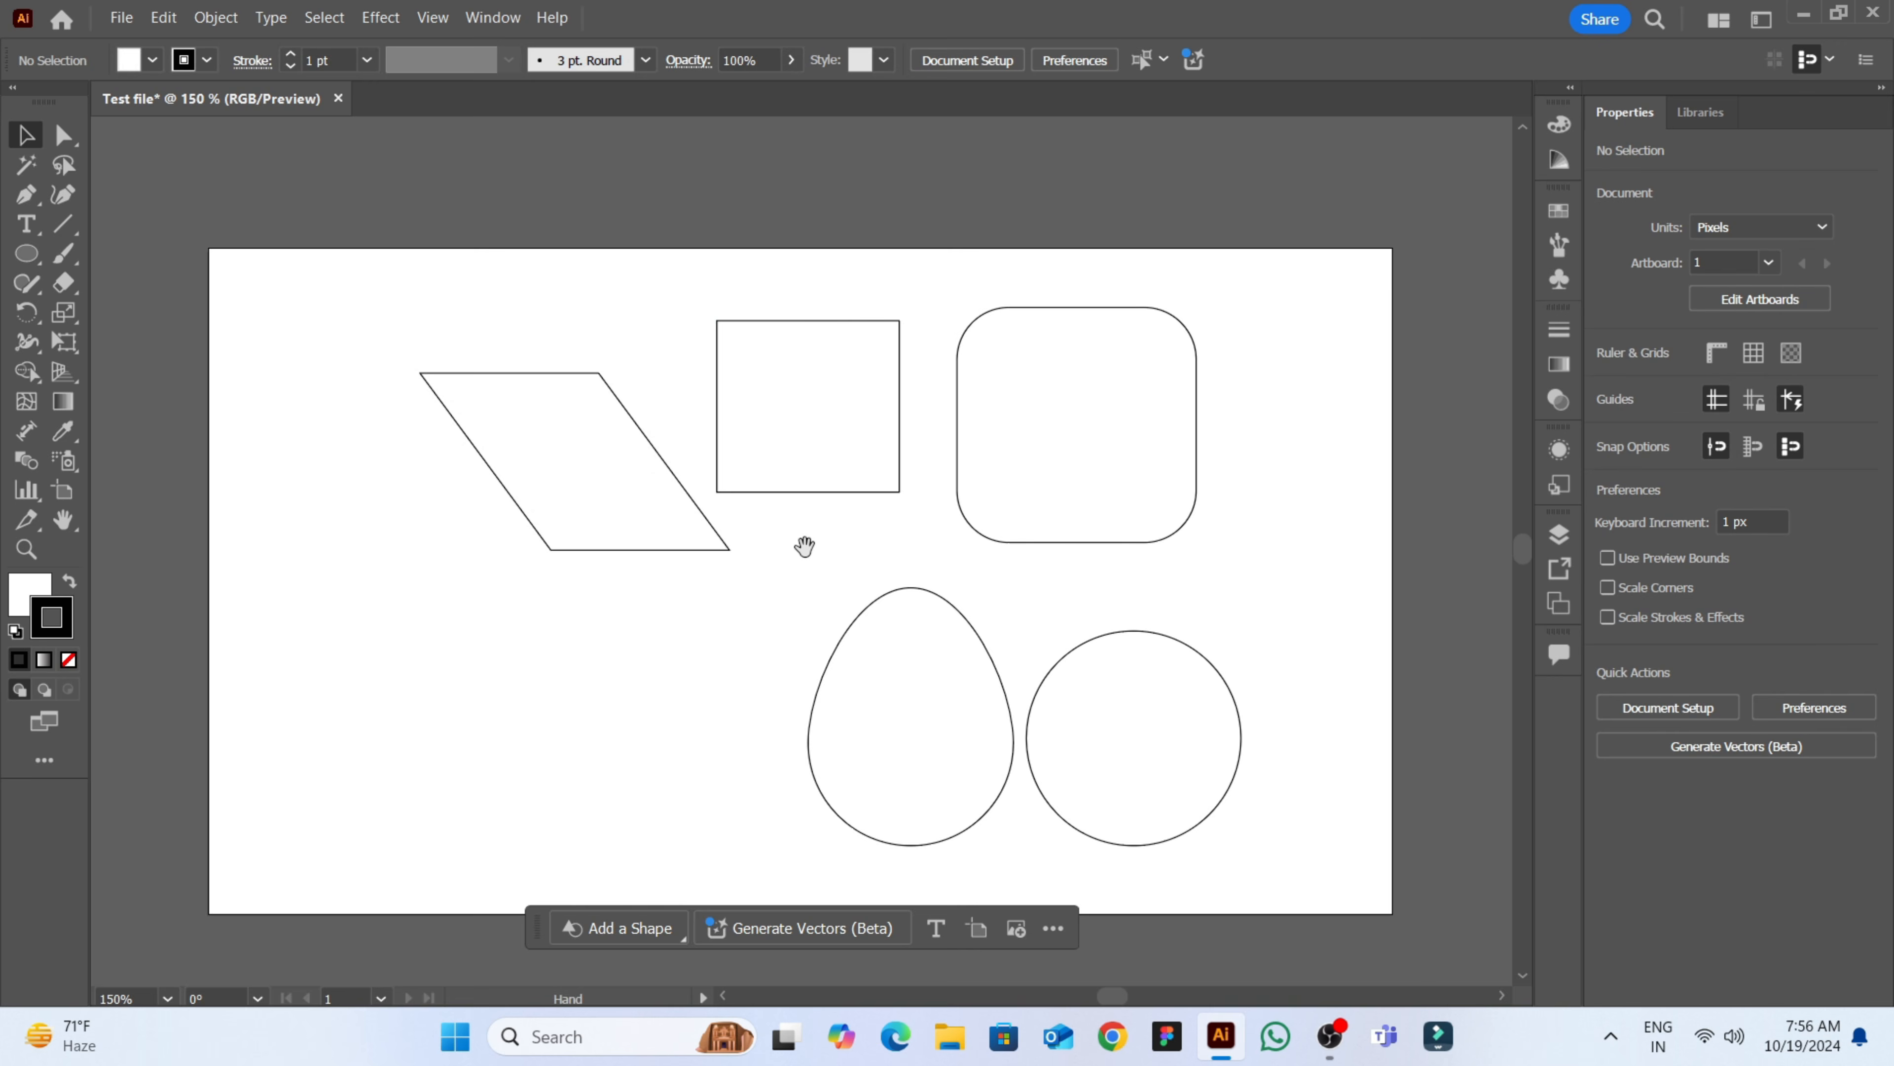
mouse_move(797, 560)
mouse_down()
mouse_move(722, 546)
mouse_move(825, 516)
mouse_move(774, 571)
mouse_move(789, 568)
mouse_up()
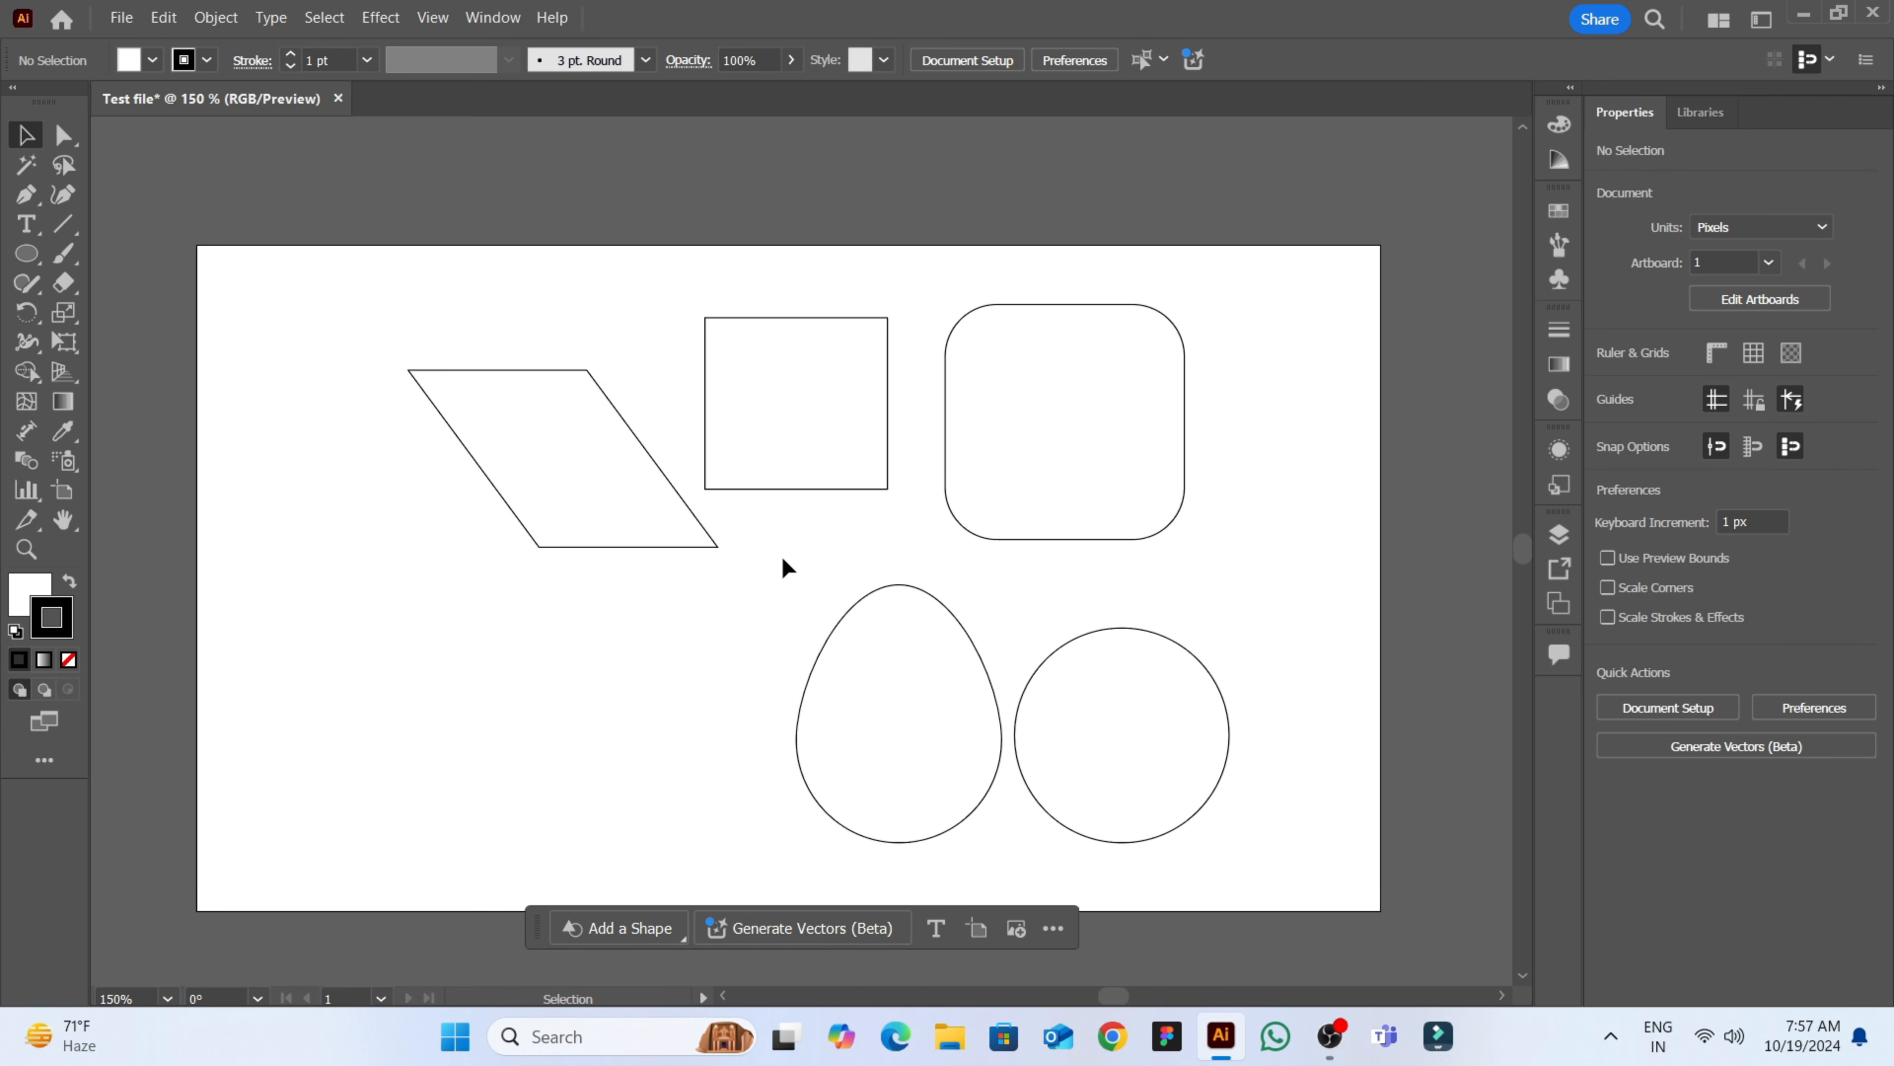
key(ctrl+equal)
key(ctrl+equal)
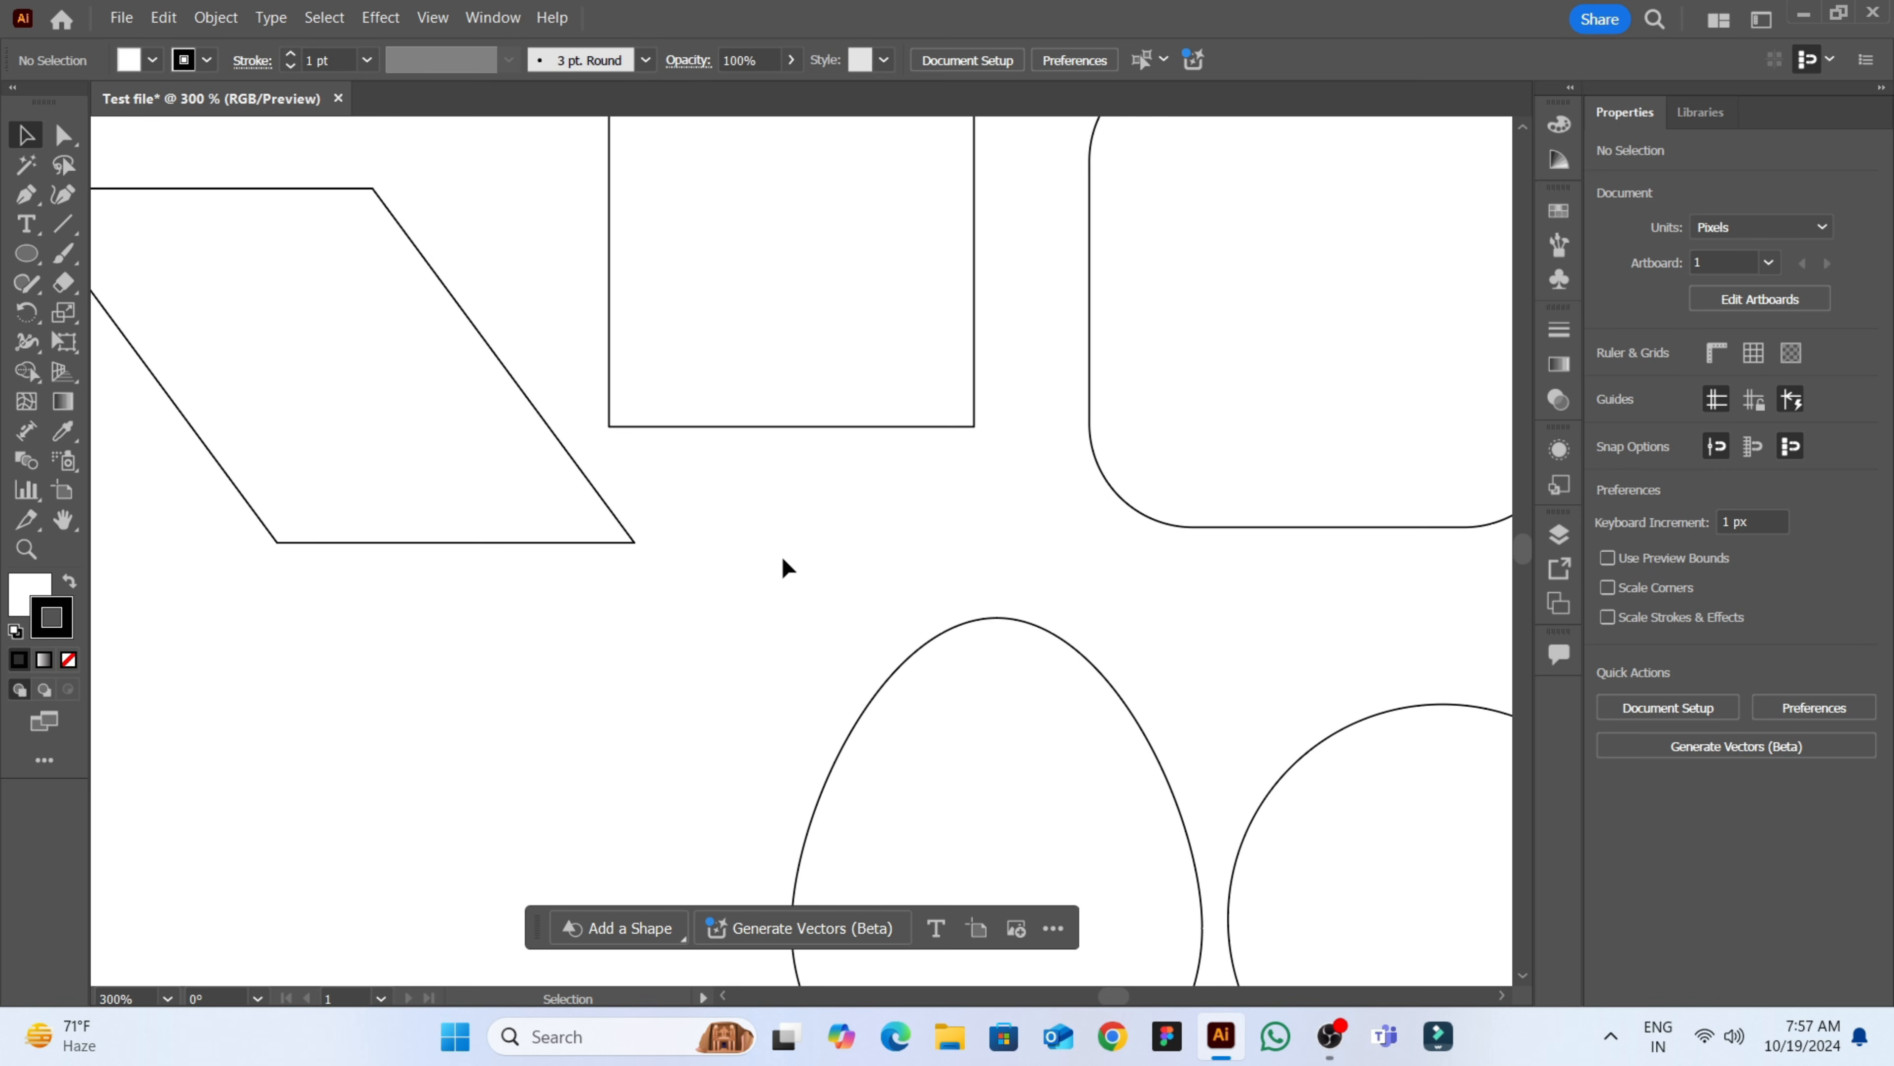
key(ctrl+0)
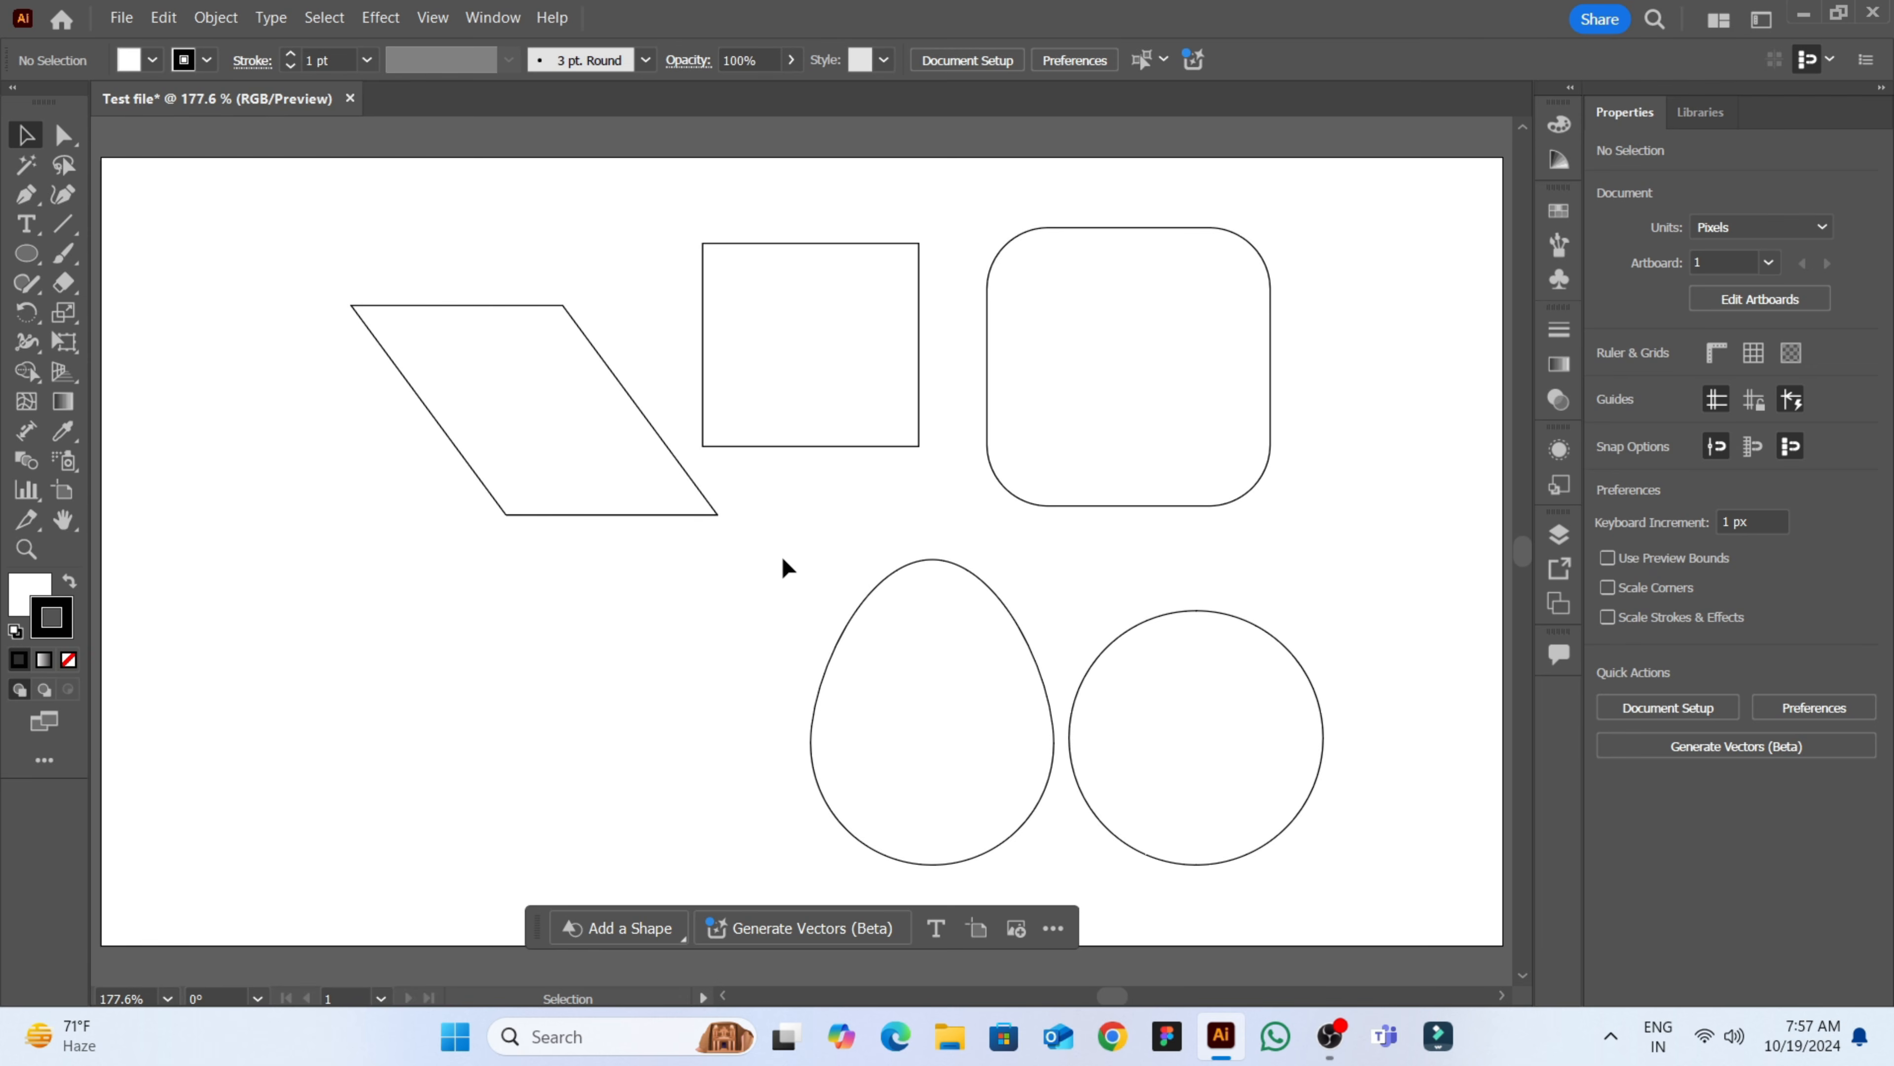
key(ctrl+minus)
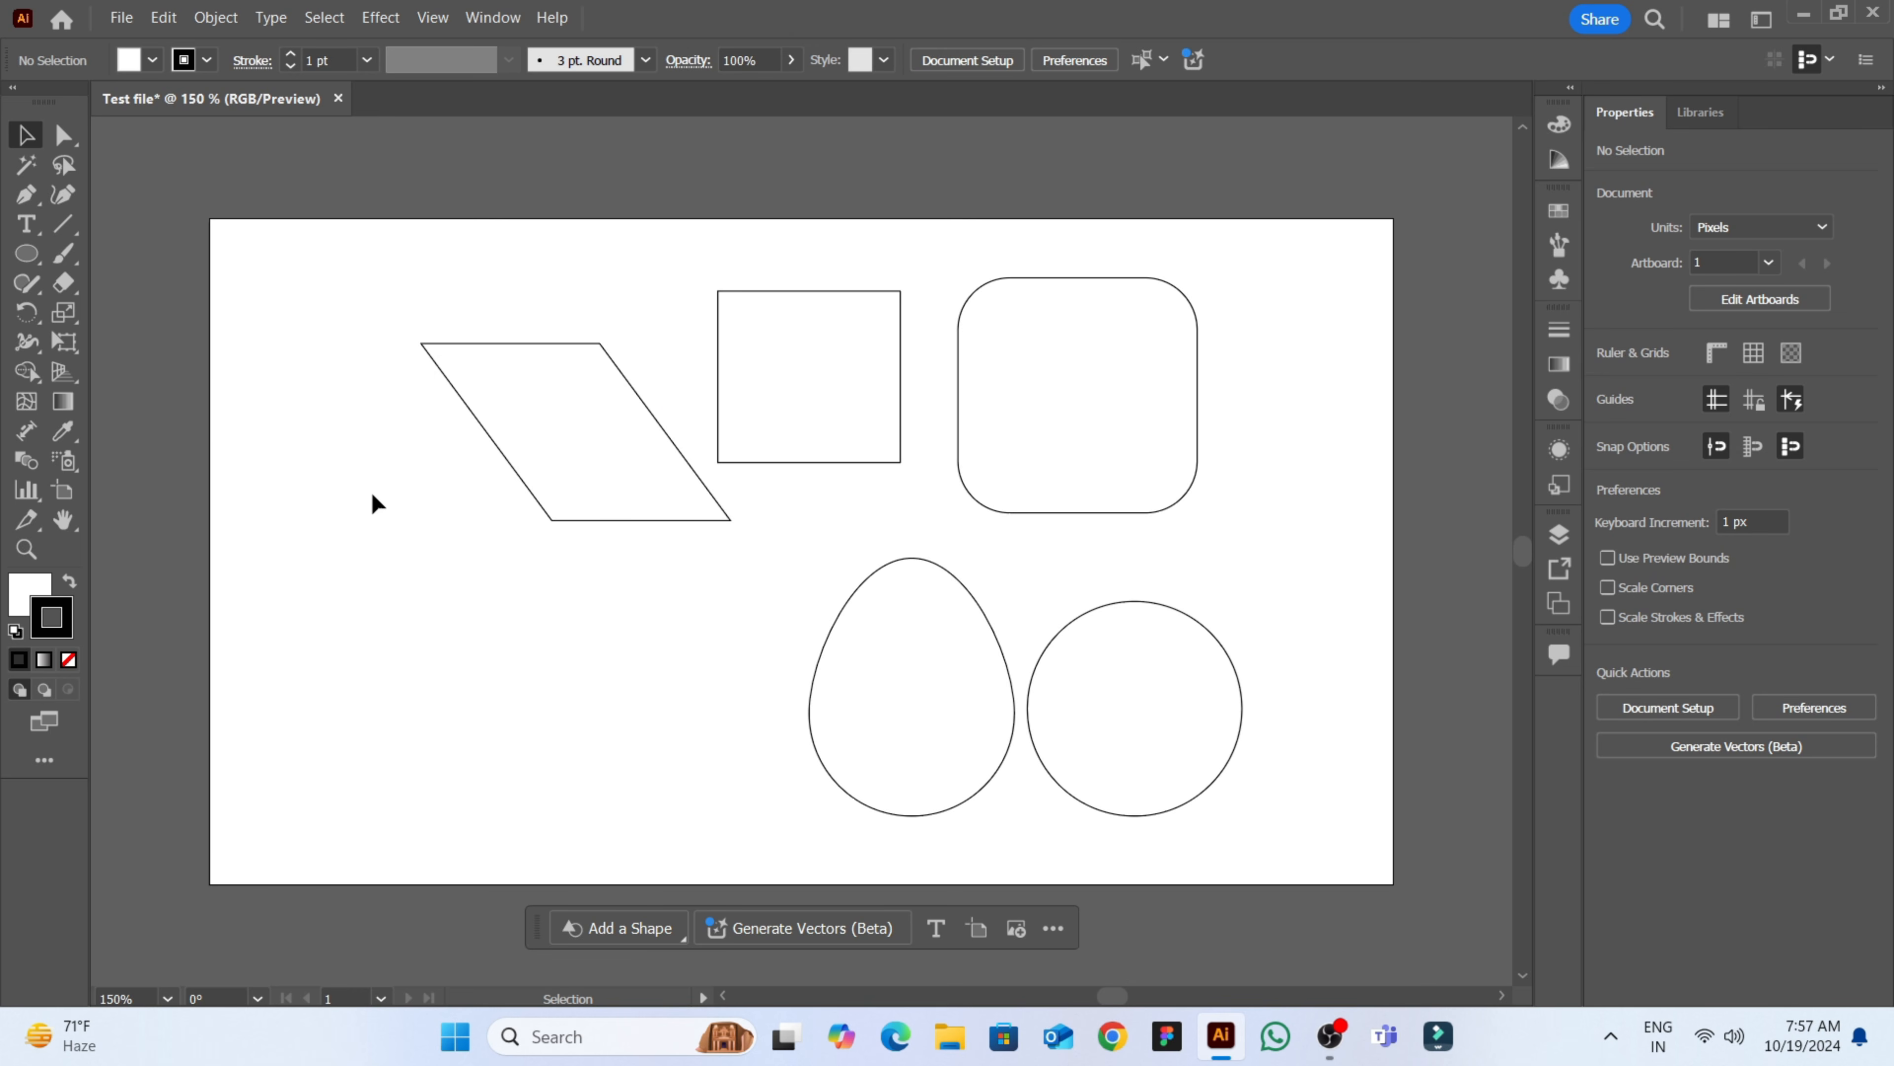
- Draw a closed five-point path with the Pen tool in the artboard's lower-left area, with a V-shaped notch in its upper edge
click(25, 193)
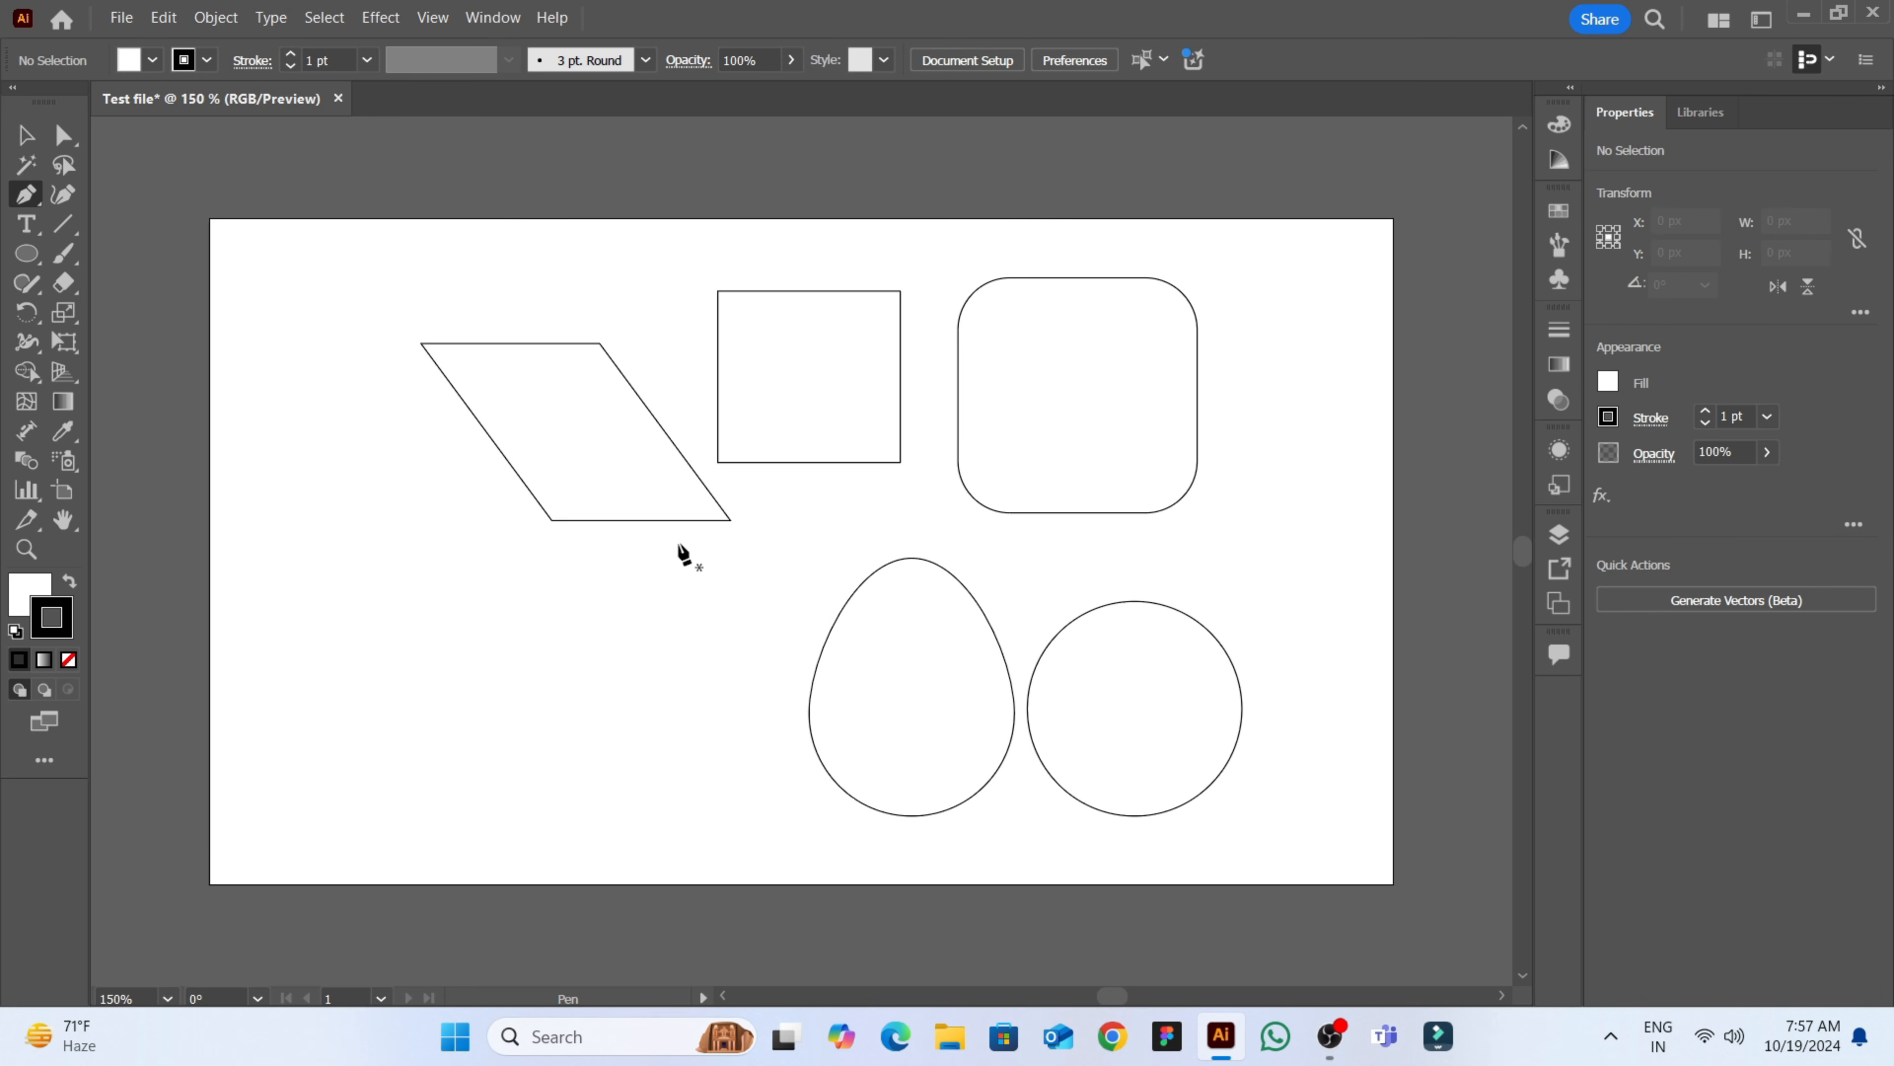
key(ctrl)
click(416, 659)
click(412, 769)
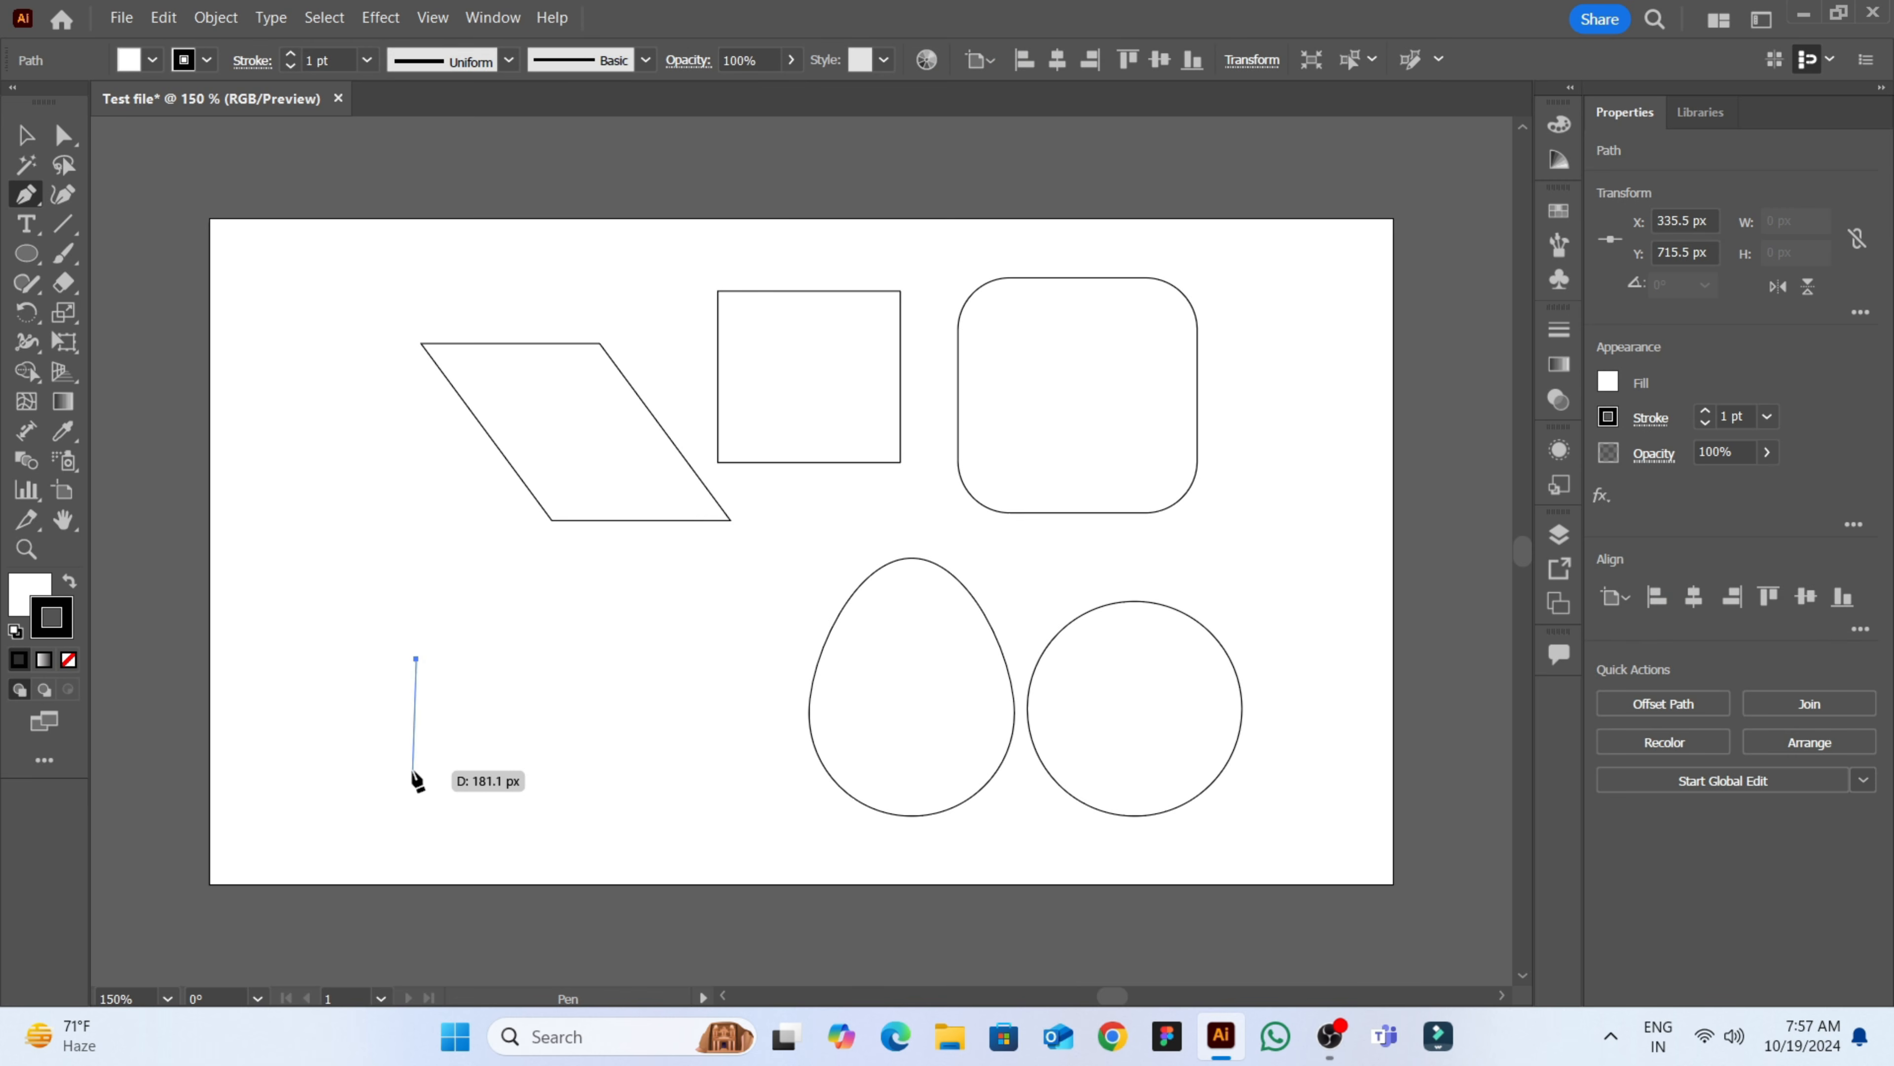
click(645, 769)
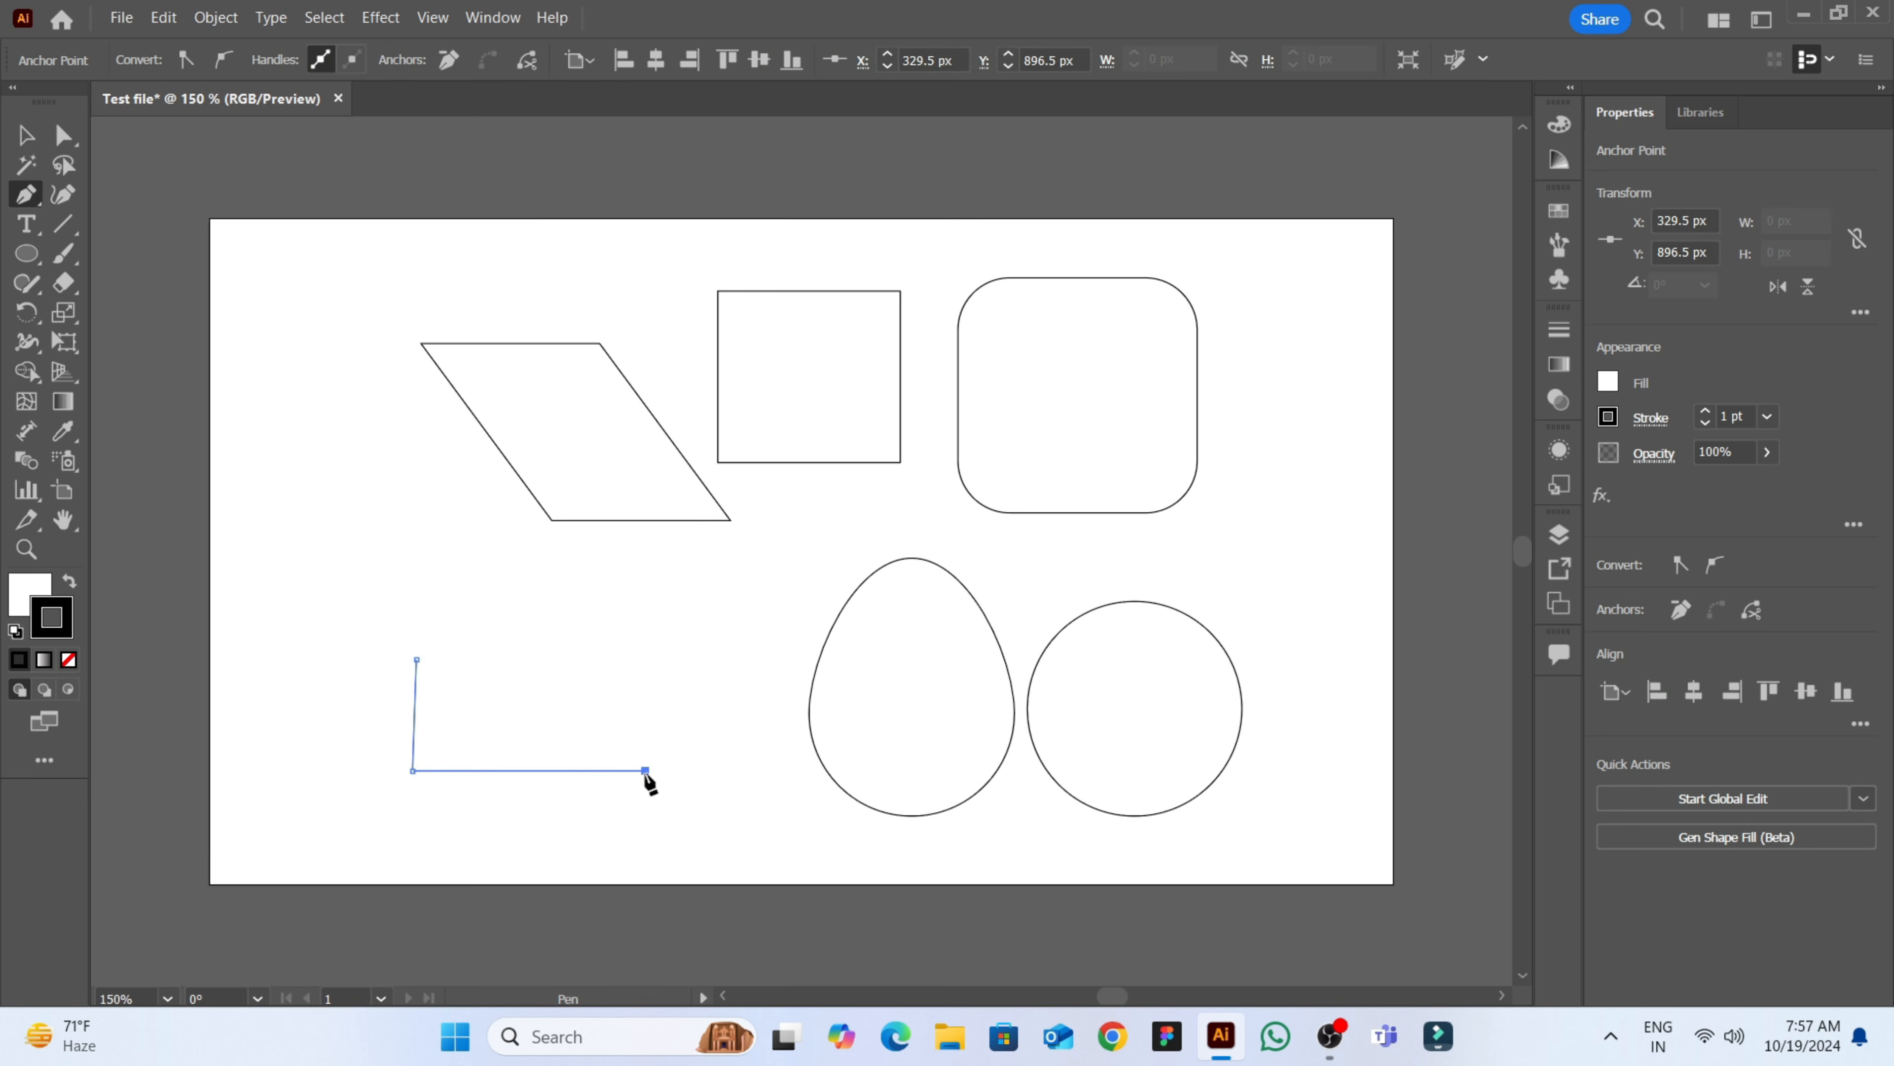
click(650, 646)
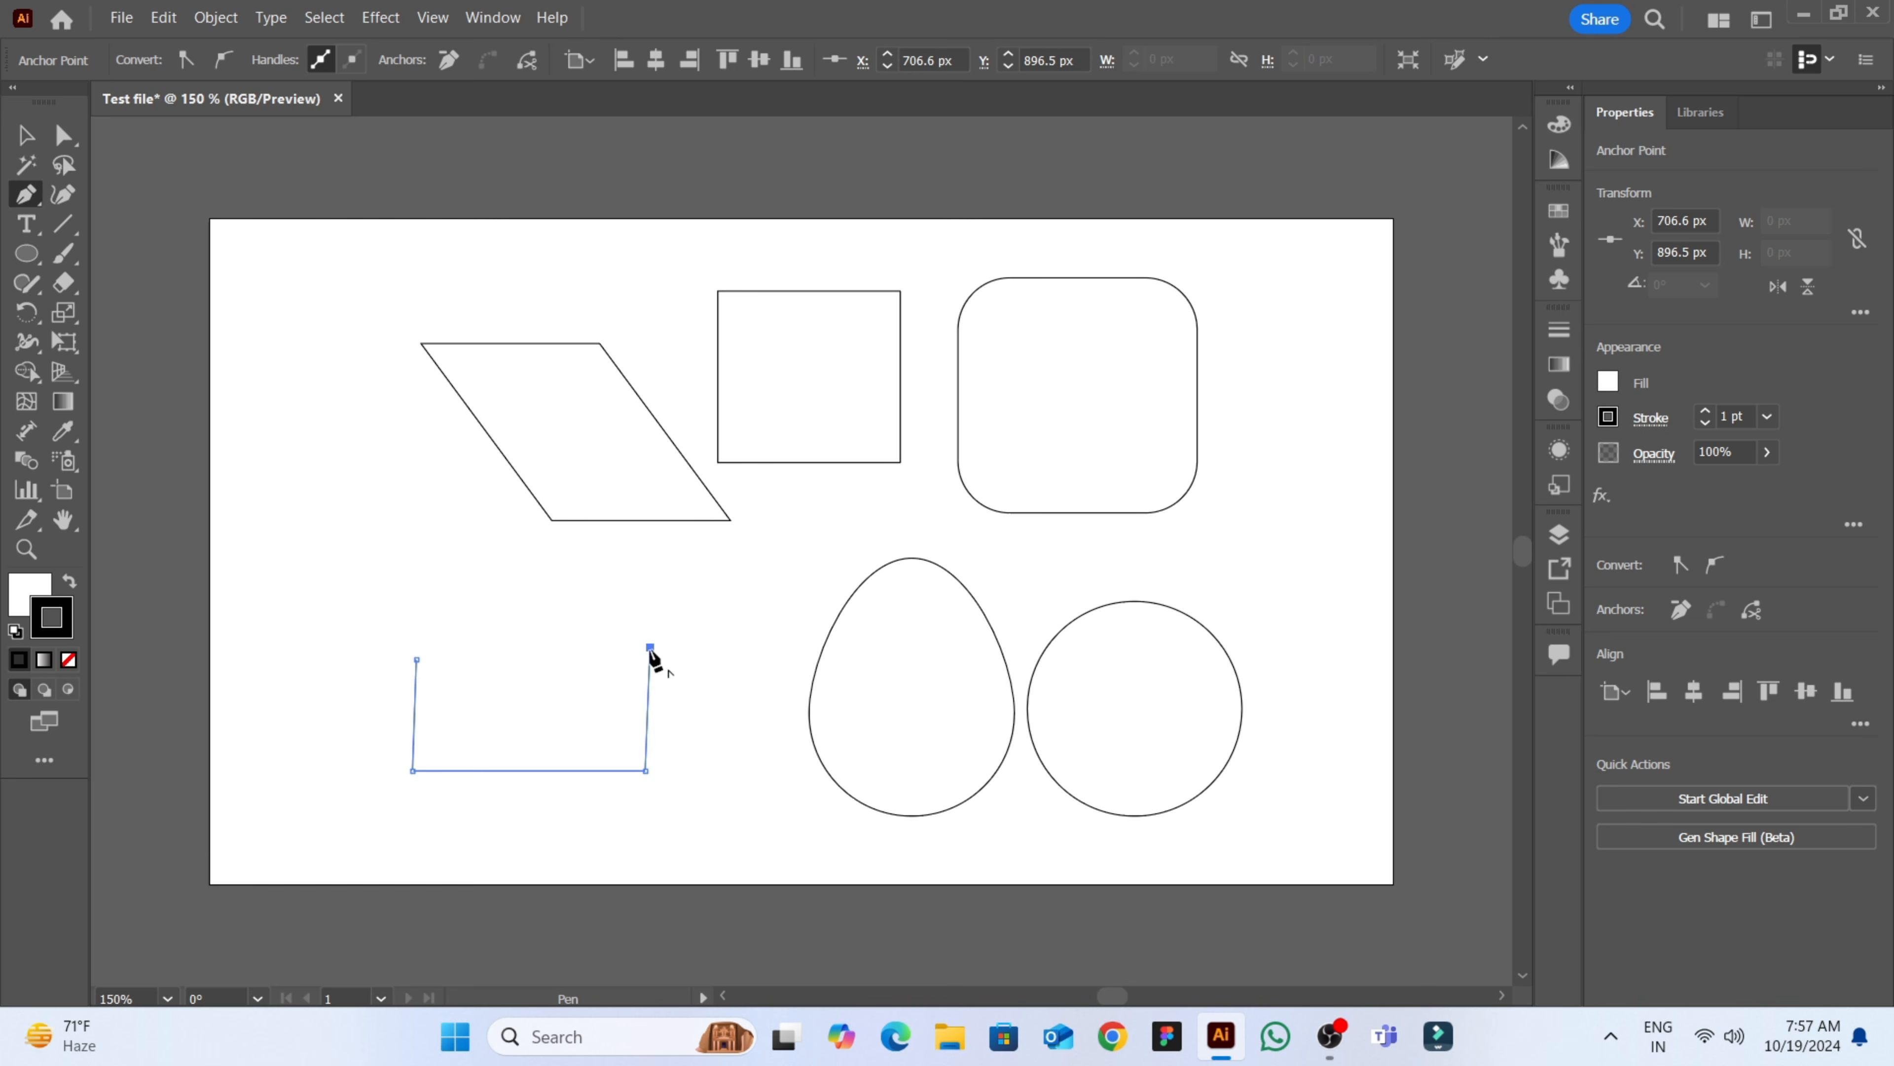
click(542, 721)
click(415, 660)
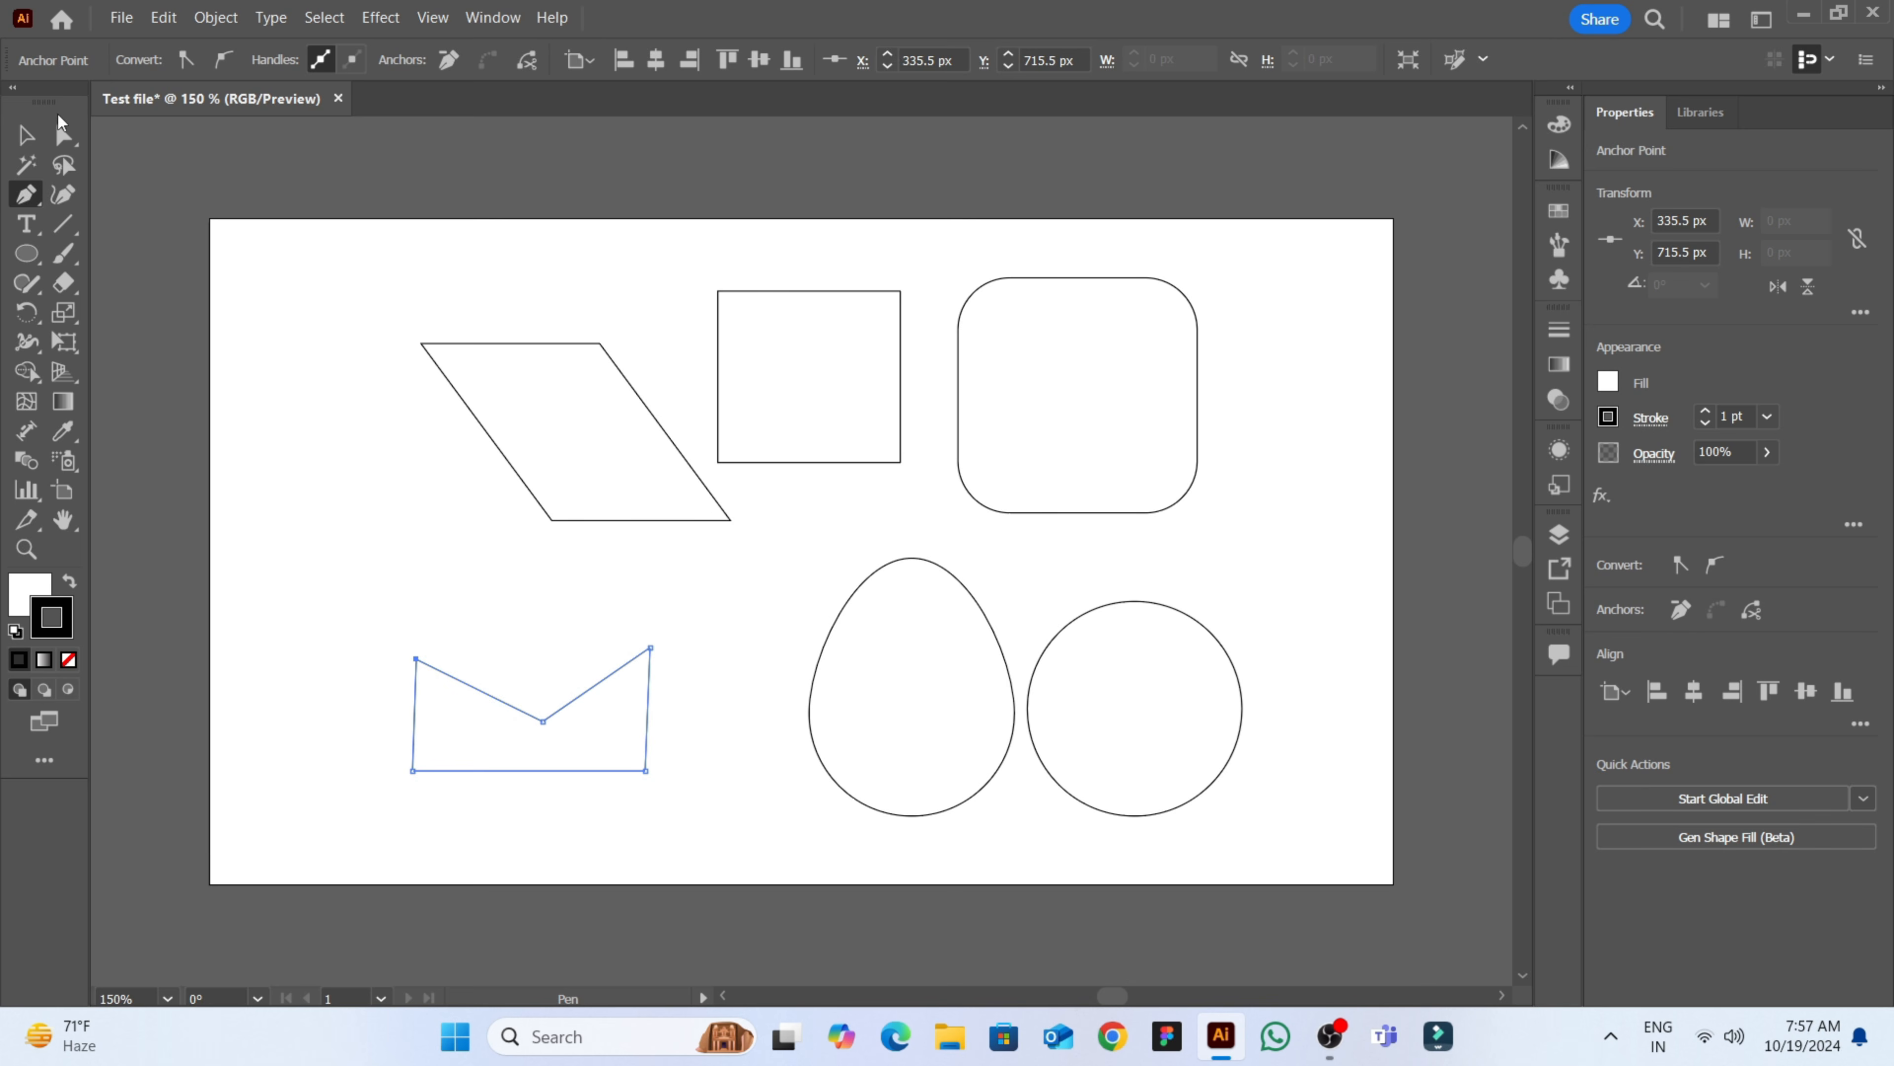
- Shift the path's notch point slightly left and lower its upper-right anchor point with Direct Selection
click(62, 132)
drag(543, 721, 522, 716)
drag(650, 648, 656, 676)
click(715, 729)
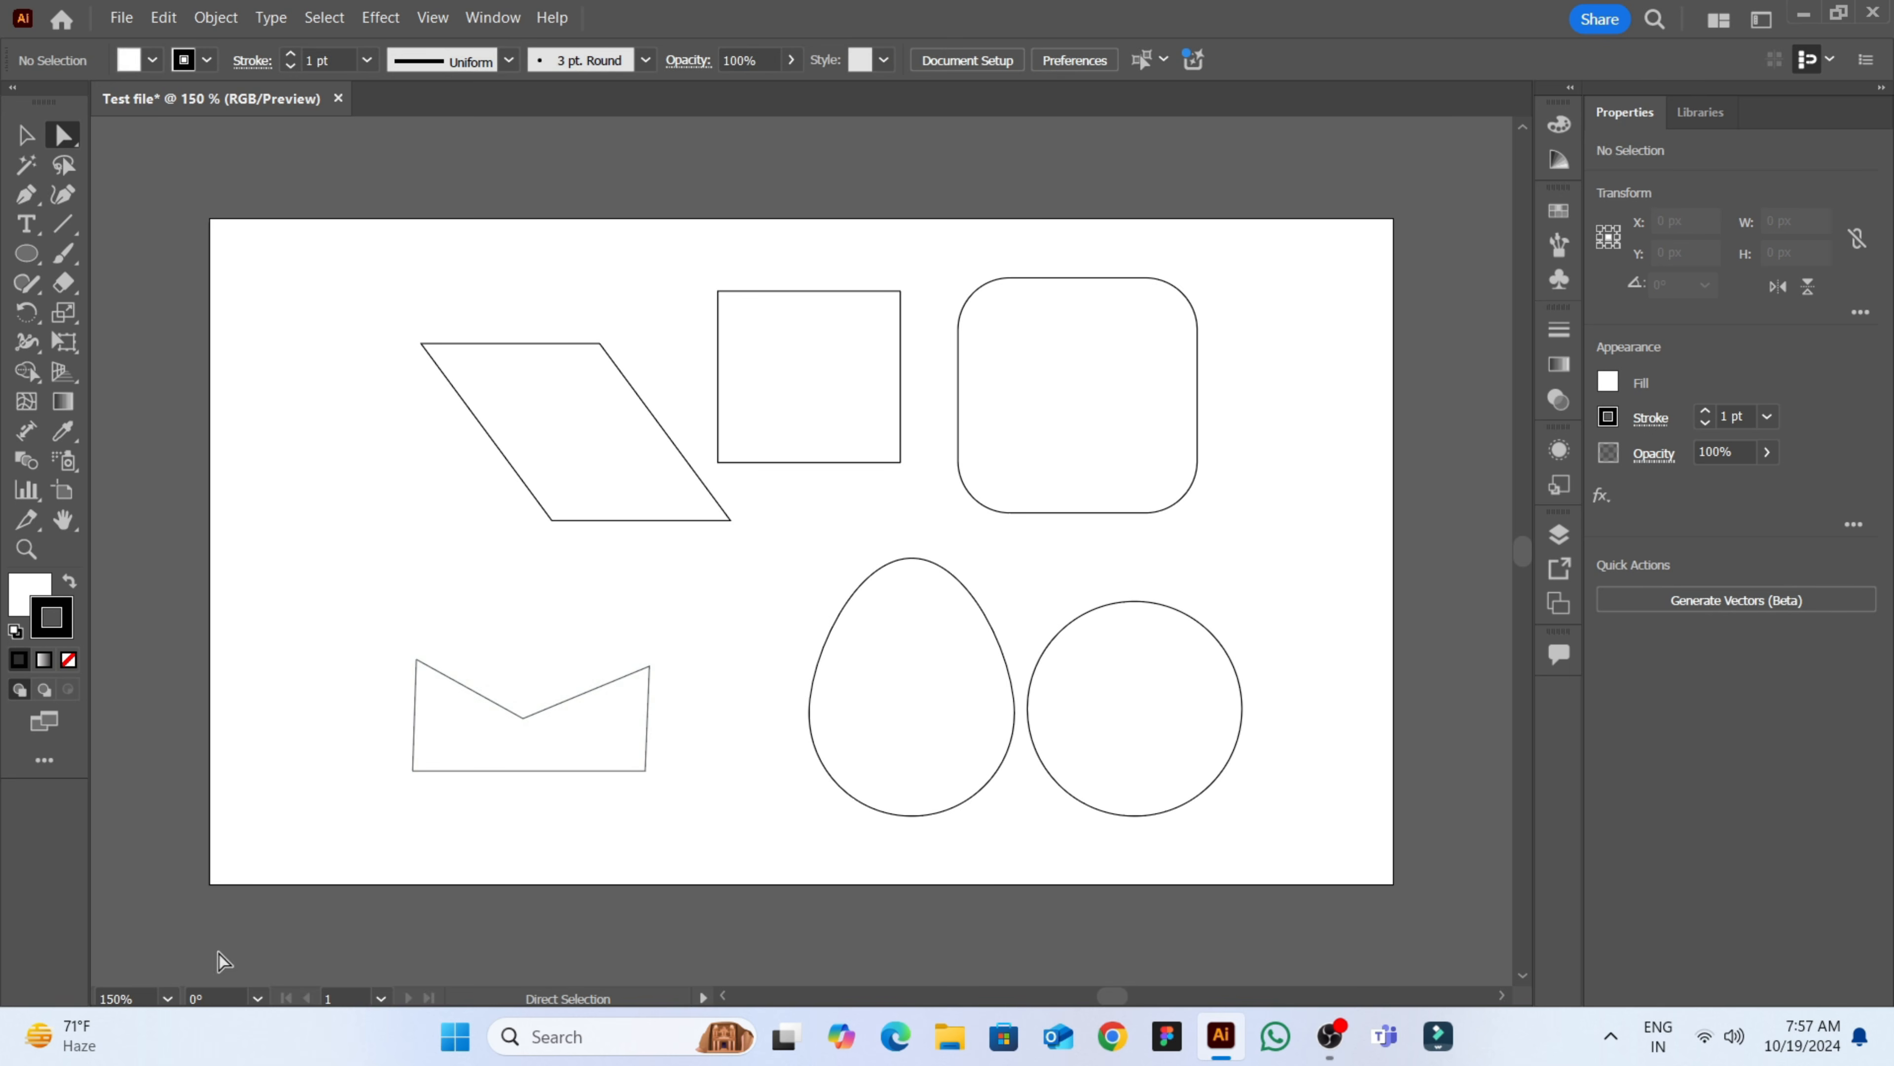
- Draw a rectangle about 382 x 270 px over the notched path and undo the tiny stray rectangle beside it
key(r)
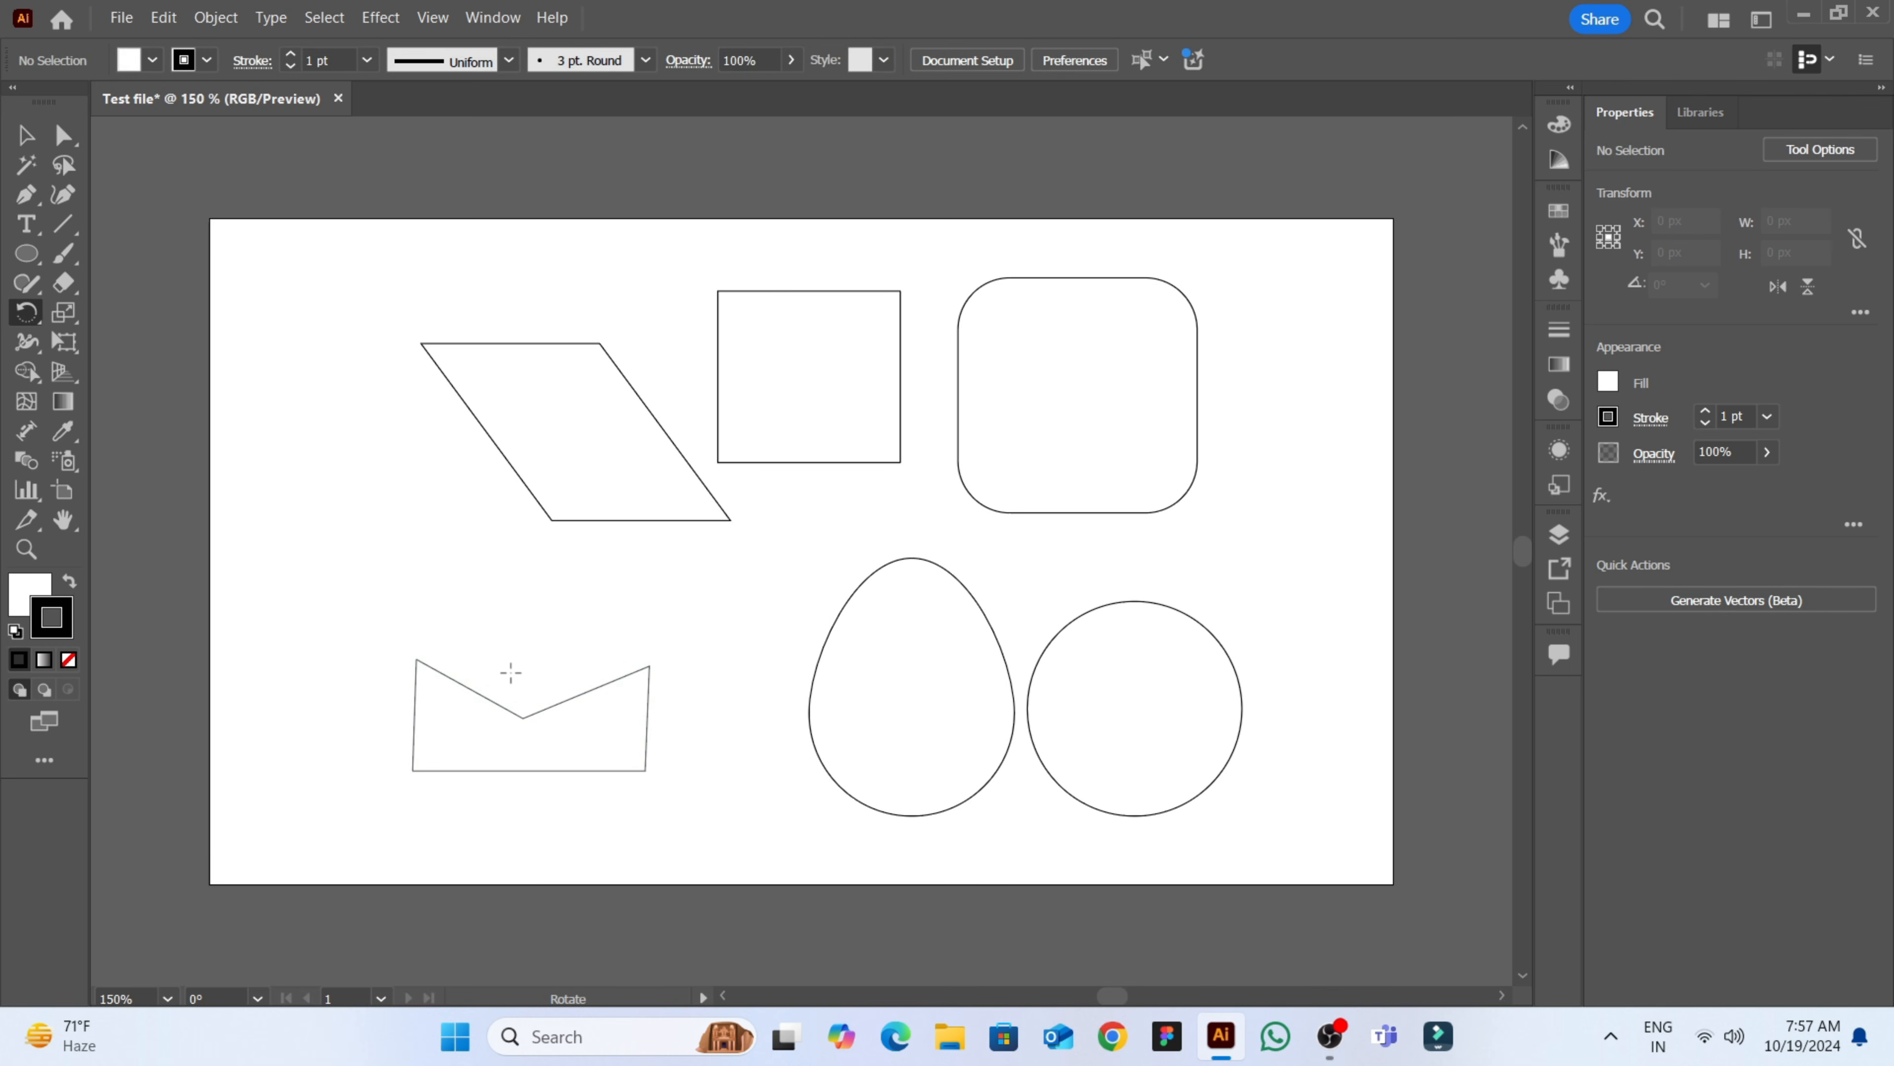
key(m)
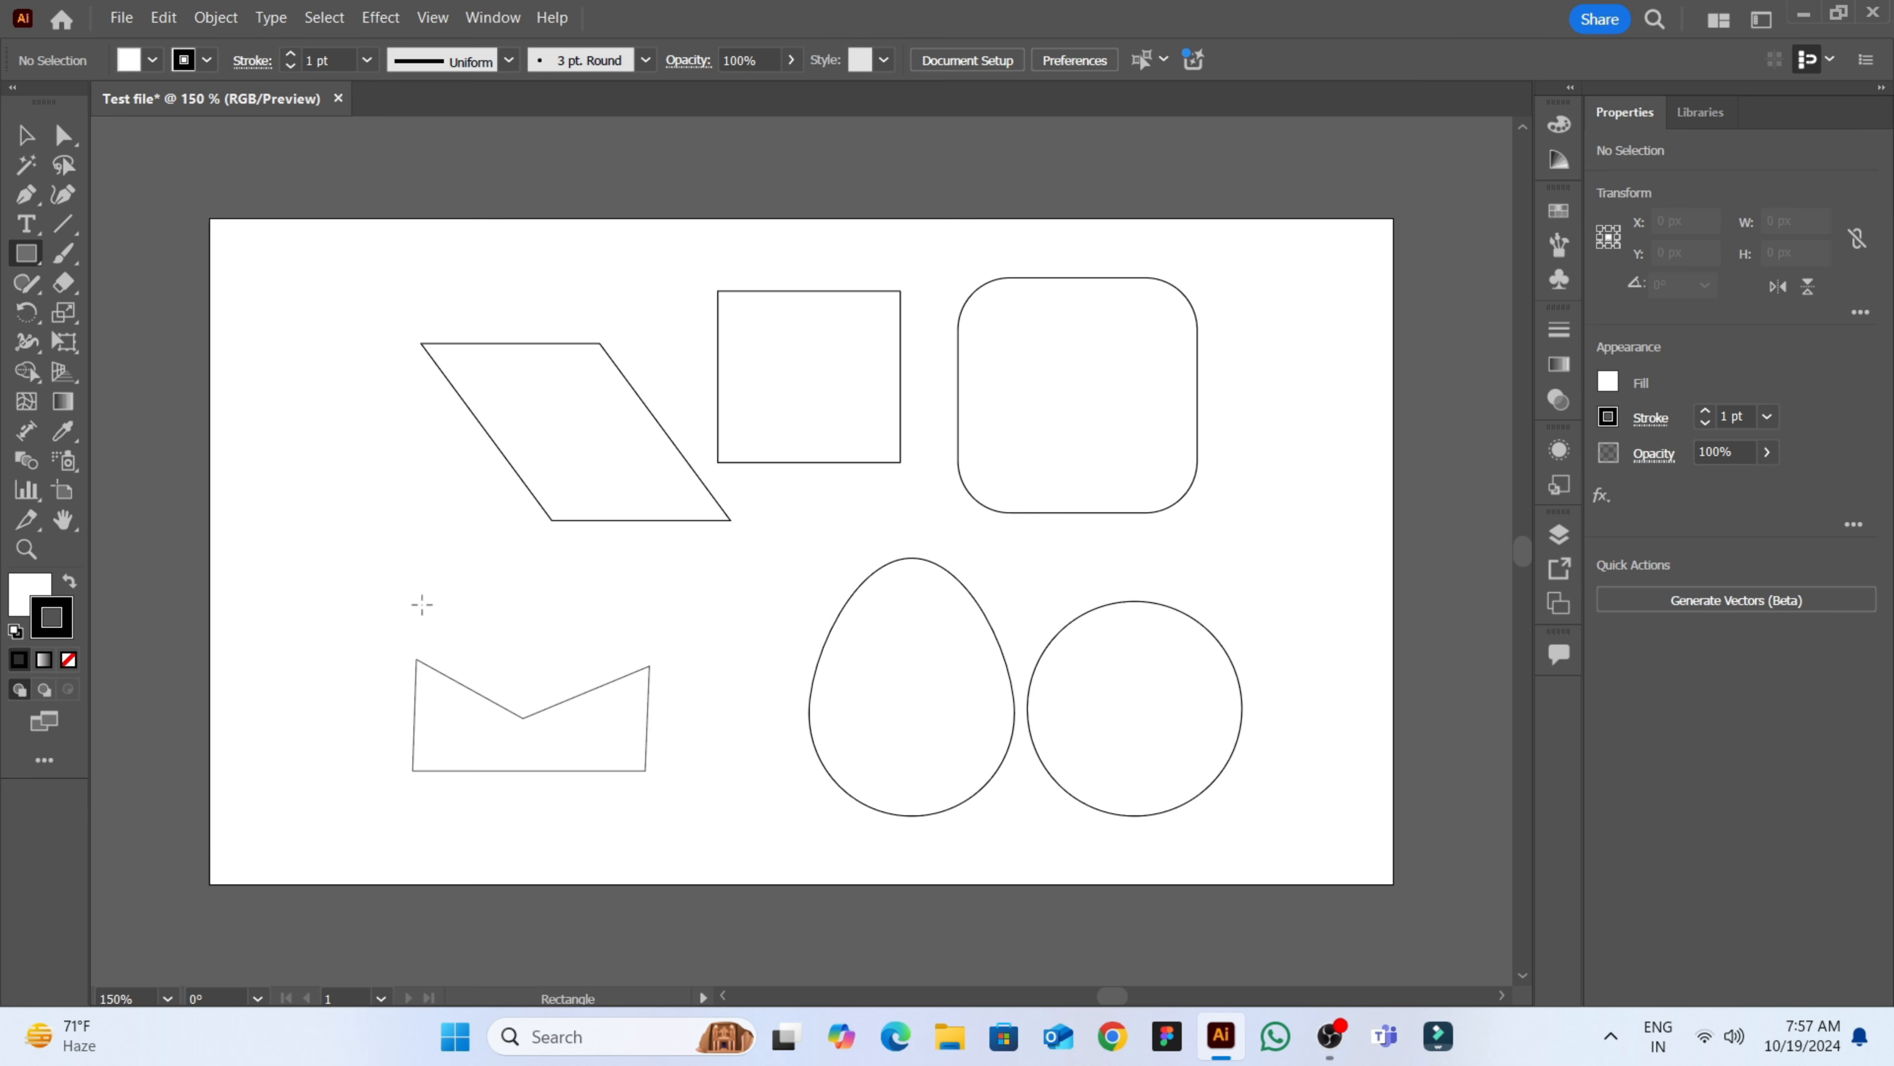
mouse_move(413, 604)
mouse_down()
mouse_move(580, 766)
mouse_move(648, 771)
mouse_up()
click(714, 793)
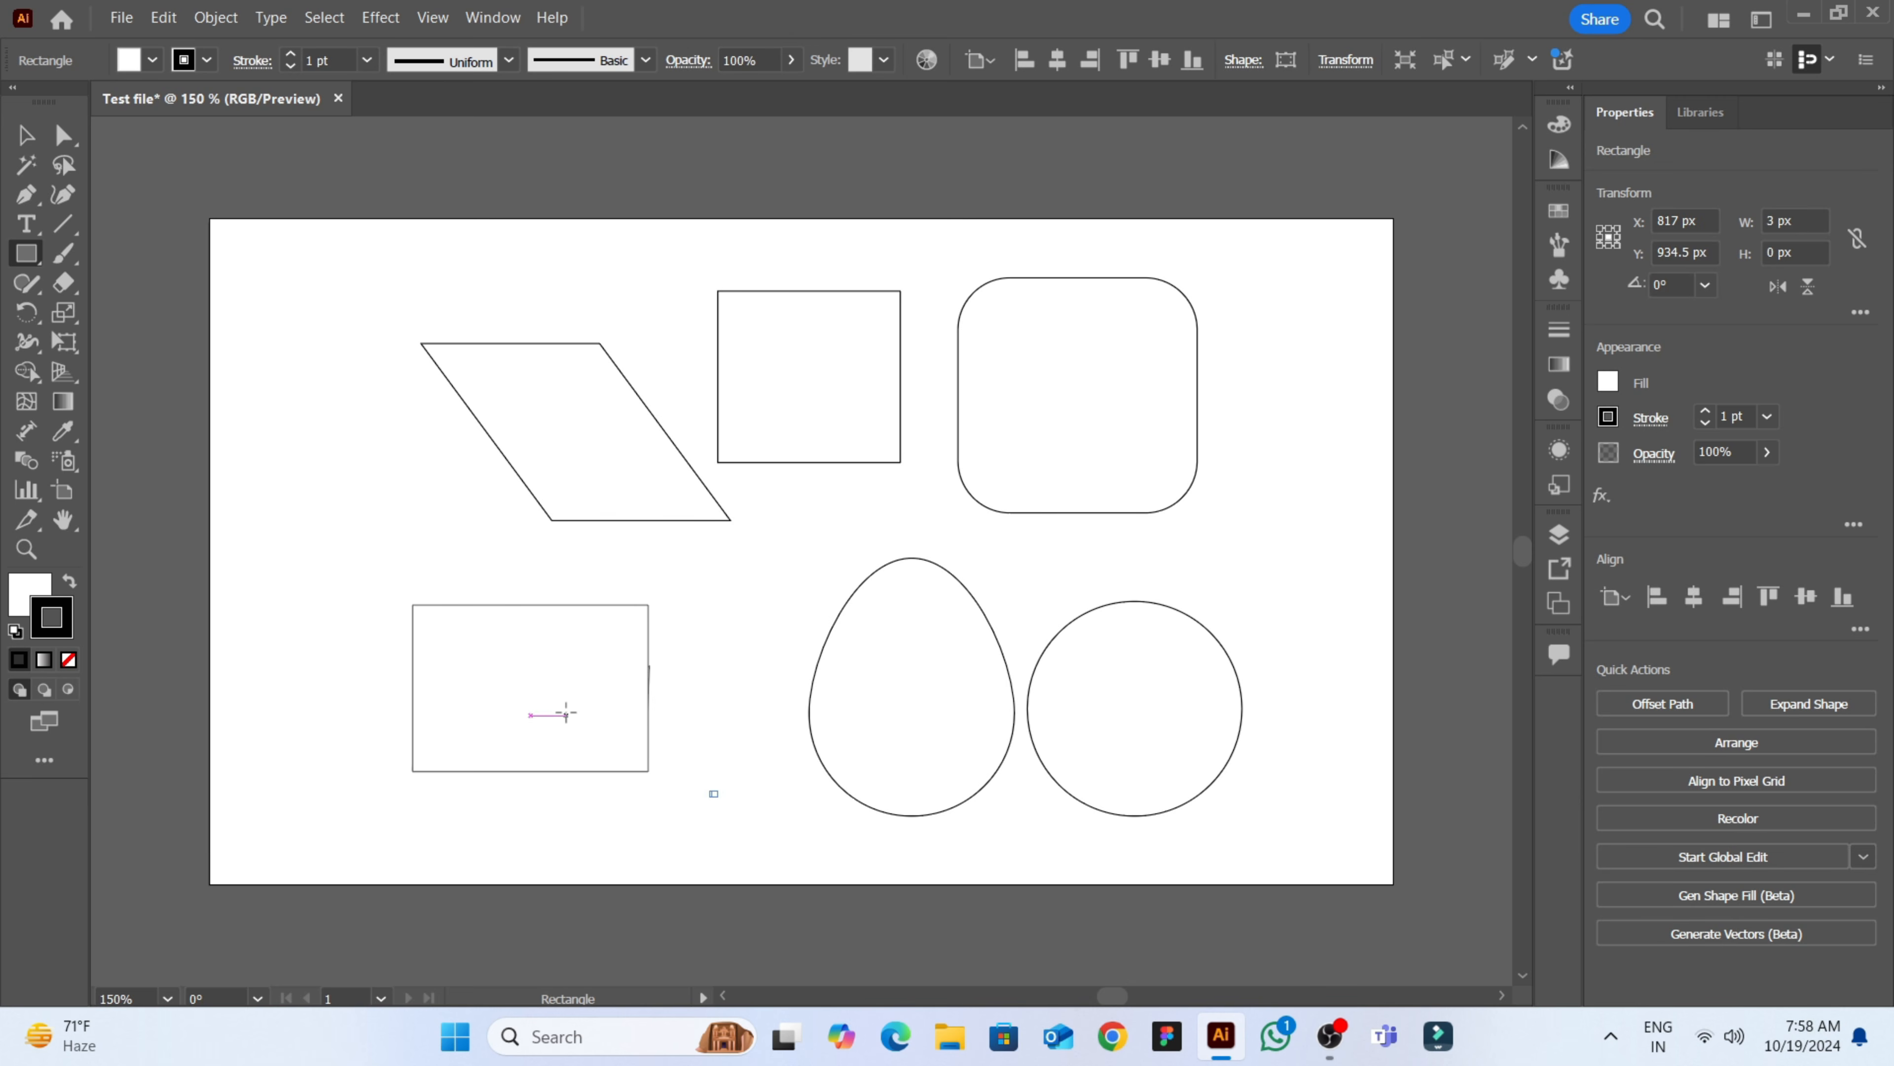
key(ctrl+z)
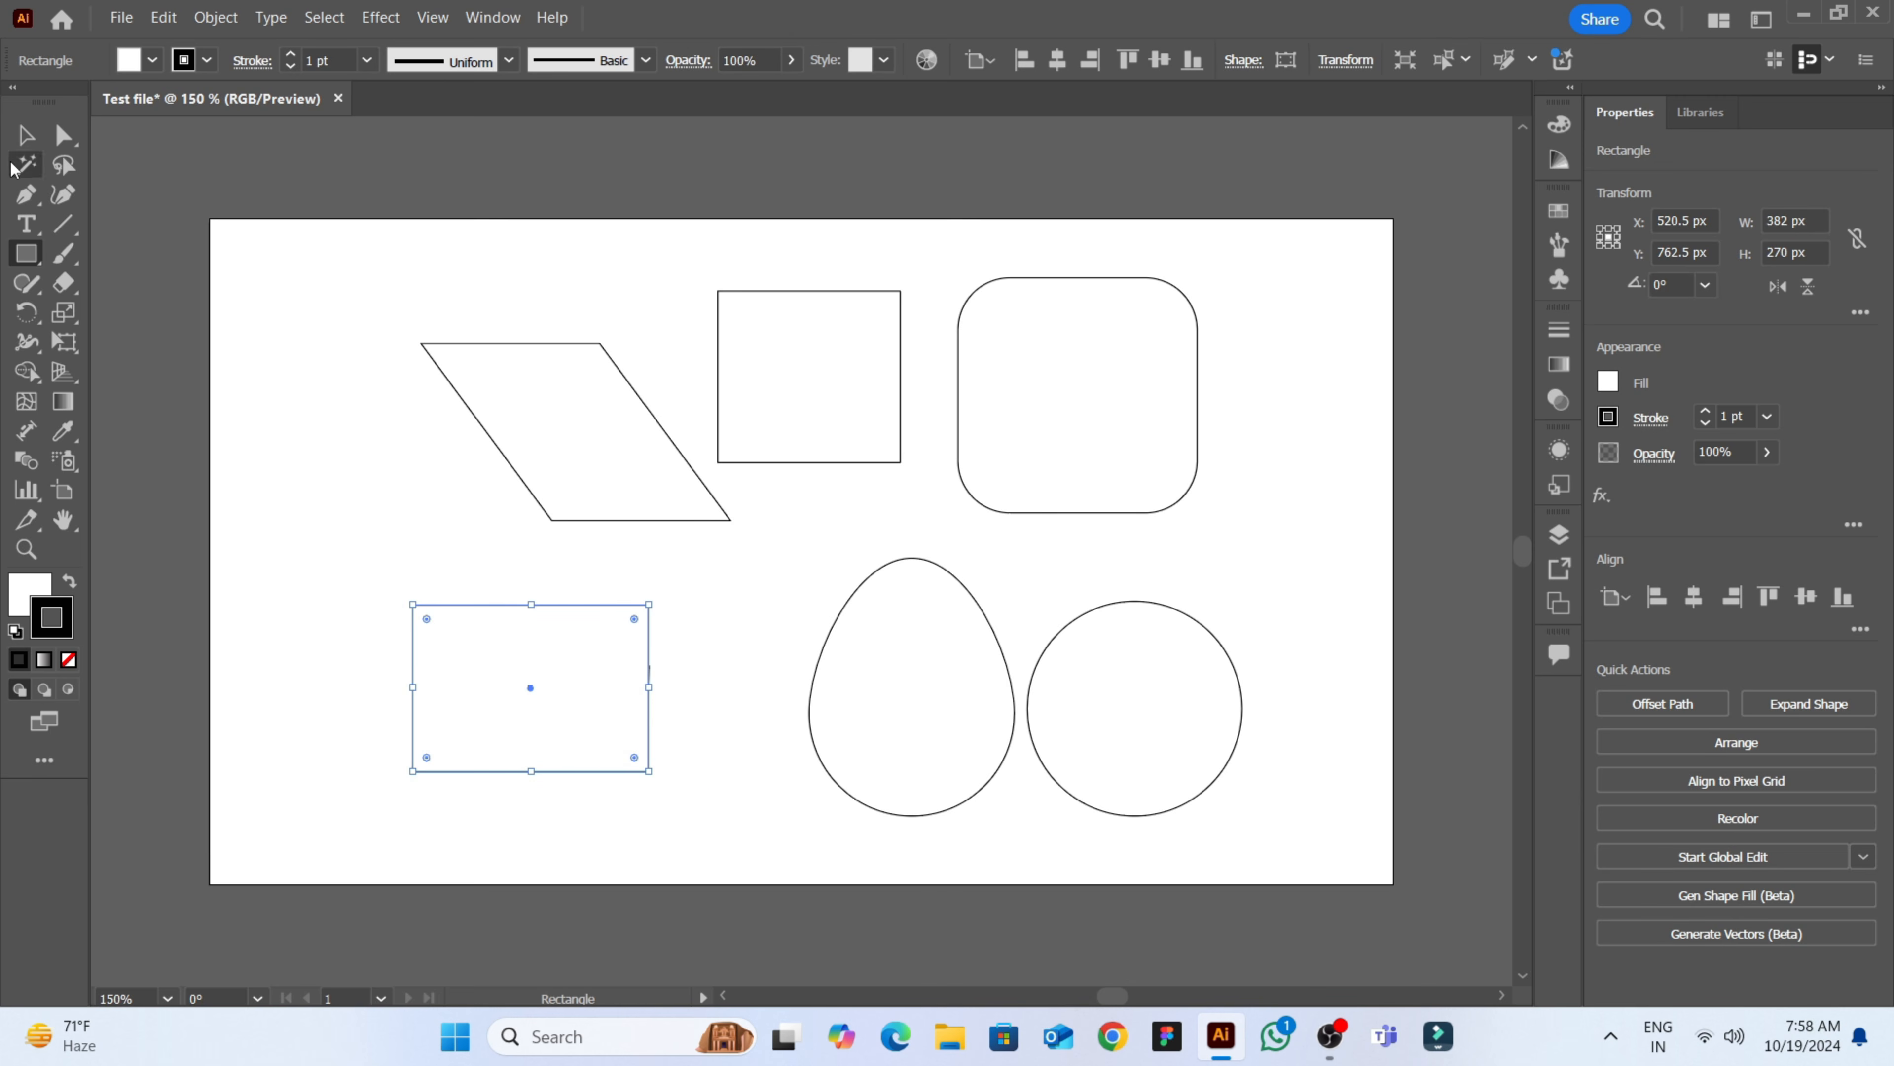
click(25, 135)
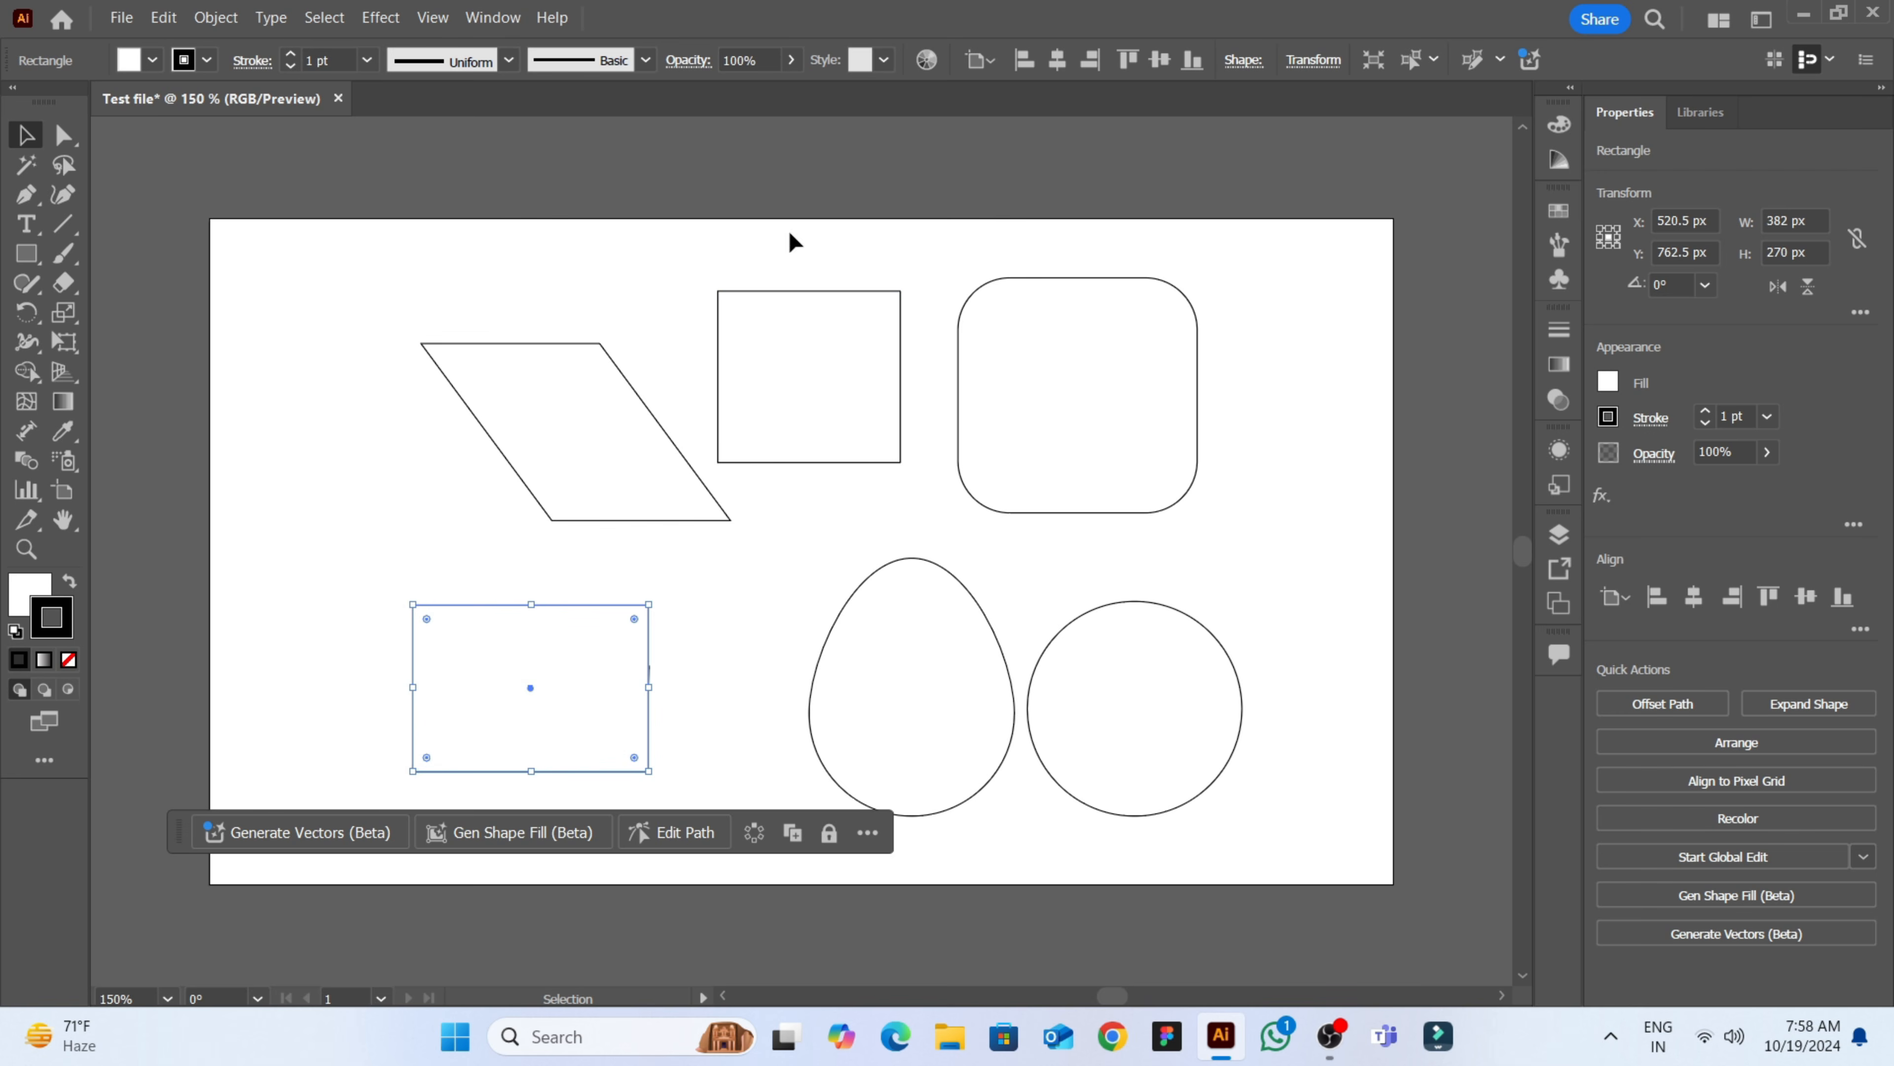
- Dock the Layers panel beside Libraries and move the new rectangle below the notched path in Layer 1
click(478, 11)
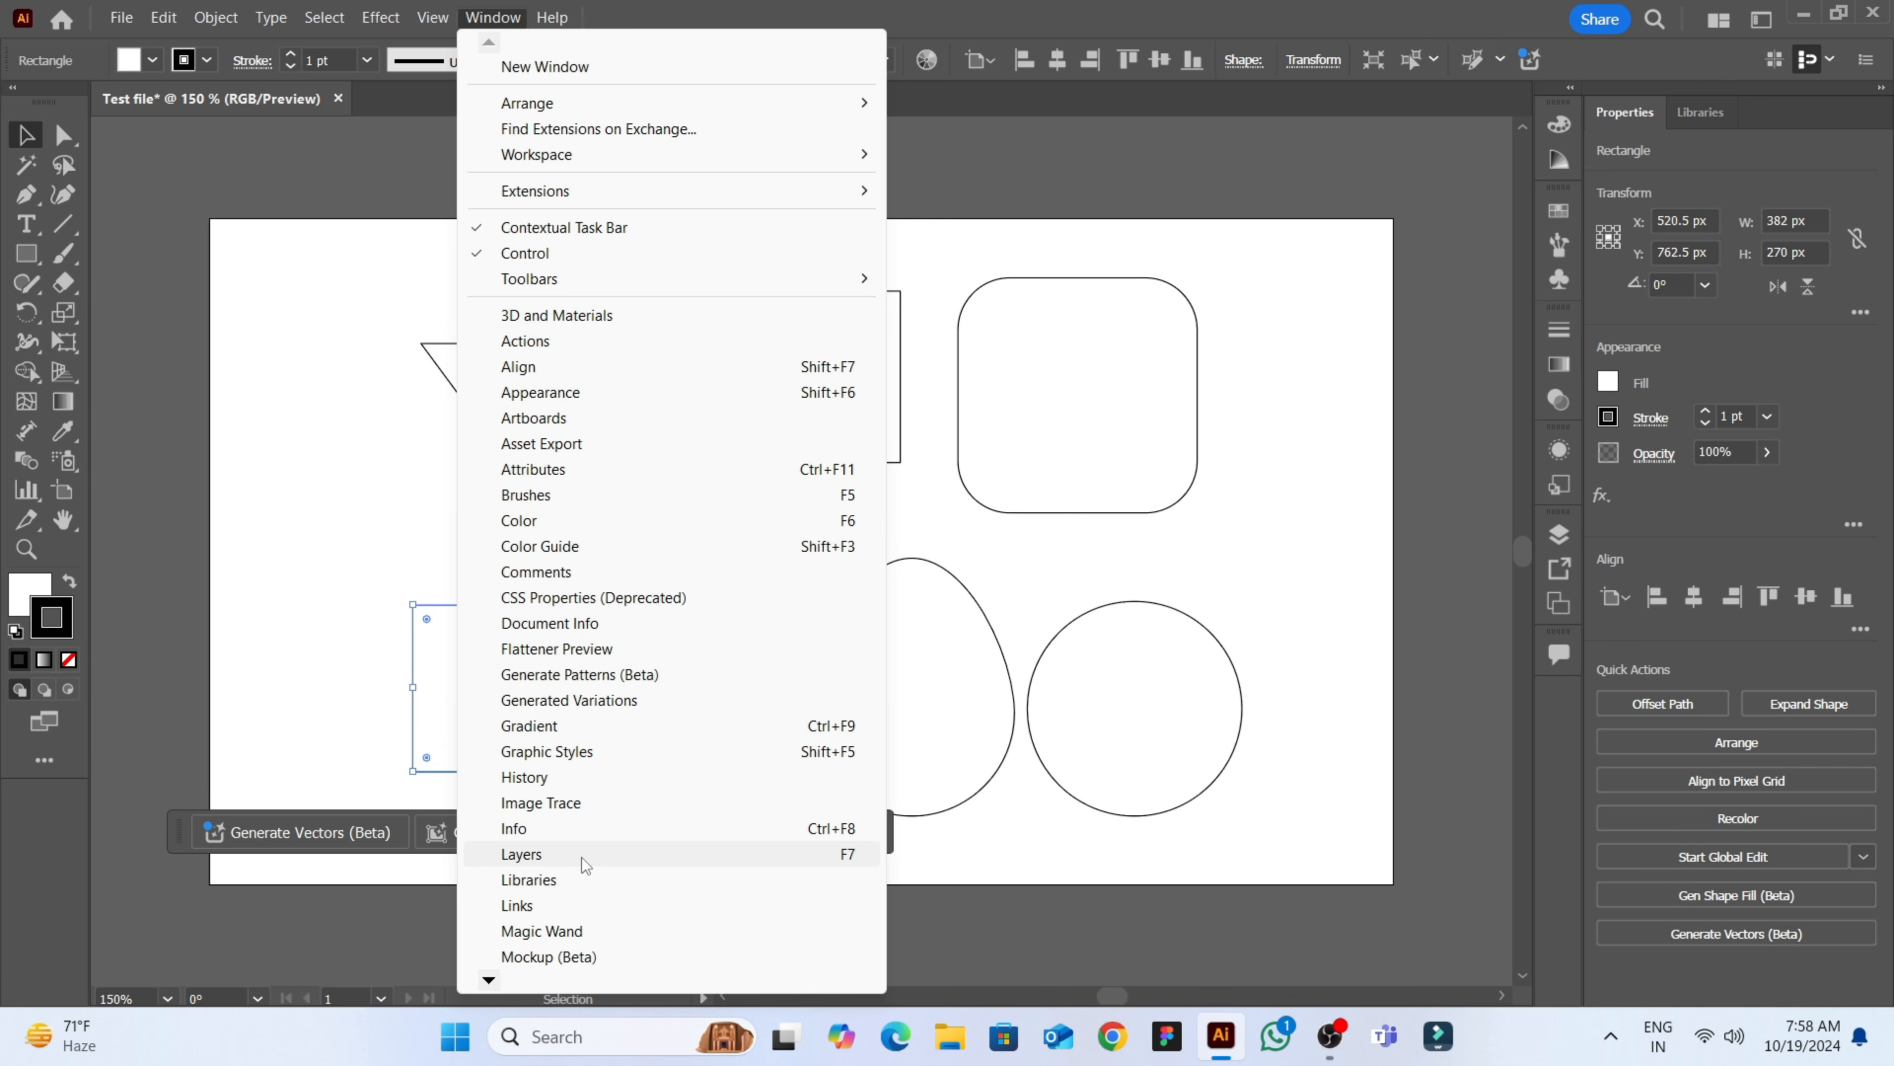
click(614, 856)
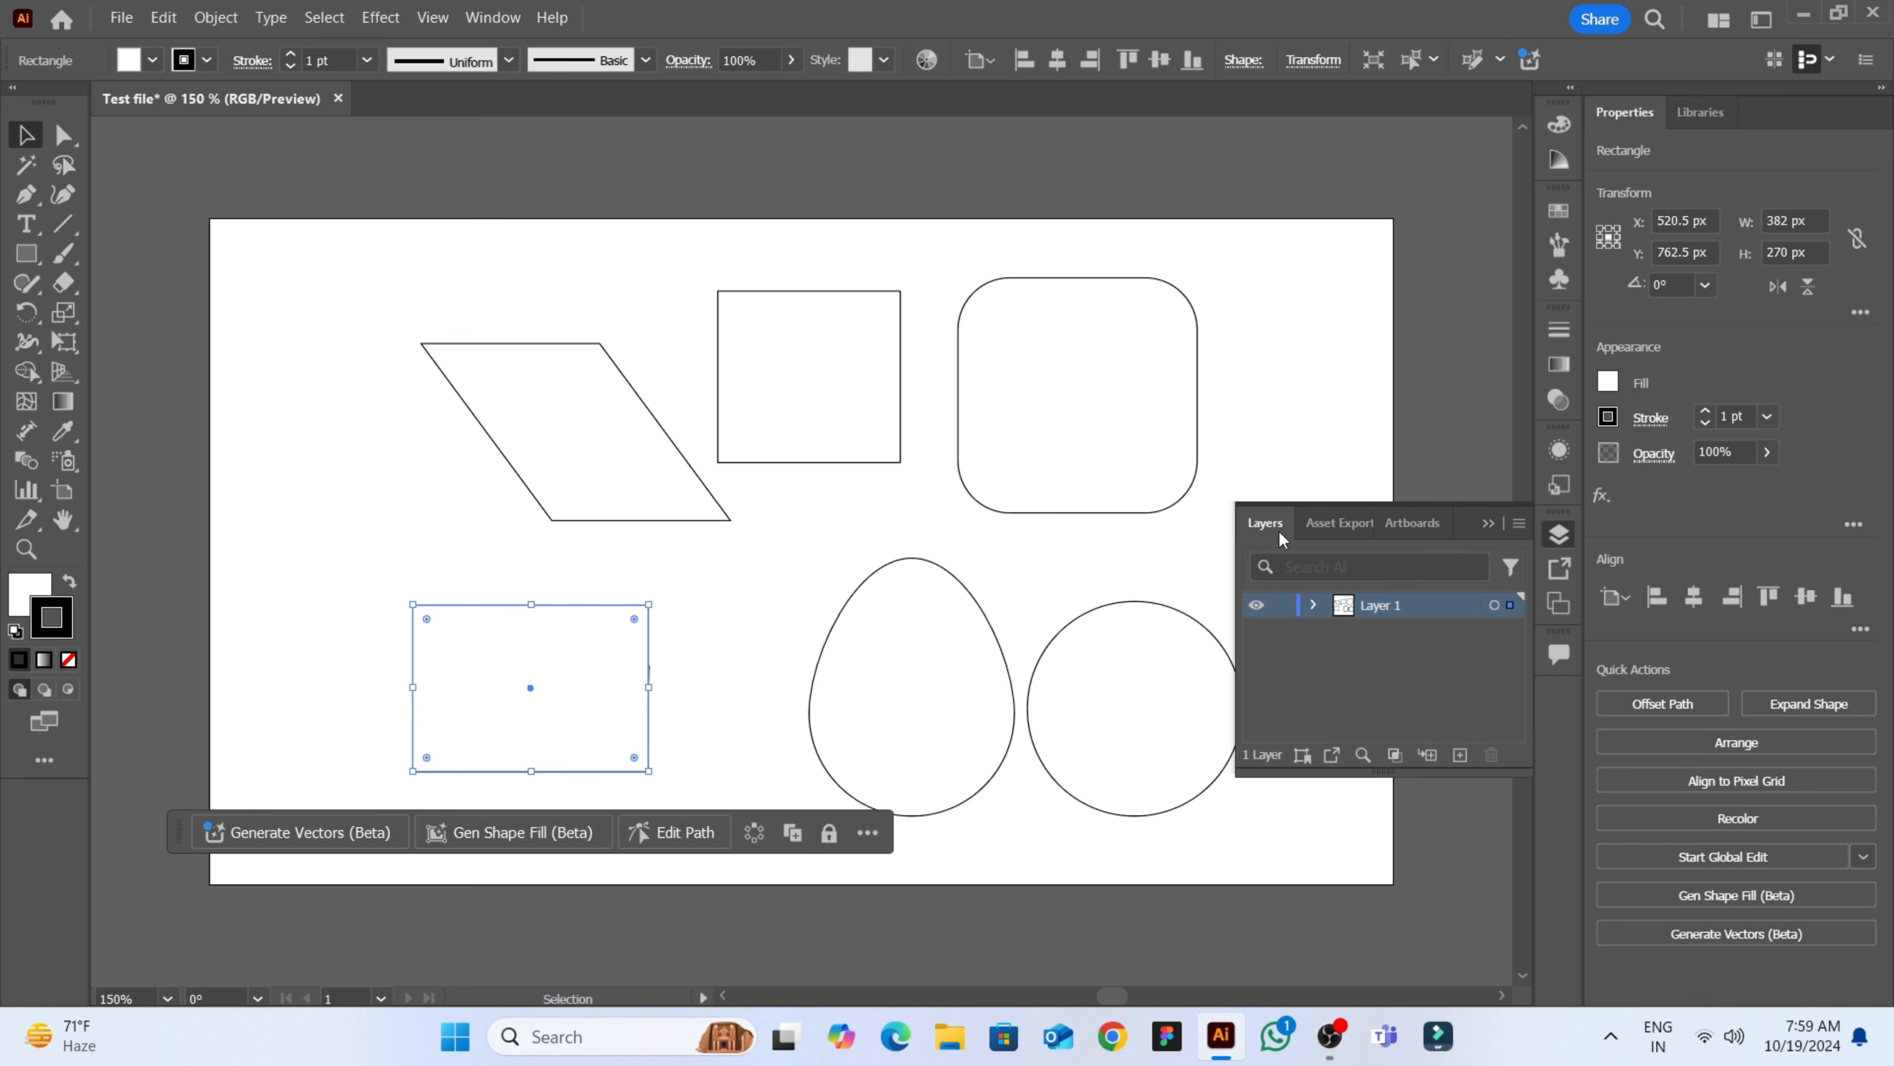
drag(1265, 522, 1785, 120)
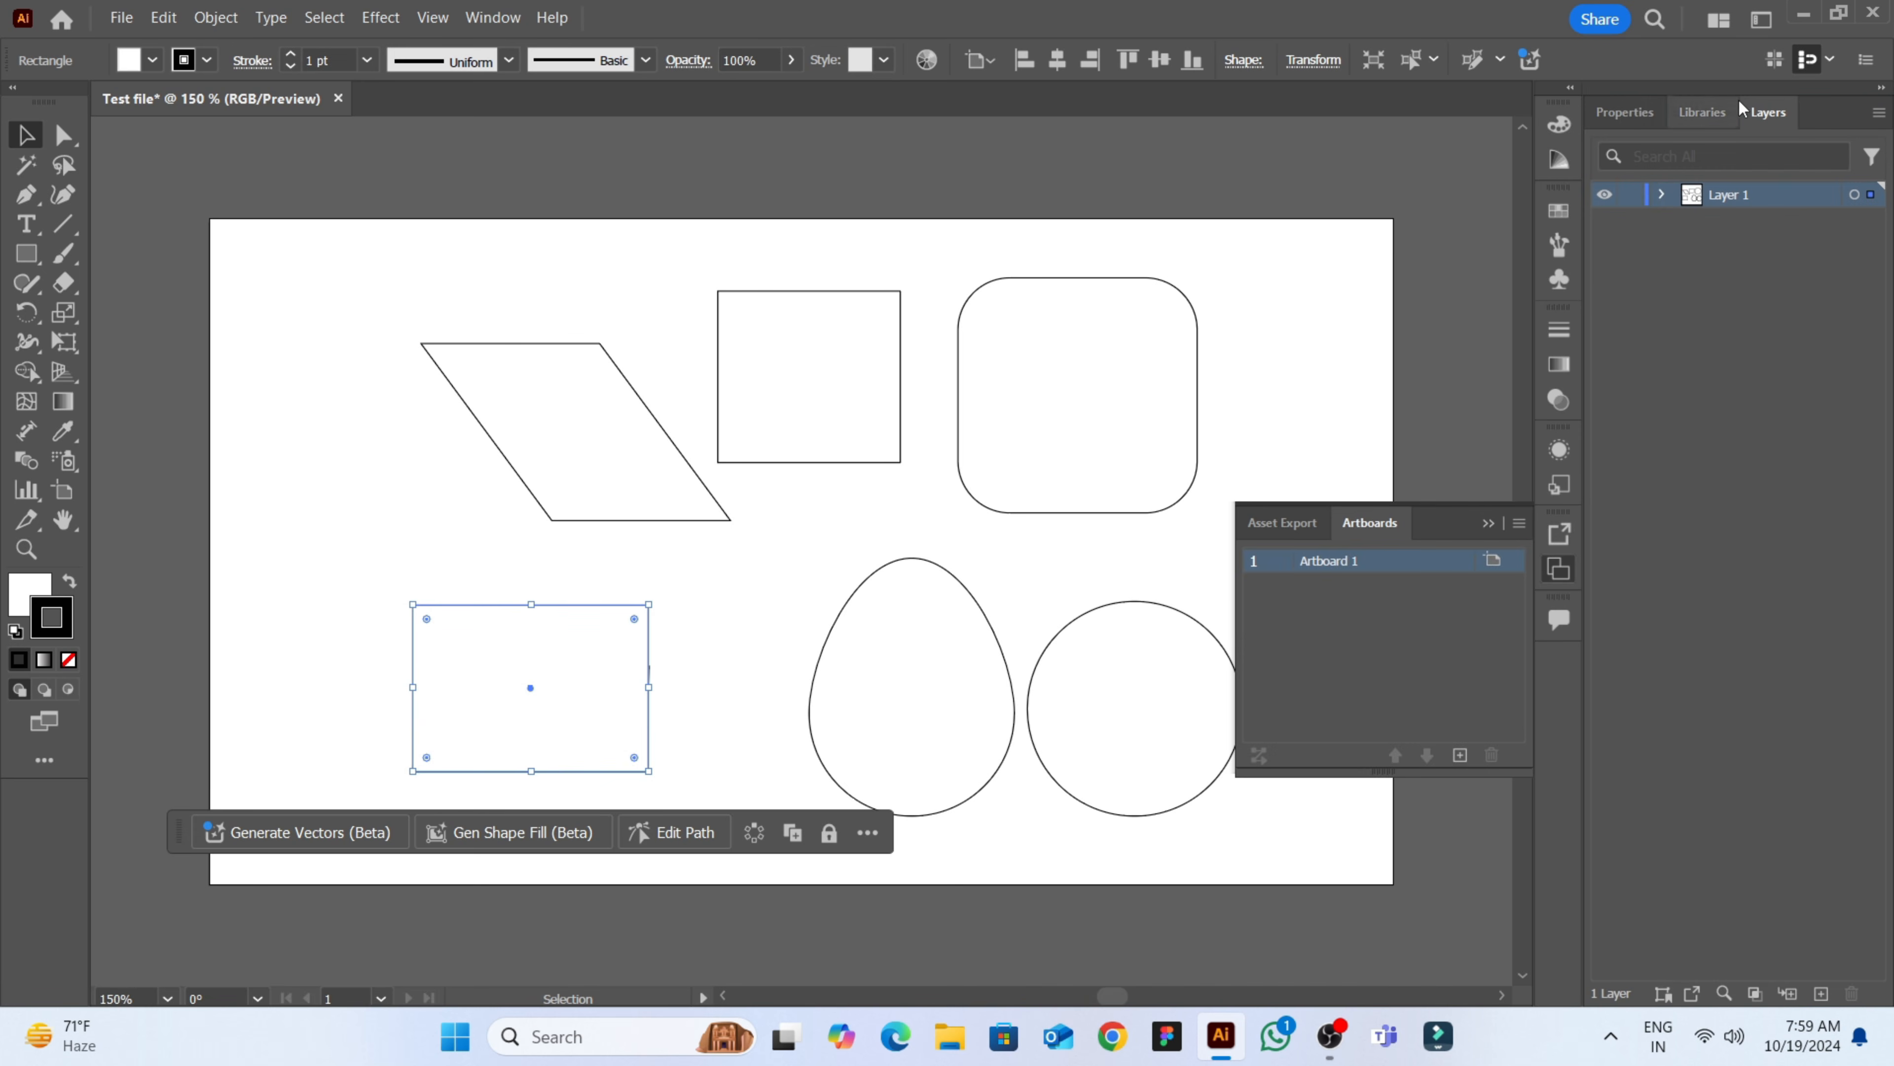
click(1492, 525)
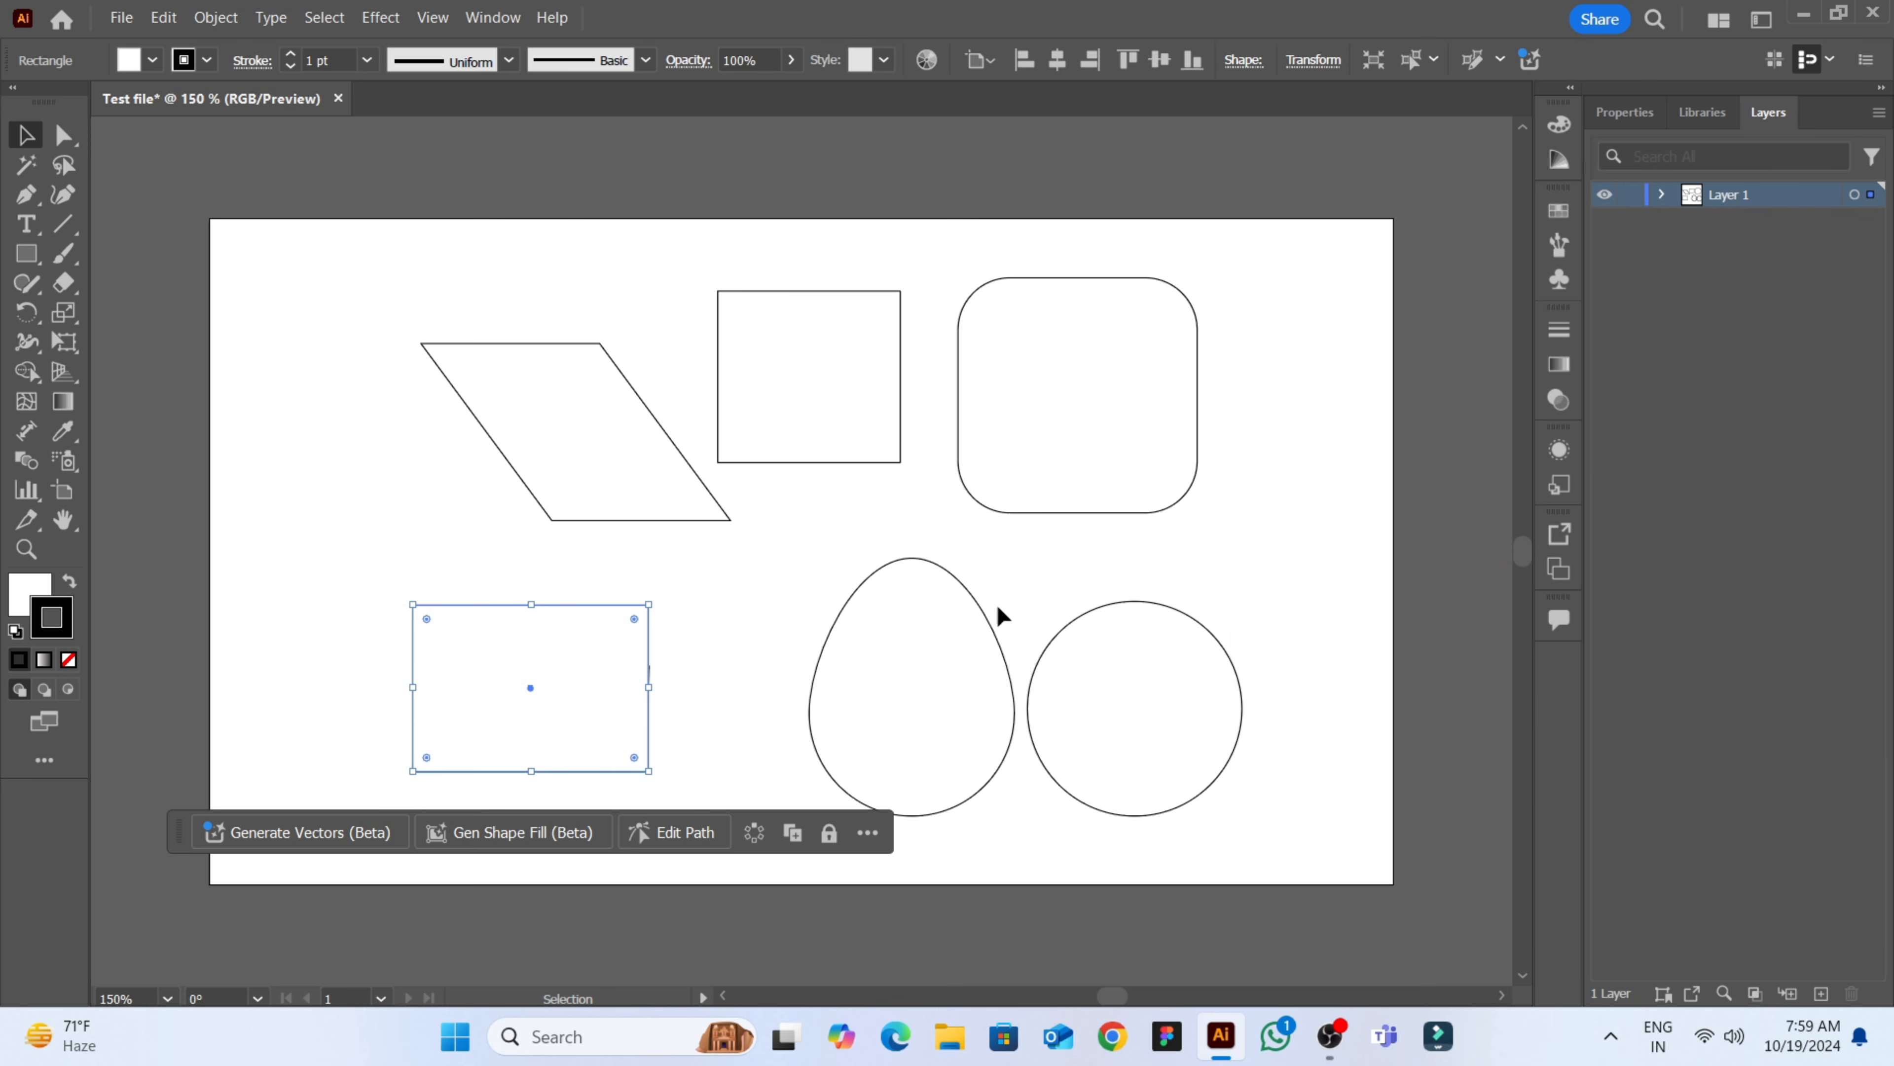
click(1661, 195)
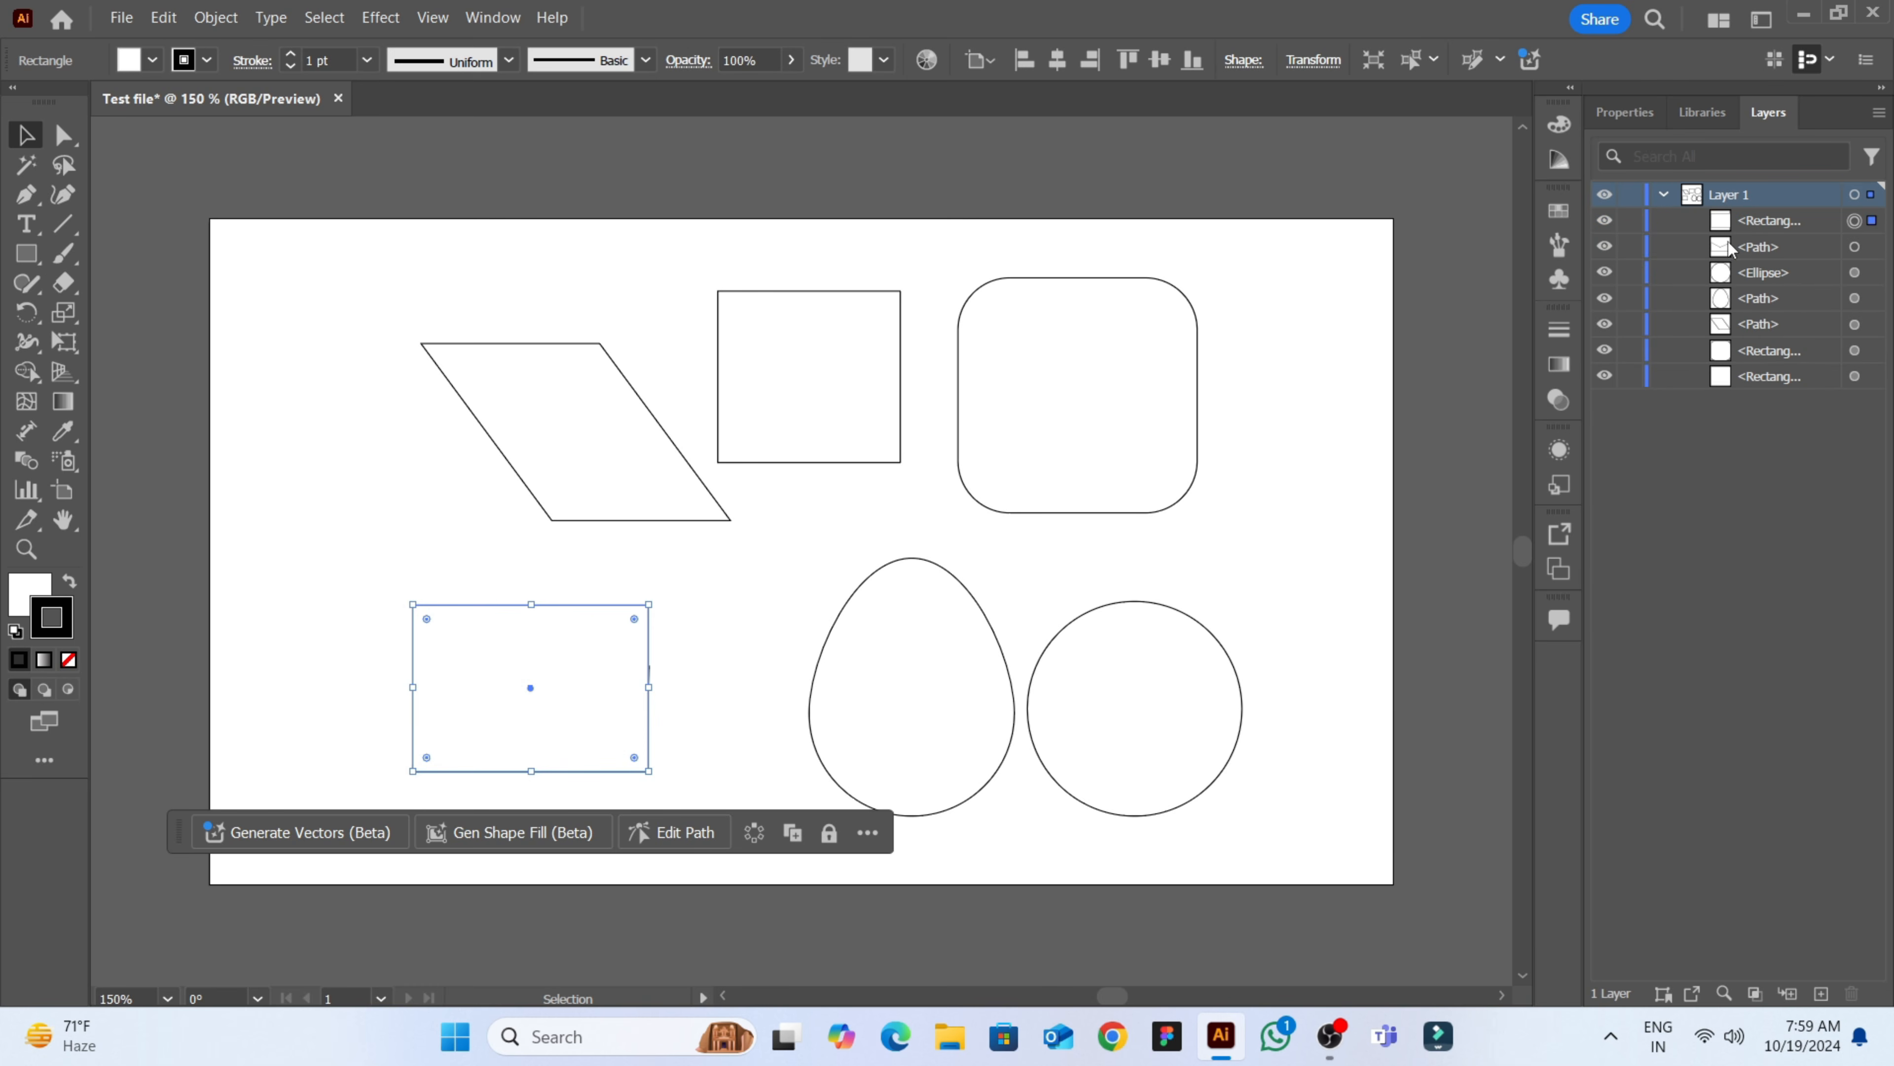
drag(1741, 224, 1744, 270)
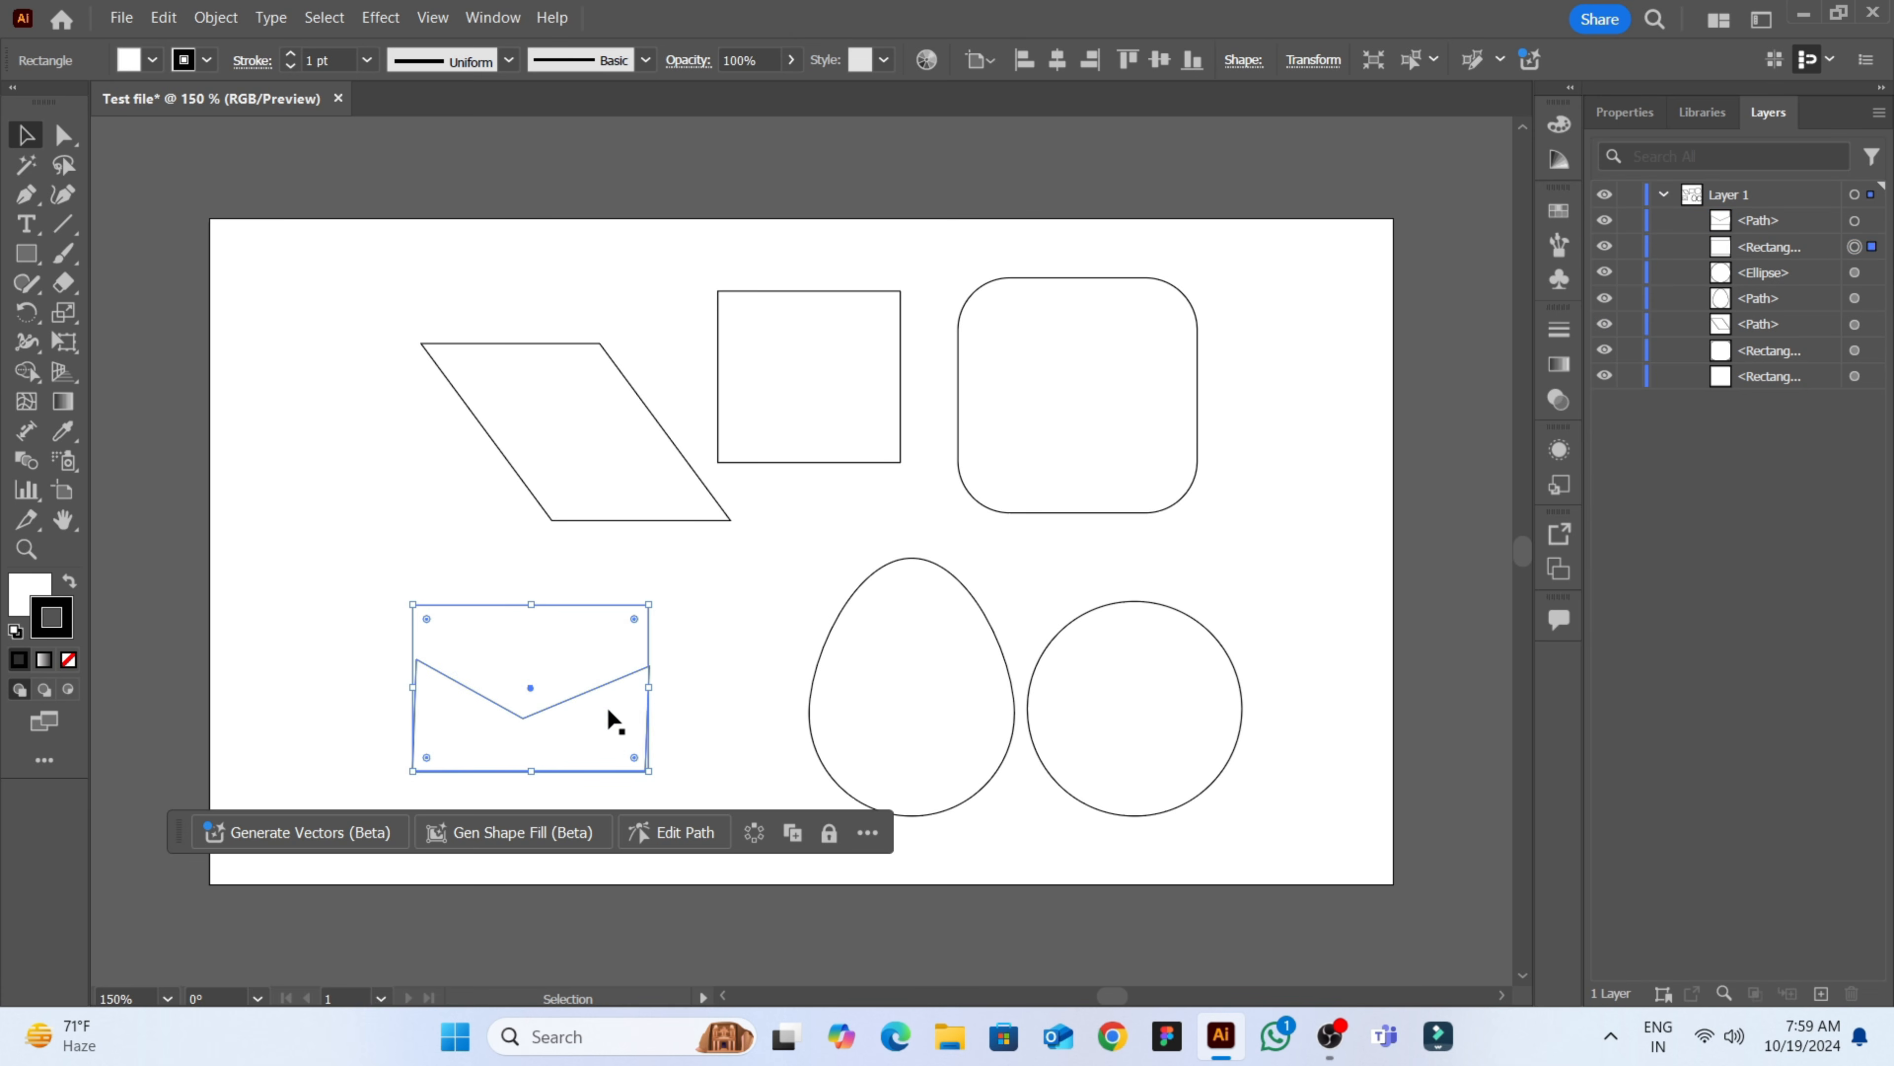
- Align the notched path's upper-left anchor with the rectangle's left edge and its lower-left anchor with the rectangle's corner using Direct Selection
click(63, 135)
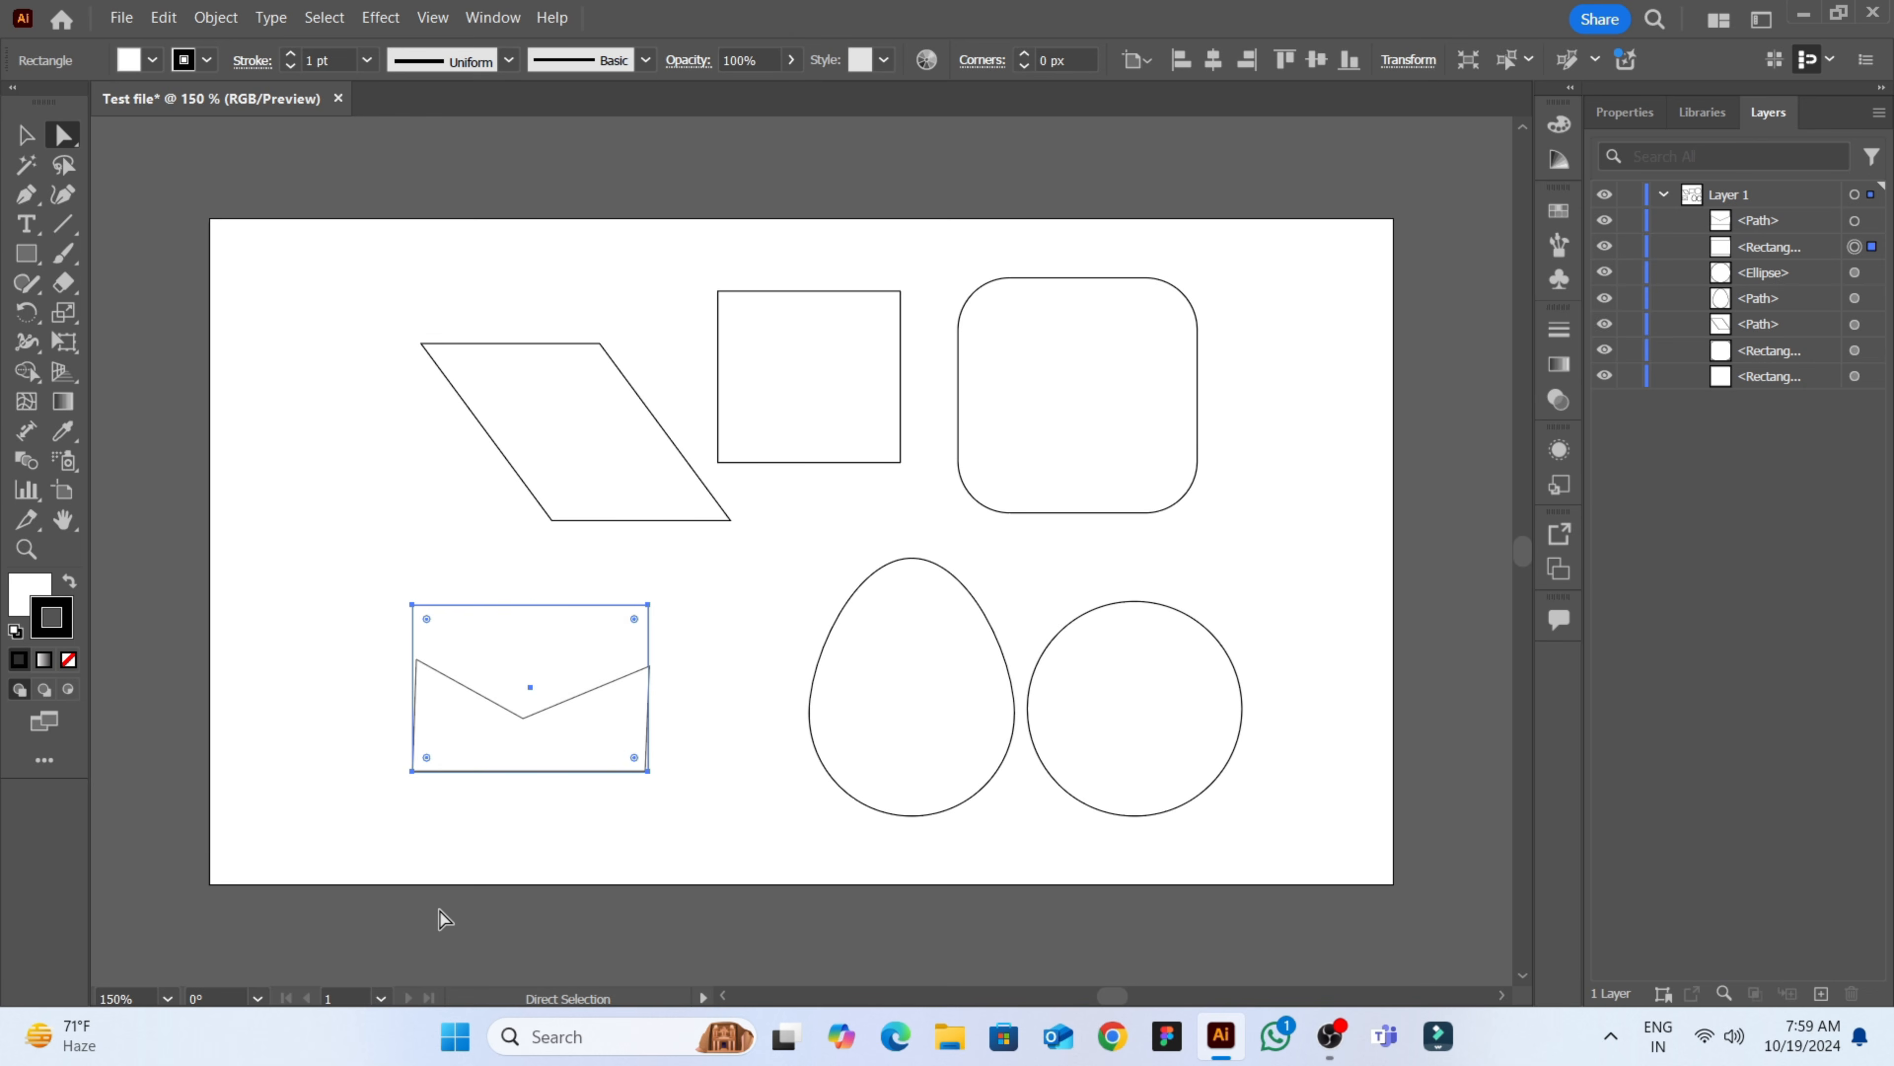
key(ctrl+=)
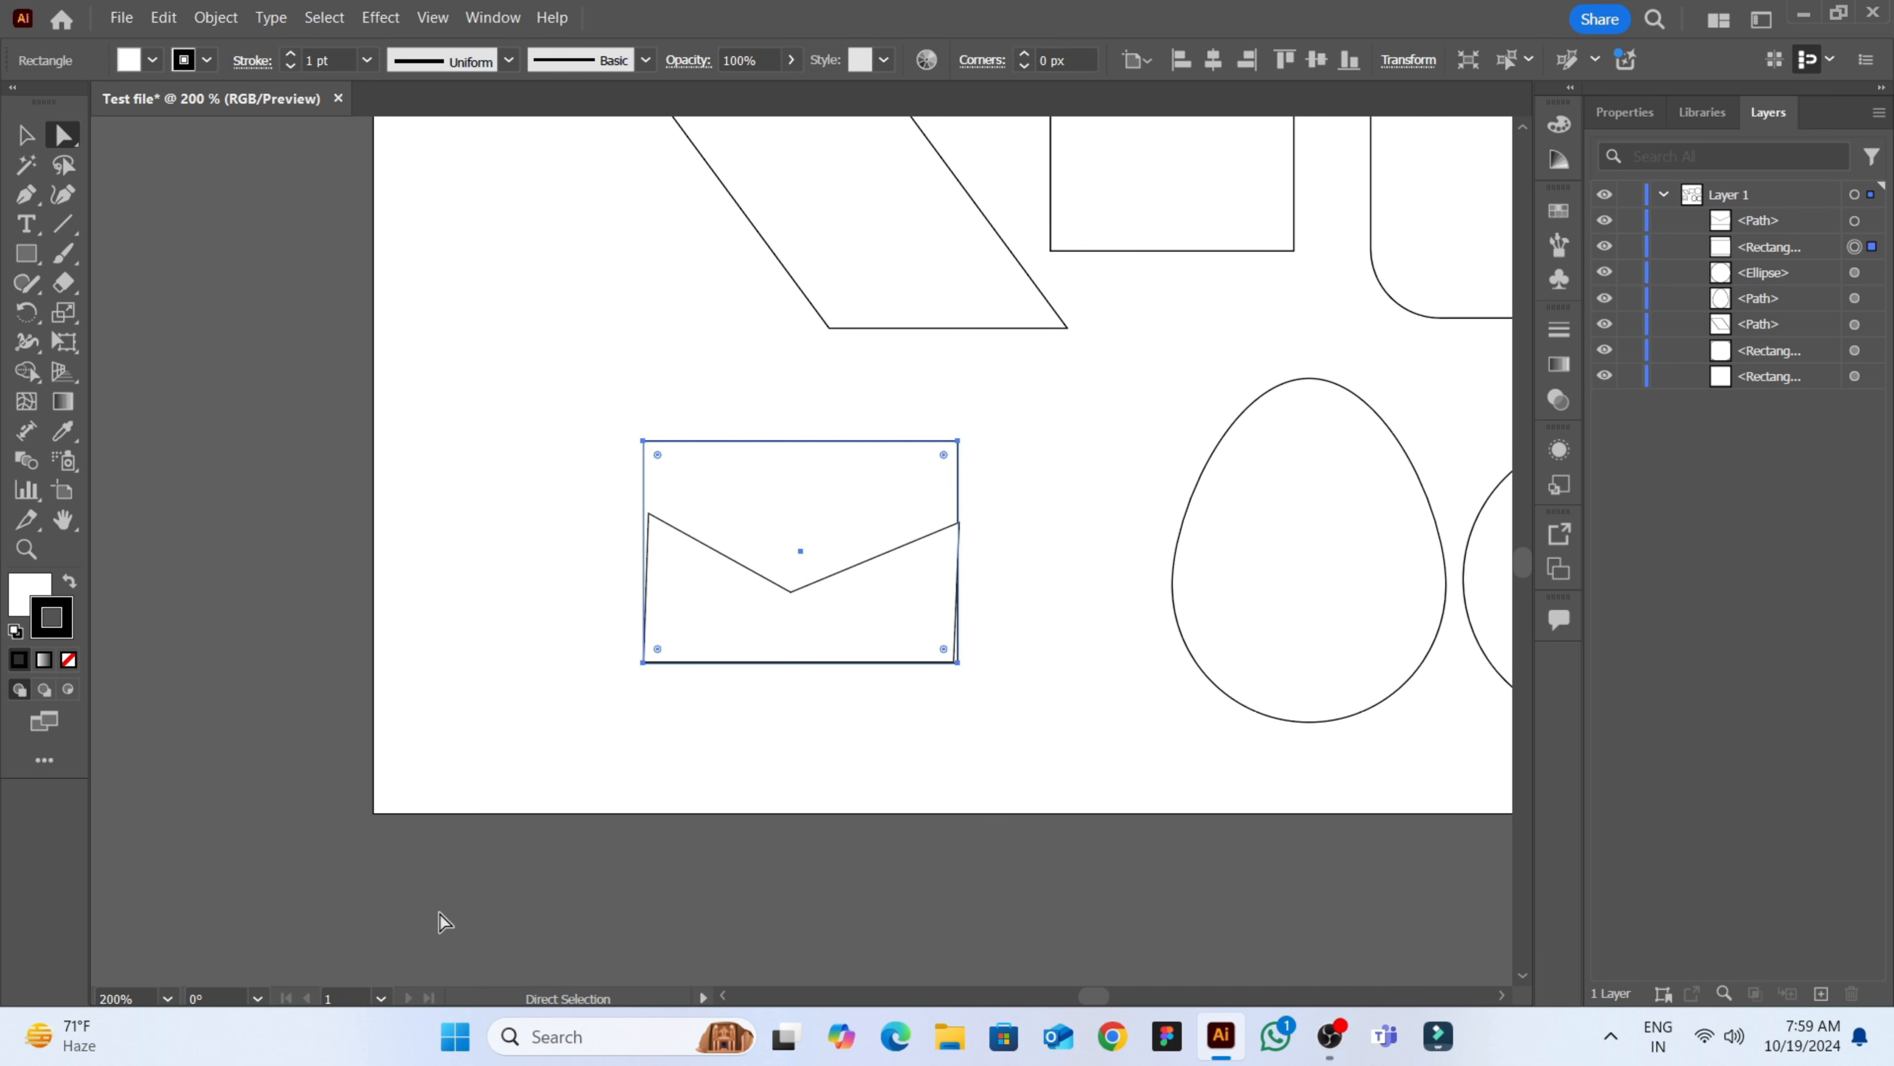
drag(783, 681, 752, 765)
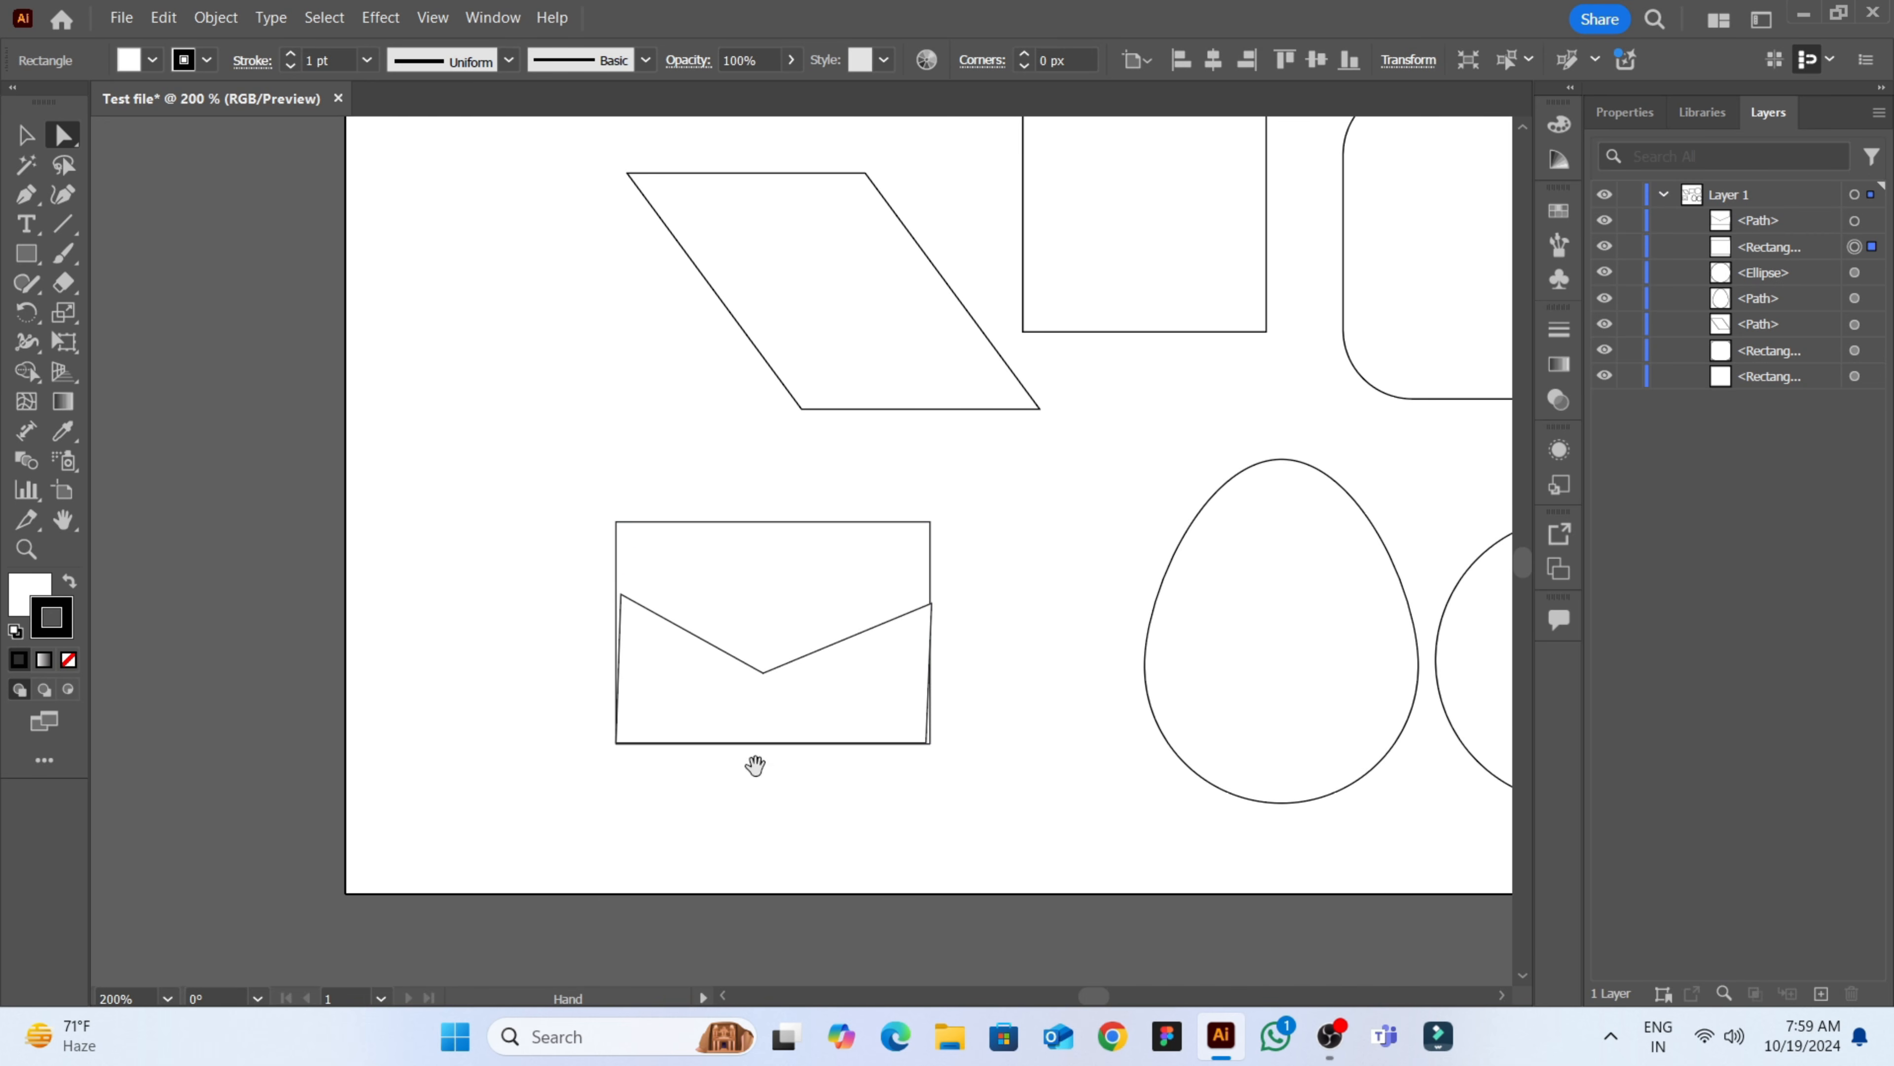
click(736, 664)
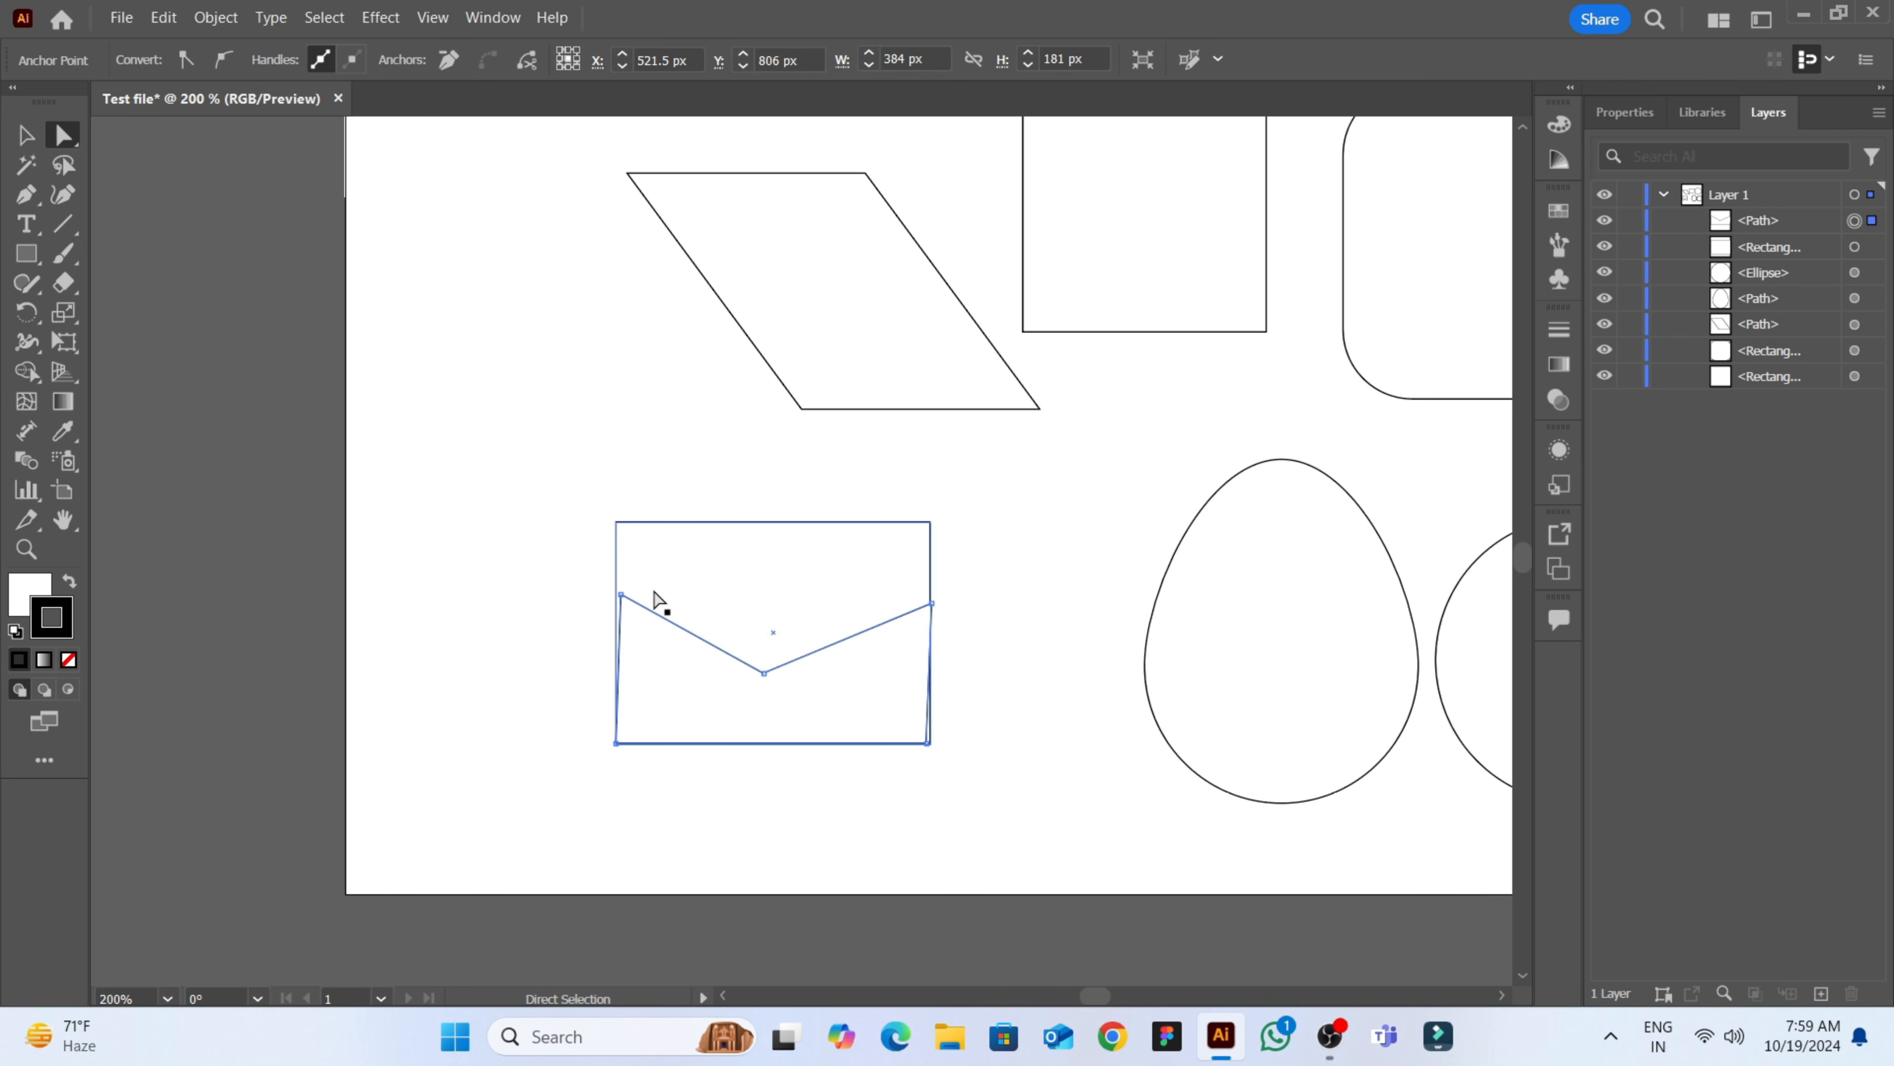
click(632, 603)
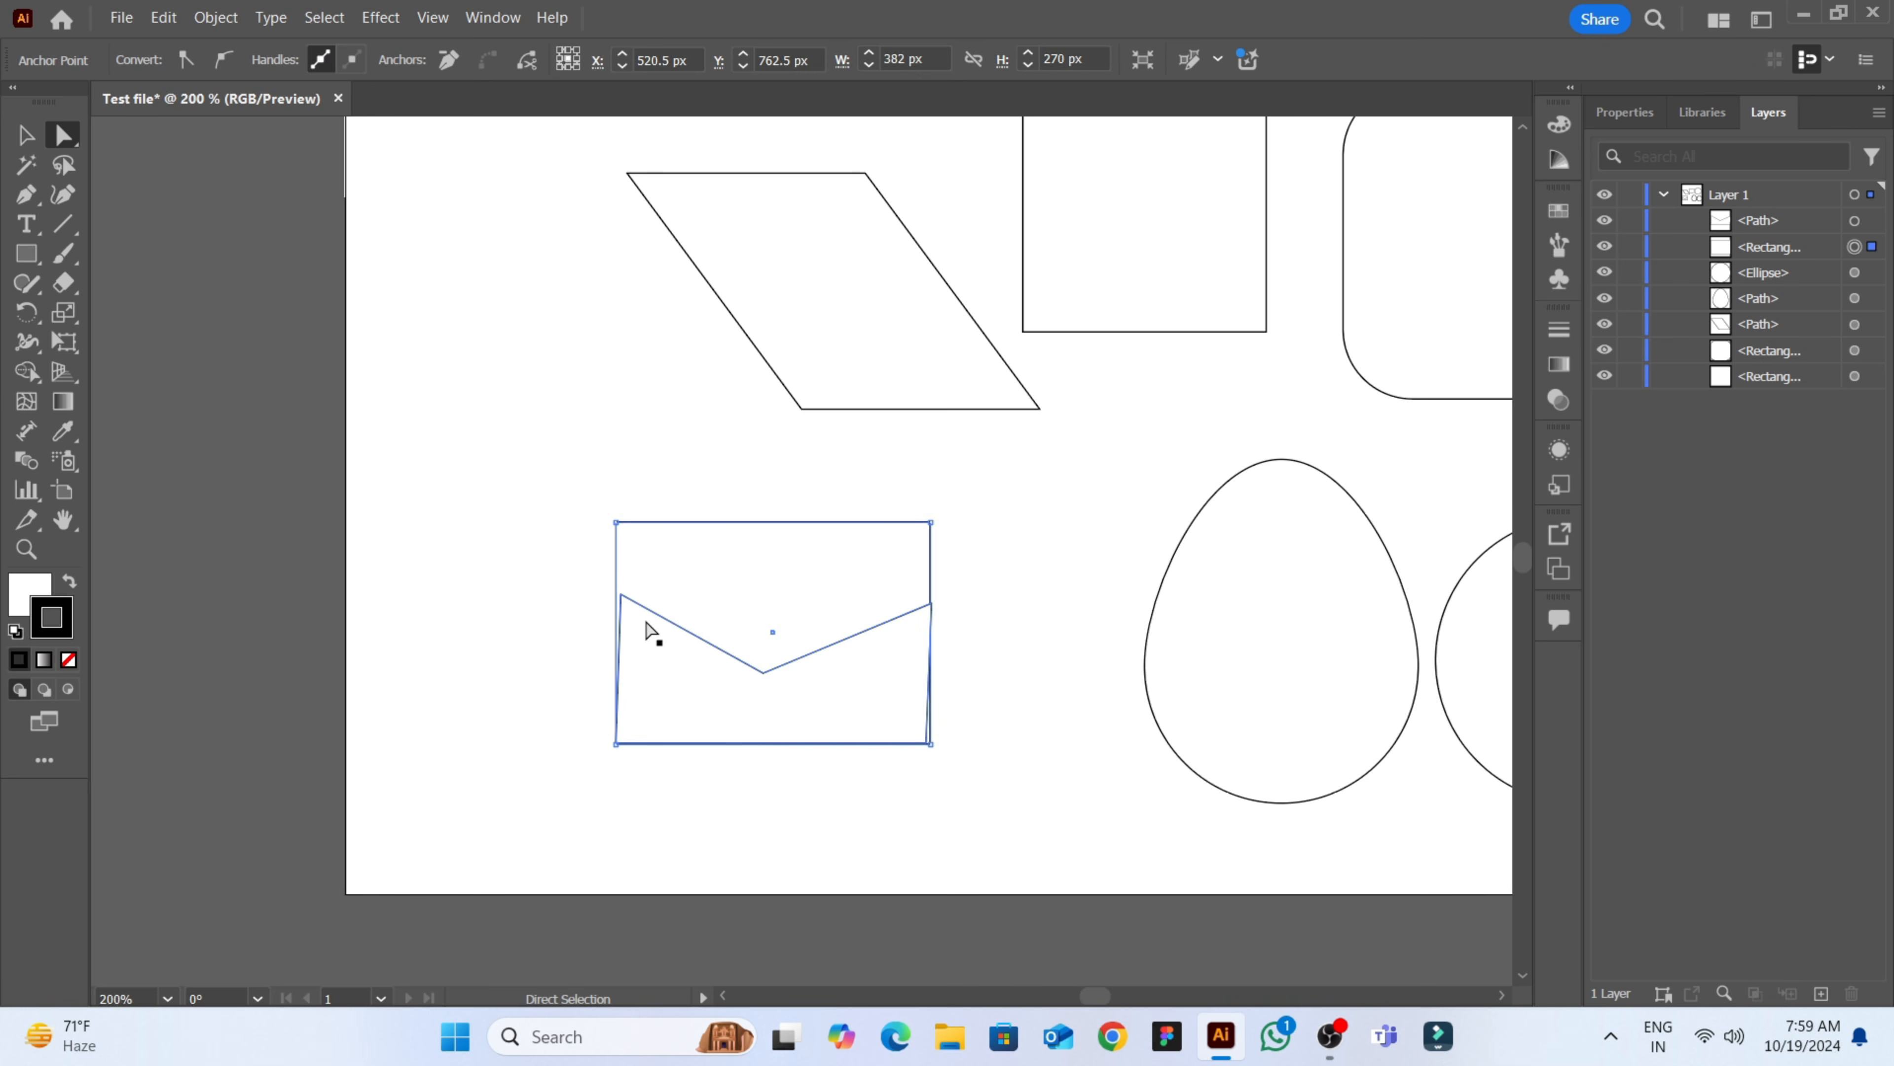
key(ctrl+equal)
key(ctrl+equal)
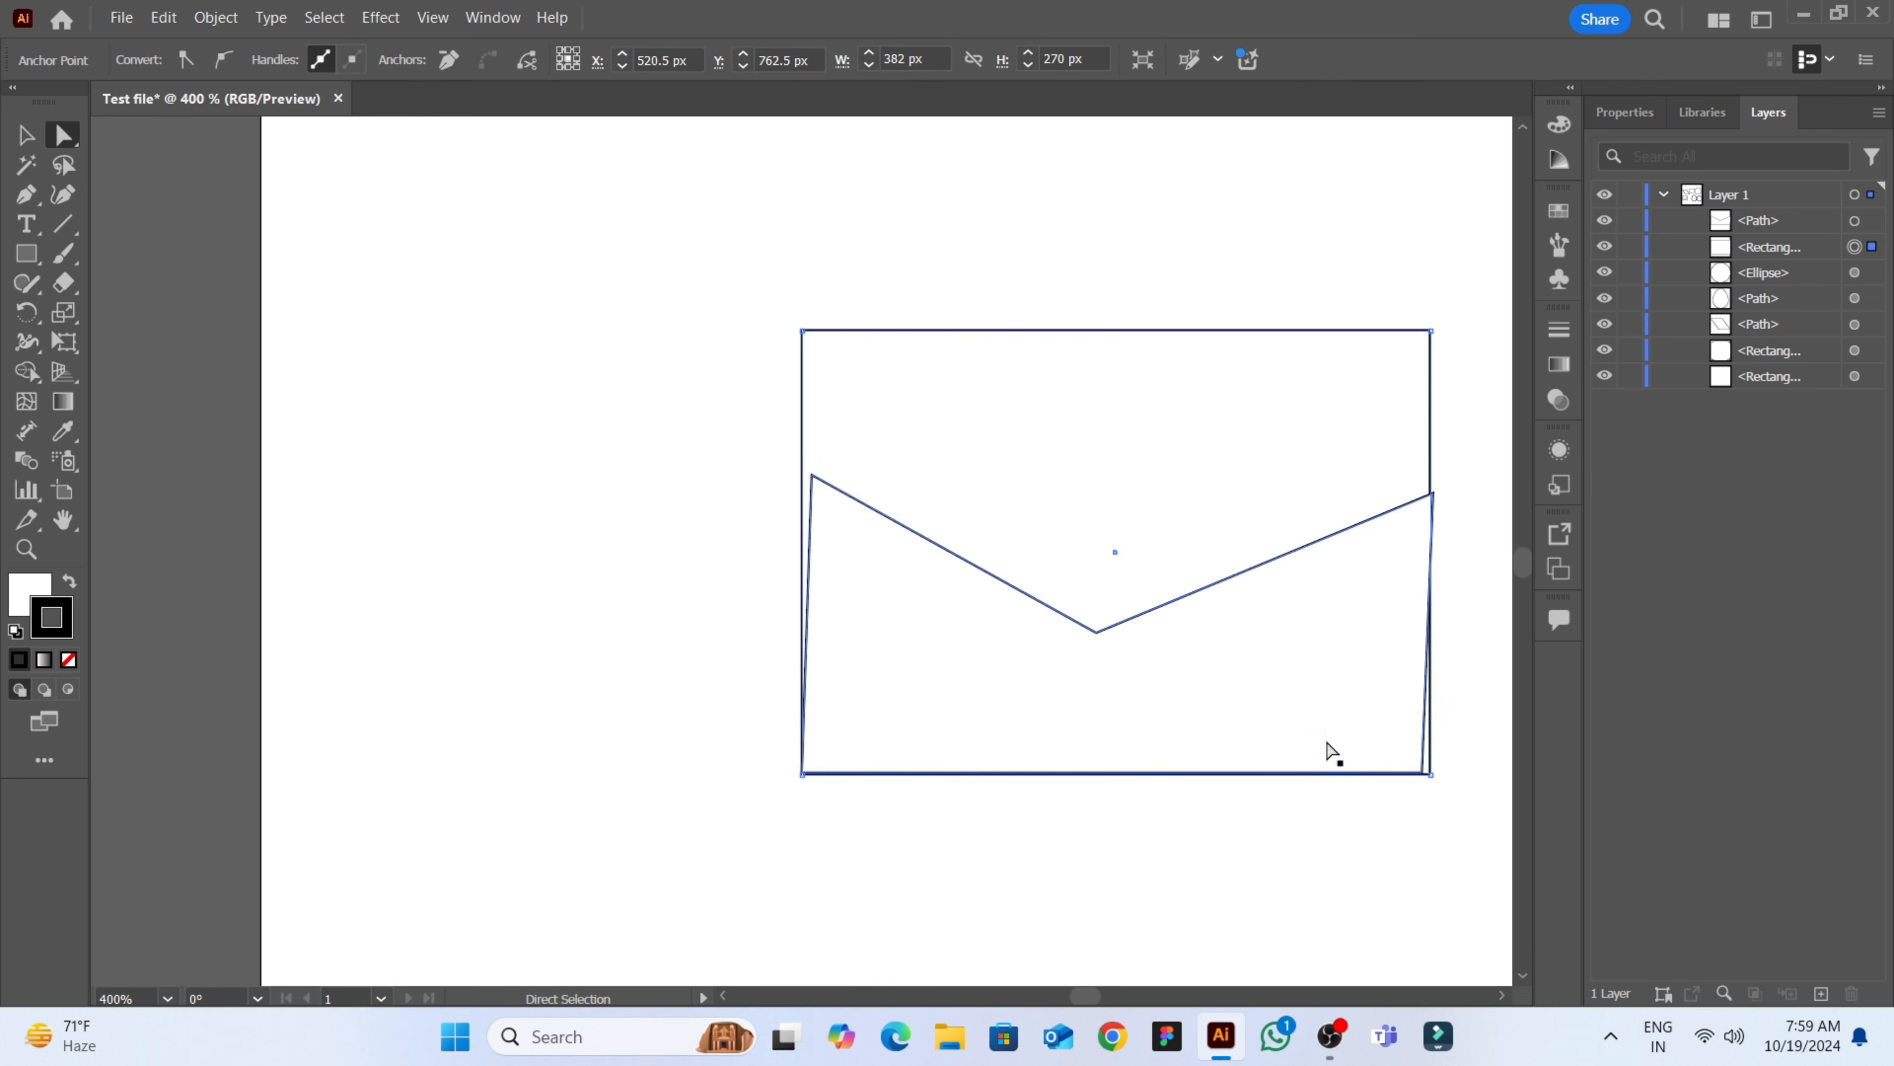
click(845, 504)
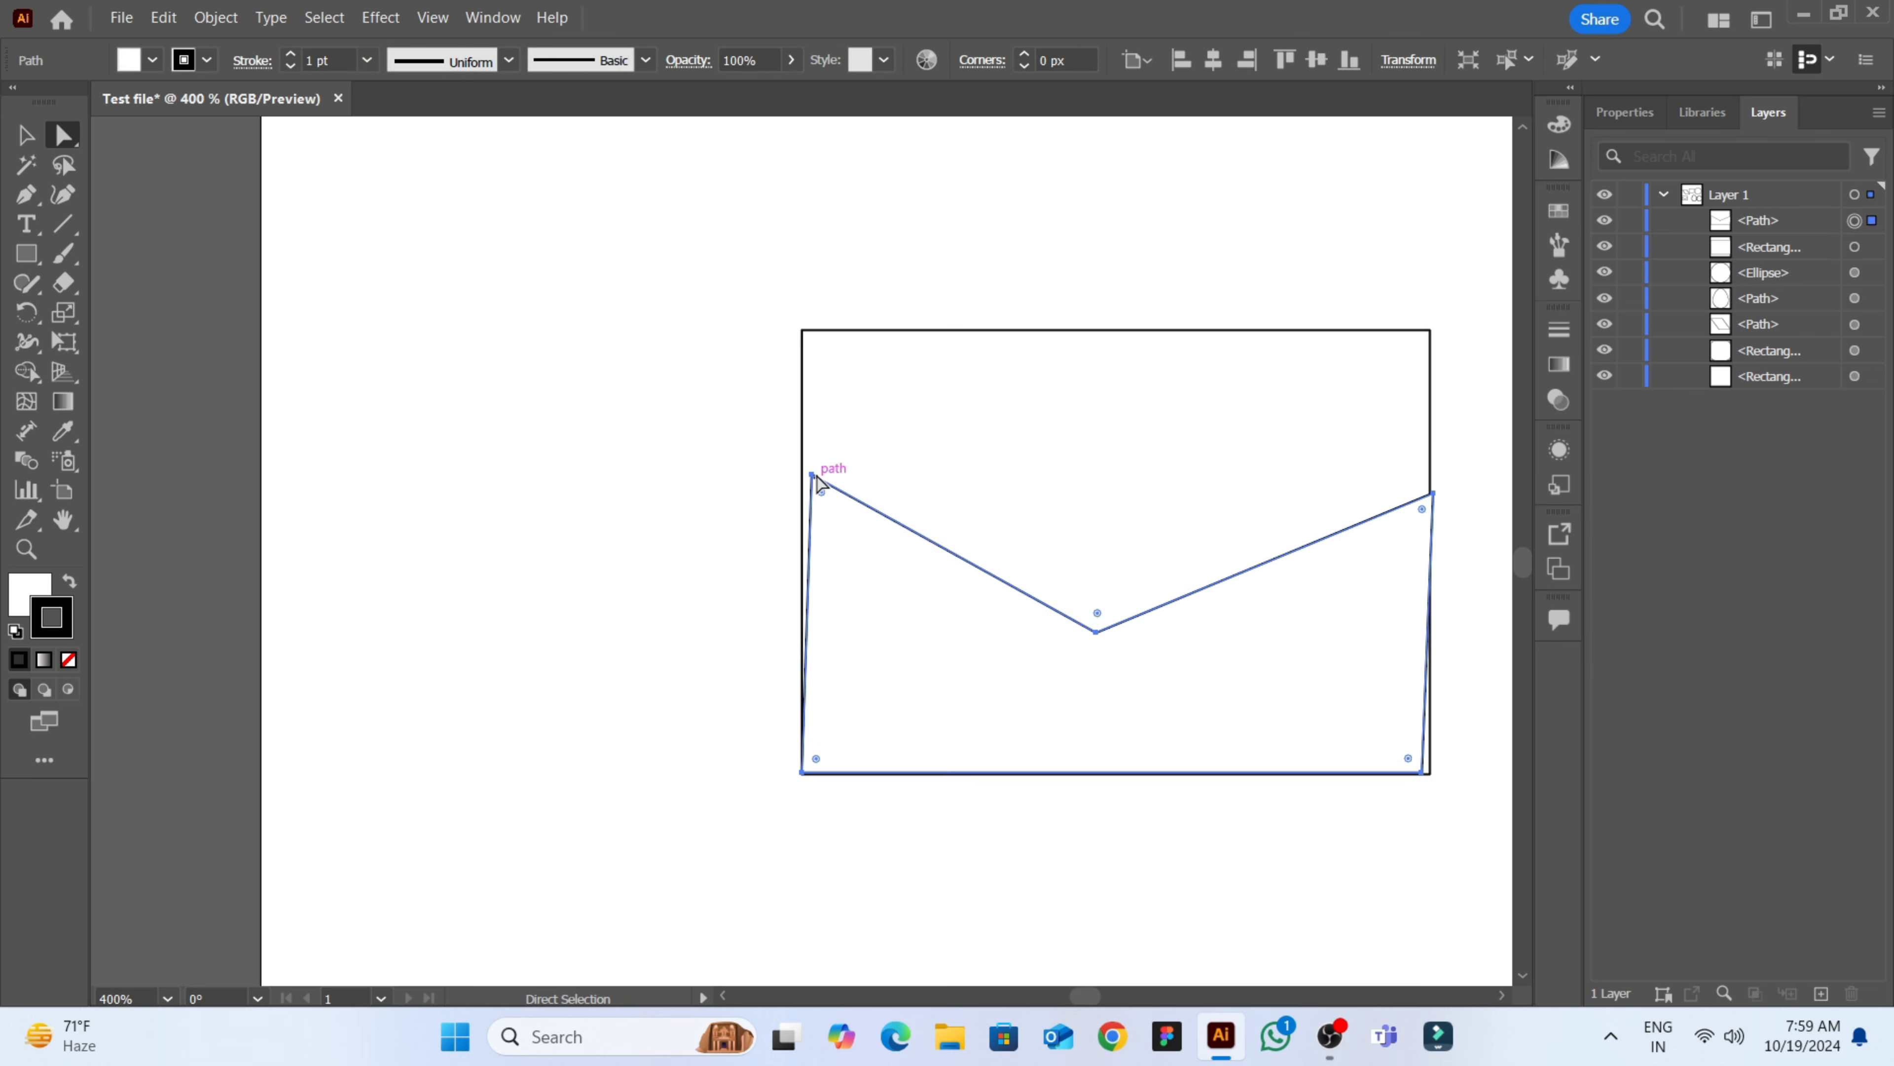
drag(807, 521, 798, 520)
key(ctrl+z)
key(ctrl+z)
drag(791, 753, 802, 774)
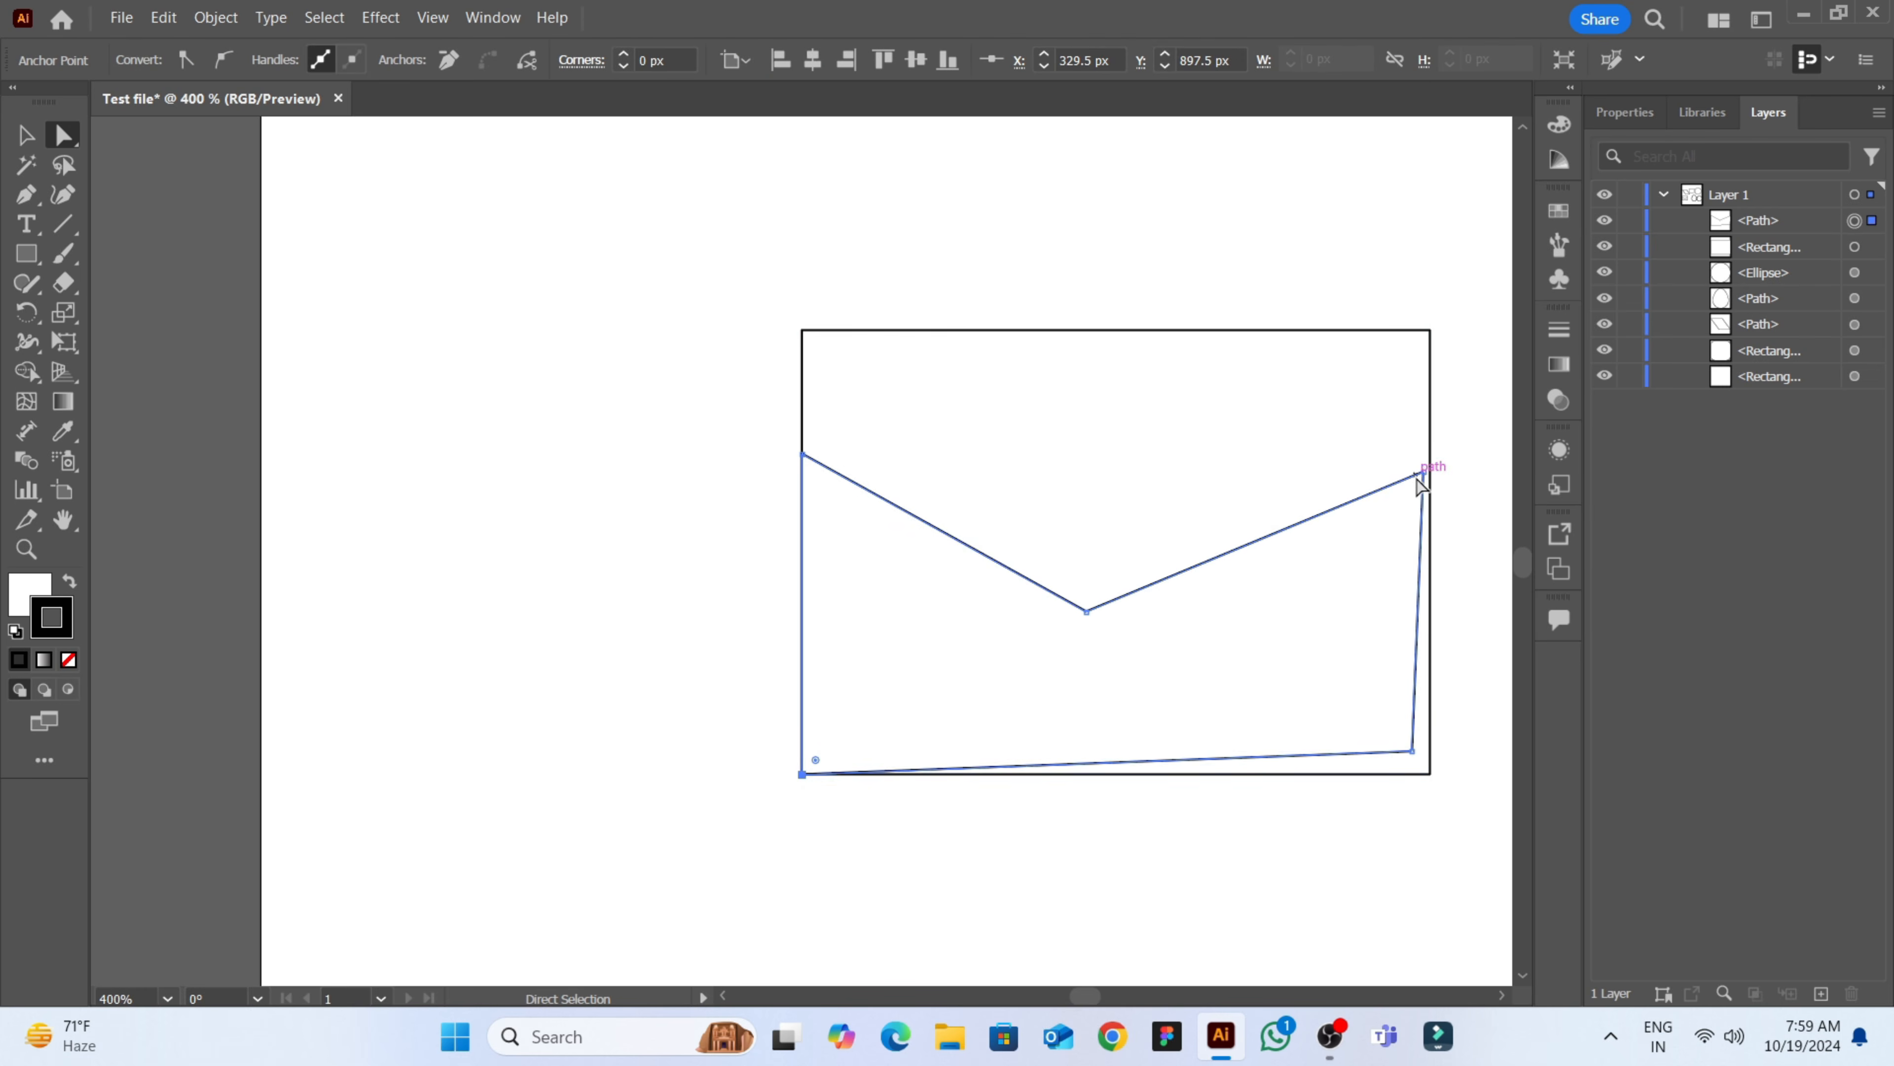
- Align the path's two right anchor points with the rectangle's right edge and lower corner, and move the notch point to the horizontal centre
click(1424, 477)
drag(1412, 750, 1431, 774)
drag(1424, 471, 1430, 469)
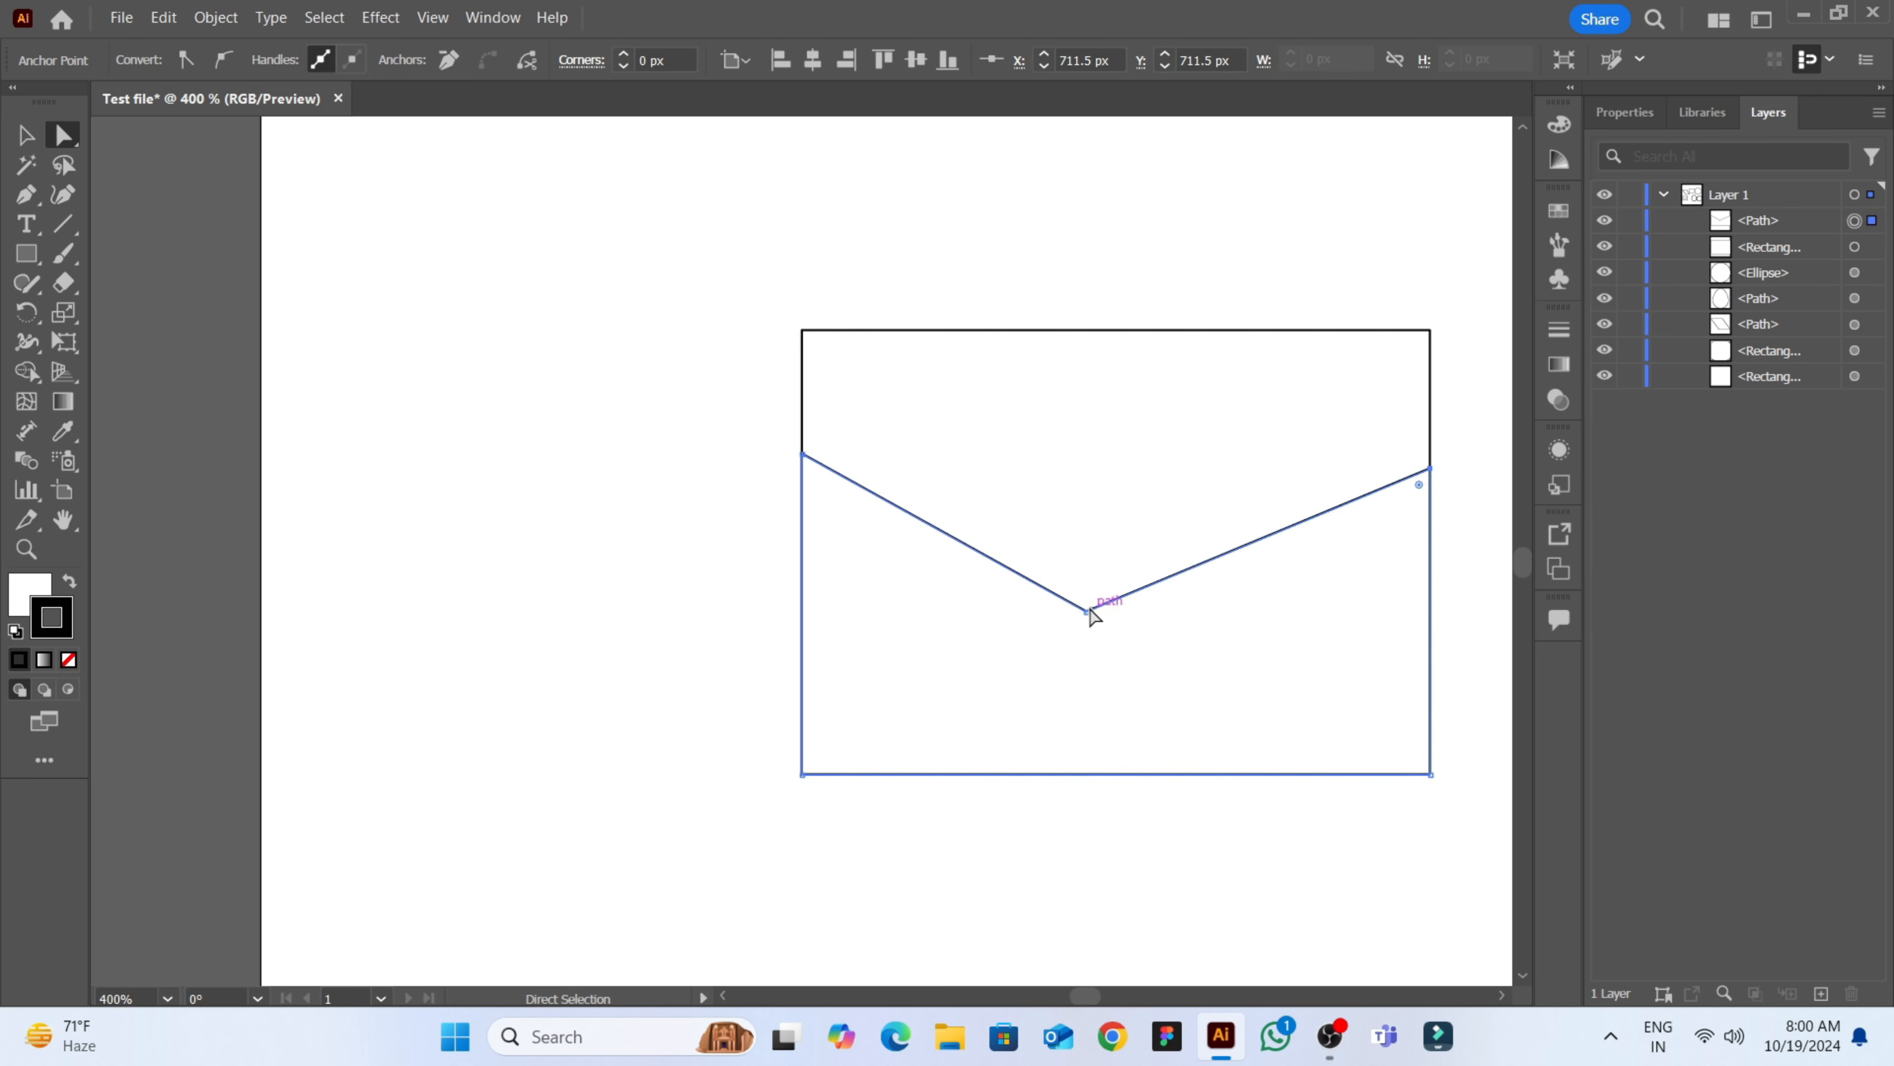
drag(1086, 612, 1119, 616)
click(909, 734)
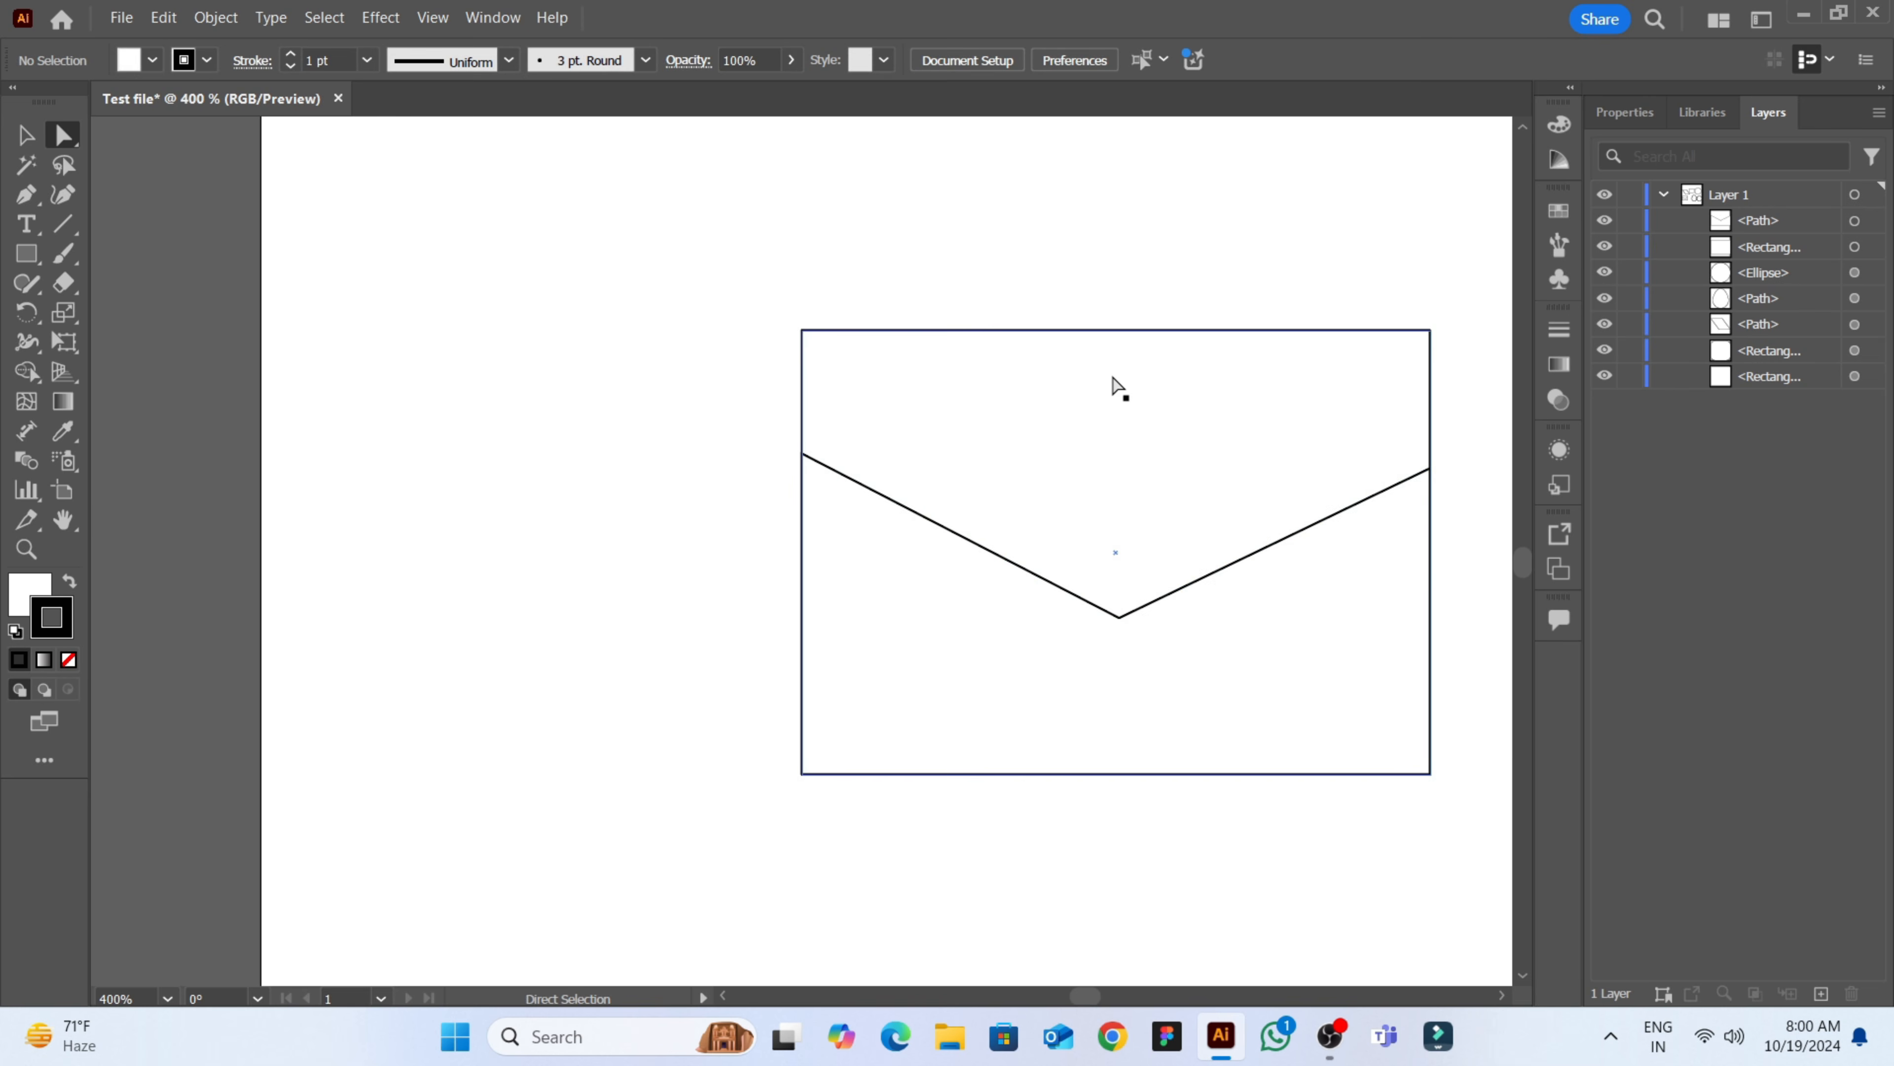
- Round all four corners of the envelope's back rectangle to about 18.5 px with its live corner control
click(958, 364)
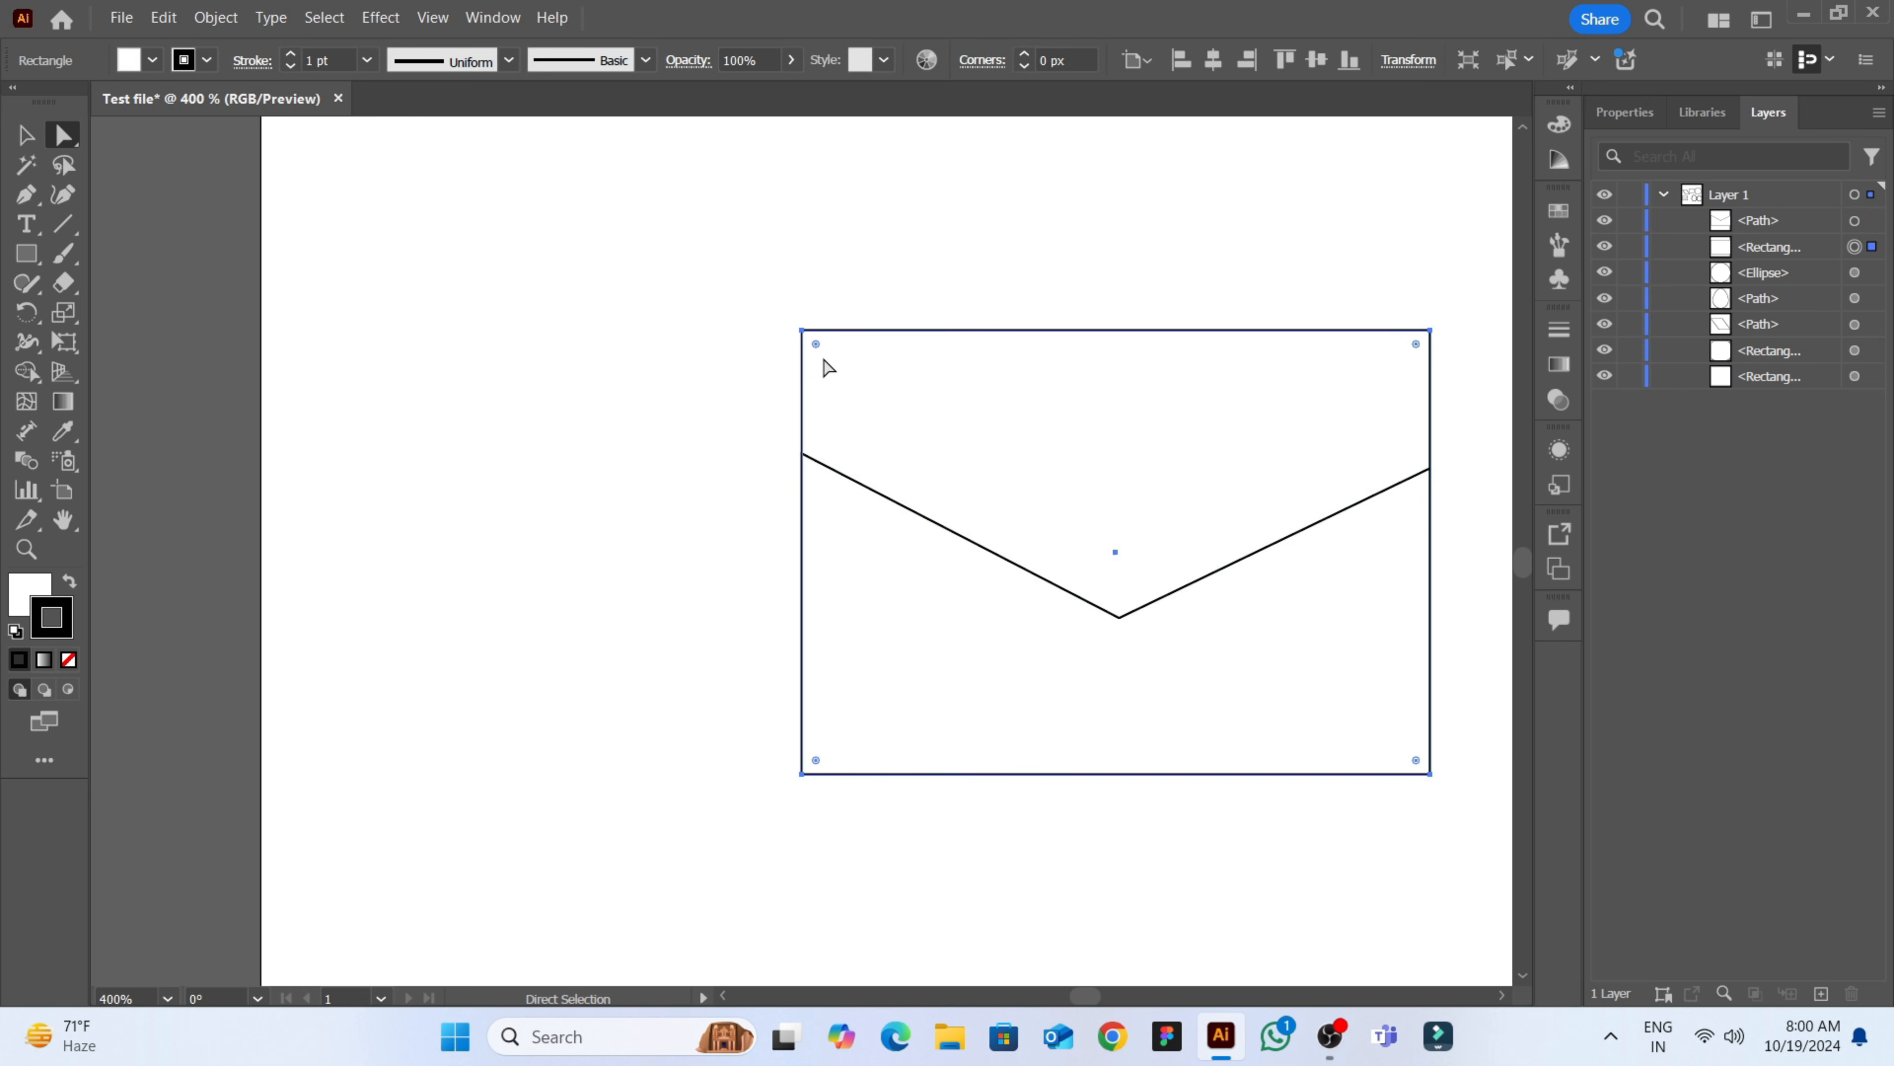
drag(817, 347, 820, 385)
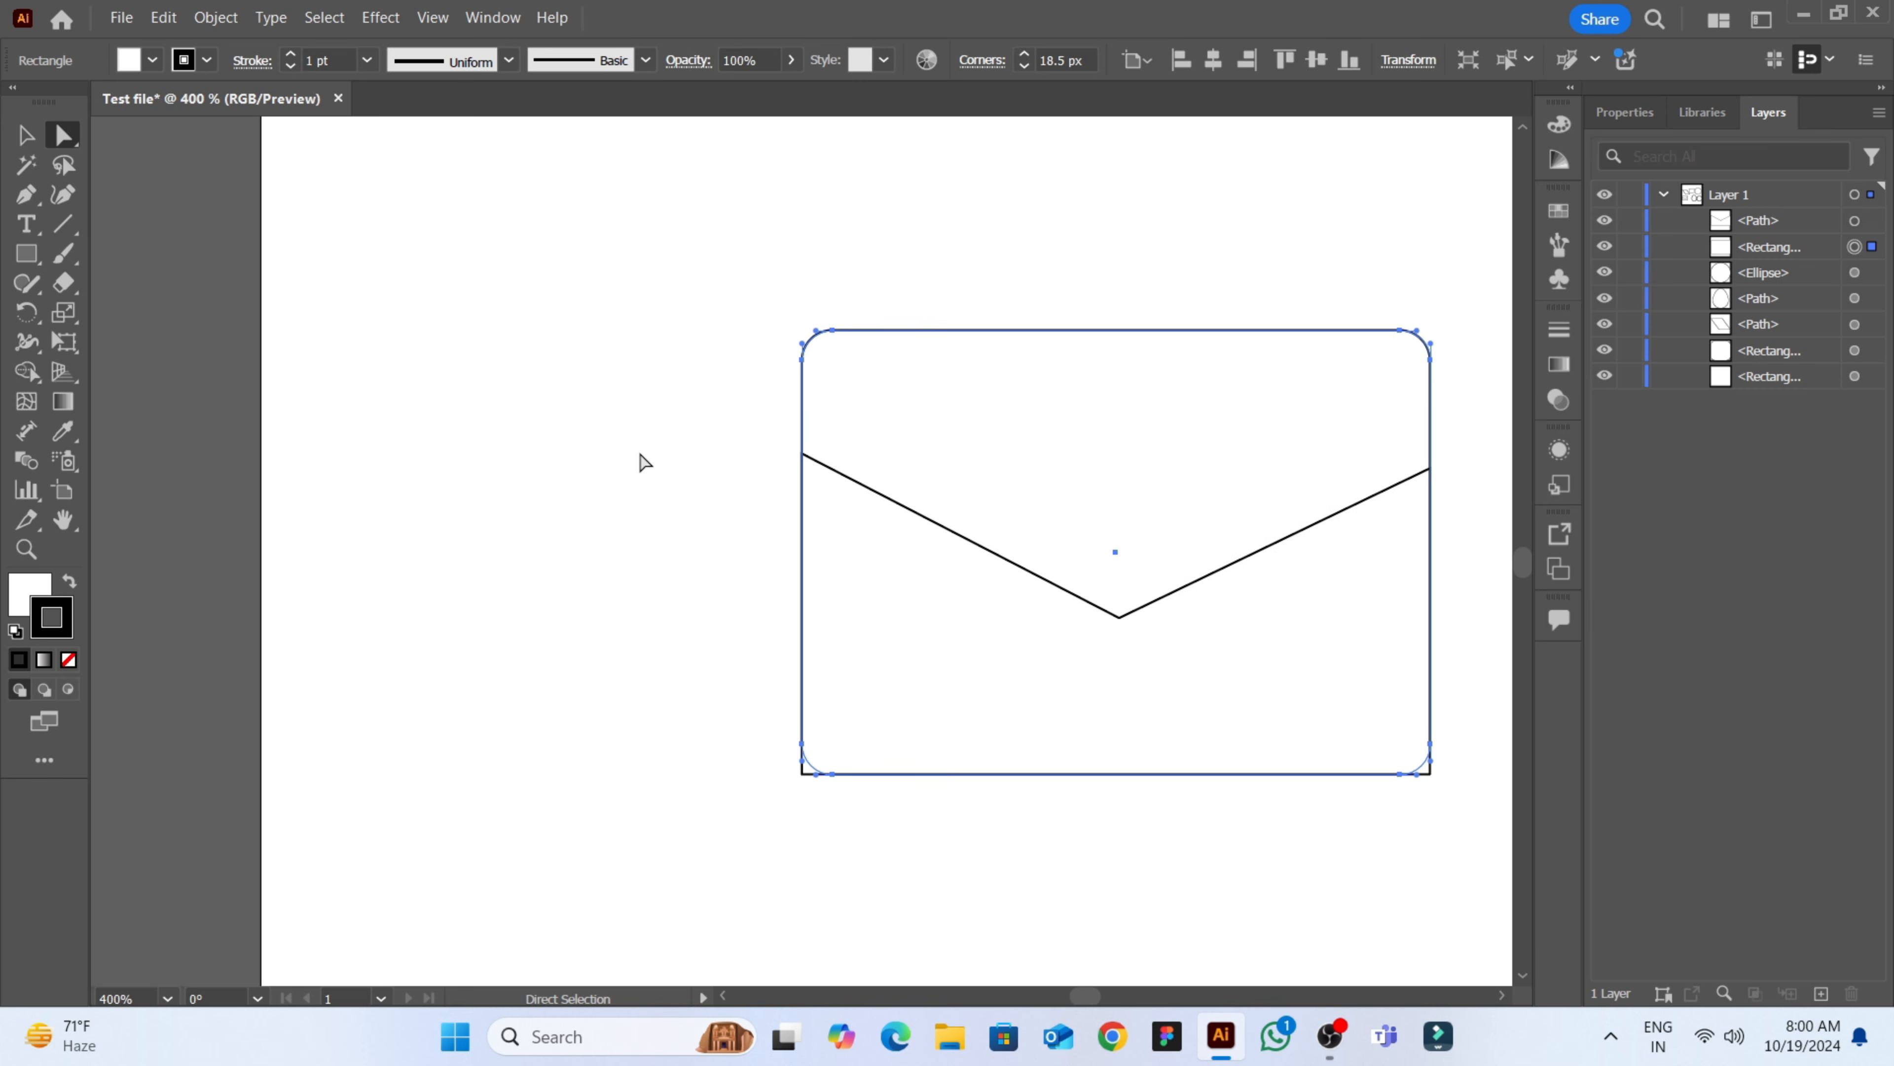
click(647, 463)
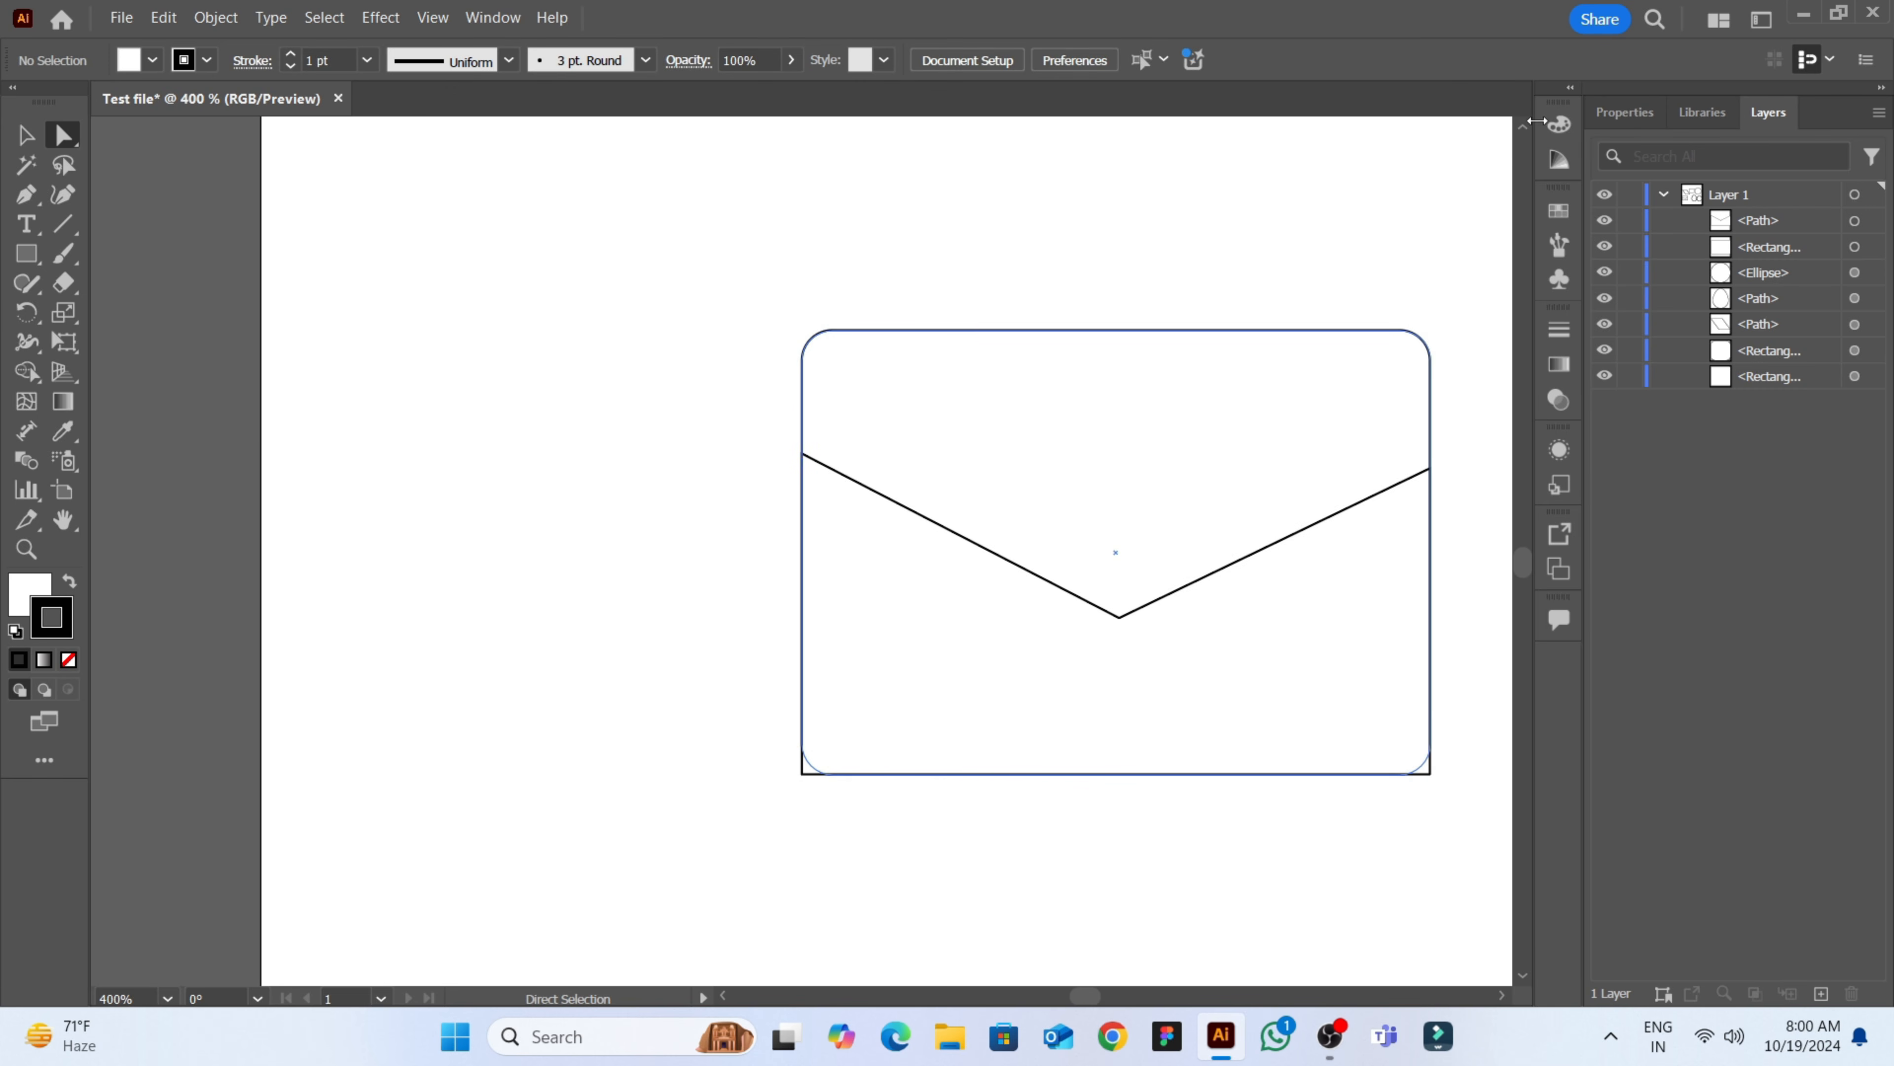
- Fill the envelope's rounded rectangle using Gen Shape Fill with the prompt "sunflower seamless pattern"
click(1625, 112)
key(ctrl+0)
click(26, 134)
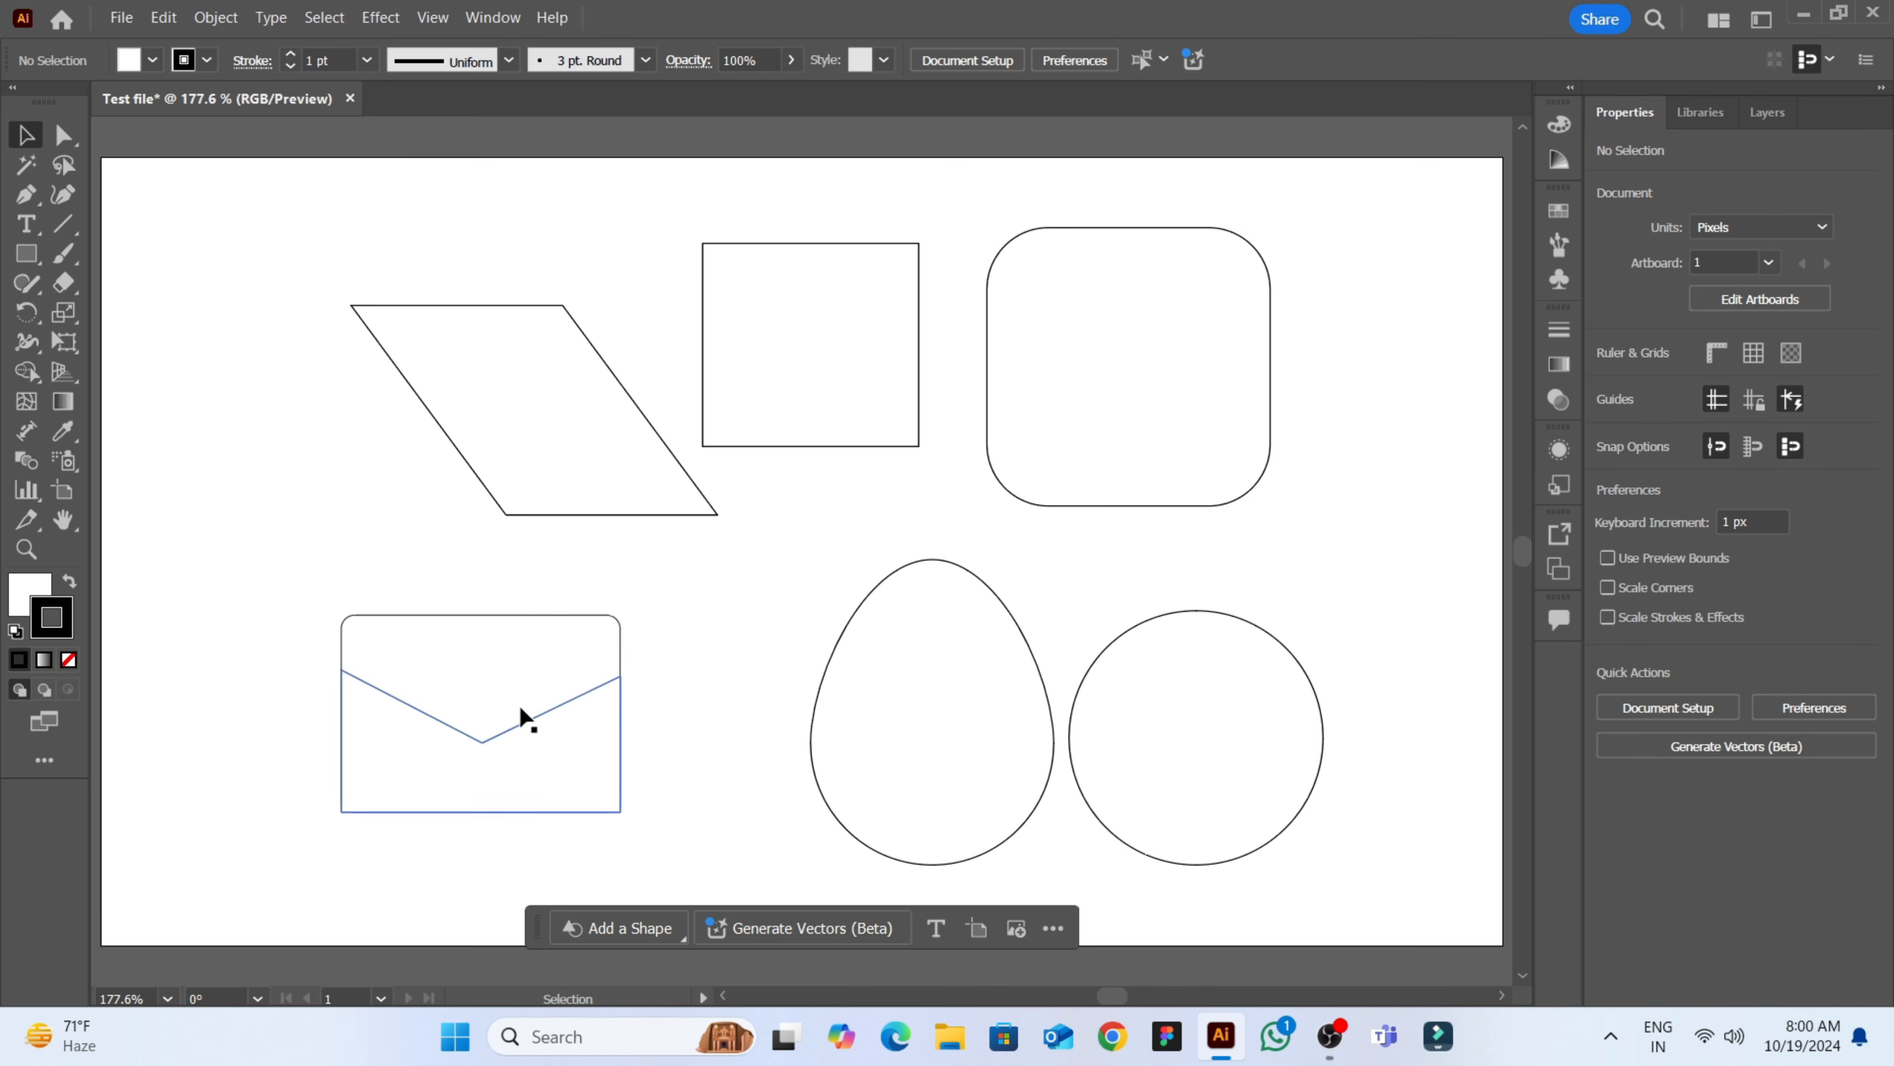
click(498, 675)
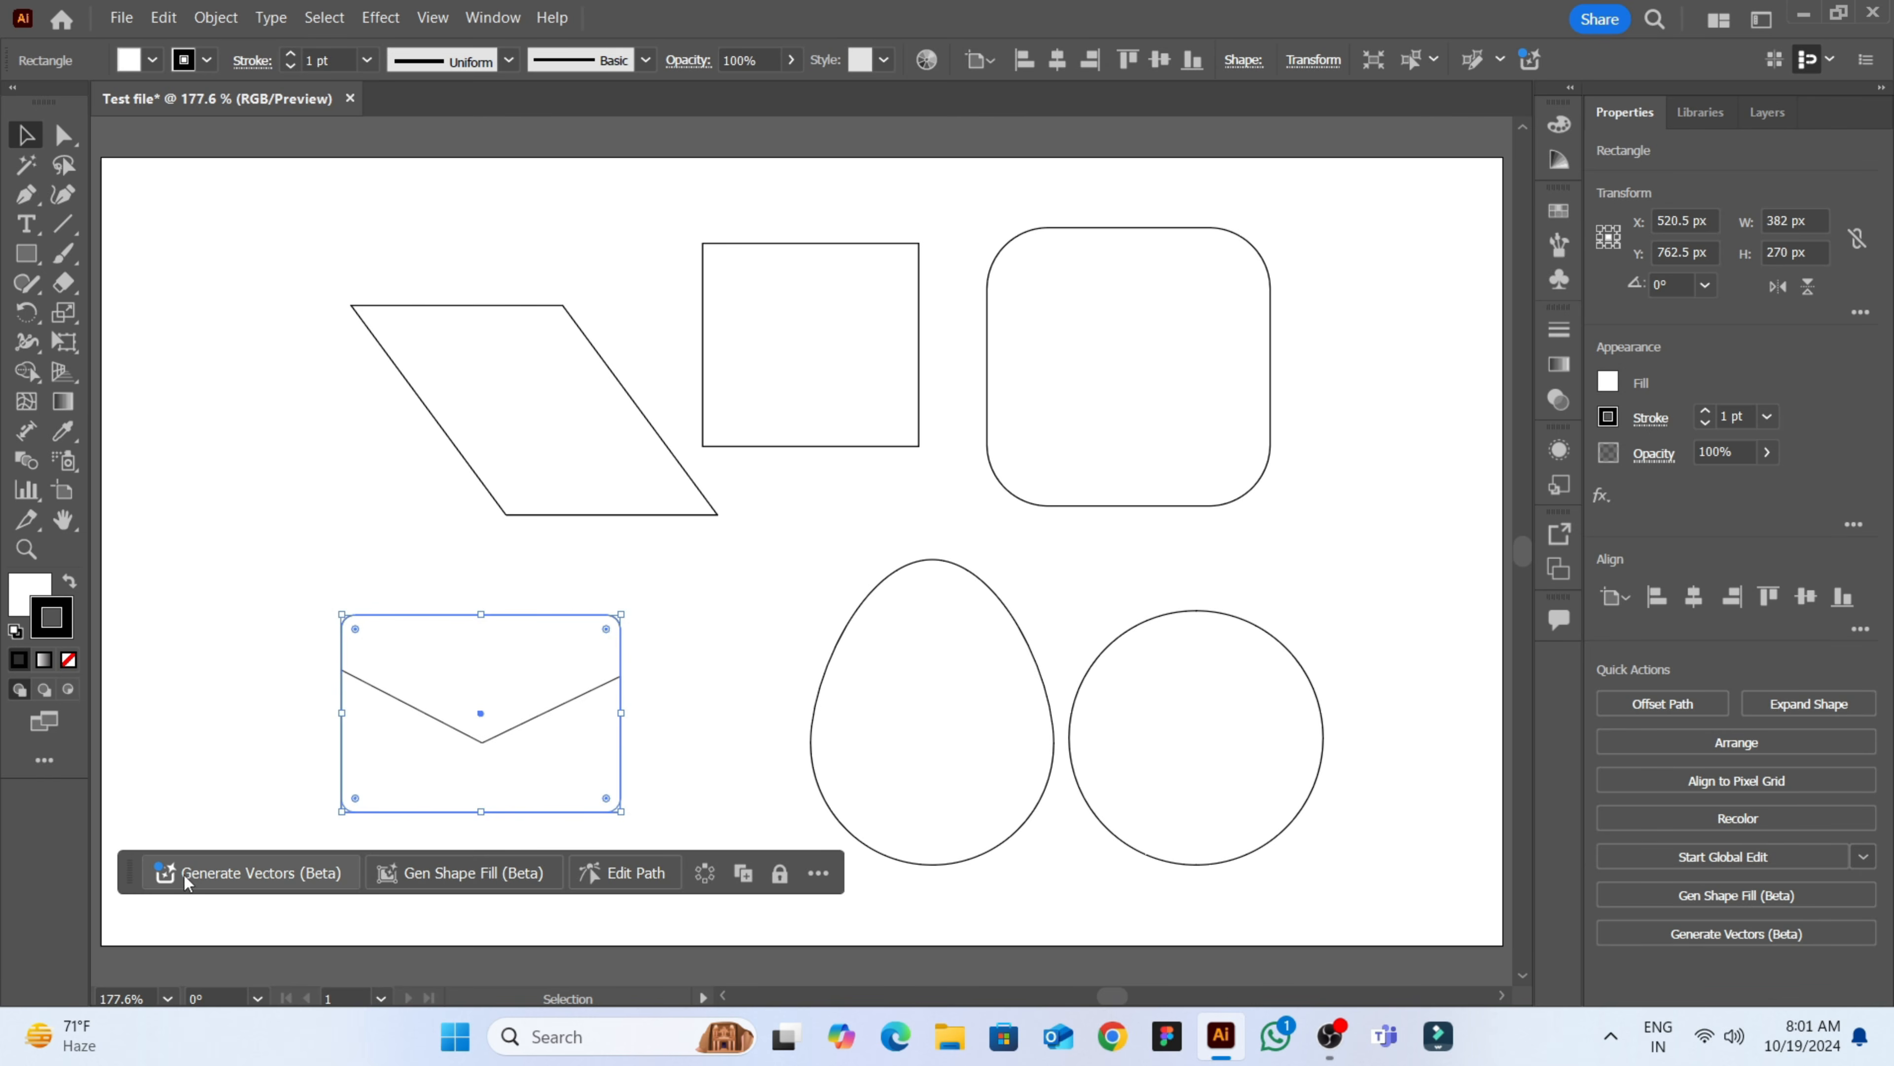
click(412, 886)
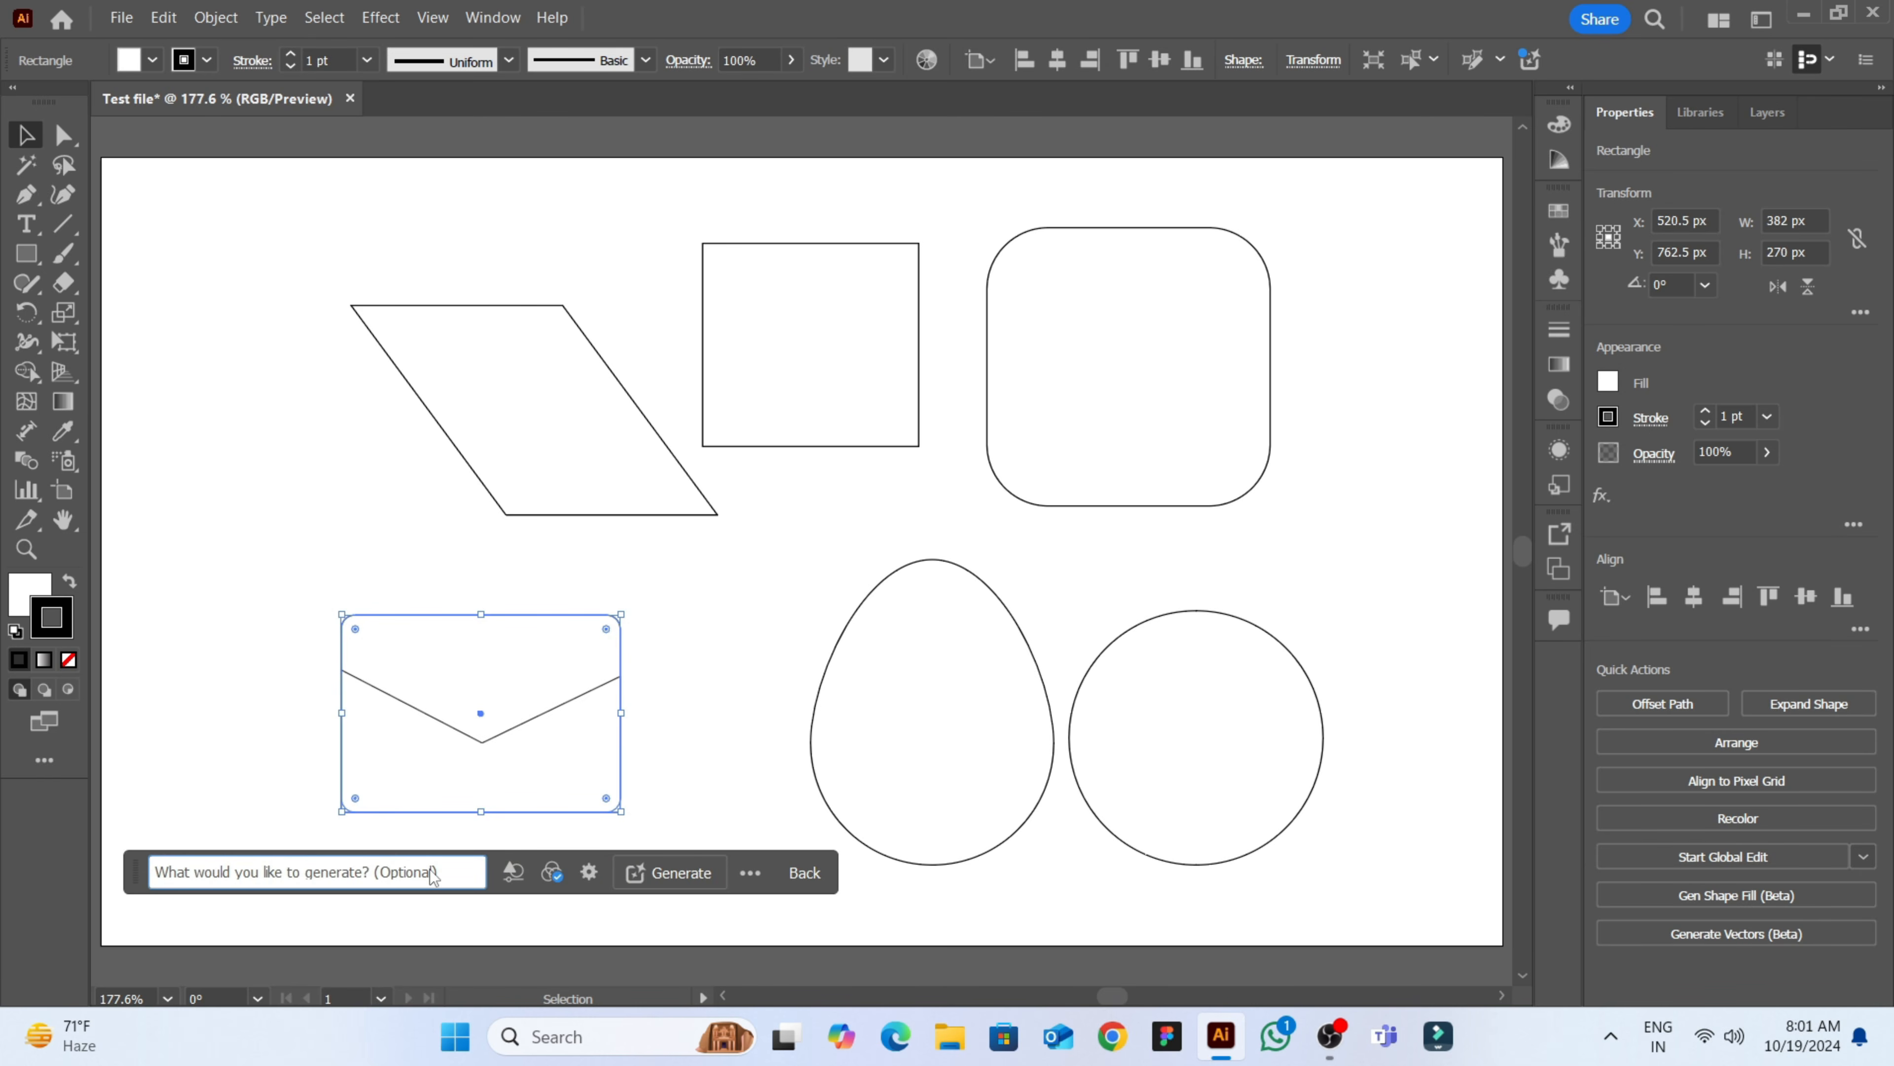
text(sunf)
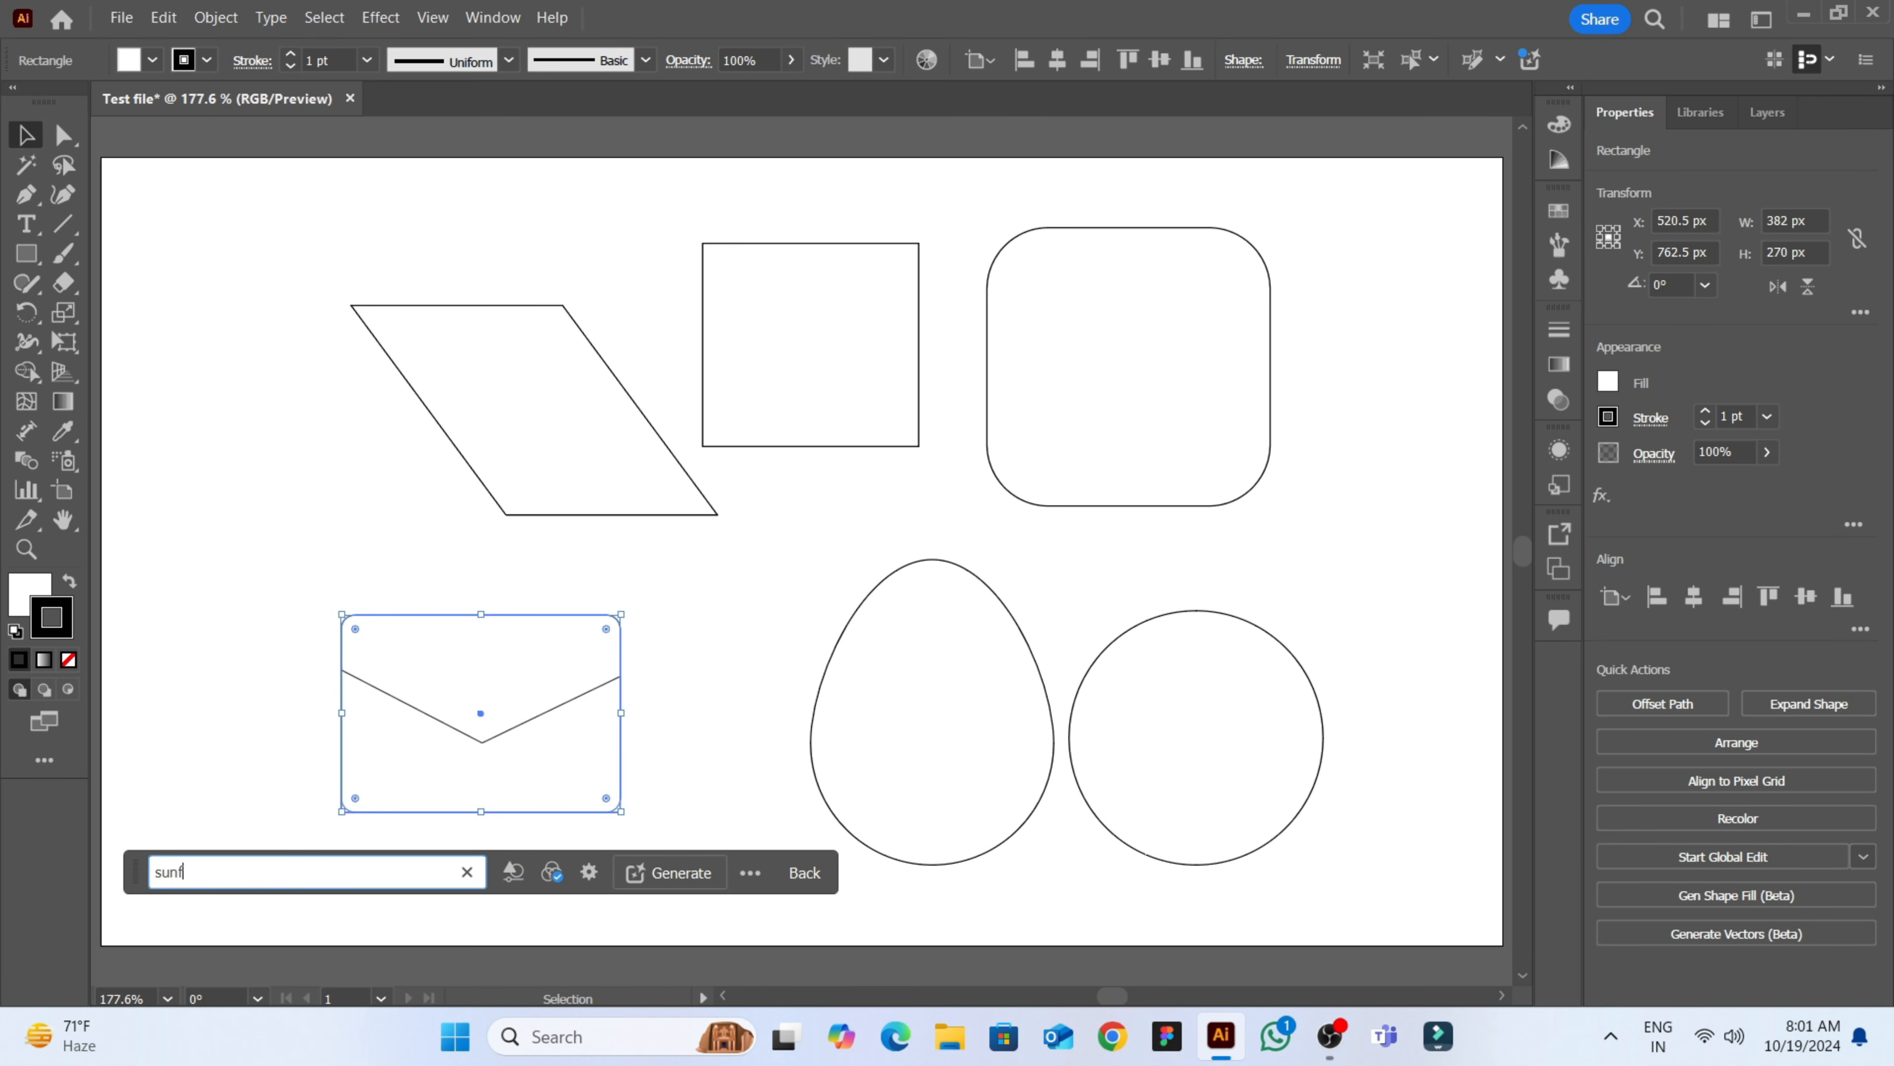
text(lower seamless pattern)
key(Return)
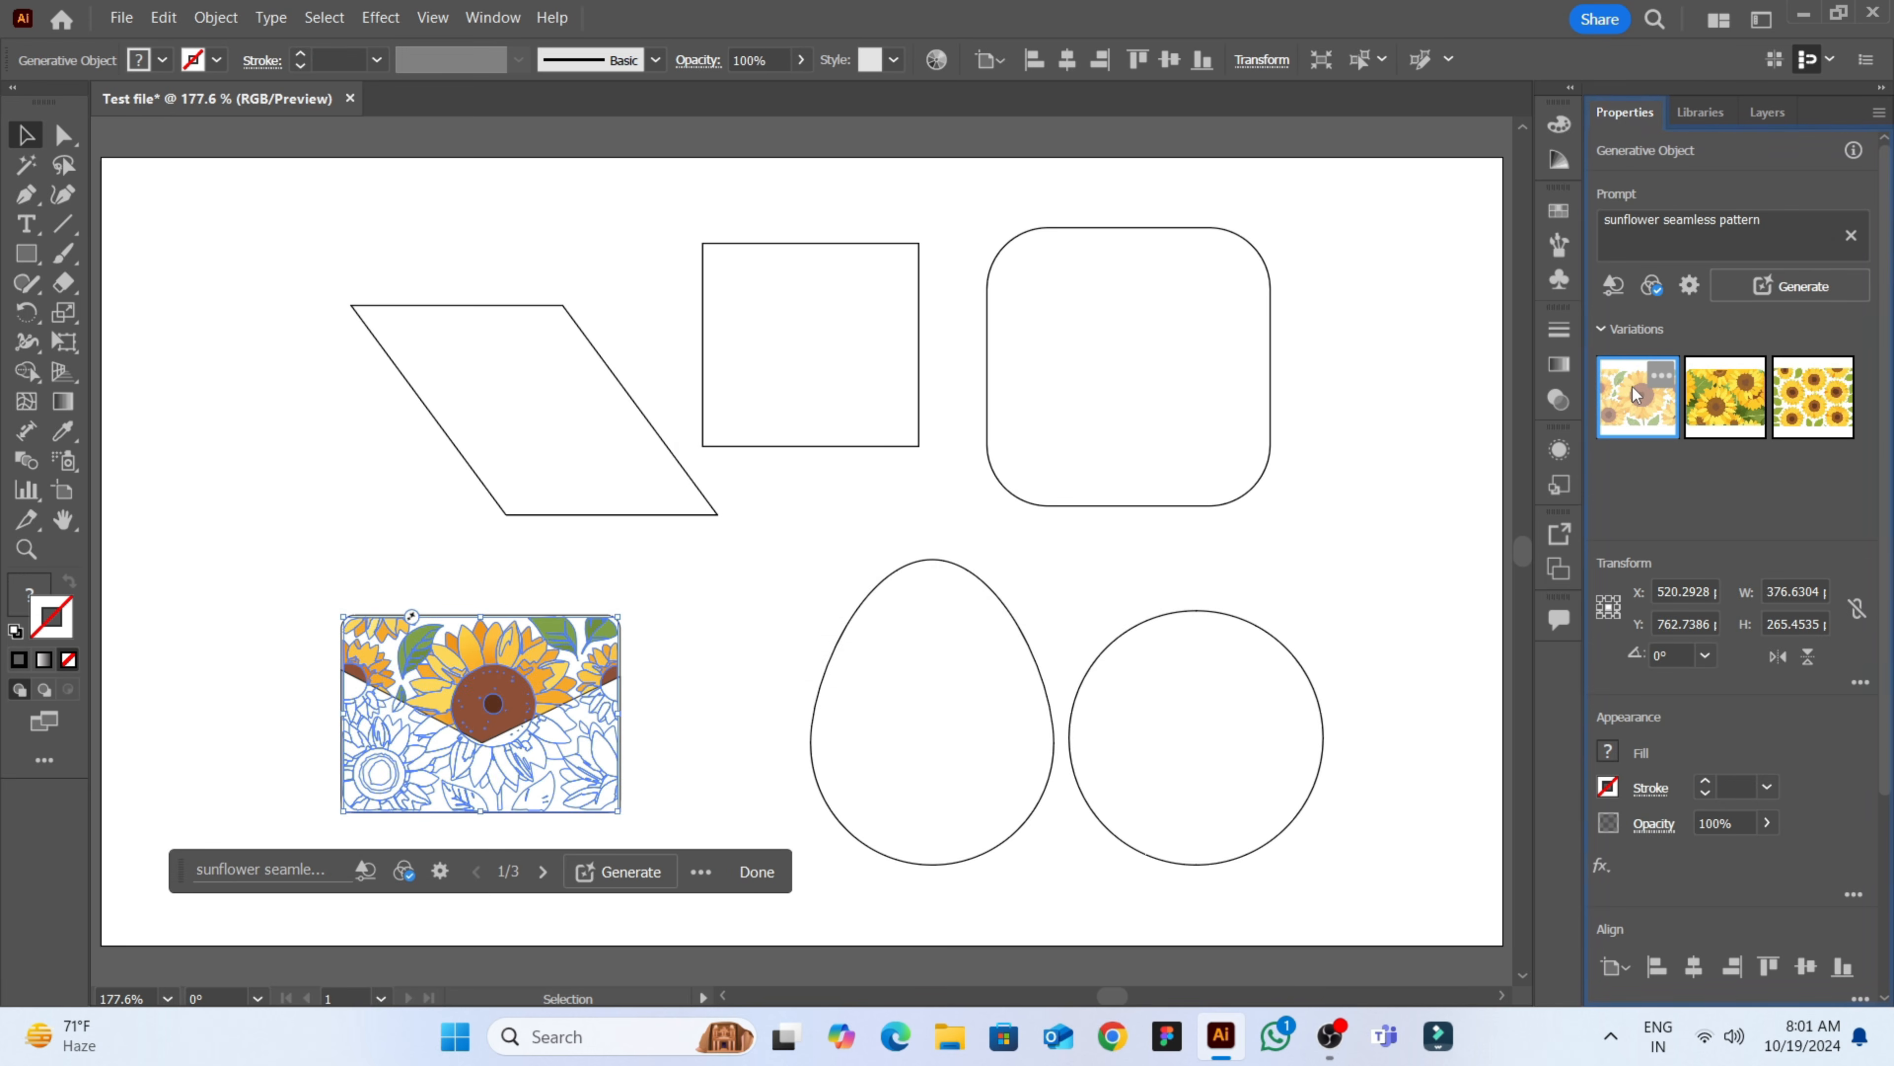
- Switch the envelope's generated sunflower fill to the second variation and deselect it
click(1715, 415)
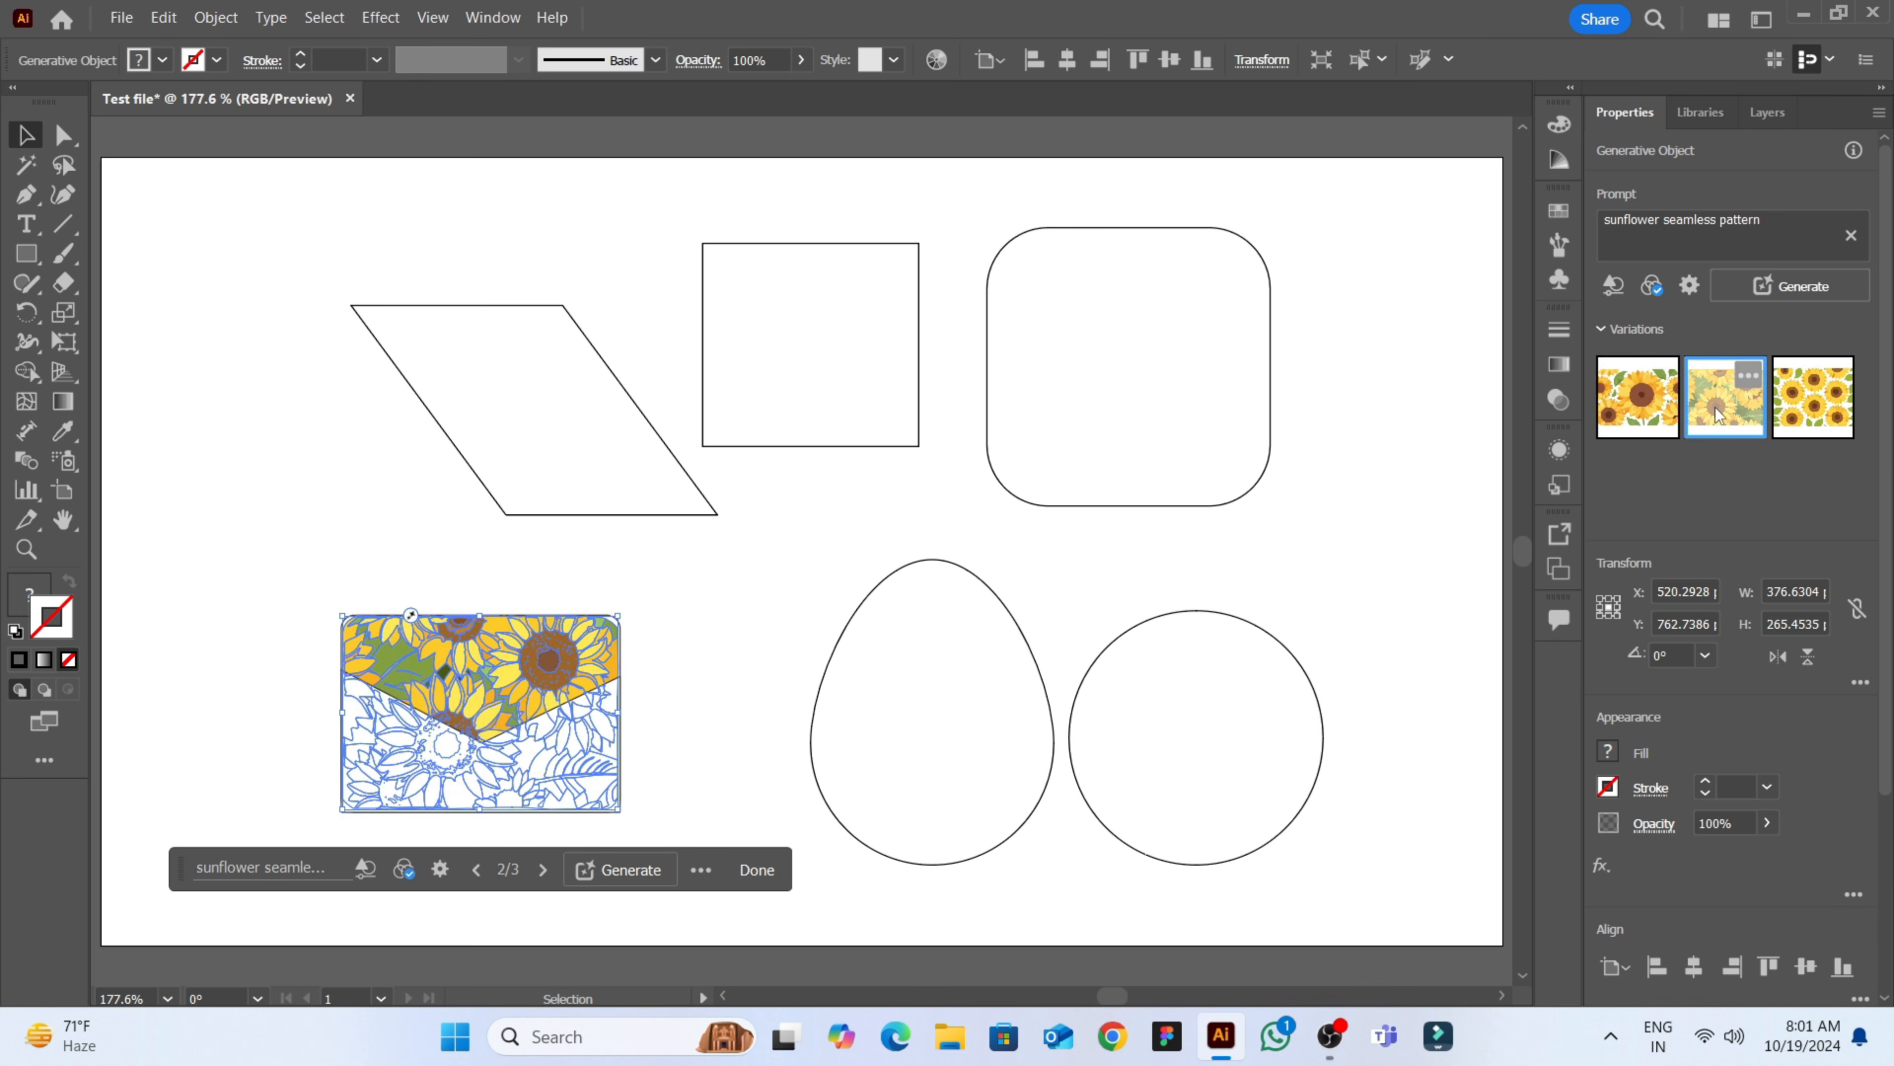
click(1341, 469)
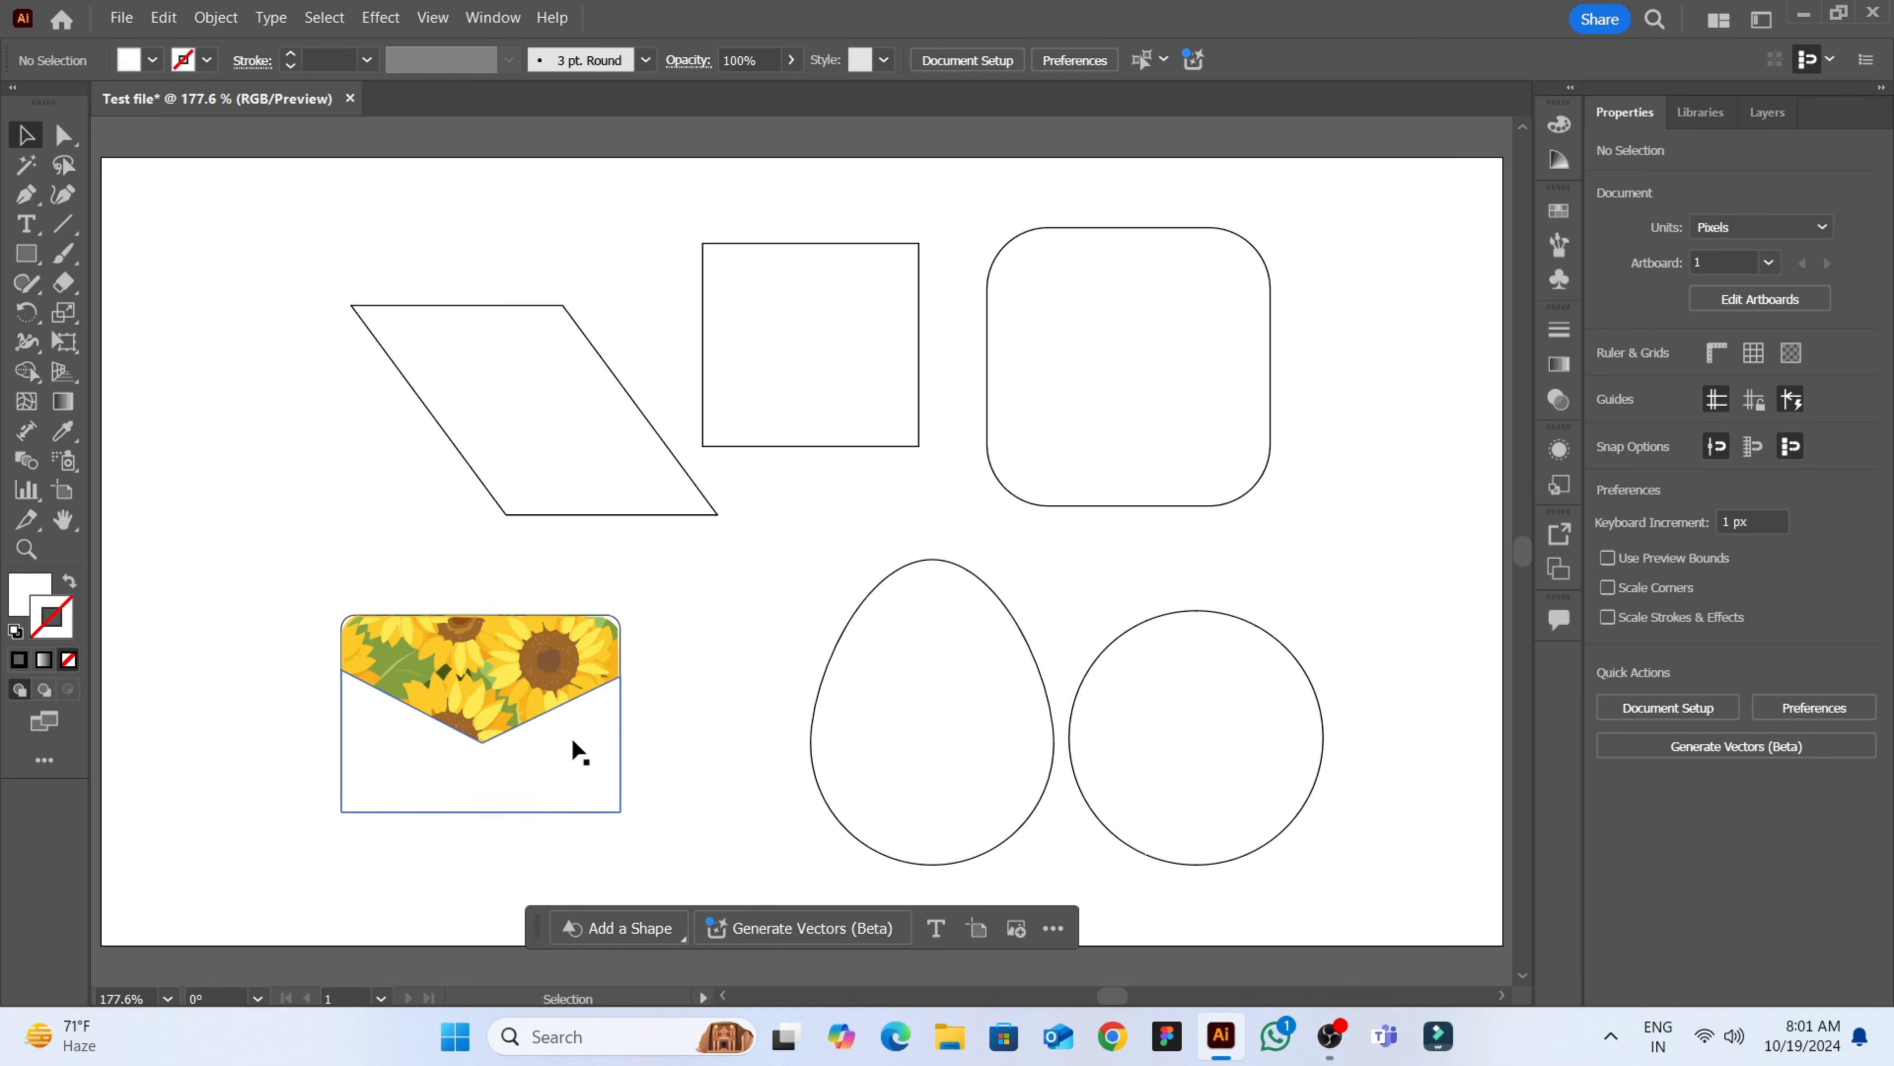
- Select the envelope's notched front path and show the full RGB colour options
click(427, 734)
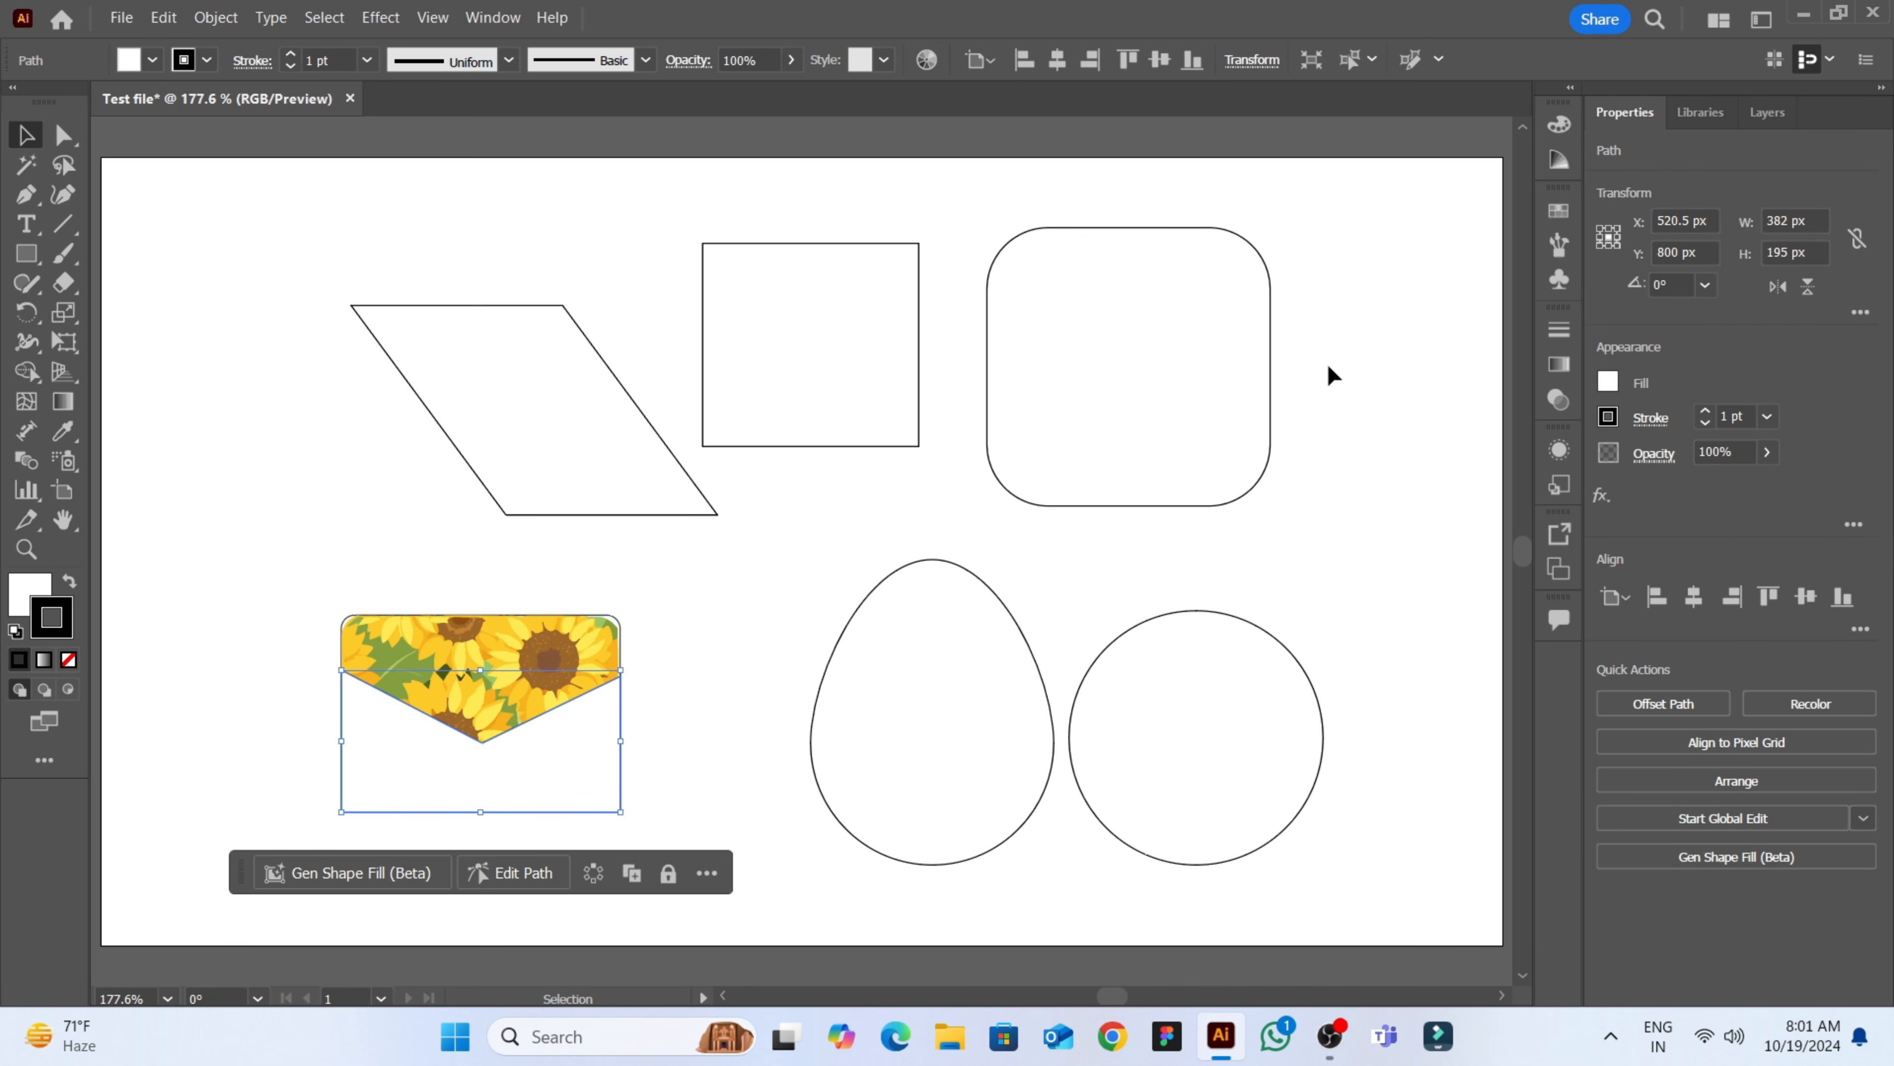
click(1572, 130)
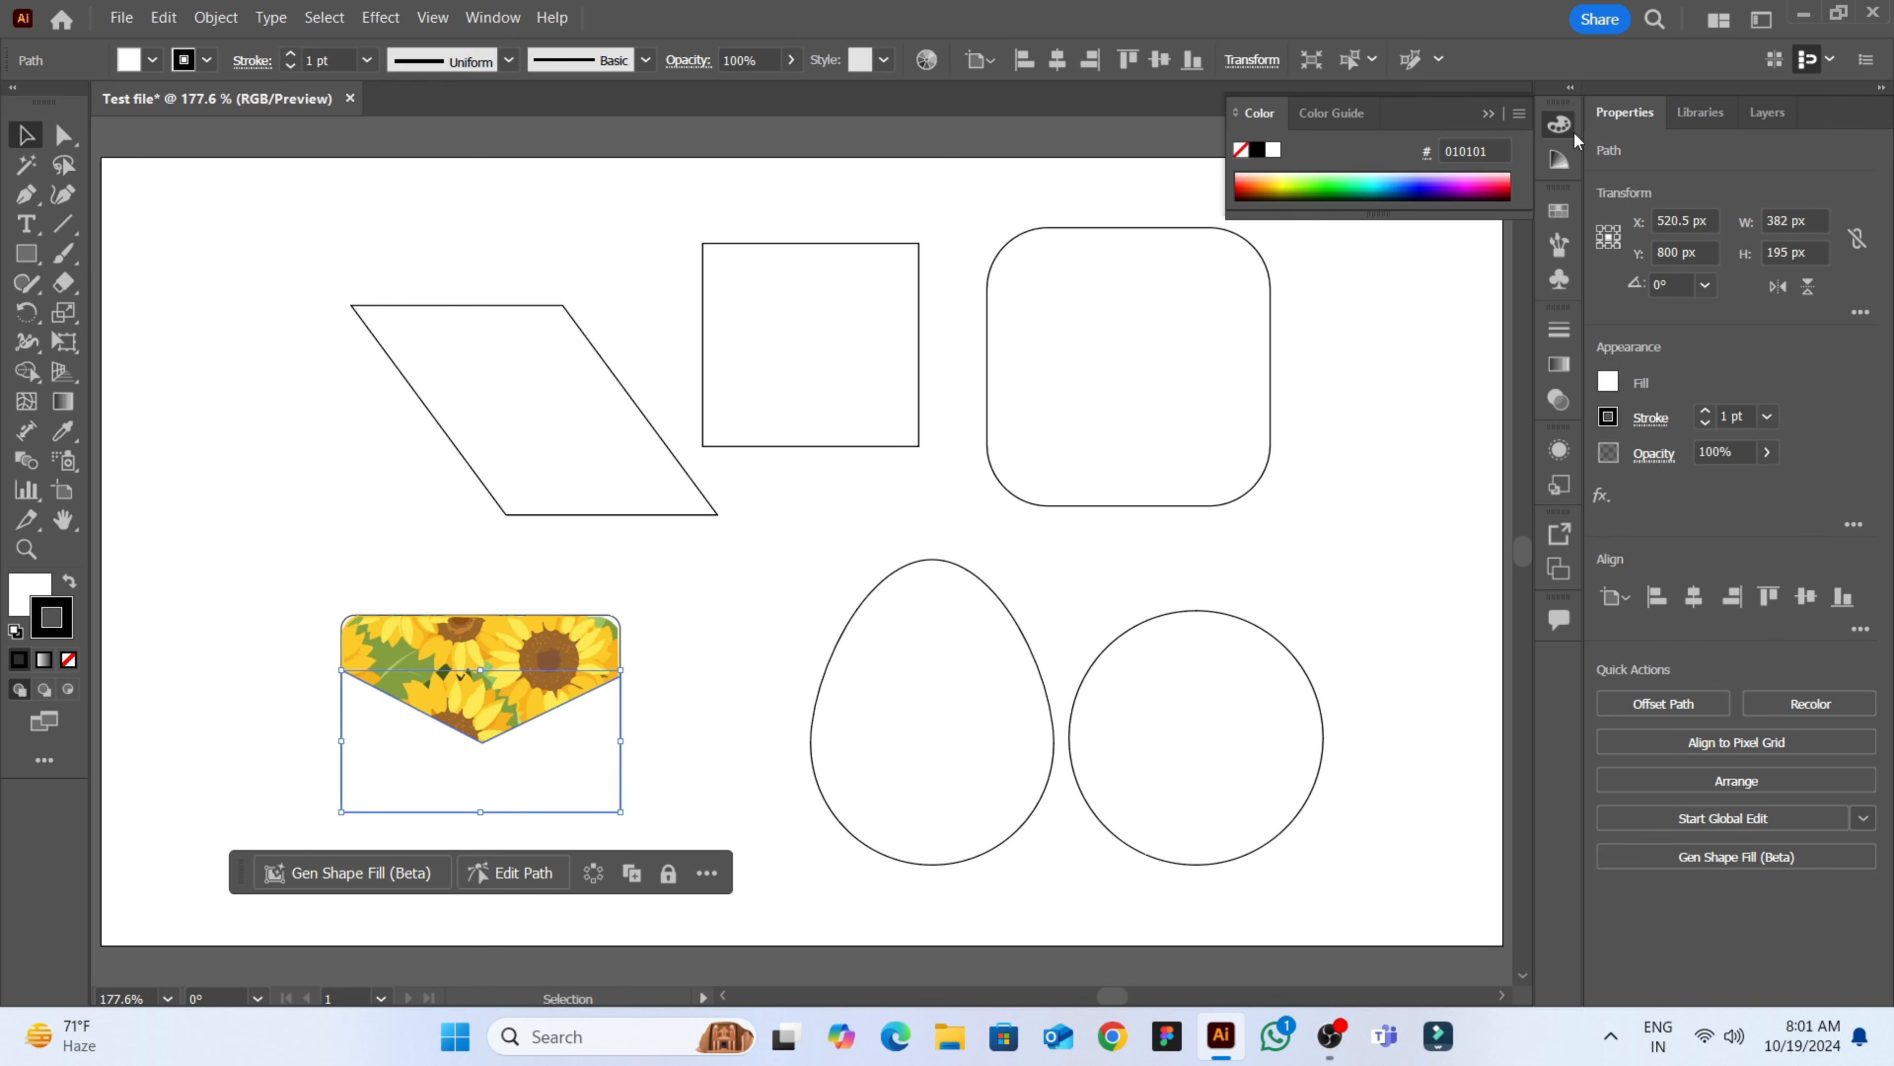
click(1520, 114)
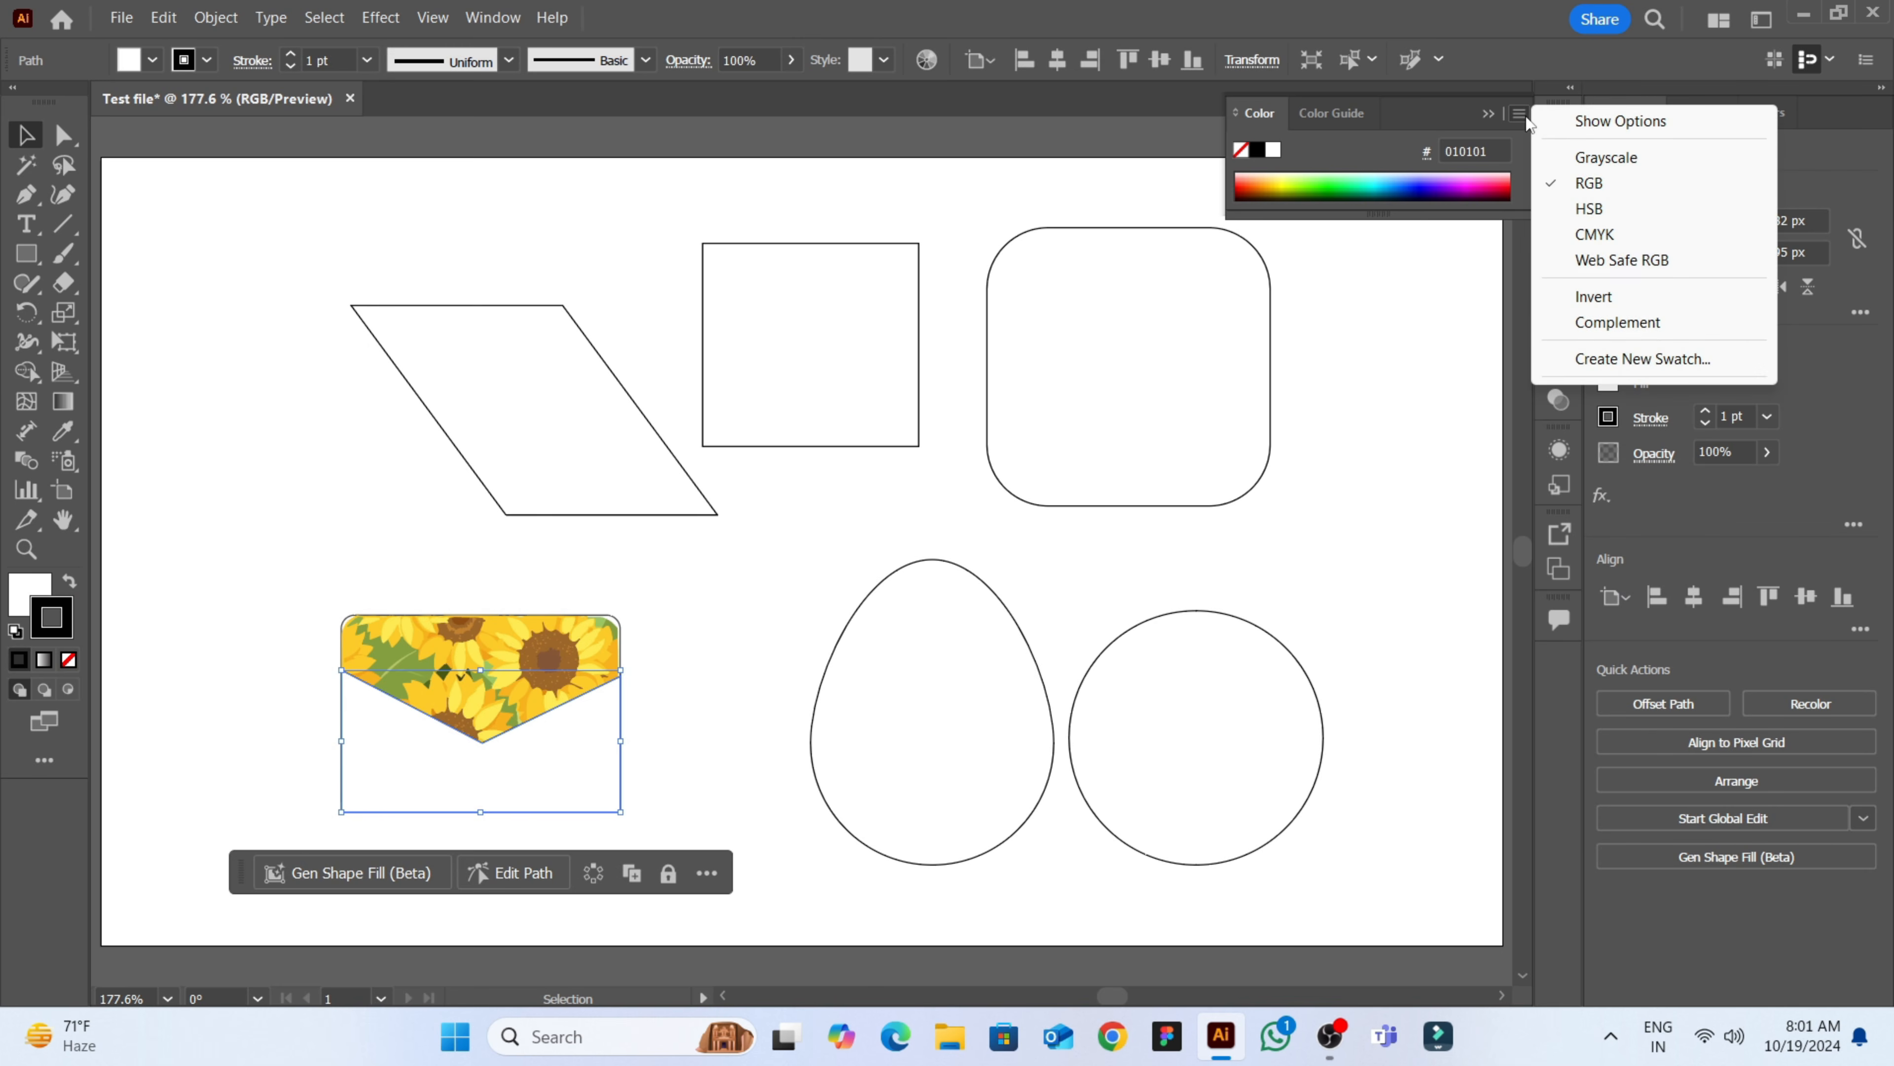
click(1614, 123)
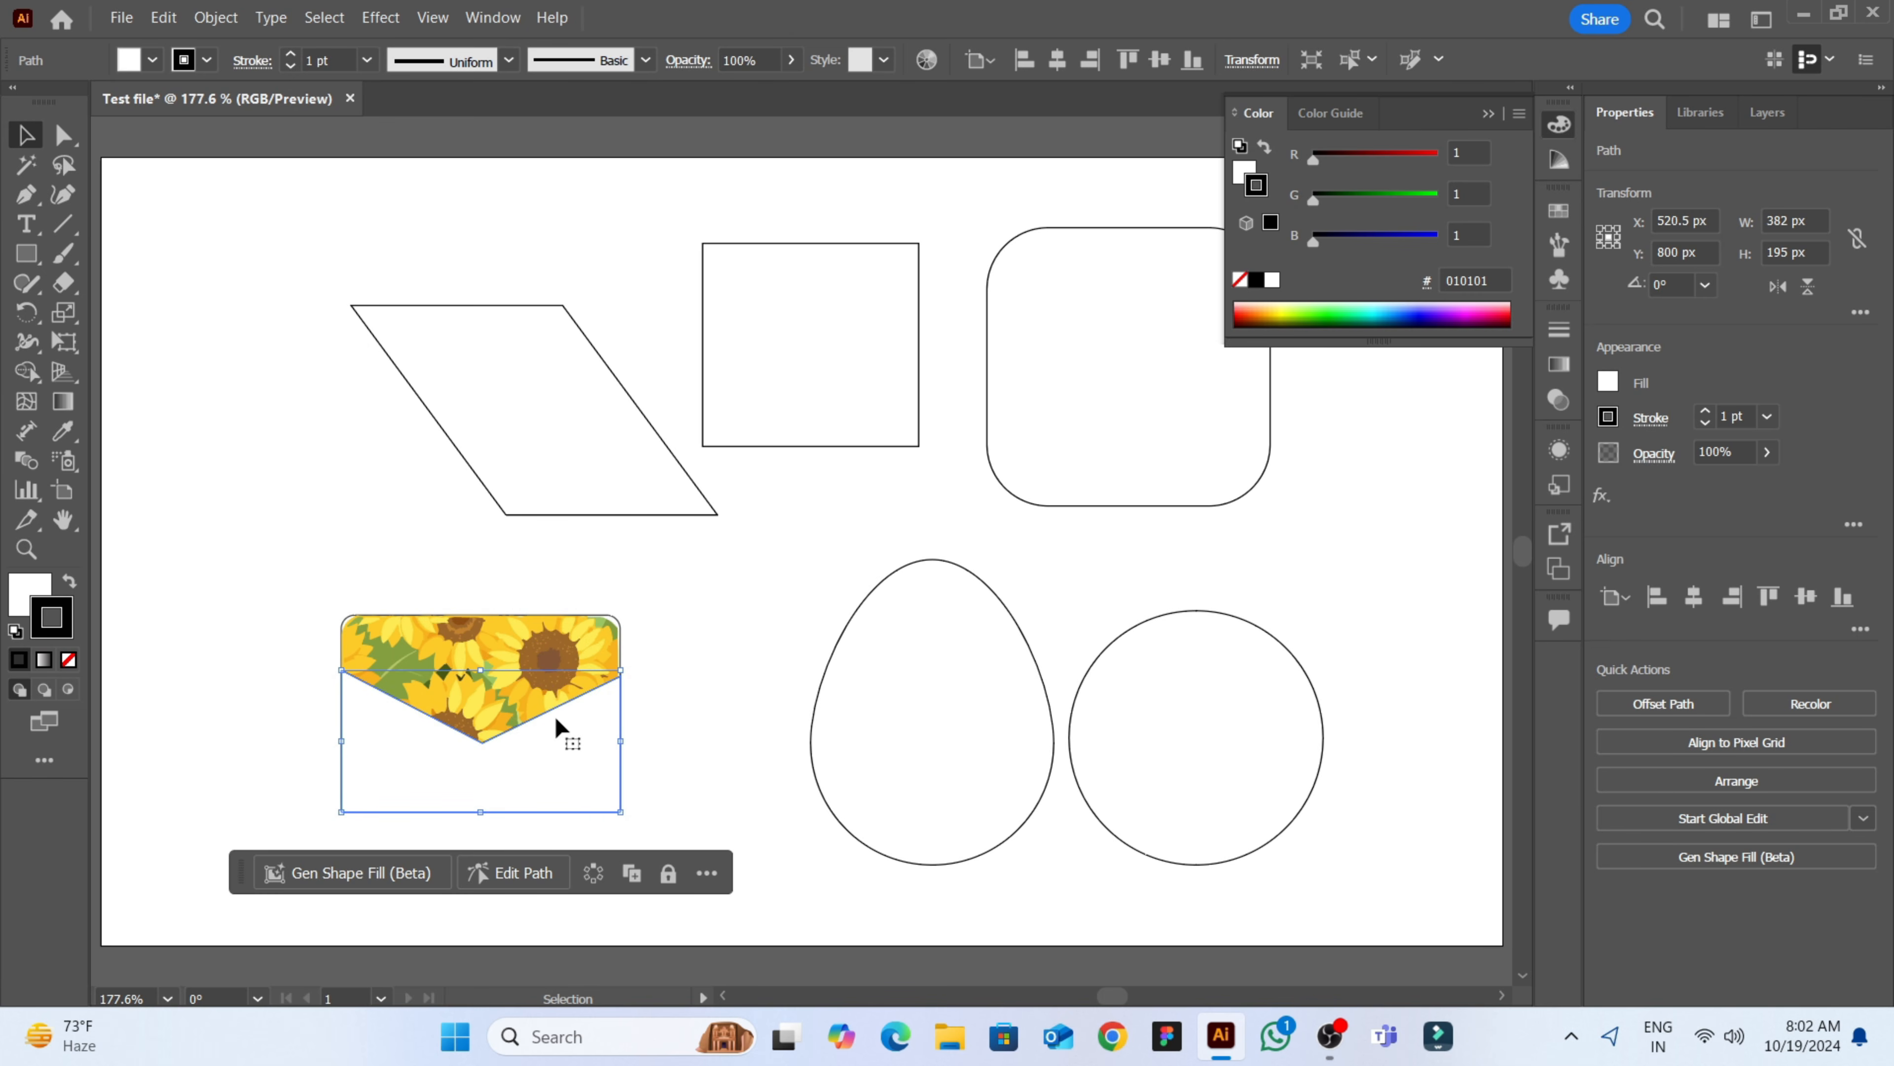
- Fill the envelope's front path with dark brown sampled from the sunflower centre using the Eyedropper, after trying yellow and orange-brown
key(i)
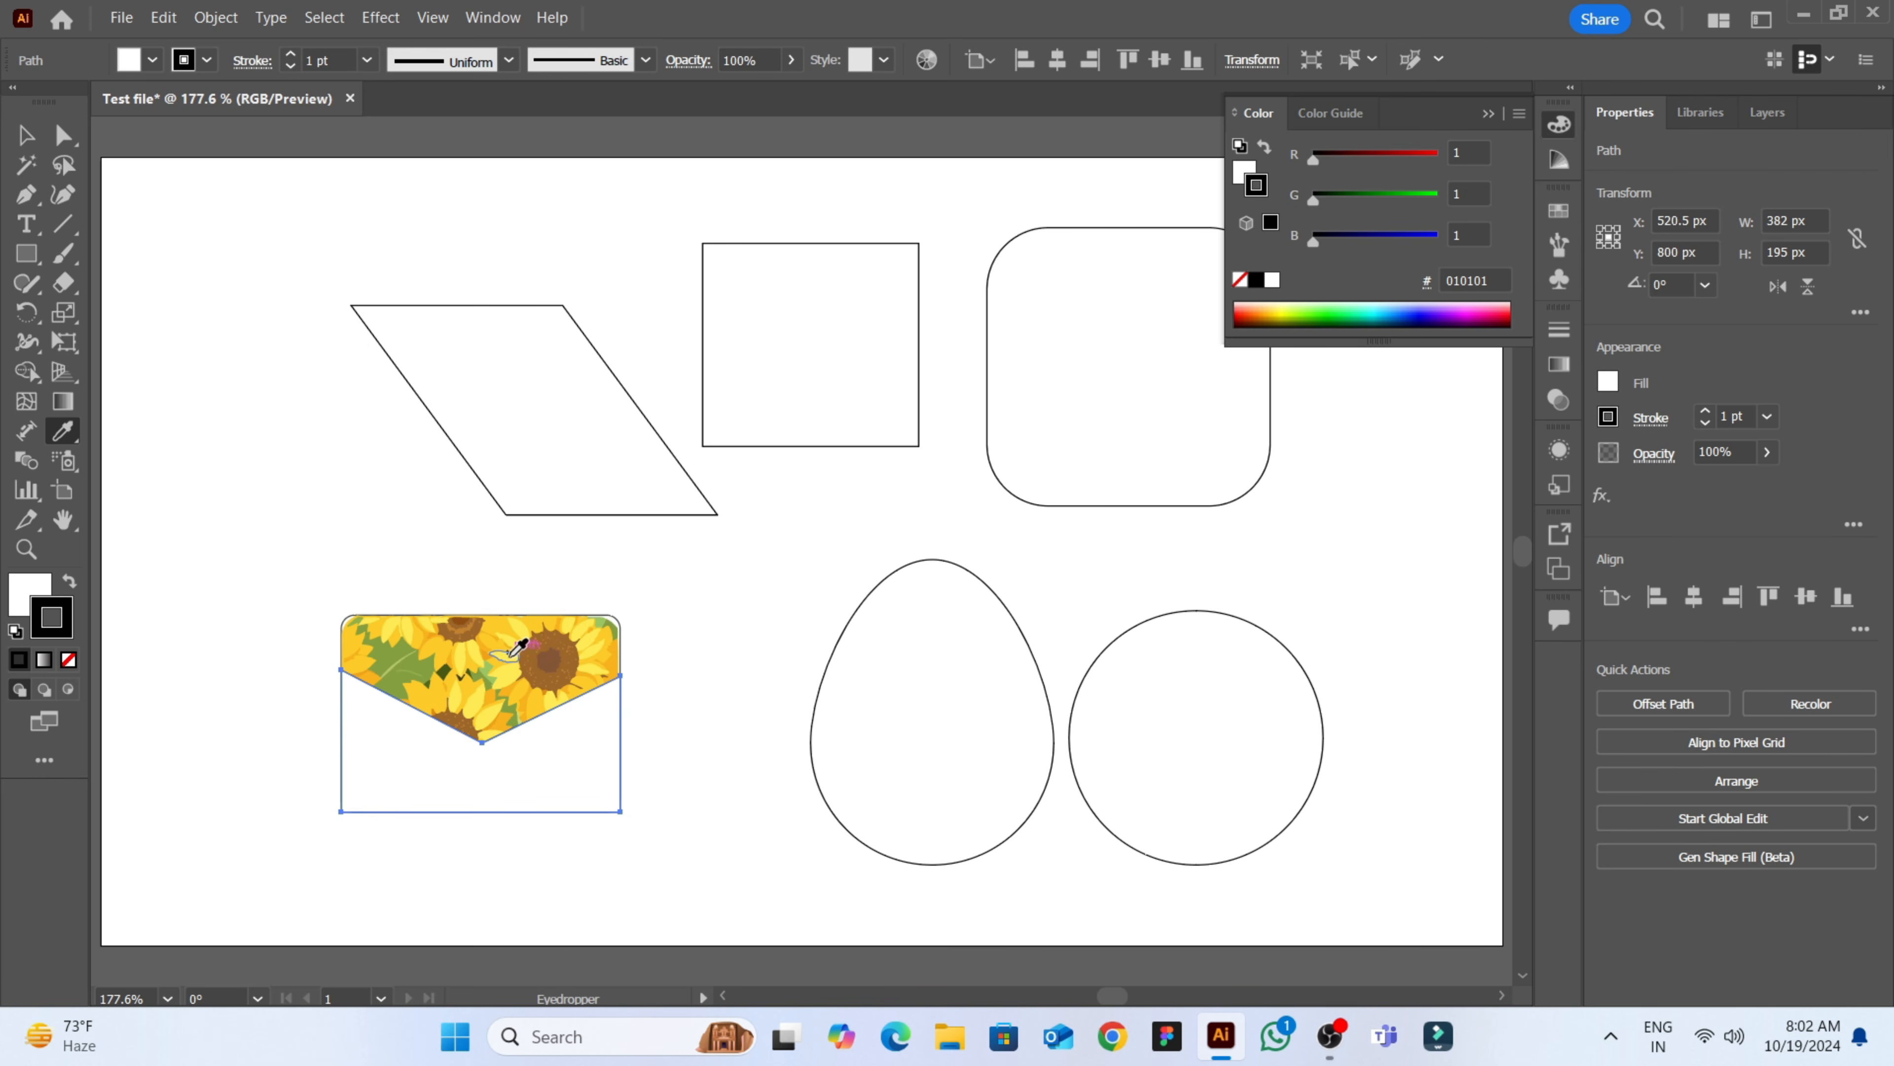
click(511, 655)
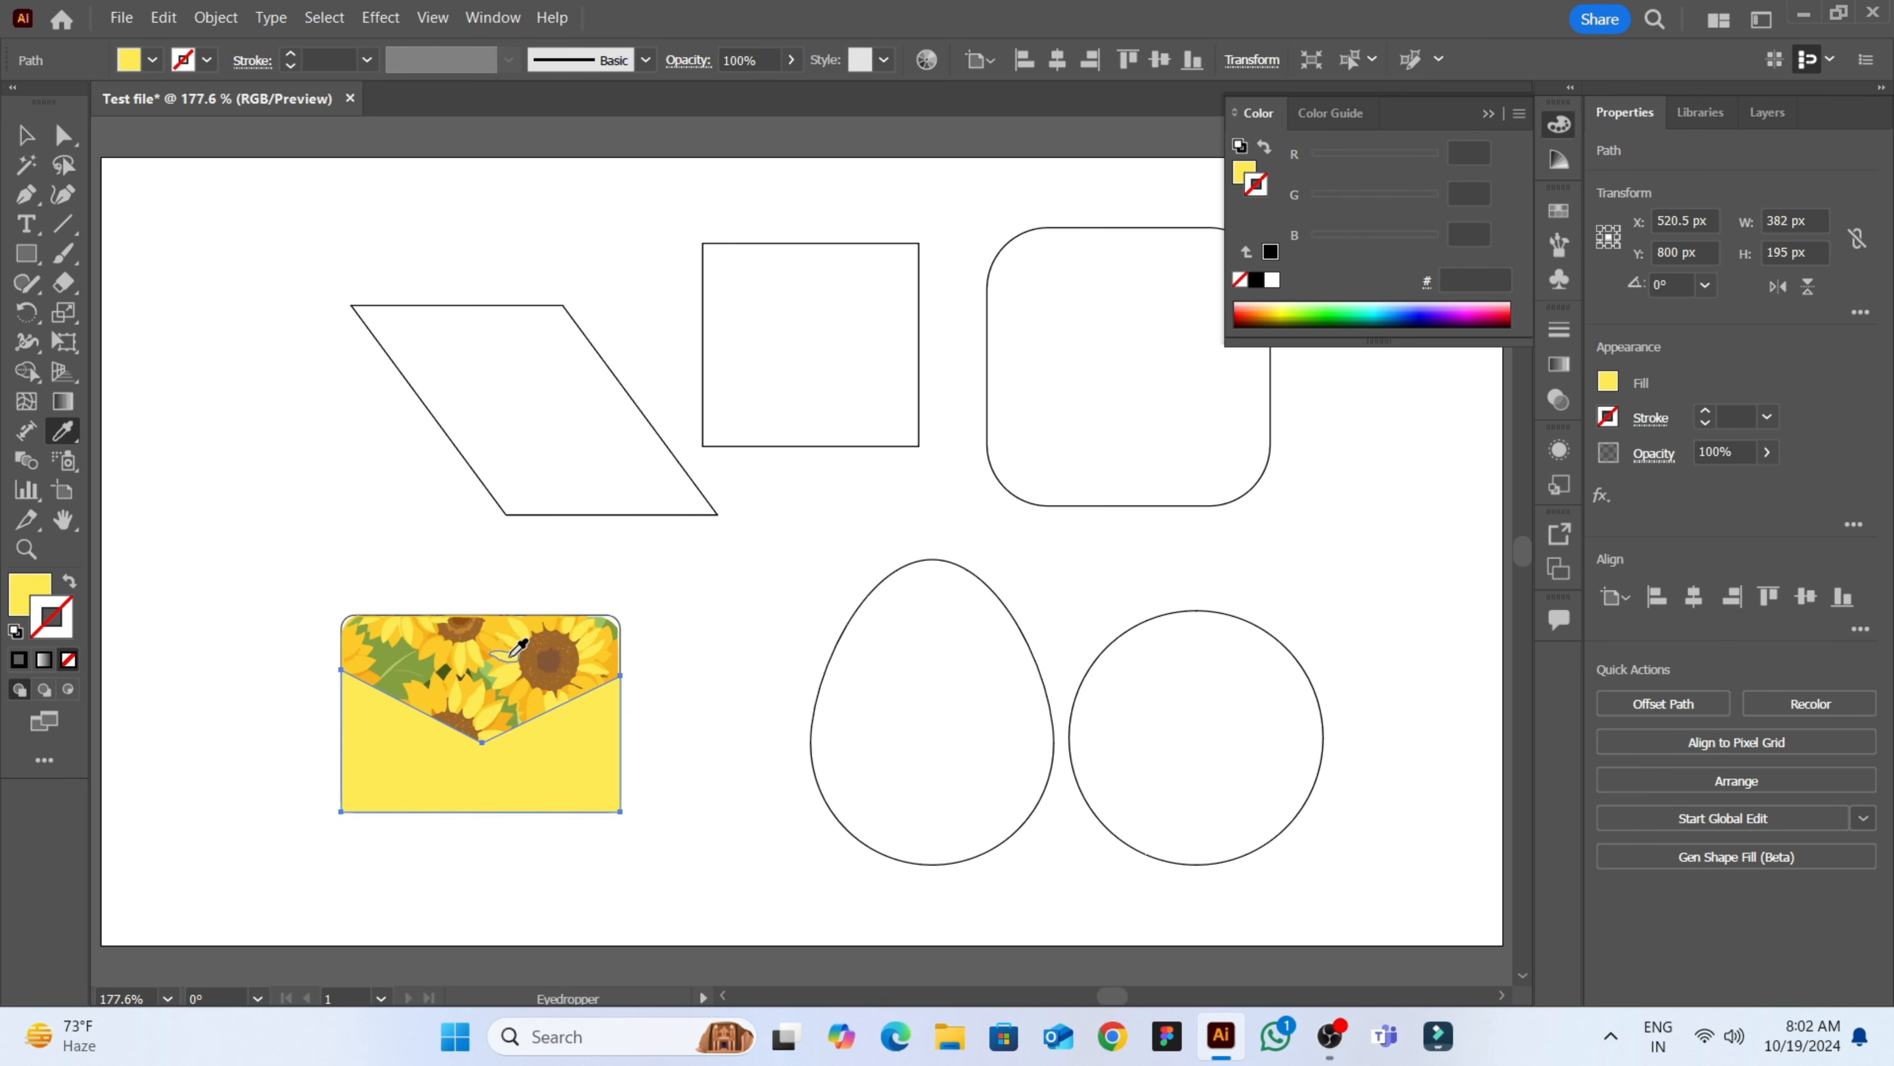
click(563, 647)
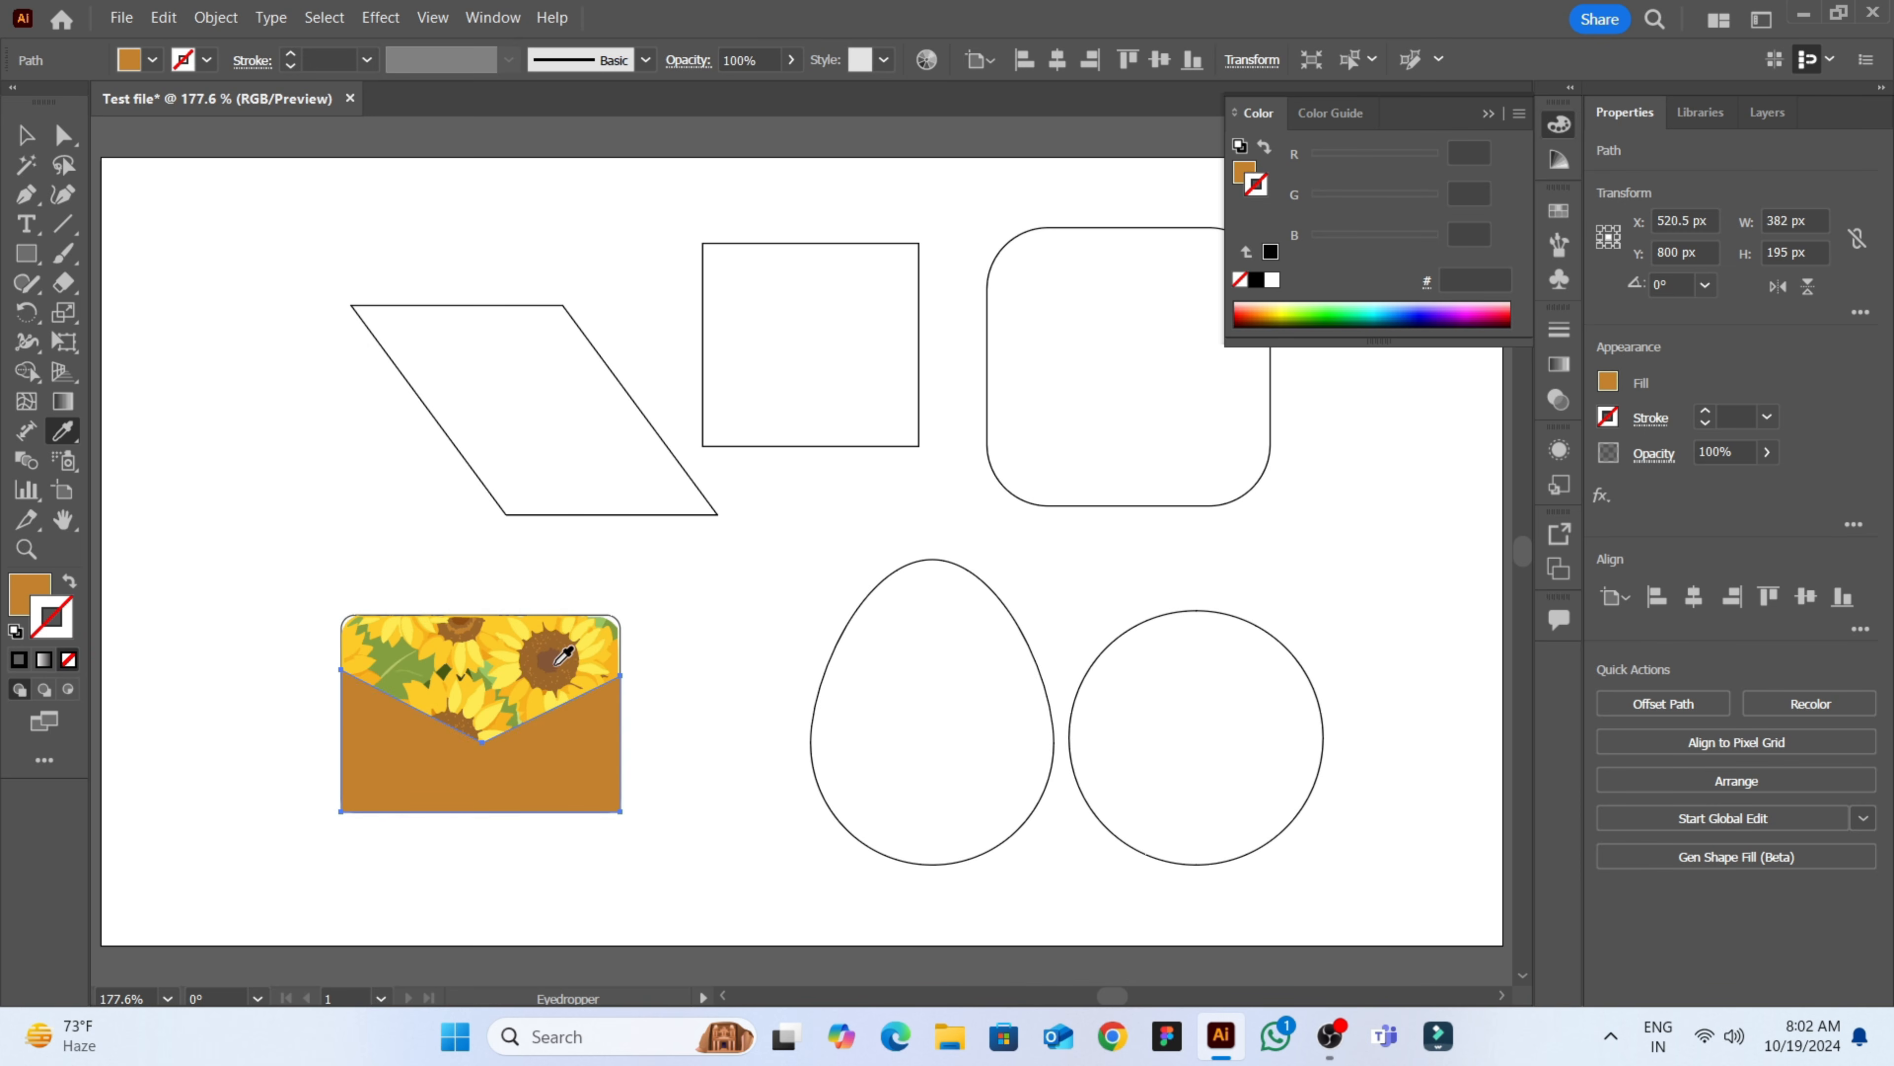
click(553, 661)
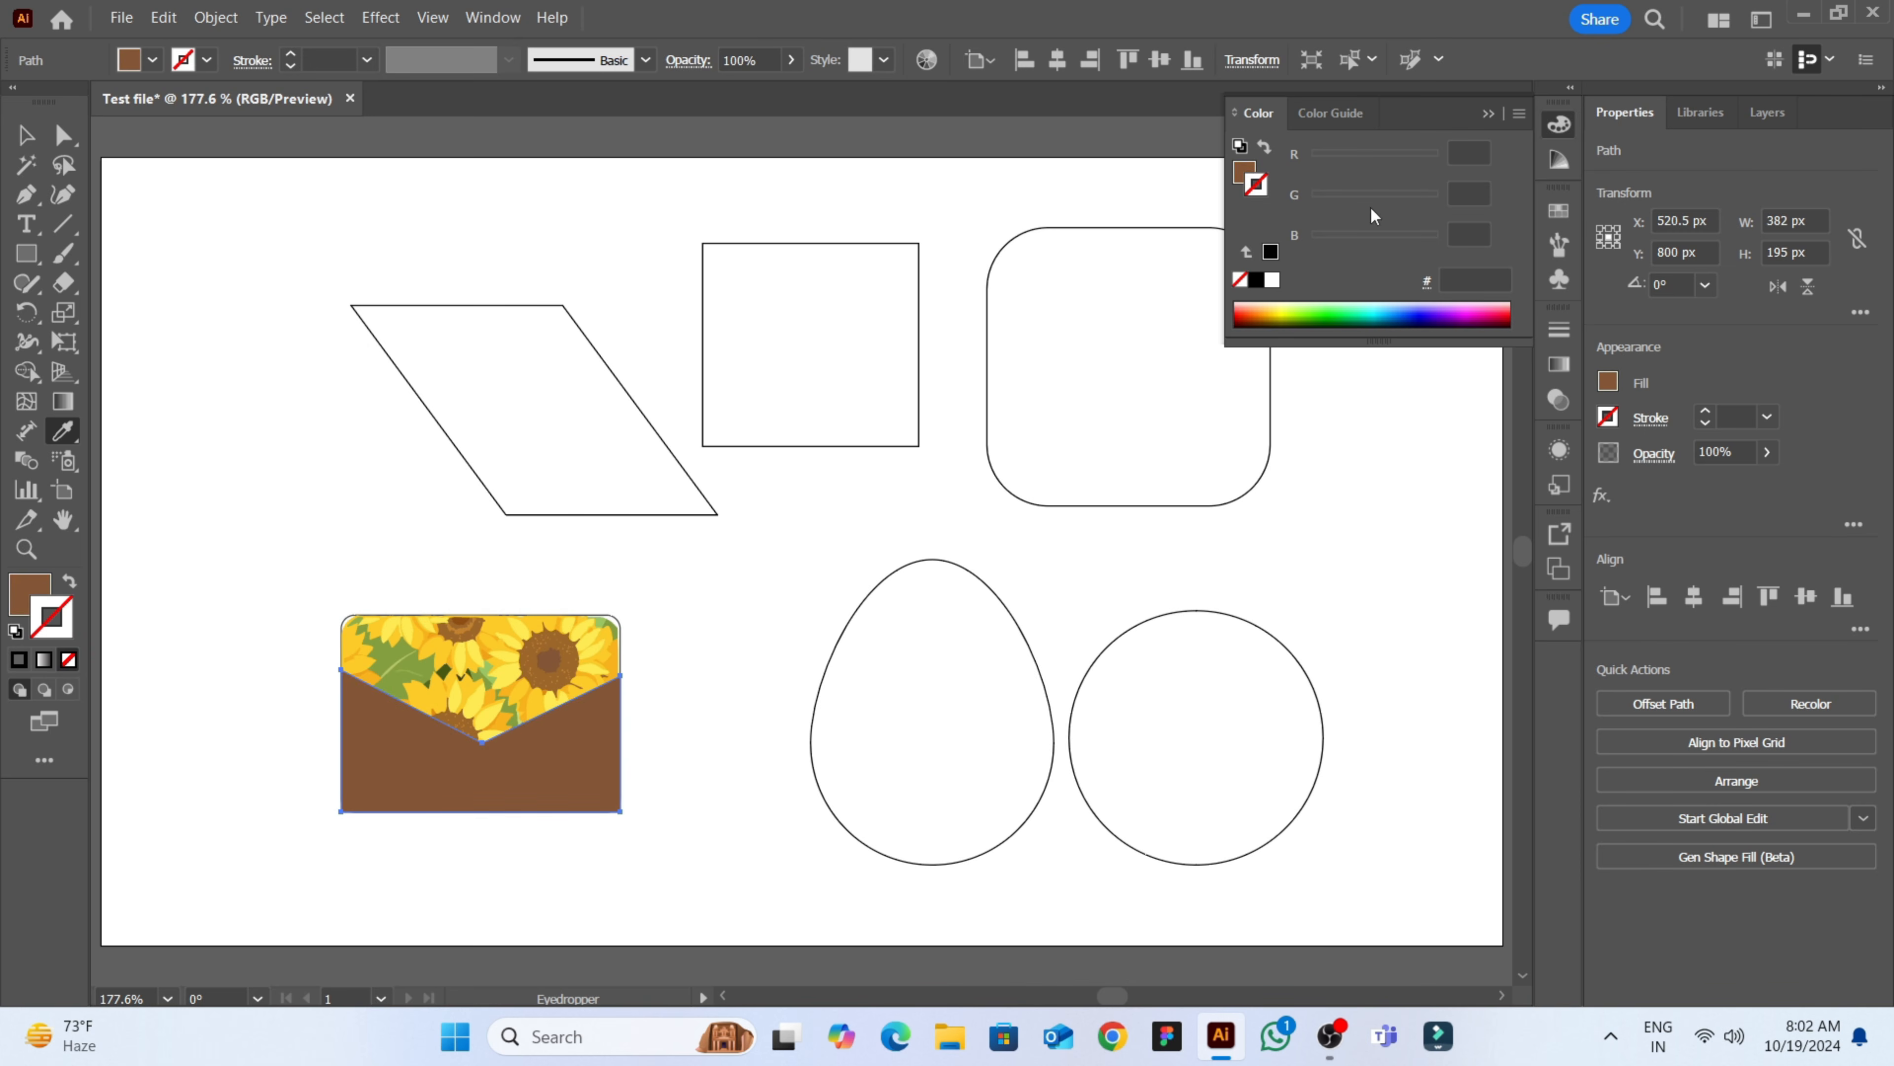
- Swap the front path's fill and stroke colours, swap them back, and collapse the colour options
click(1265, 149)
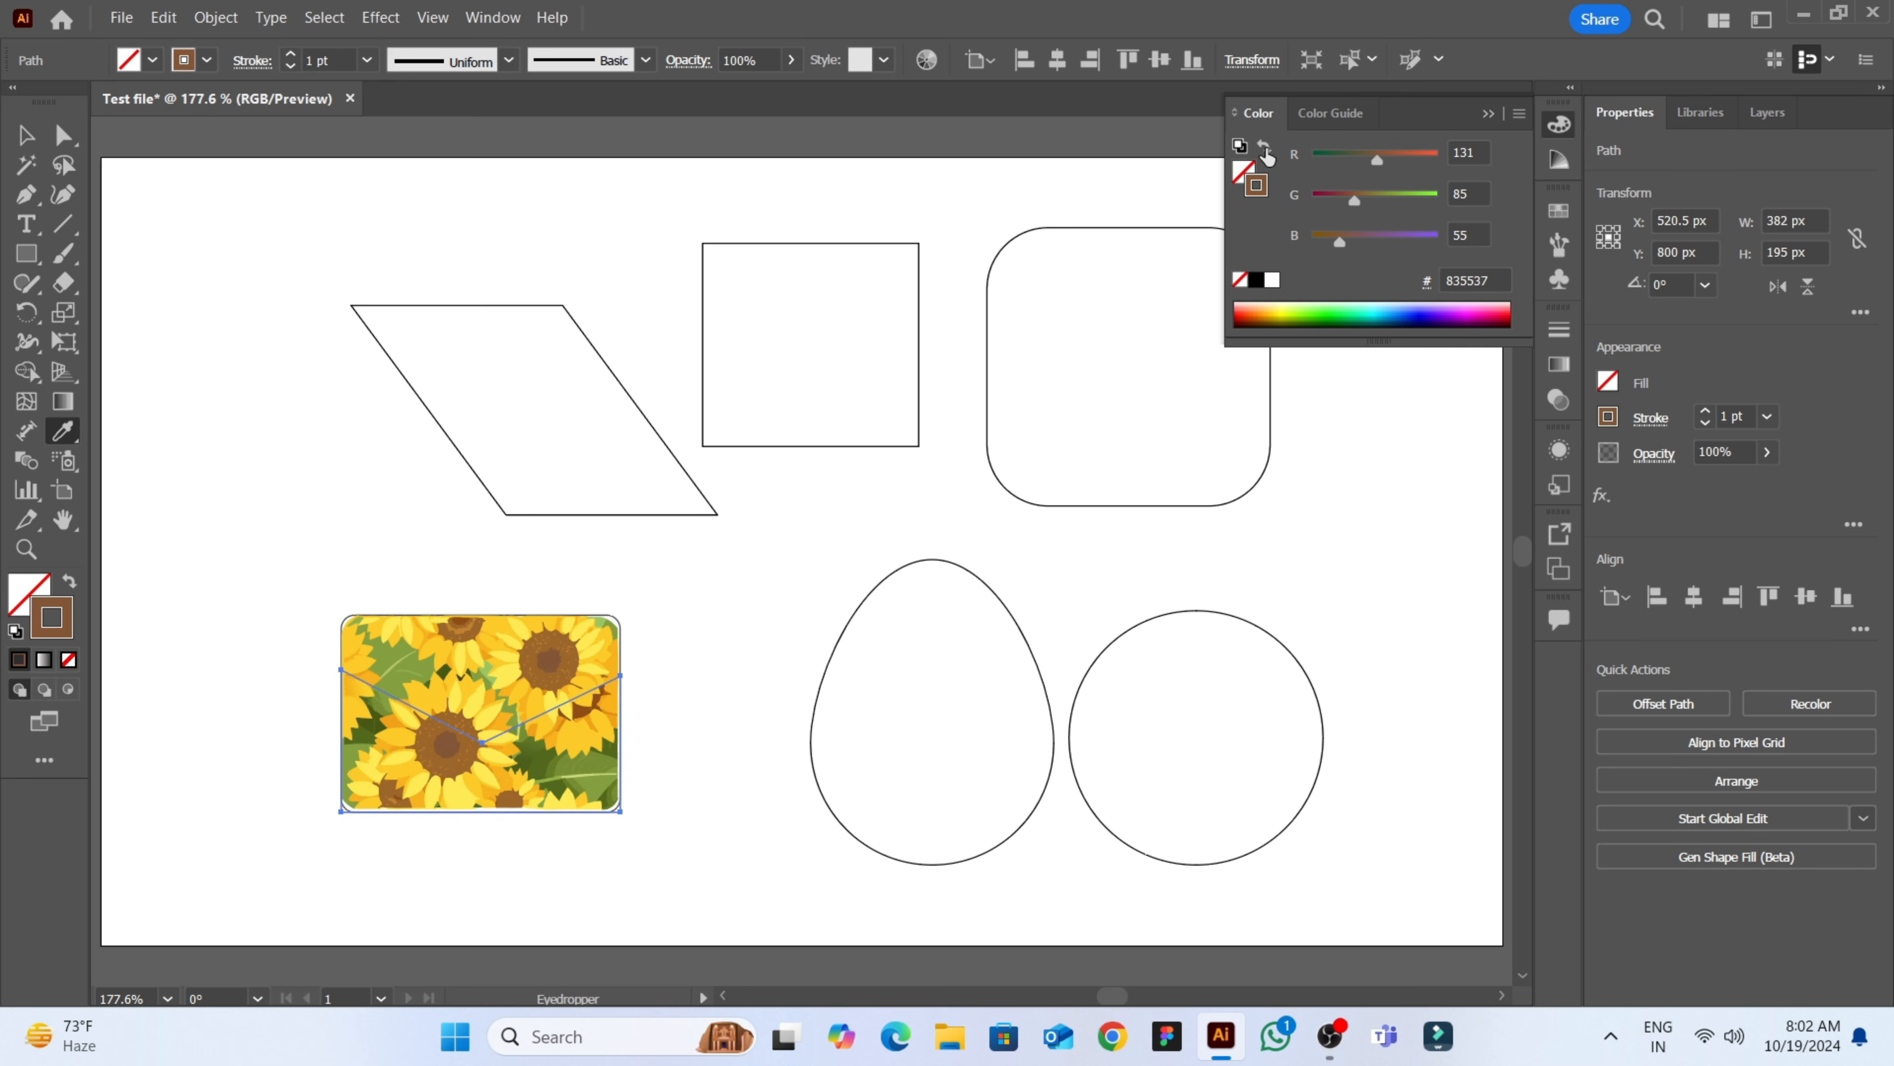
click(1266, 151)
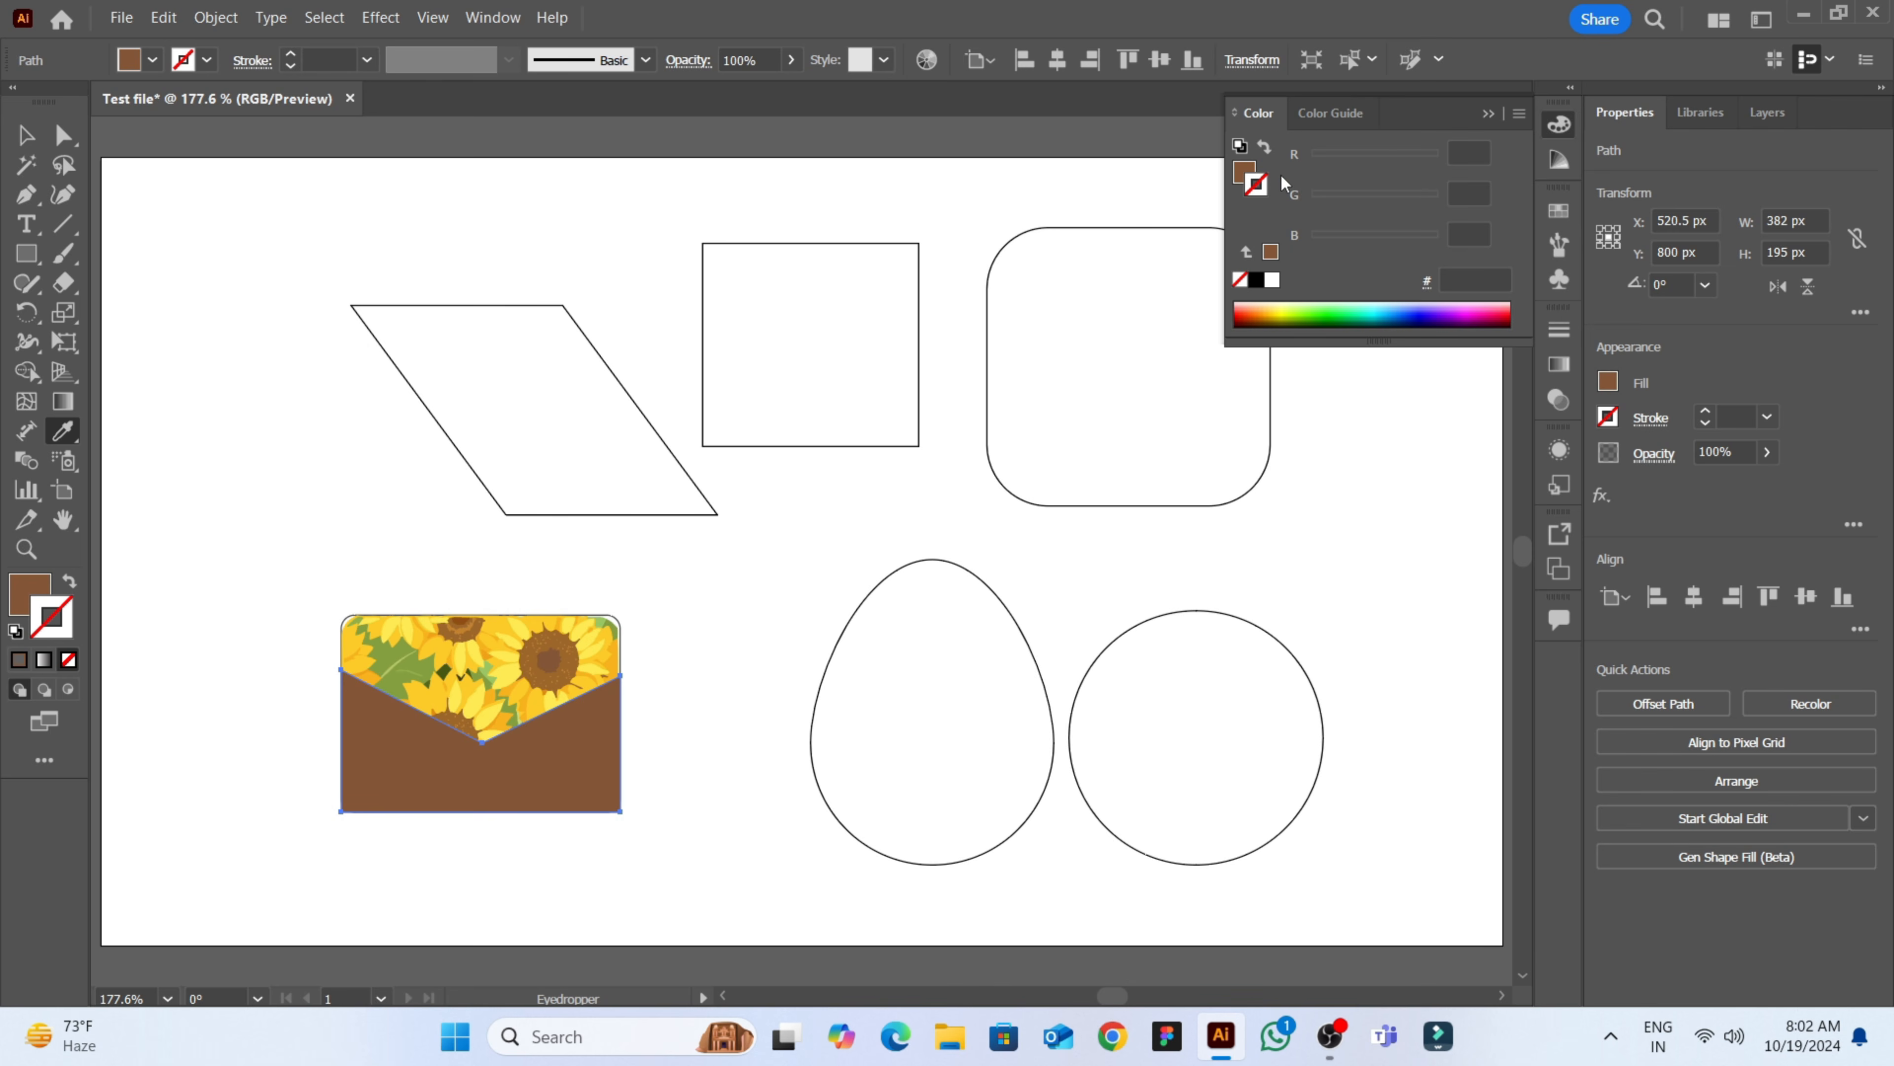
click(1488, 113)
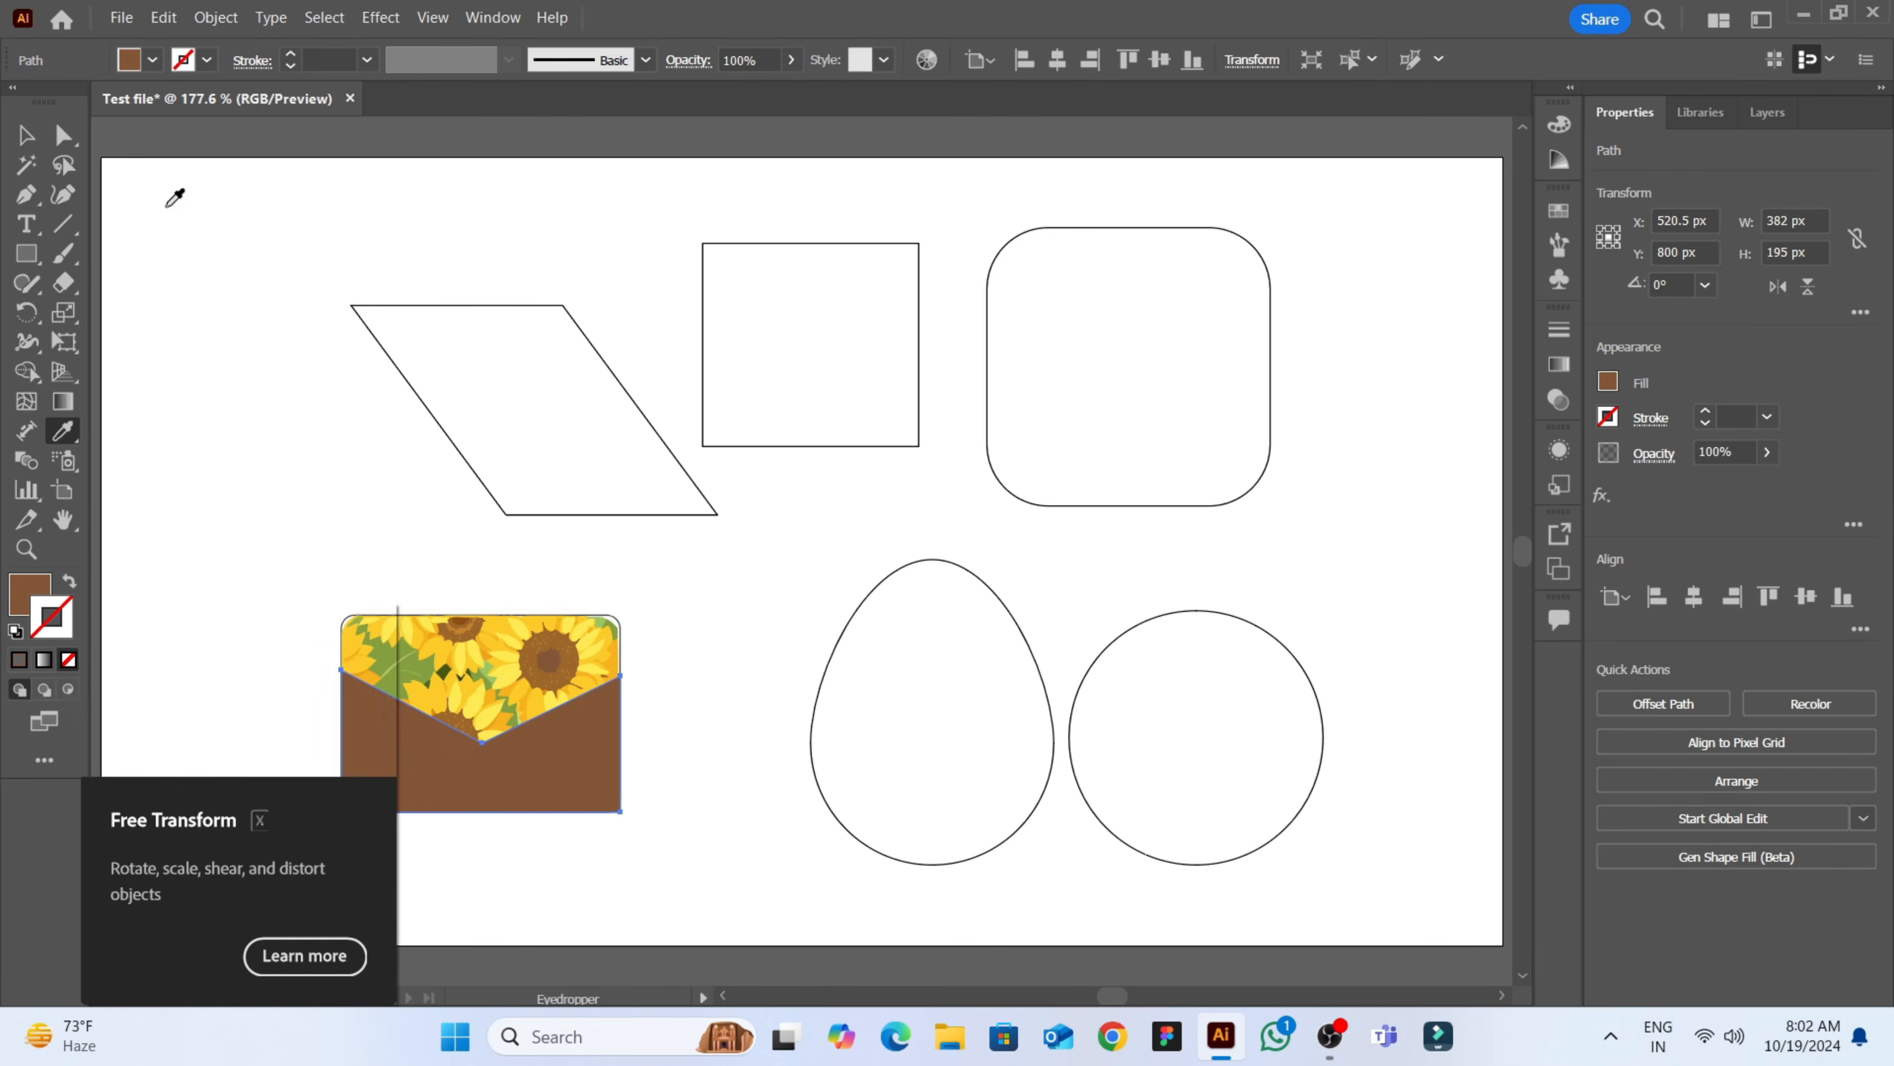
- Set the envelope front path's stroke weight to 2 pt and deselect it with the Selection tool
click(348, 61)
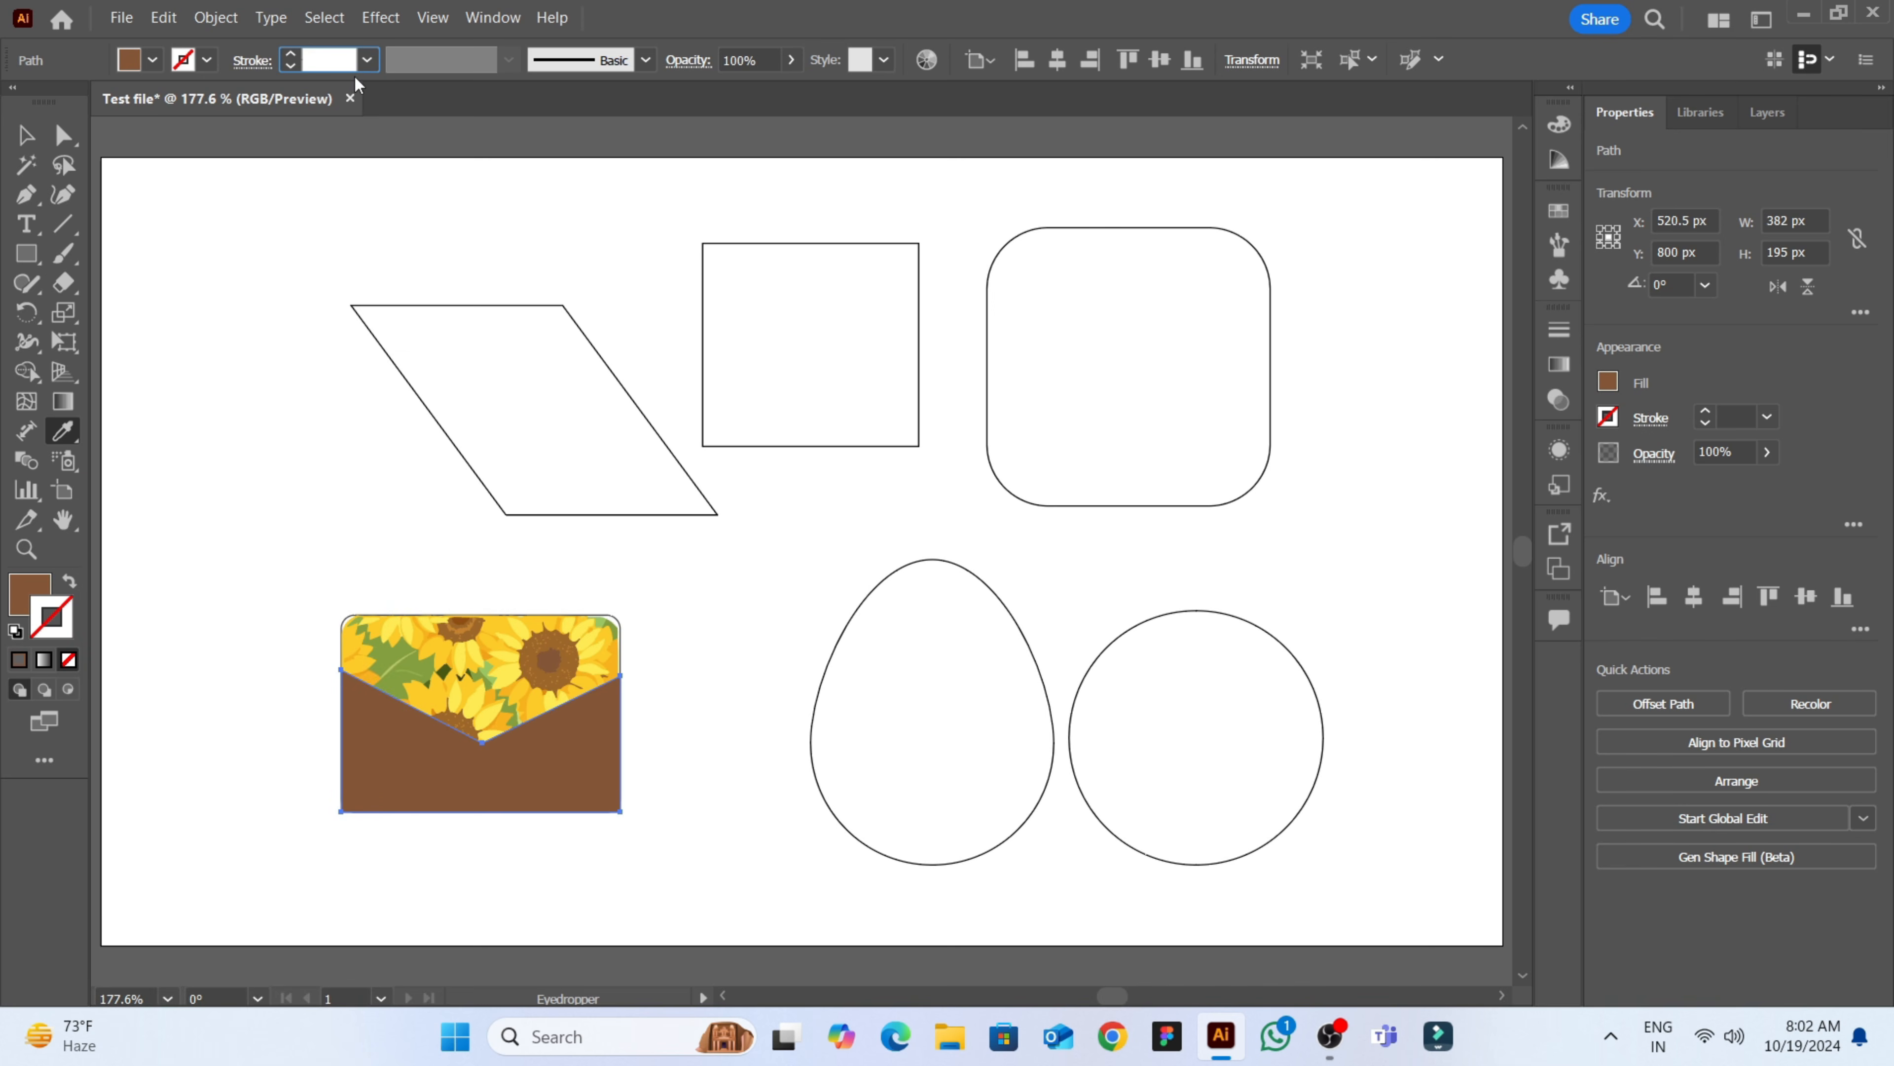
text(2)
key(Return)
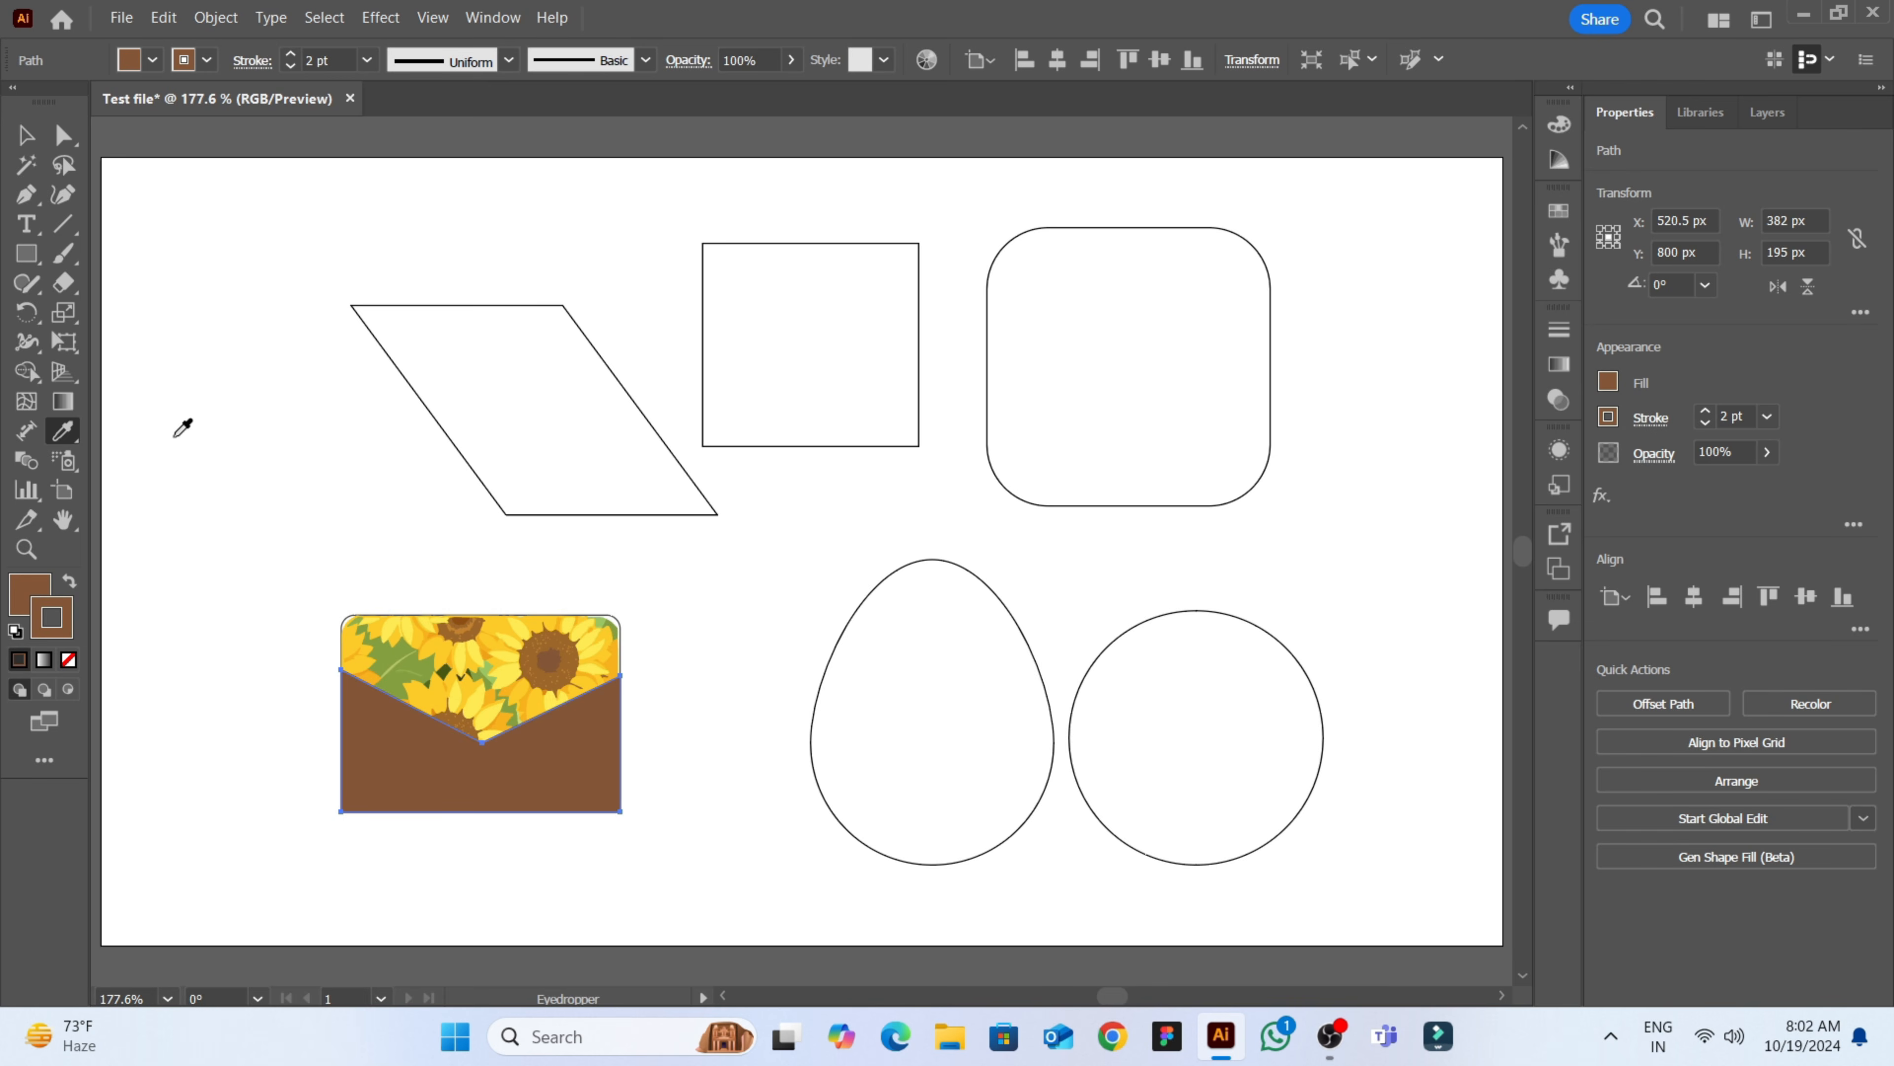
click(10, 136)
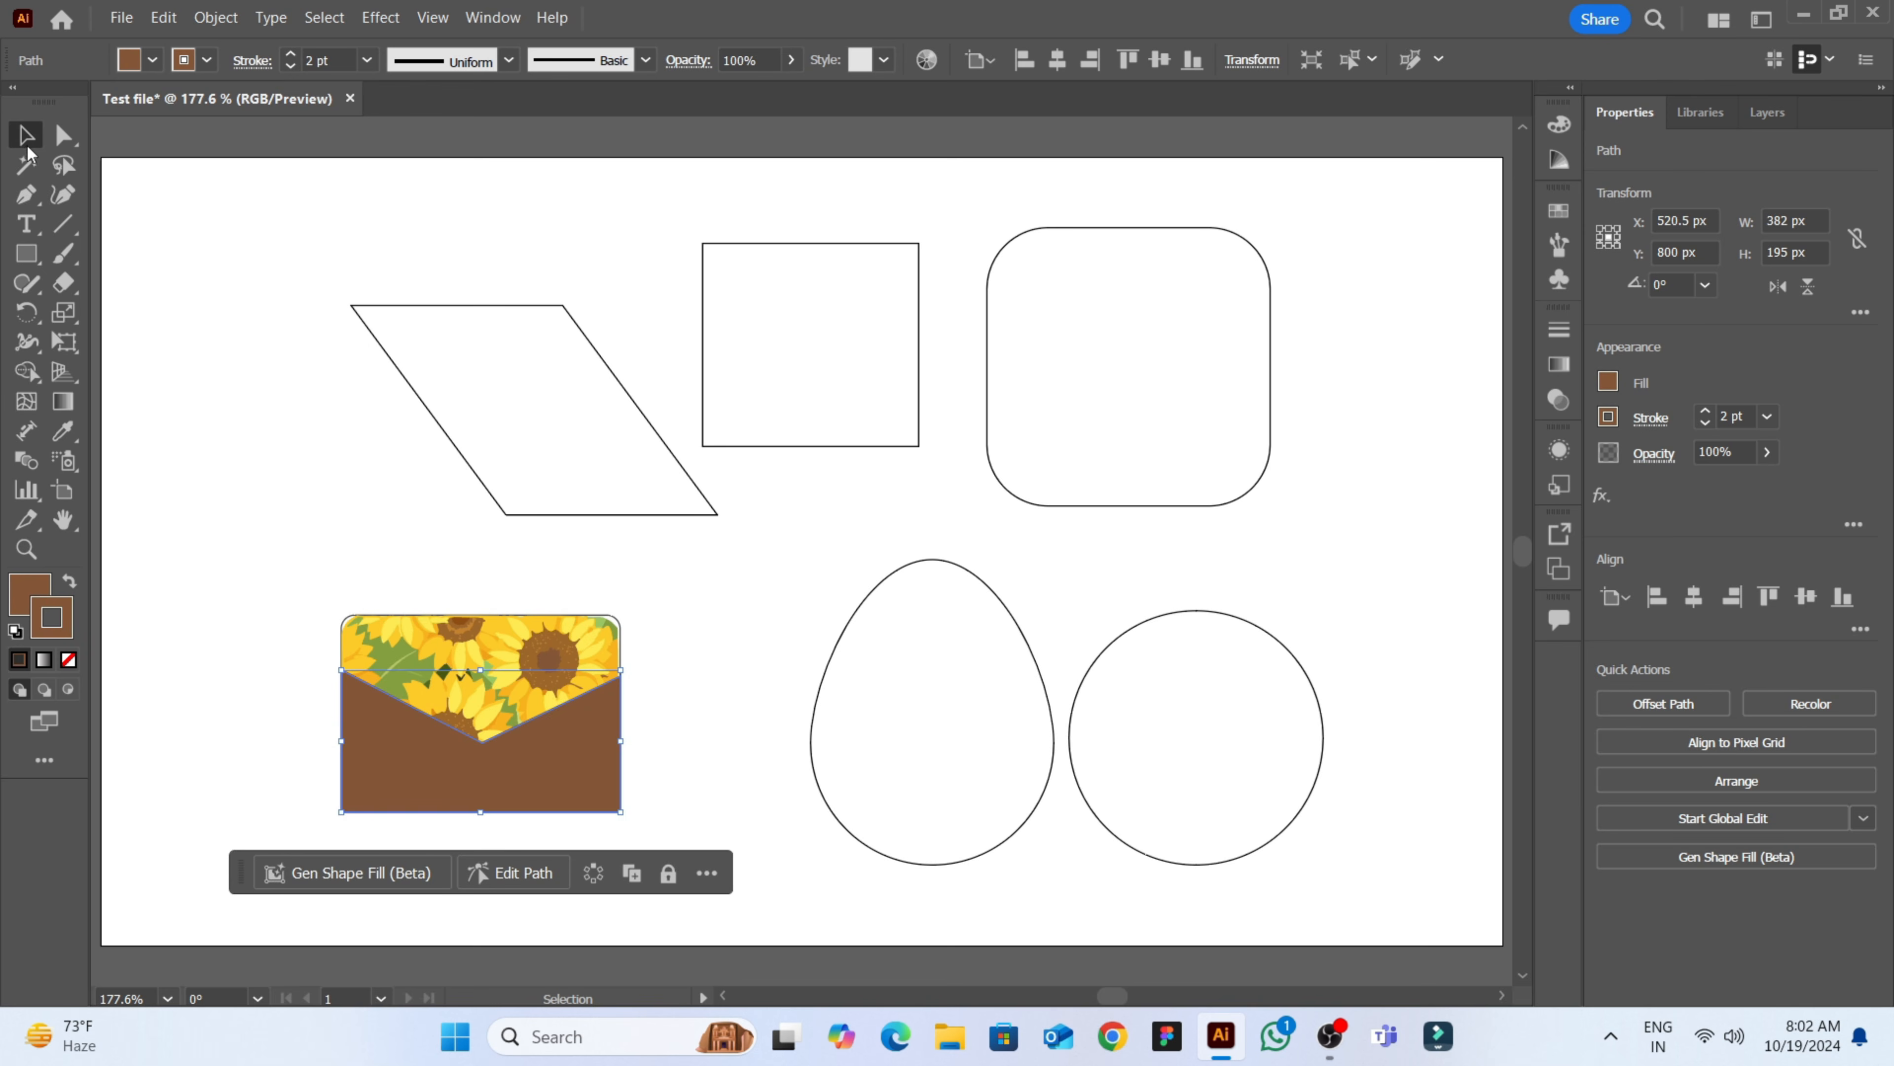
click(675, 694)
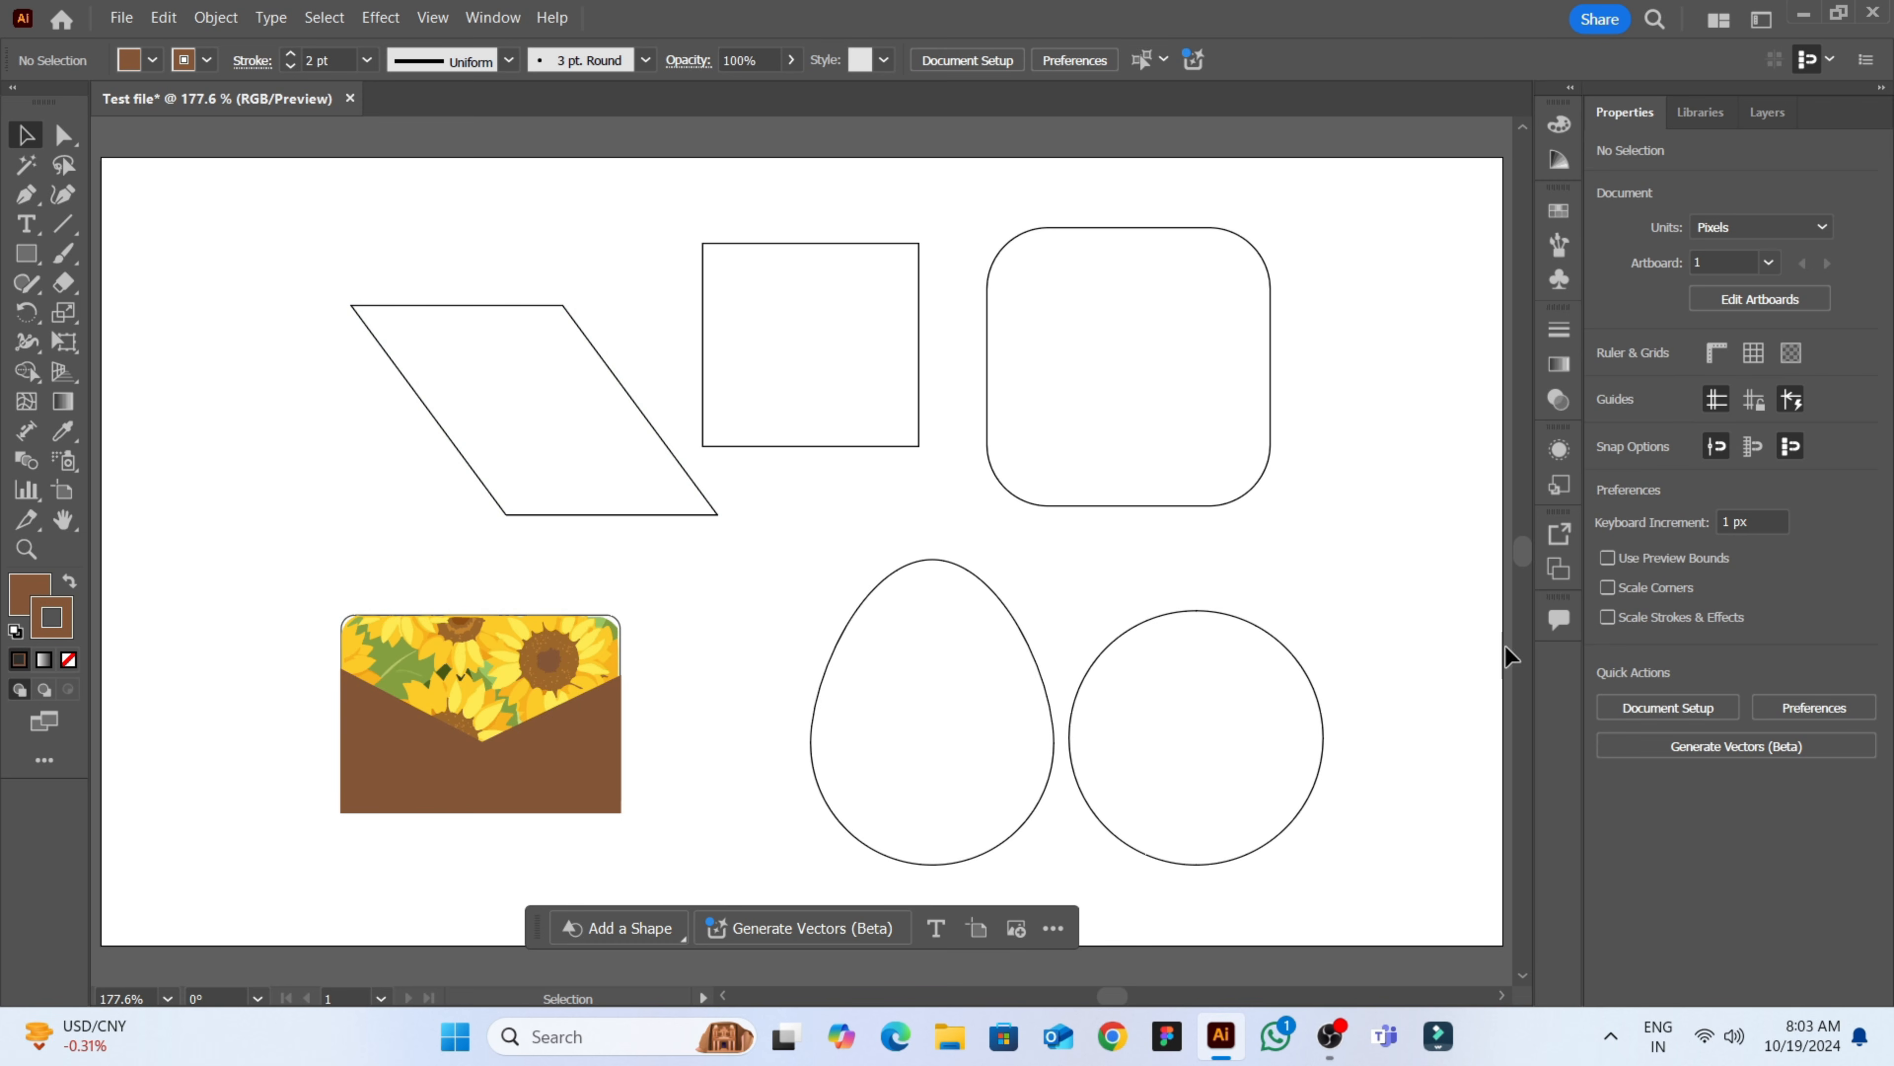
- Show the Align options, dock their Transform, Align and Pathfinder group with the collapsed panels, and expand Align
click(492, 17)
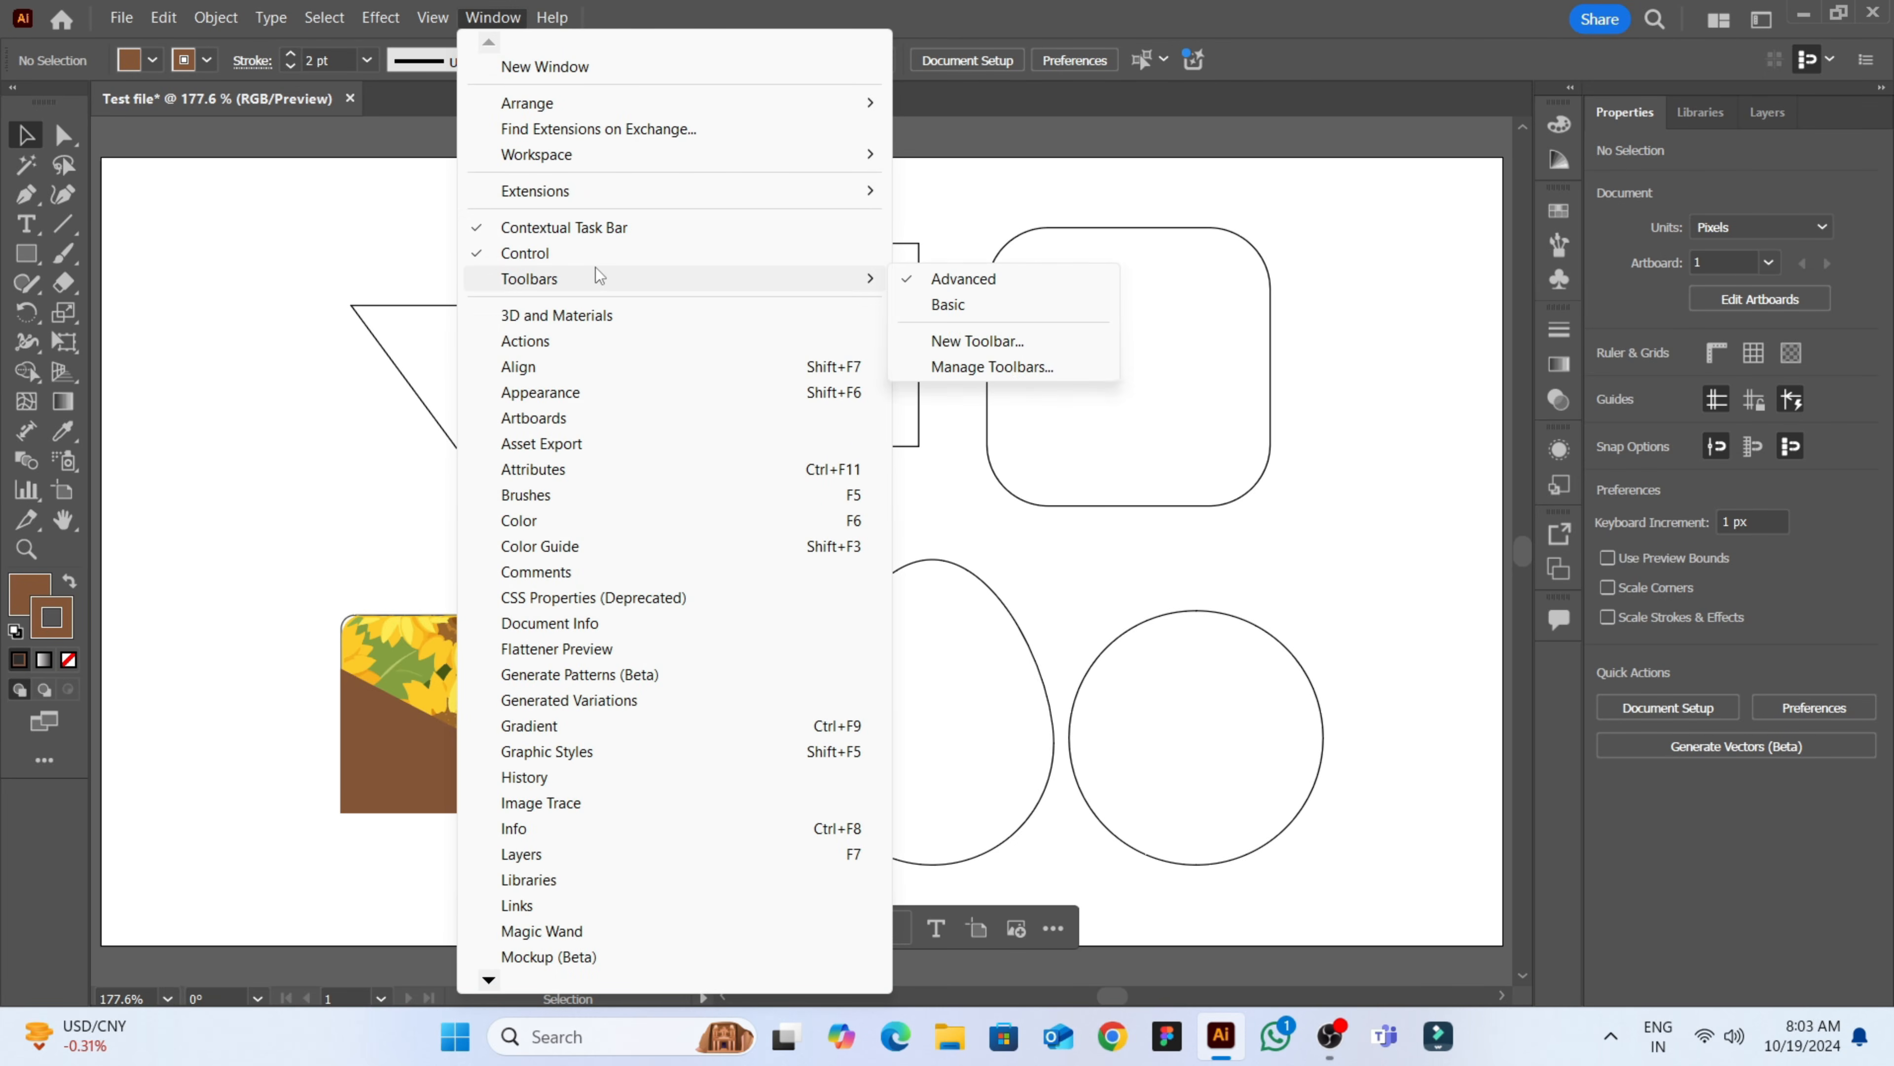
click(580, 369)
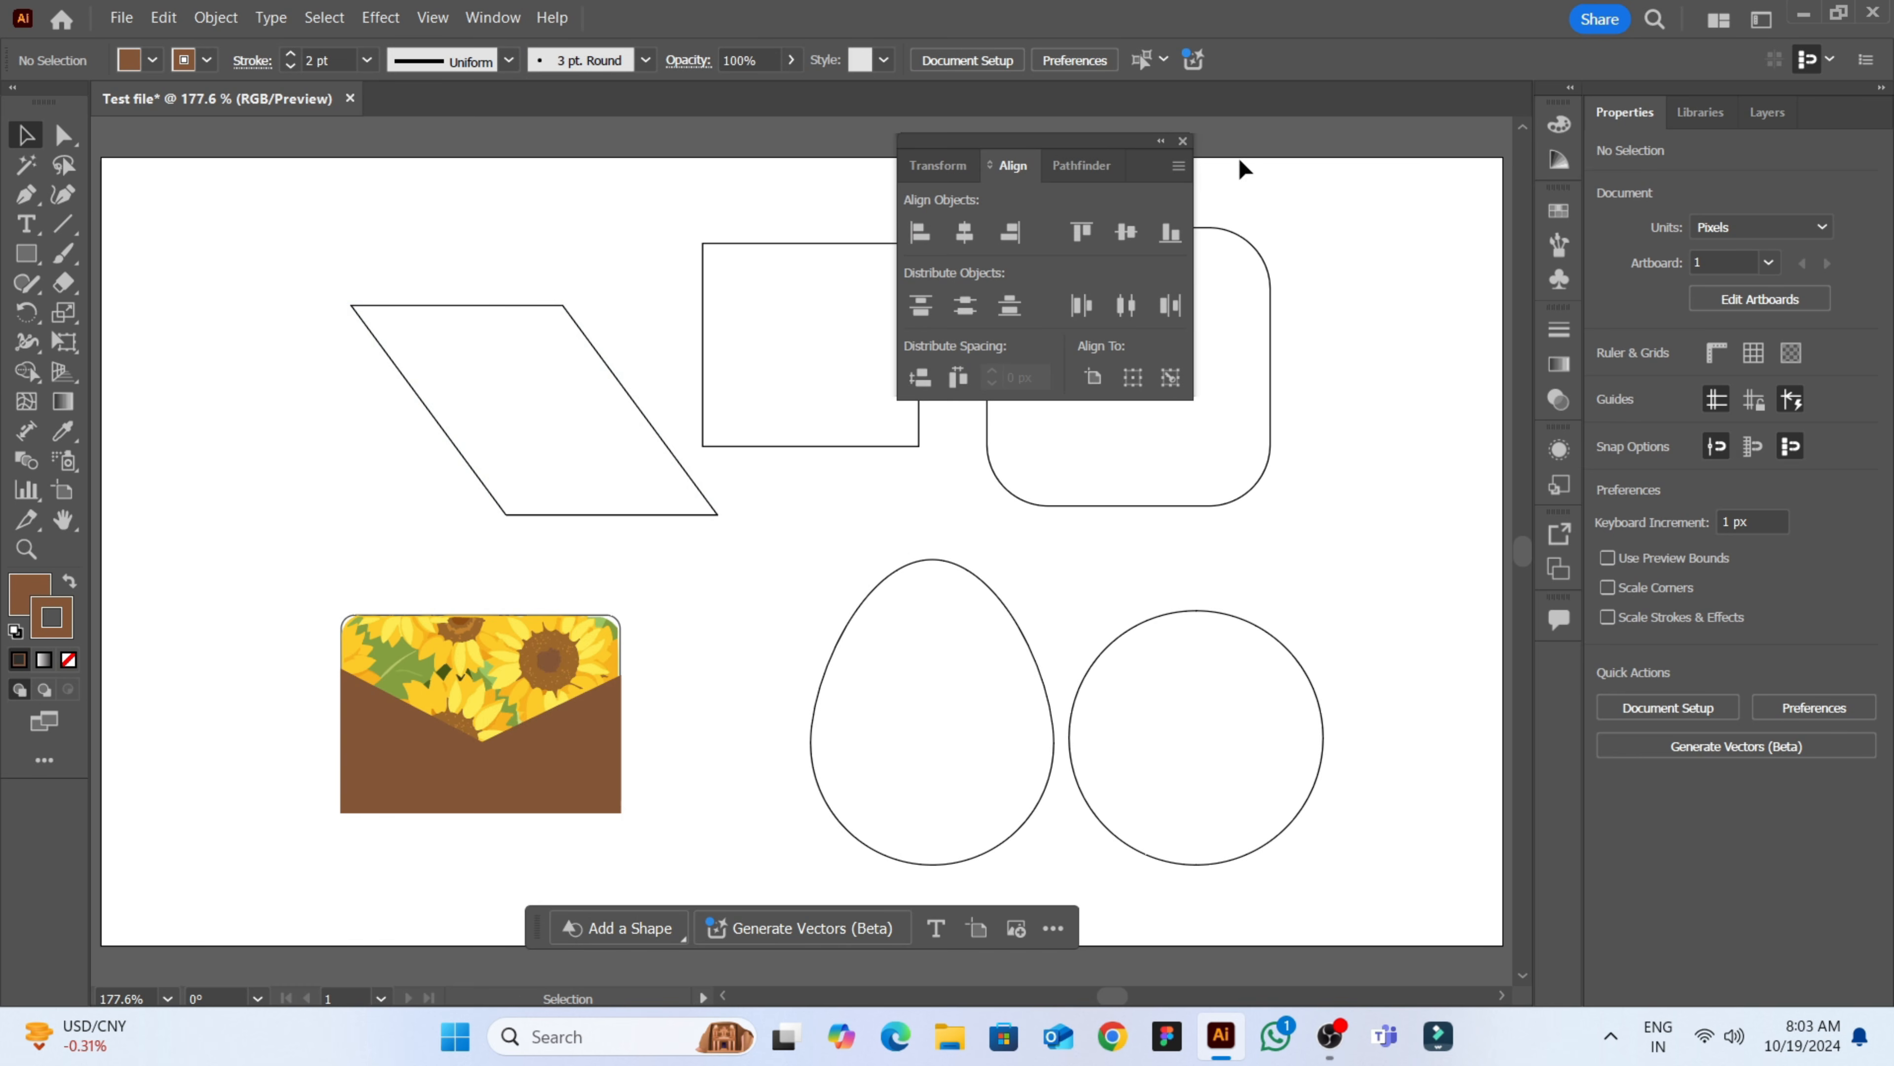
drag(1088, 144, 1527, 658)
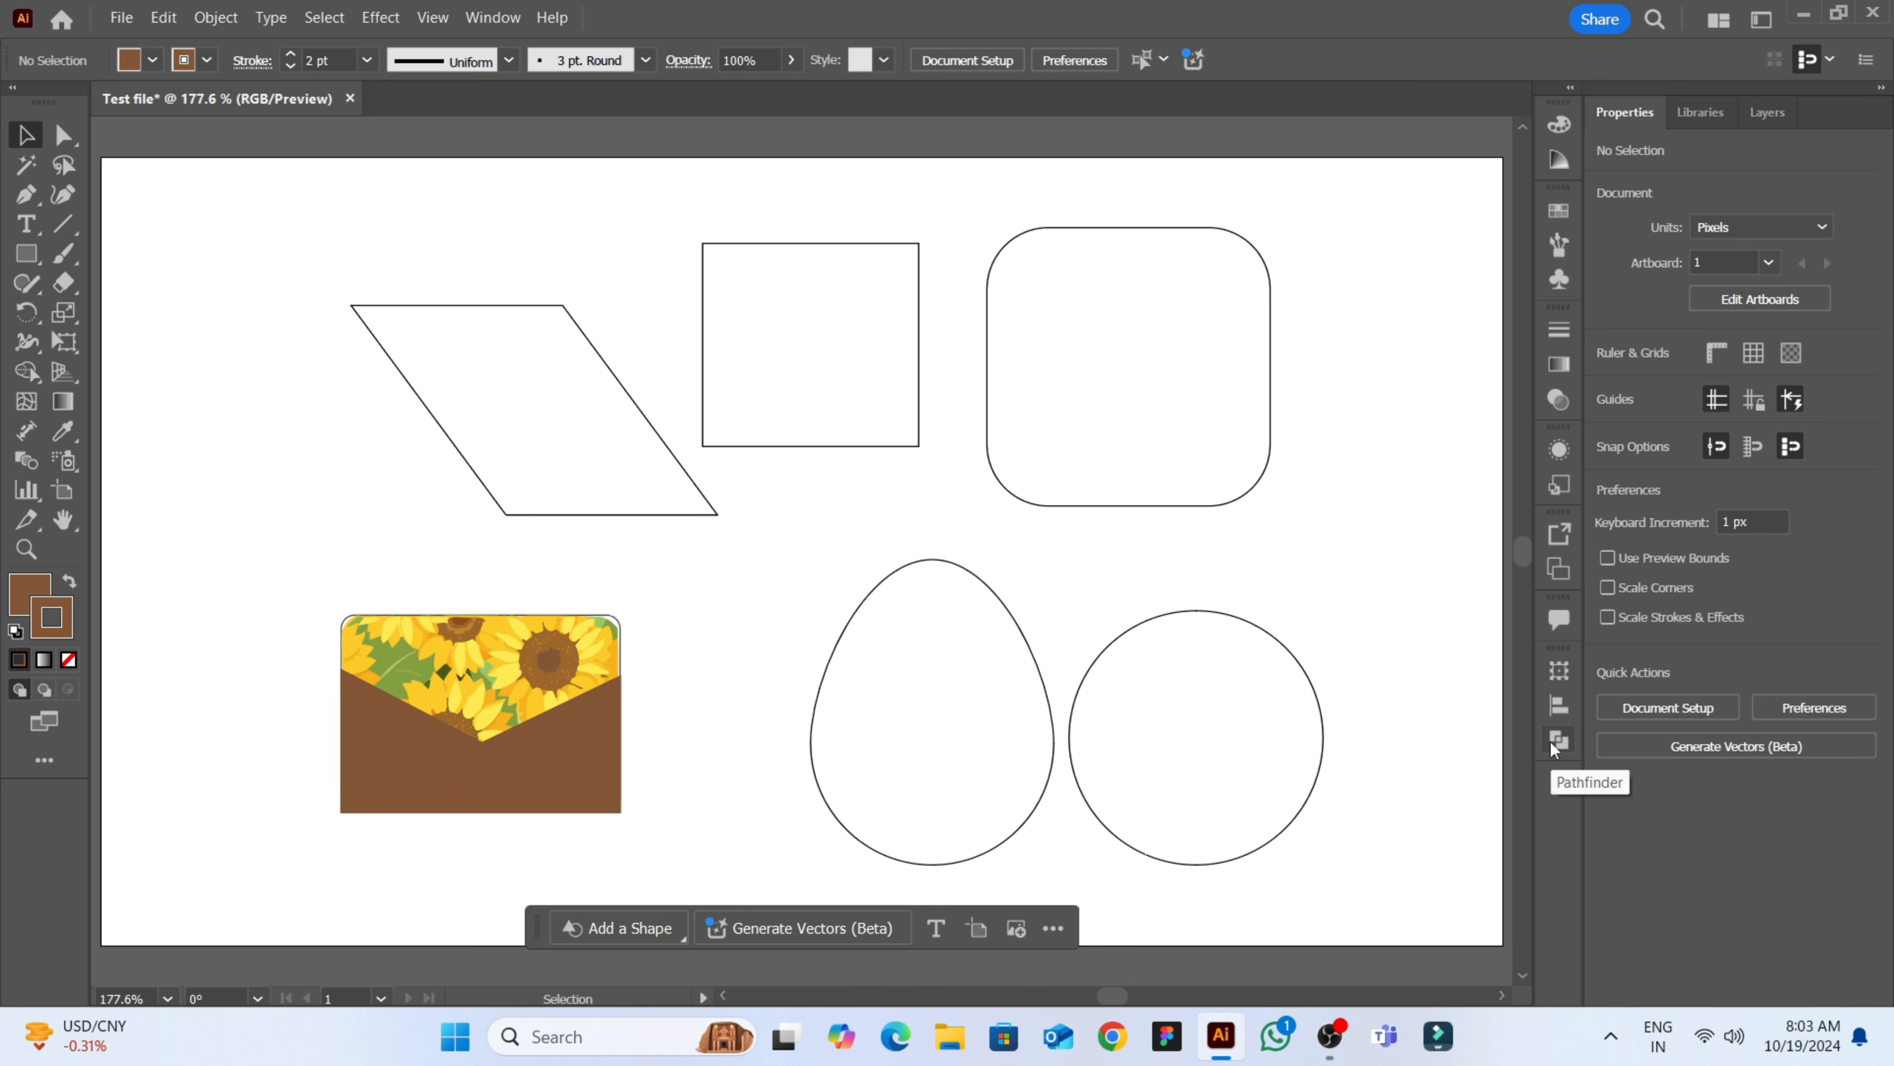
click(1558, 703)
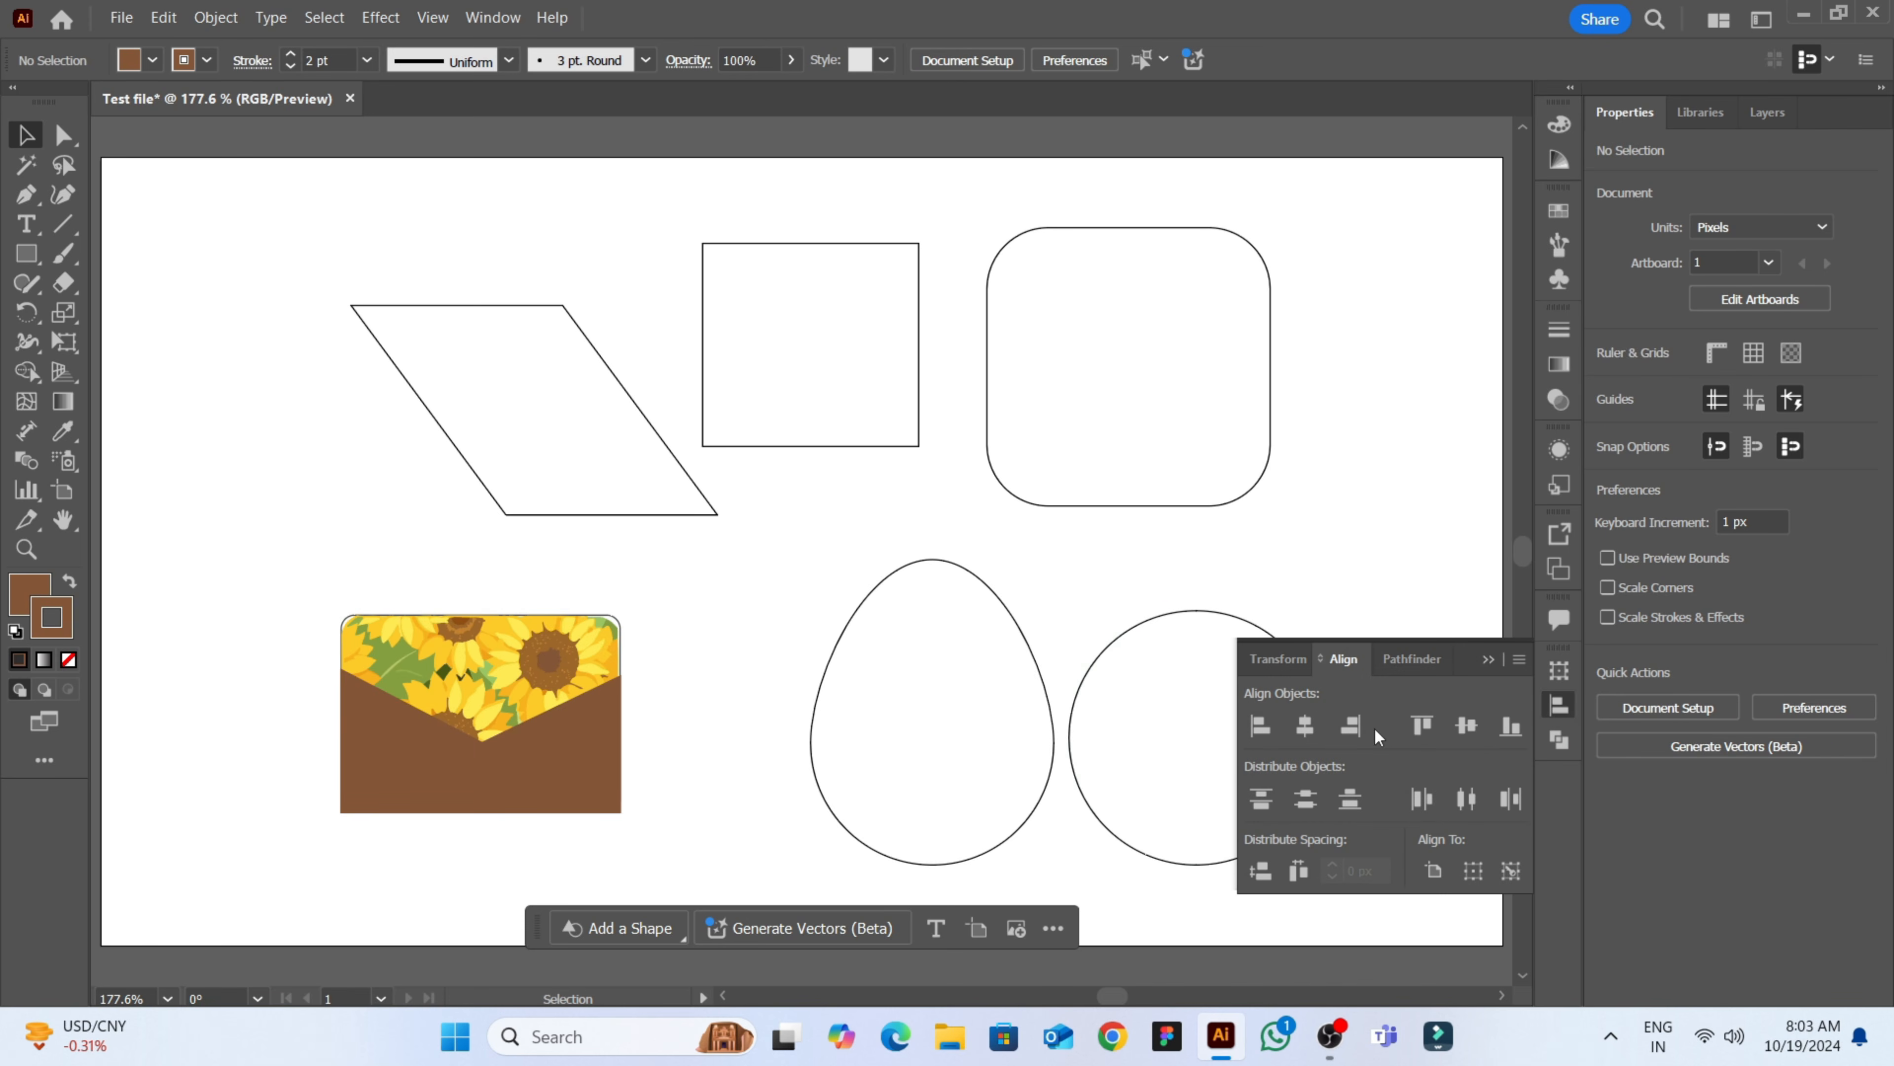
- Try aligning the rounded square to the artboard's left, horizontal centre, right, top, vertical centre and bottom in turn
click(1163, 502)
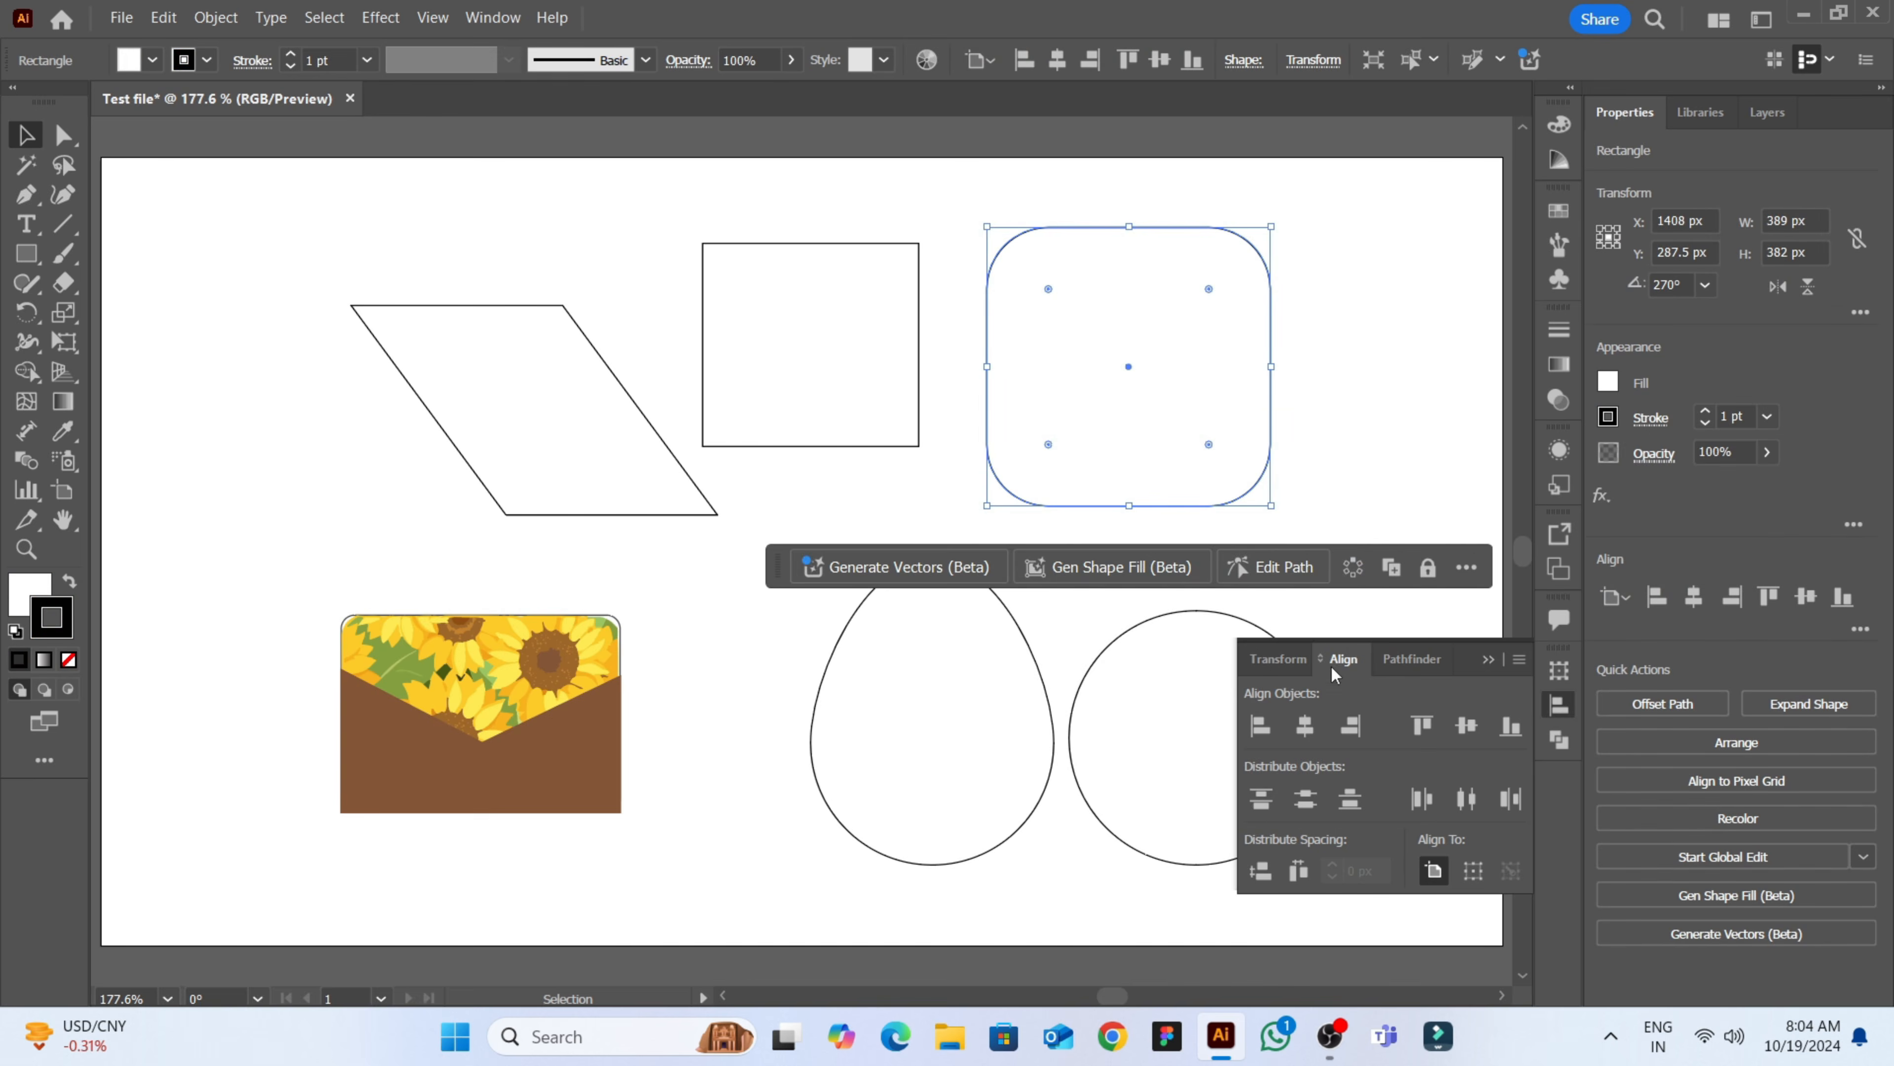
click(1259, 725)
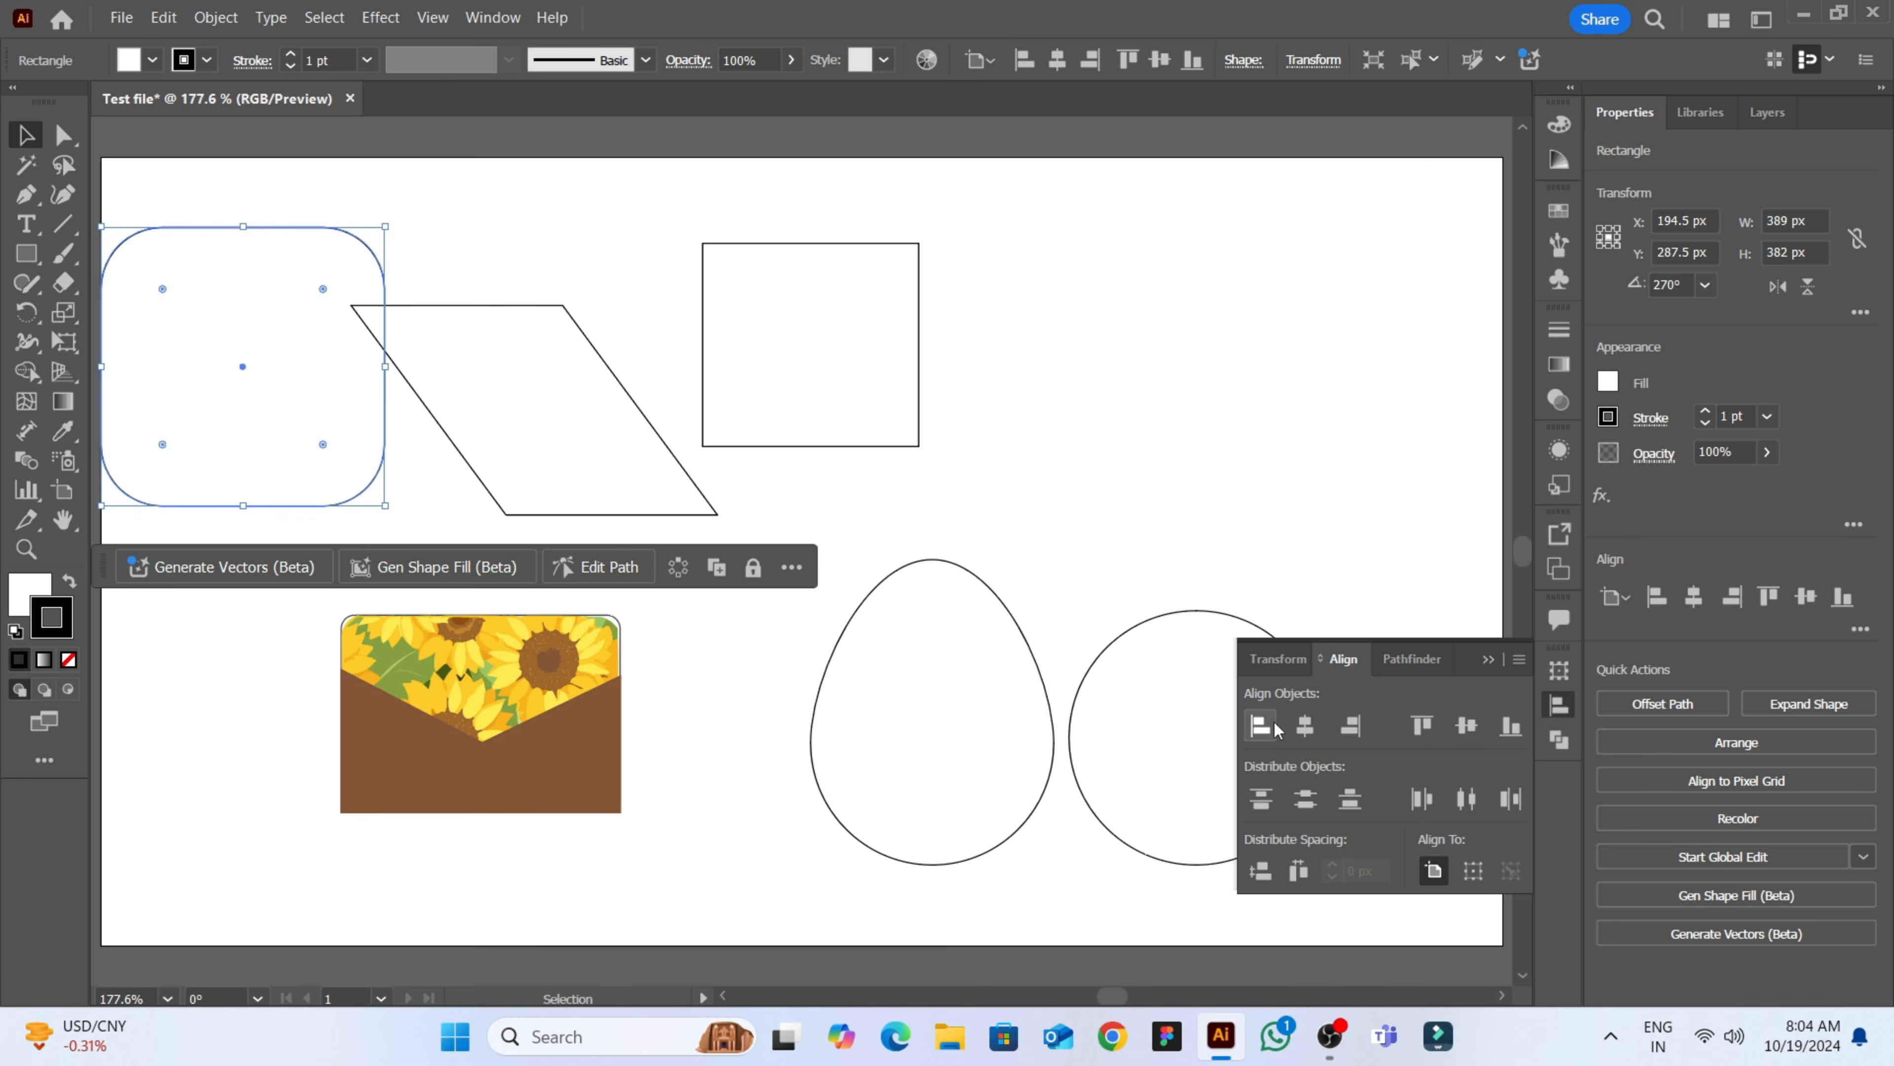
click(1306, 726)
click(1351, 725)
click(1422, 725)
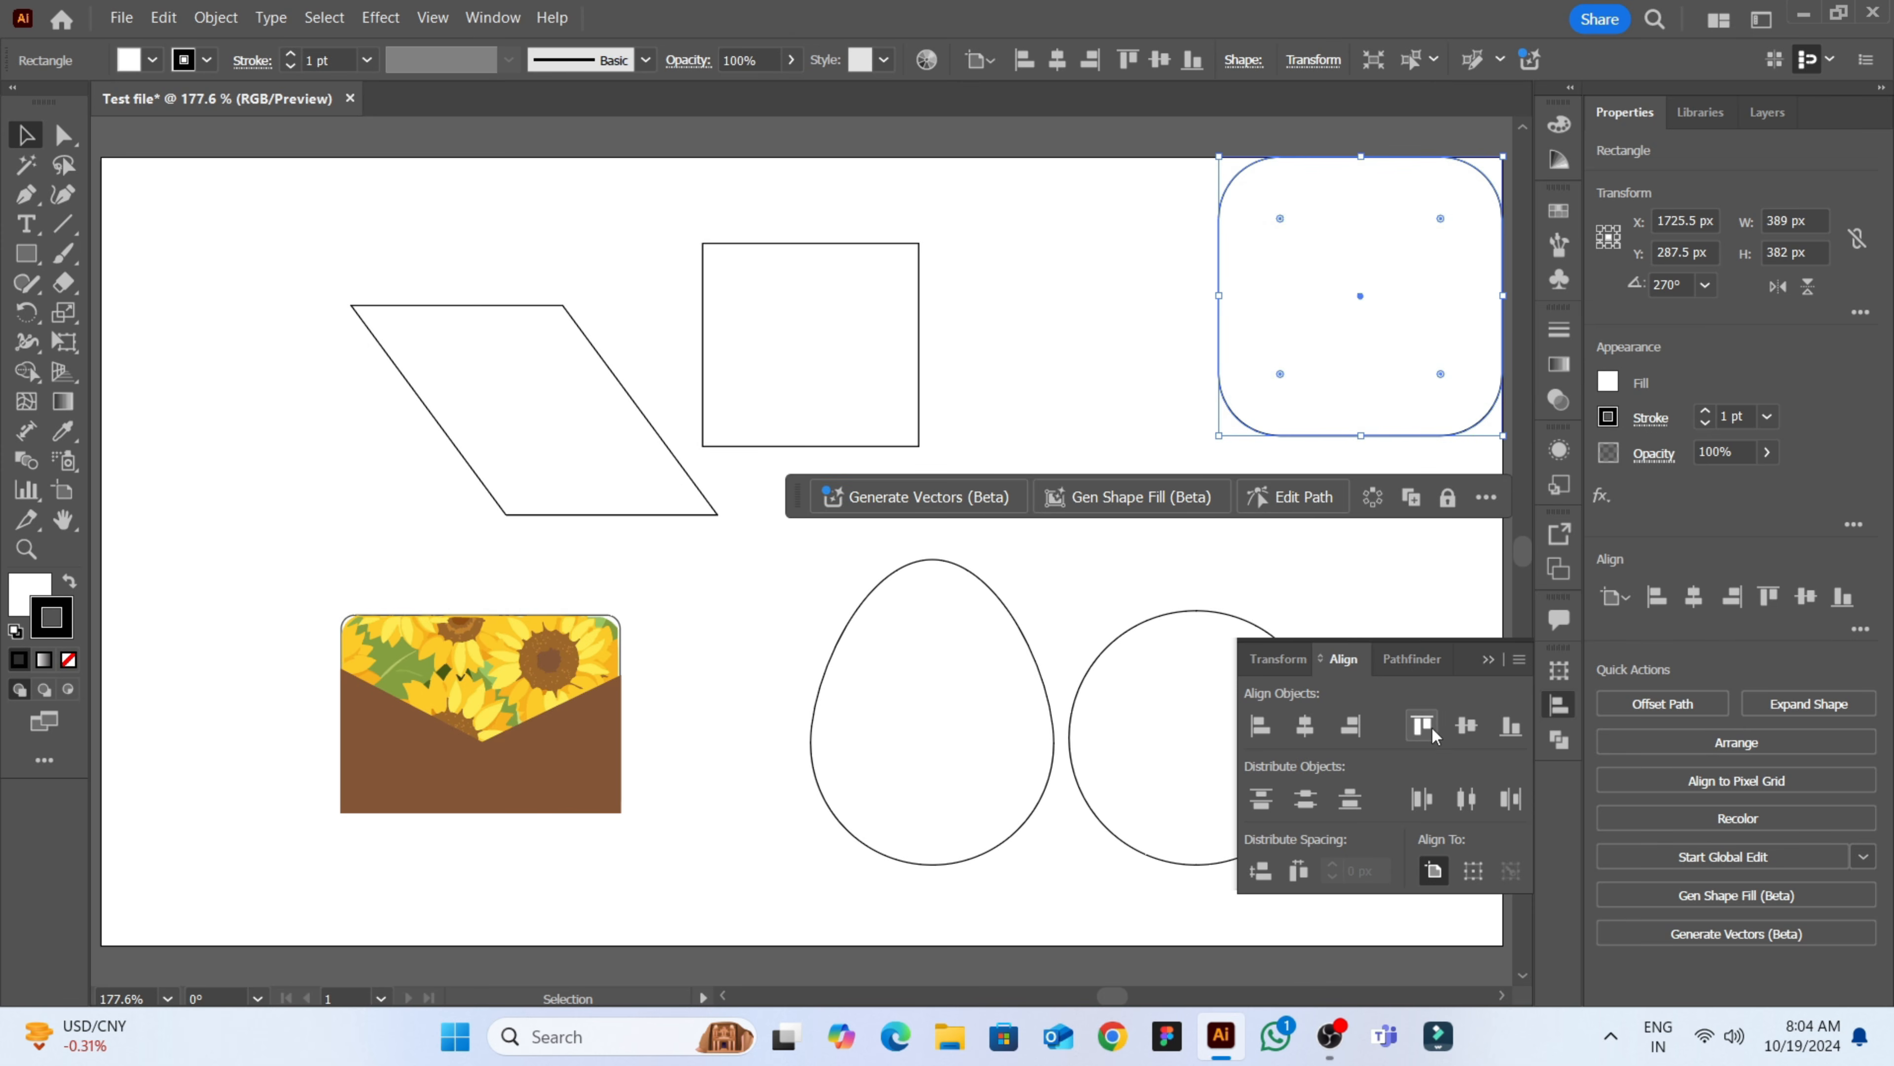
click(1465, 726)
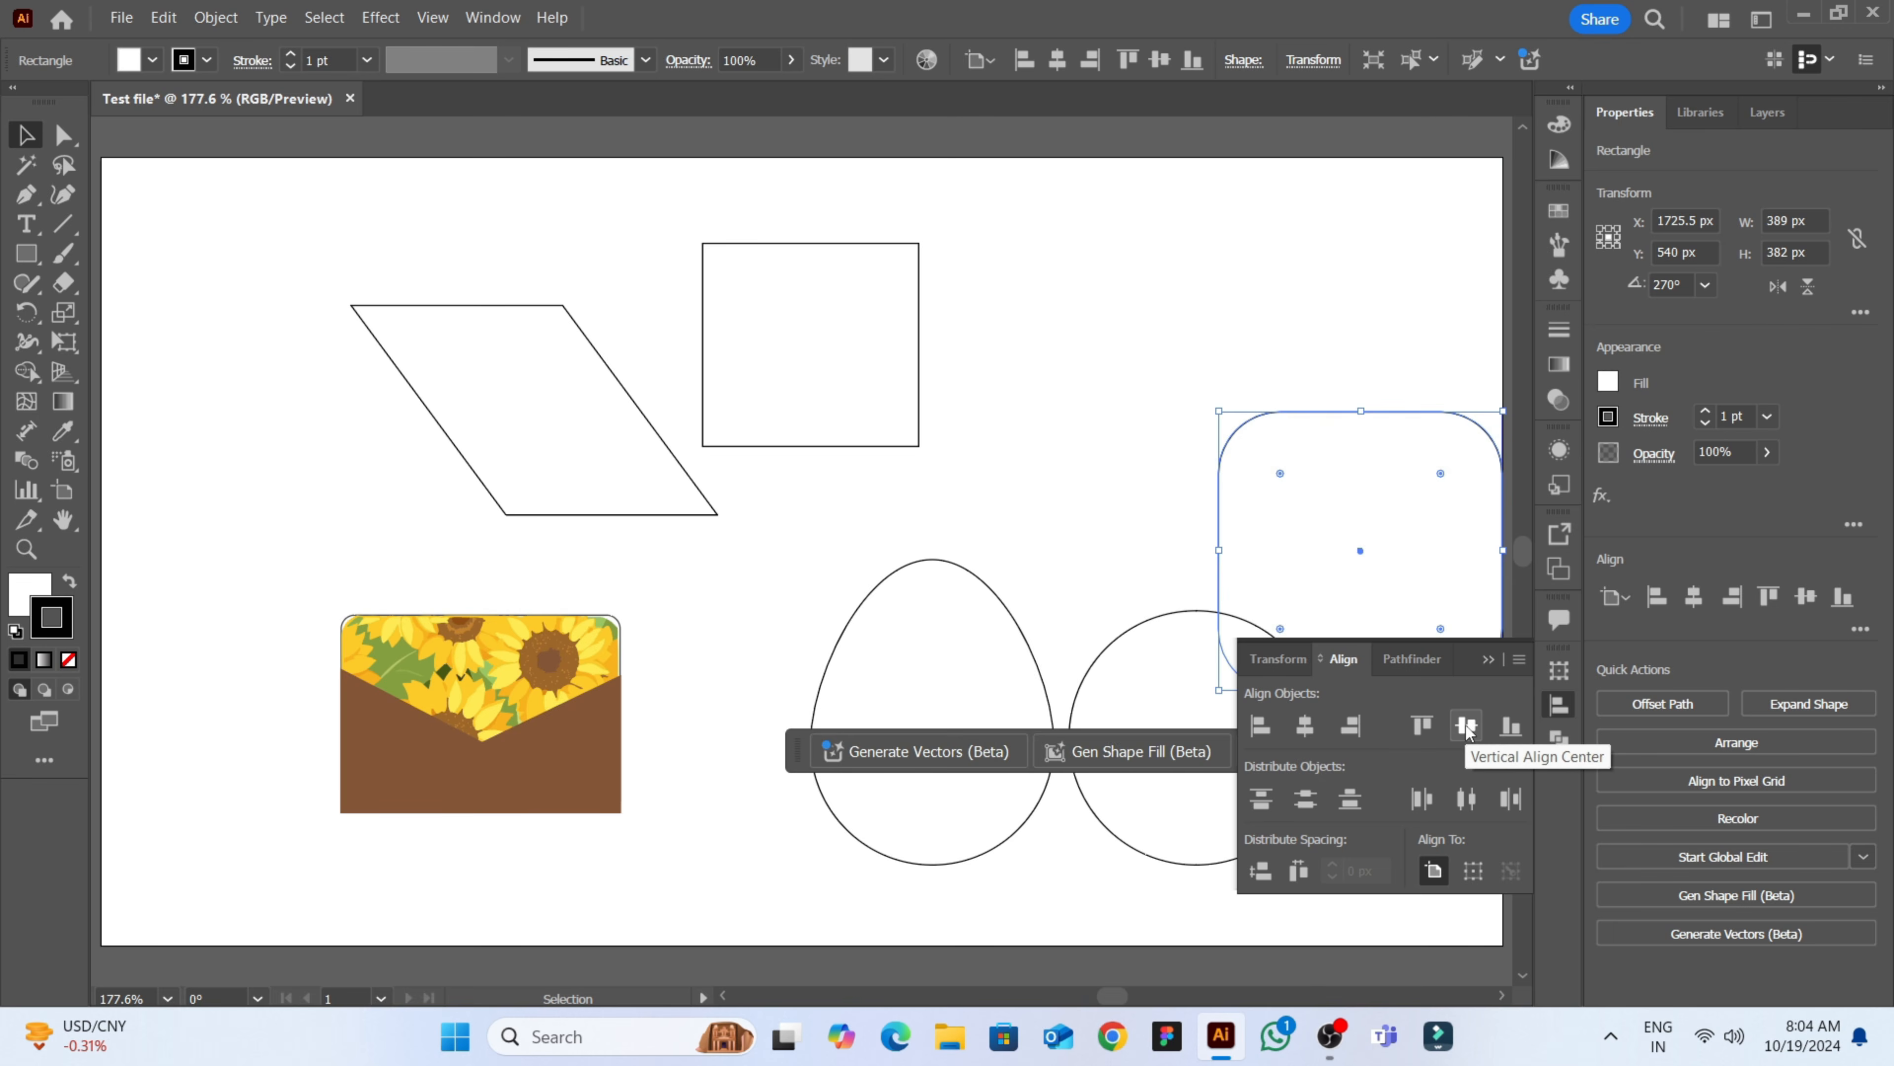
click(1509, 728)
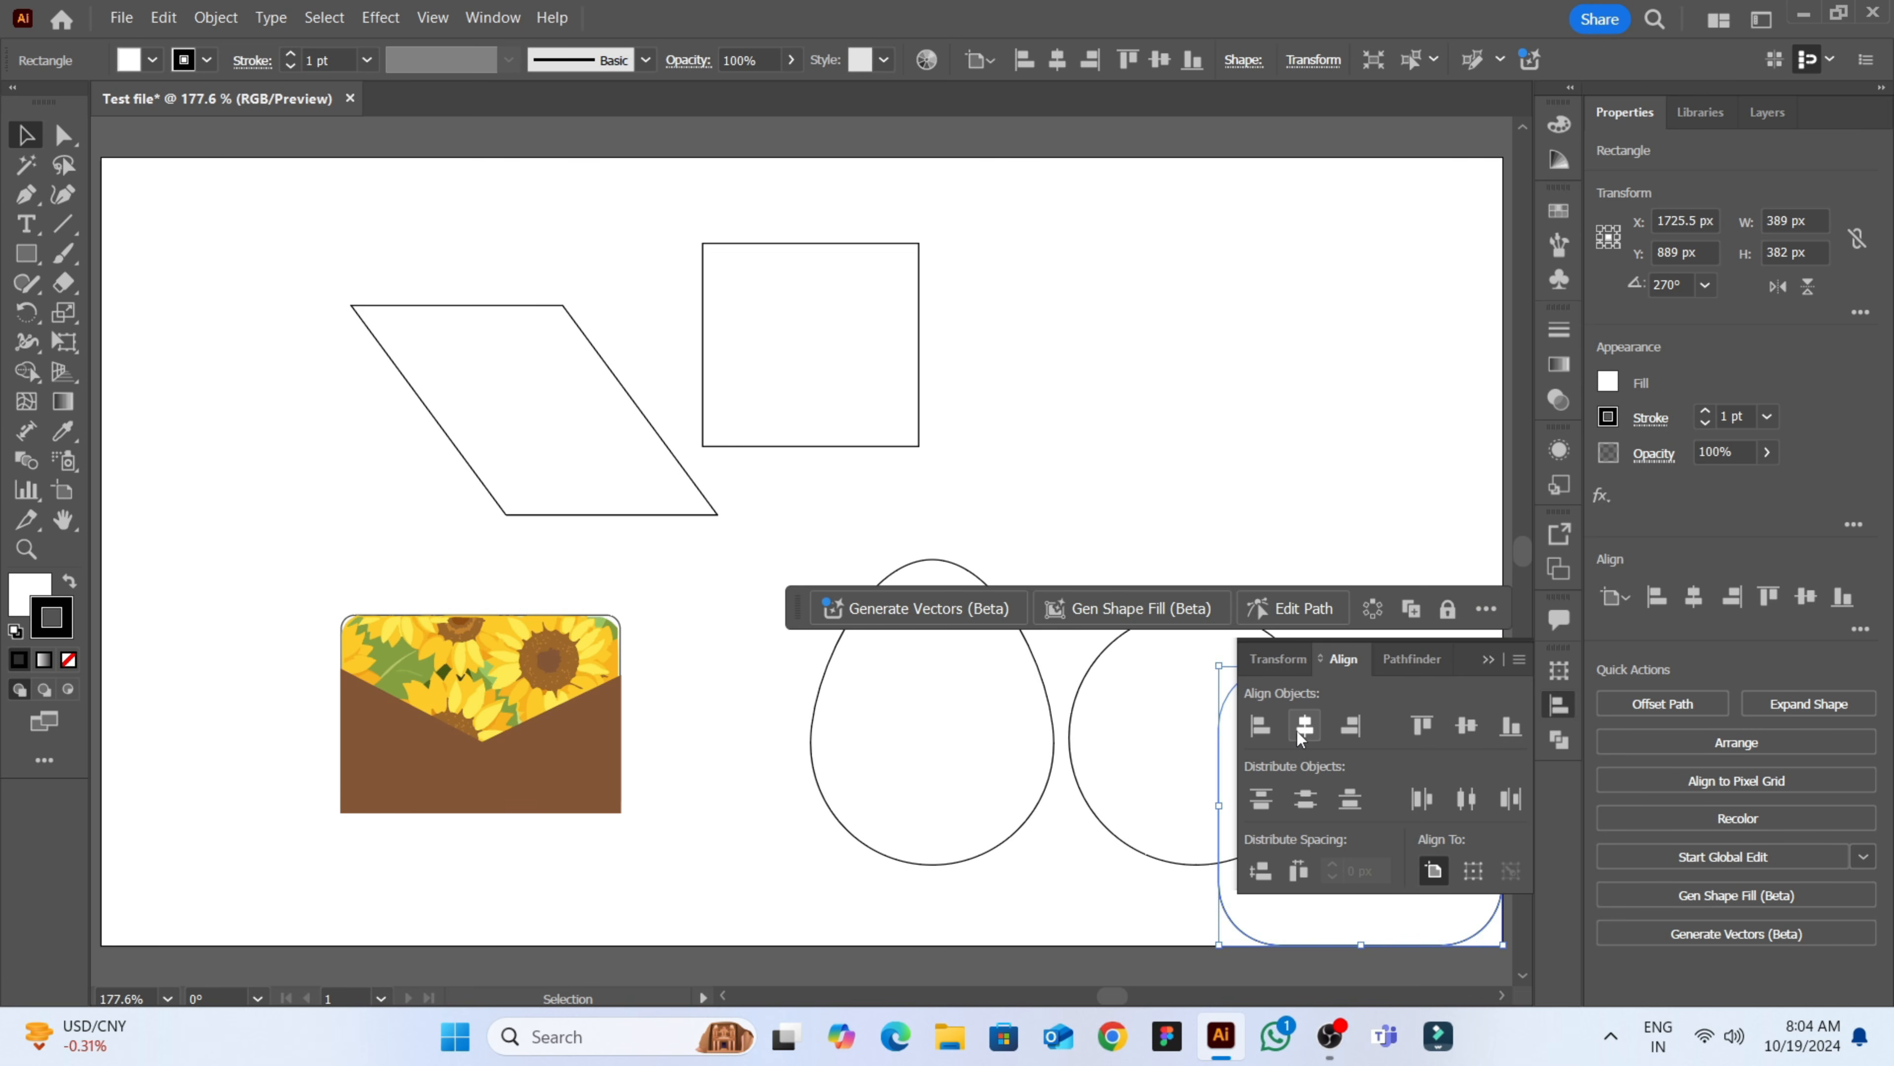
- Align the rounded square to the artboard's upper-right corner, and move it inward to about X 1530.5 px, Y 271 px
click(1304, 725)
click(1351, 725)
click(1422, 725)
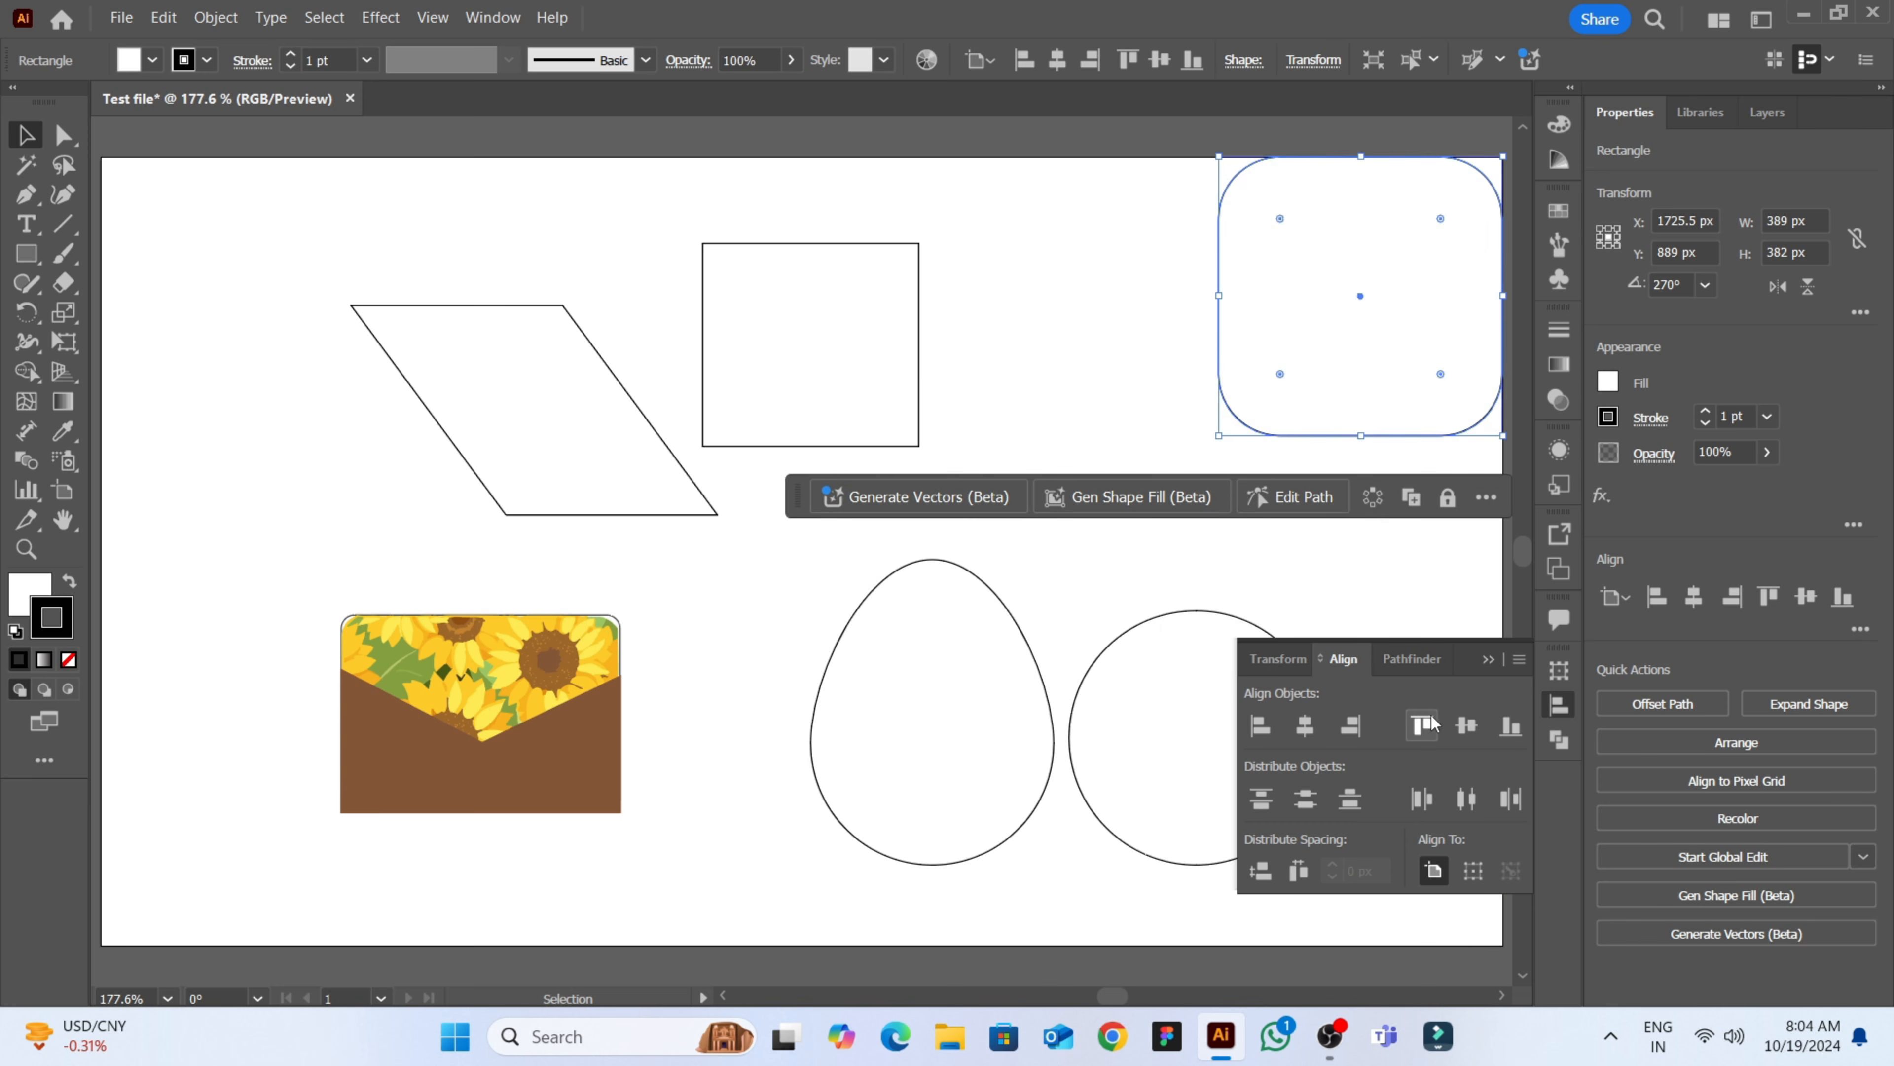
drag(1402, 227, 1269, 282)
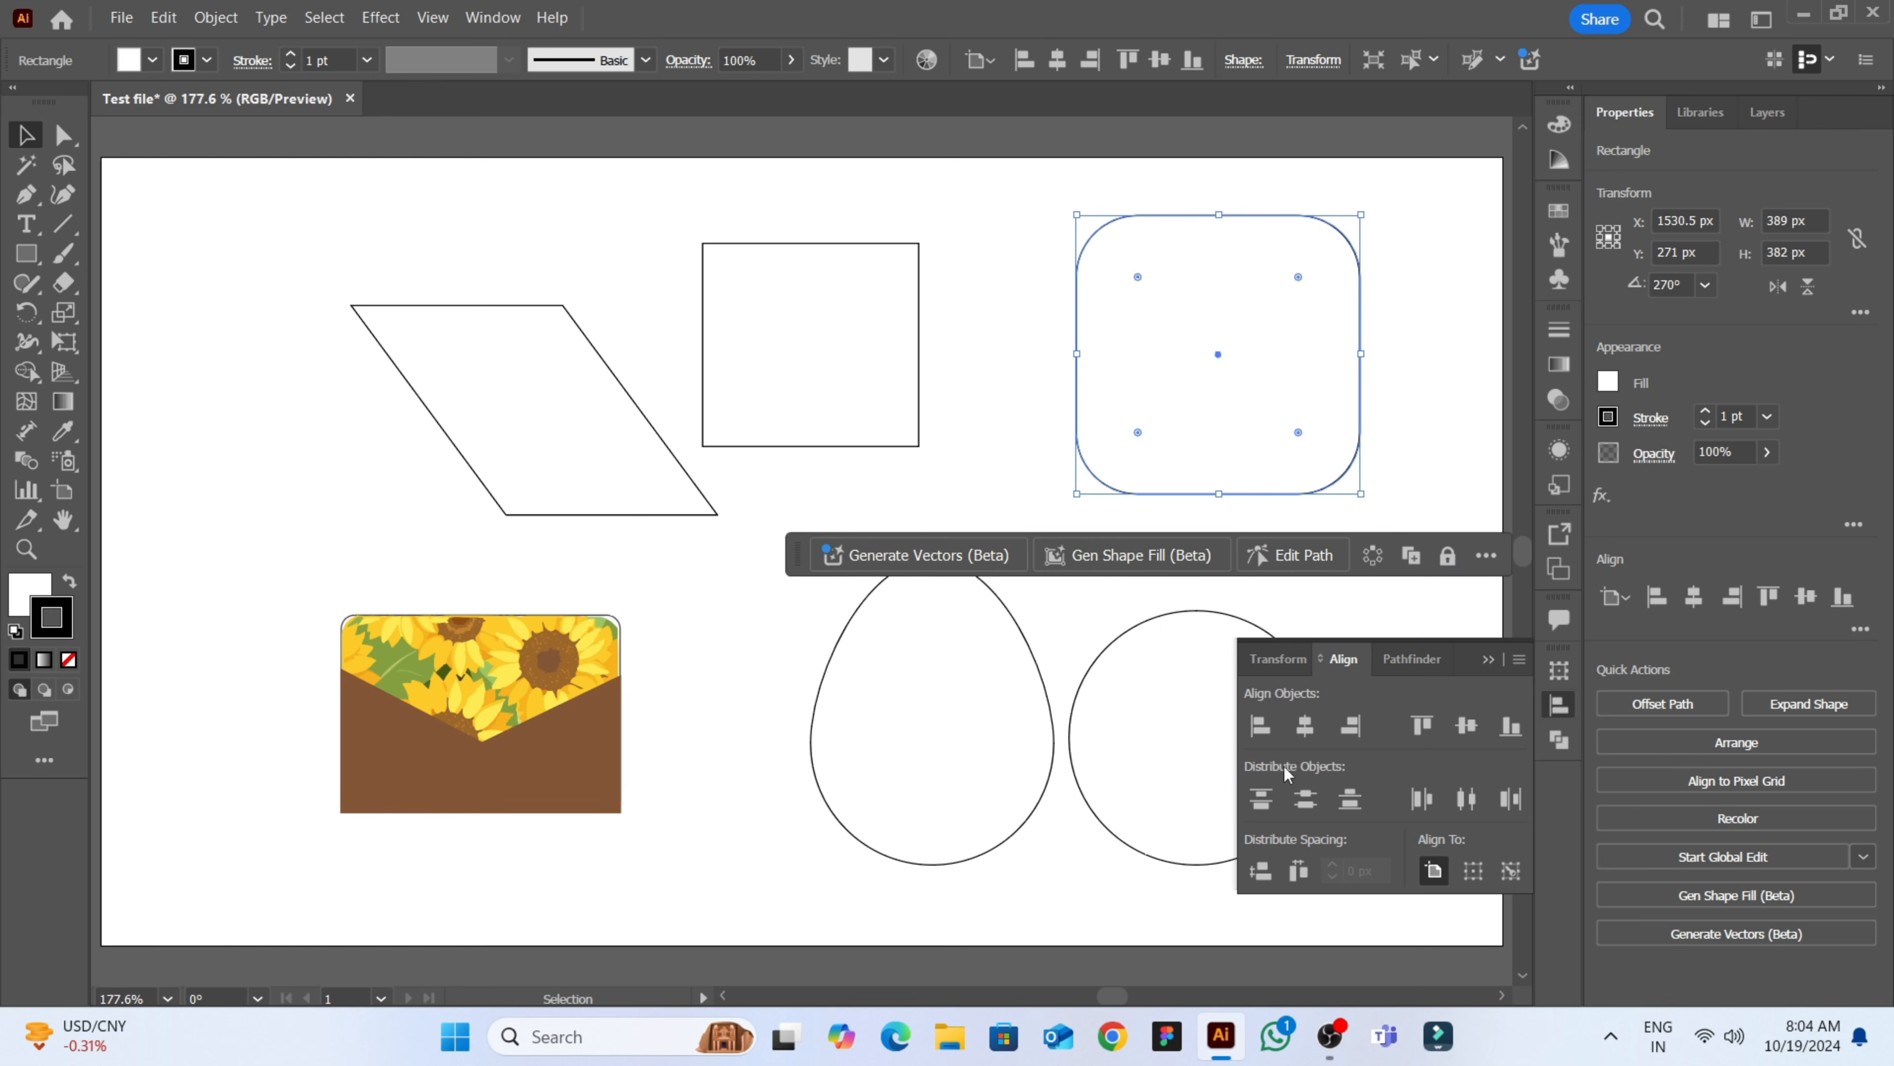
- Select the parallelogram, square and rounded square in the upper row and distribute their vertical and horizontal spacing evenly
drag(1406, 300, 402, 410)
click(1258, 870)
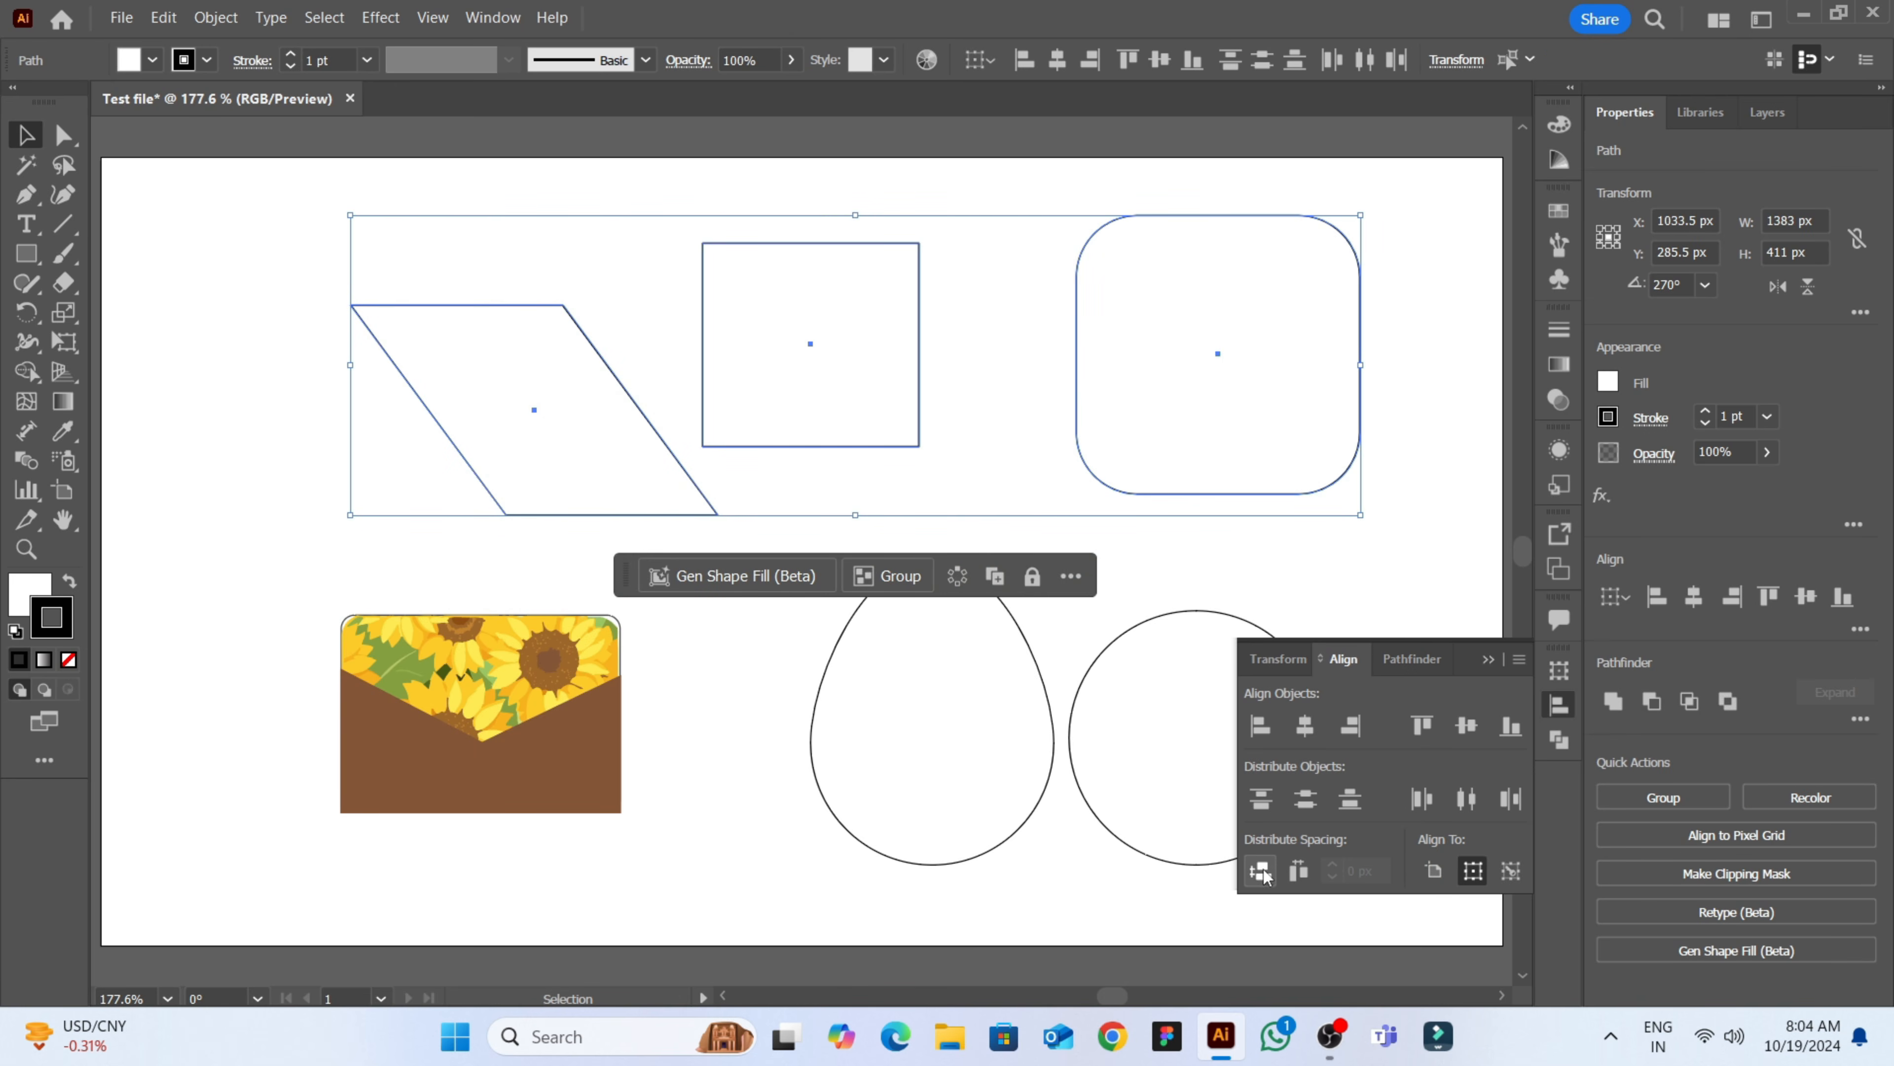
click(1309, 876)
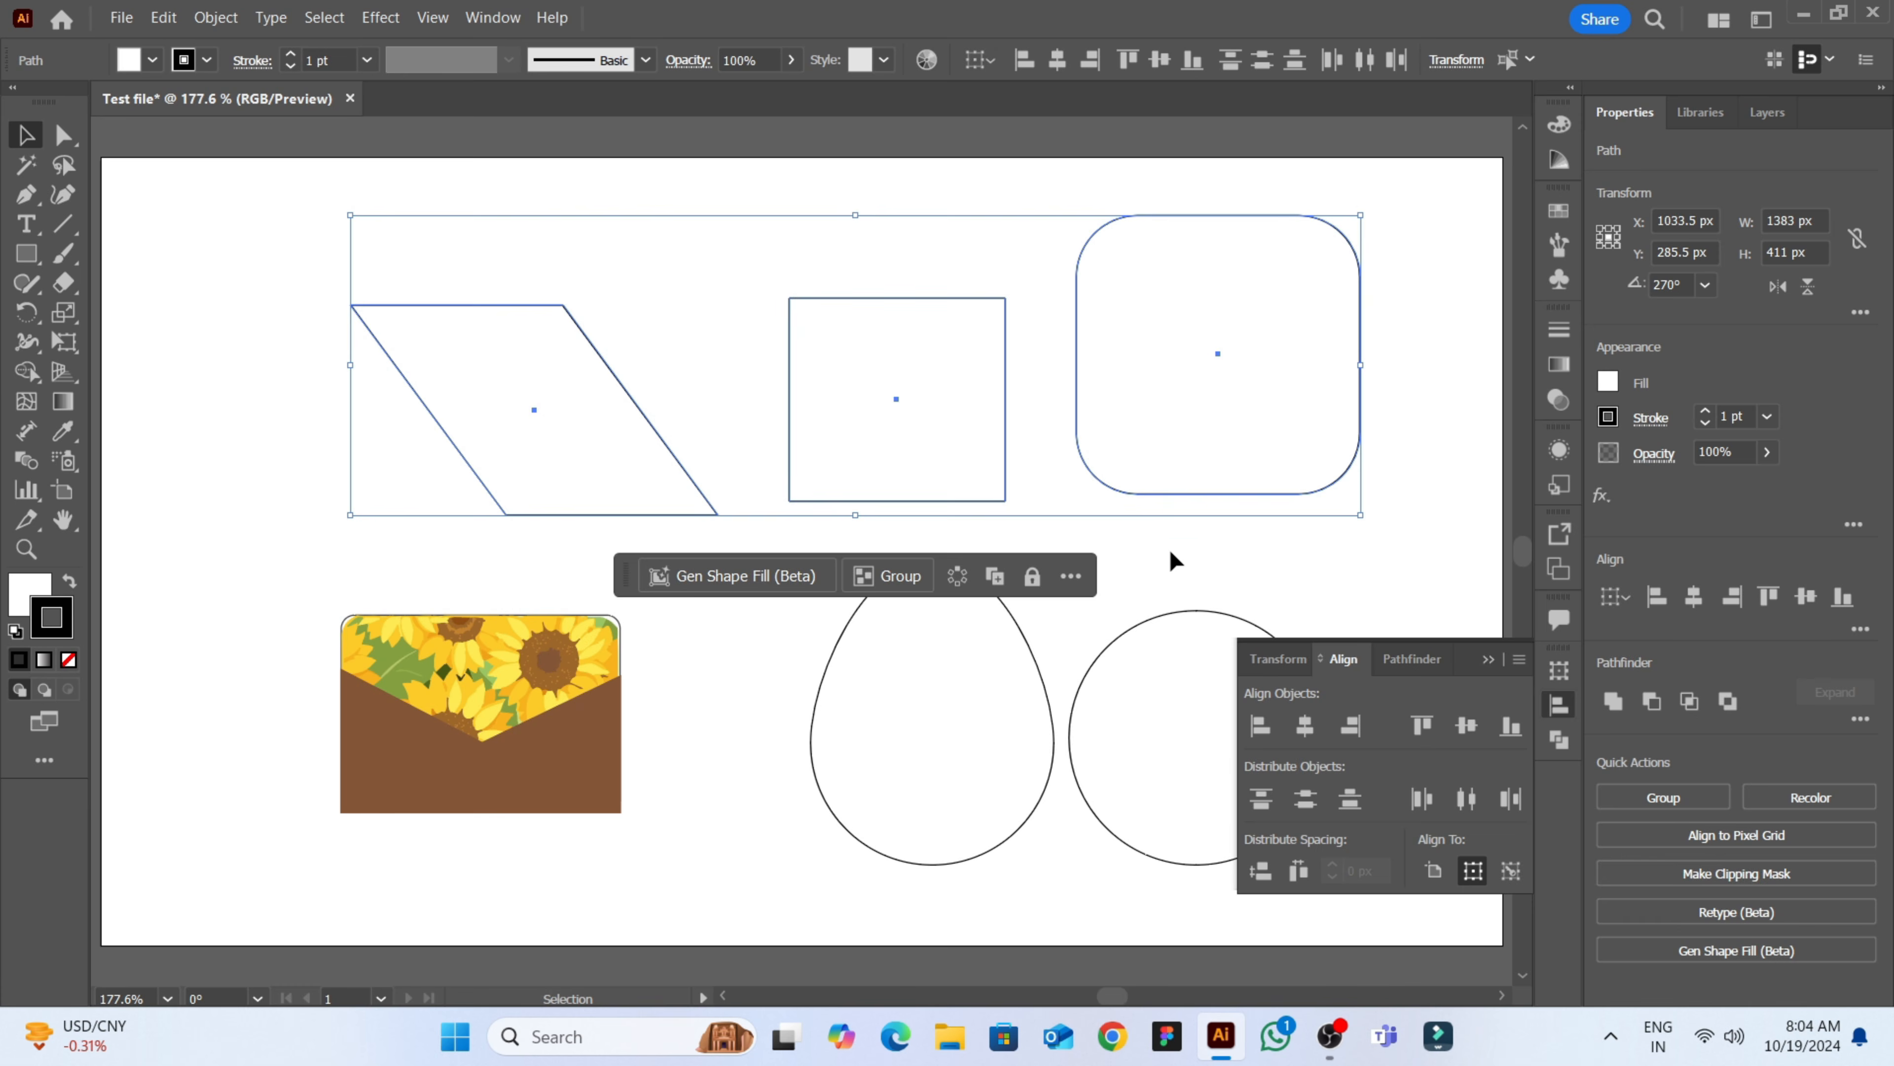
- Move the circle left to overlap the egg shape, select both shapes and show the Pathfinder options
click(1186, 582)
drag(1225, 719, 1112, 702)
shift+click(909, 790)
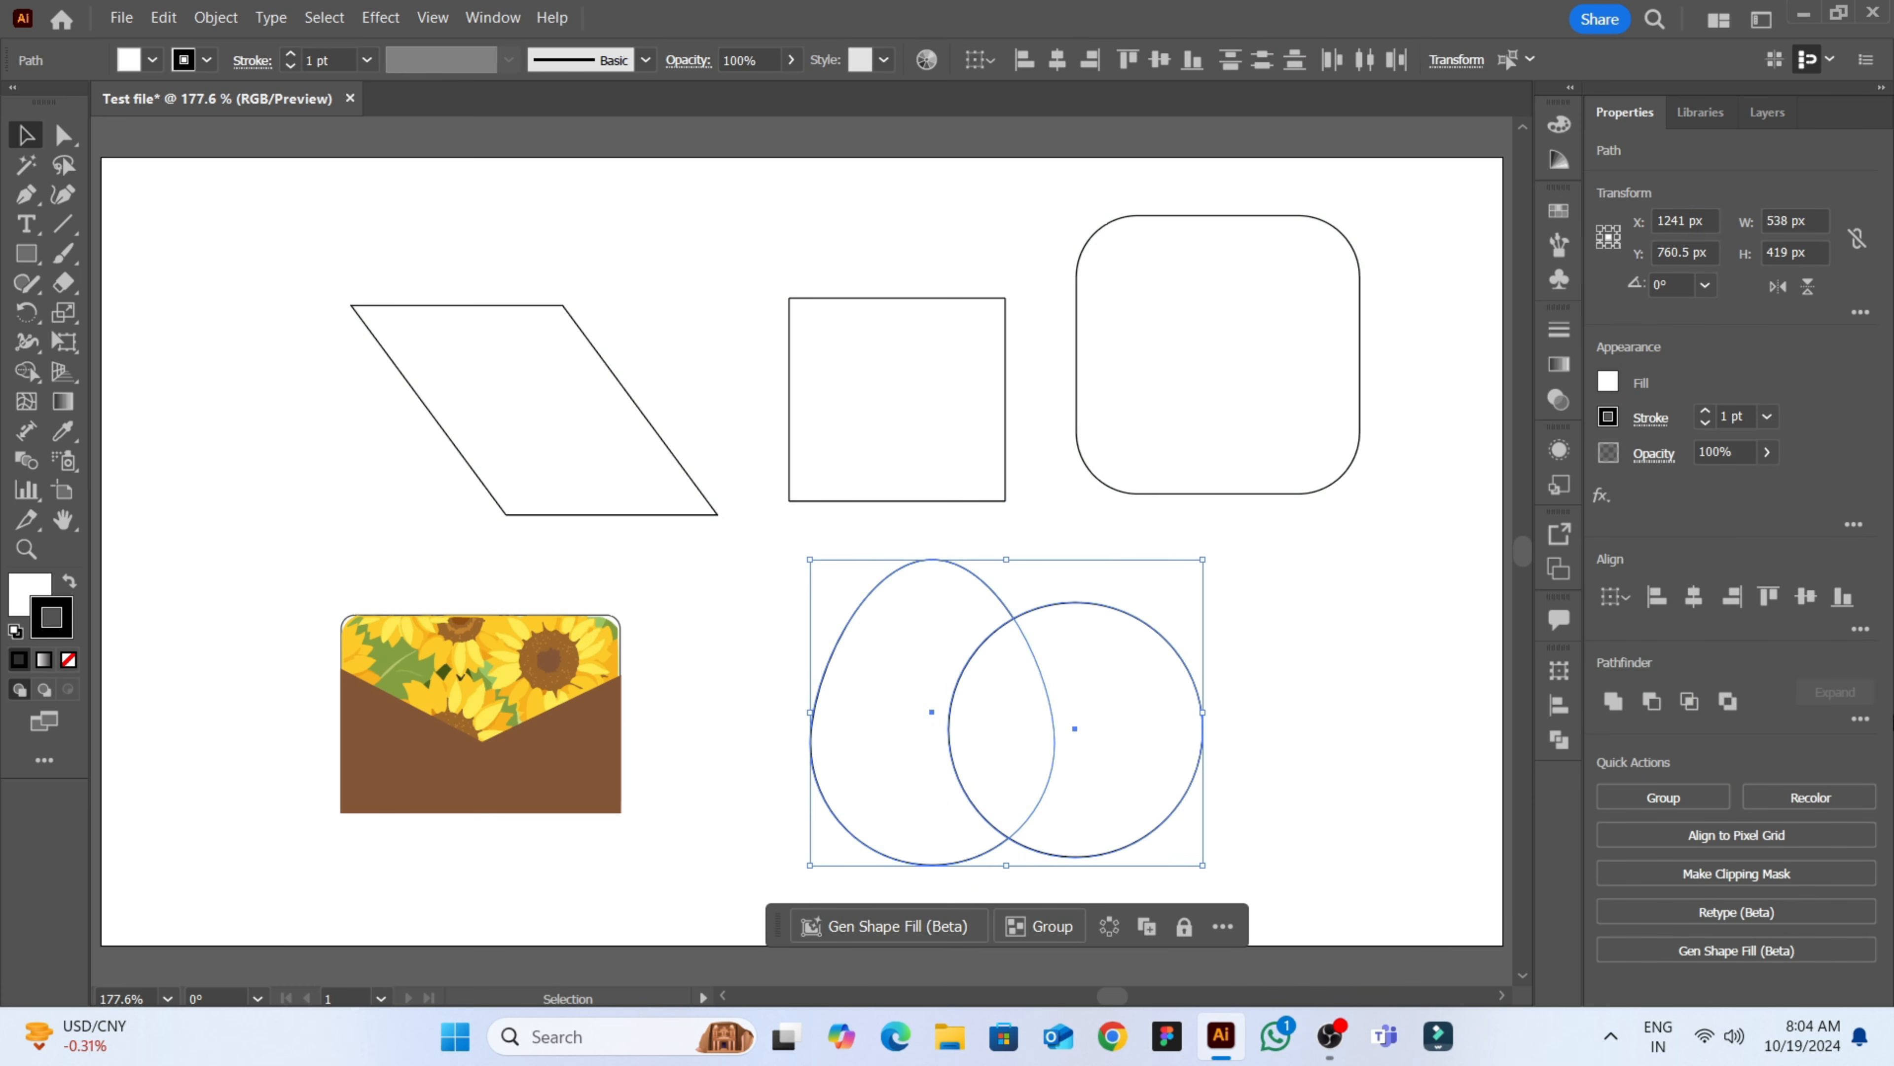
click(1566, 742)
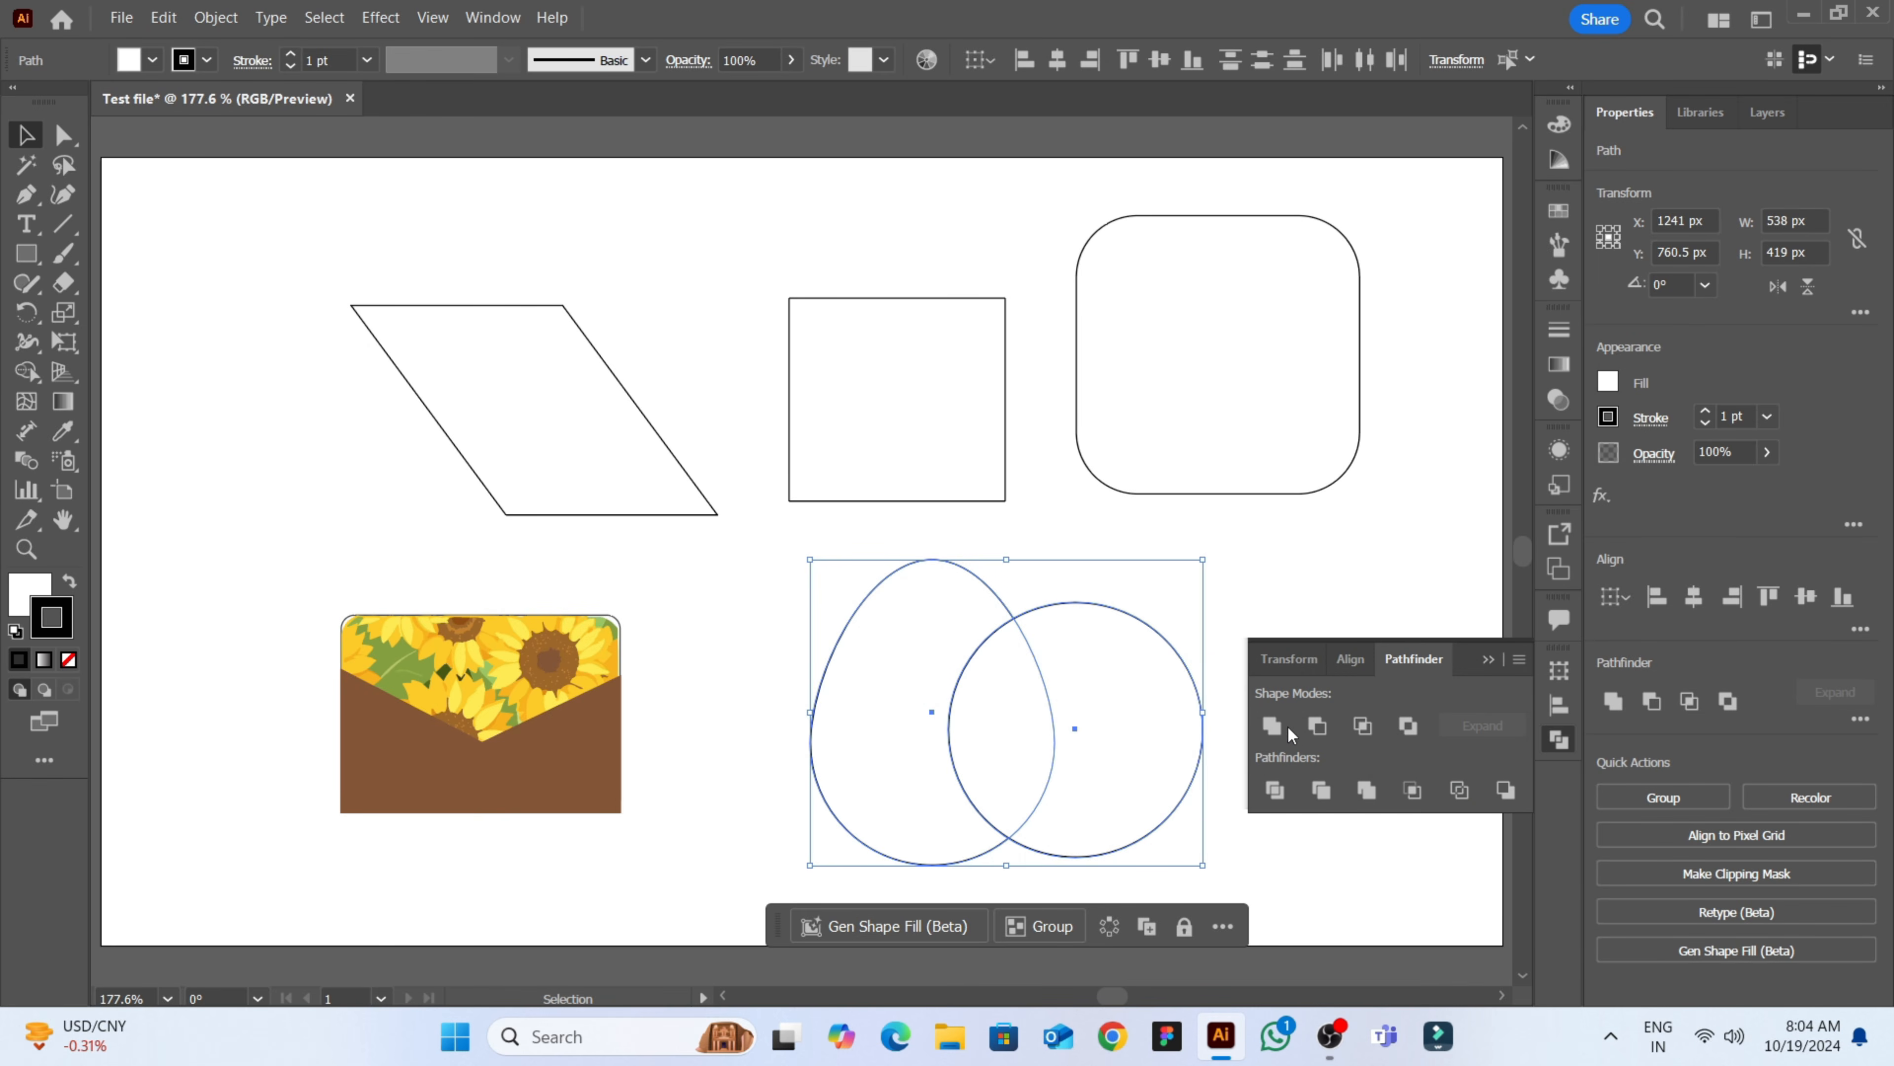
- Unite the egg shape and circle, and undo the union
click(1270, 725)
click(1284, 545)
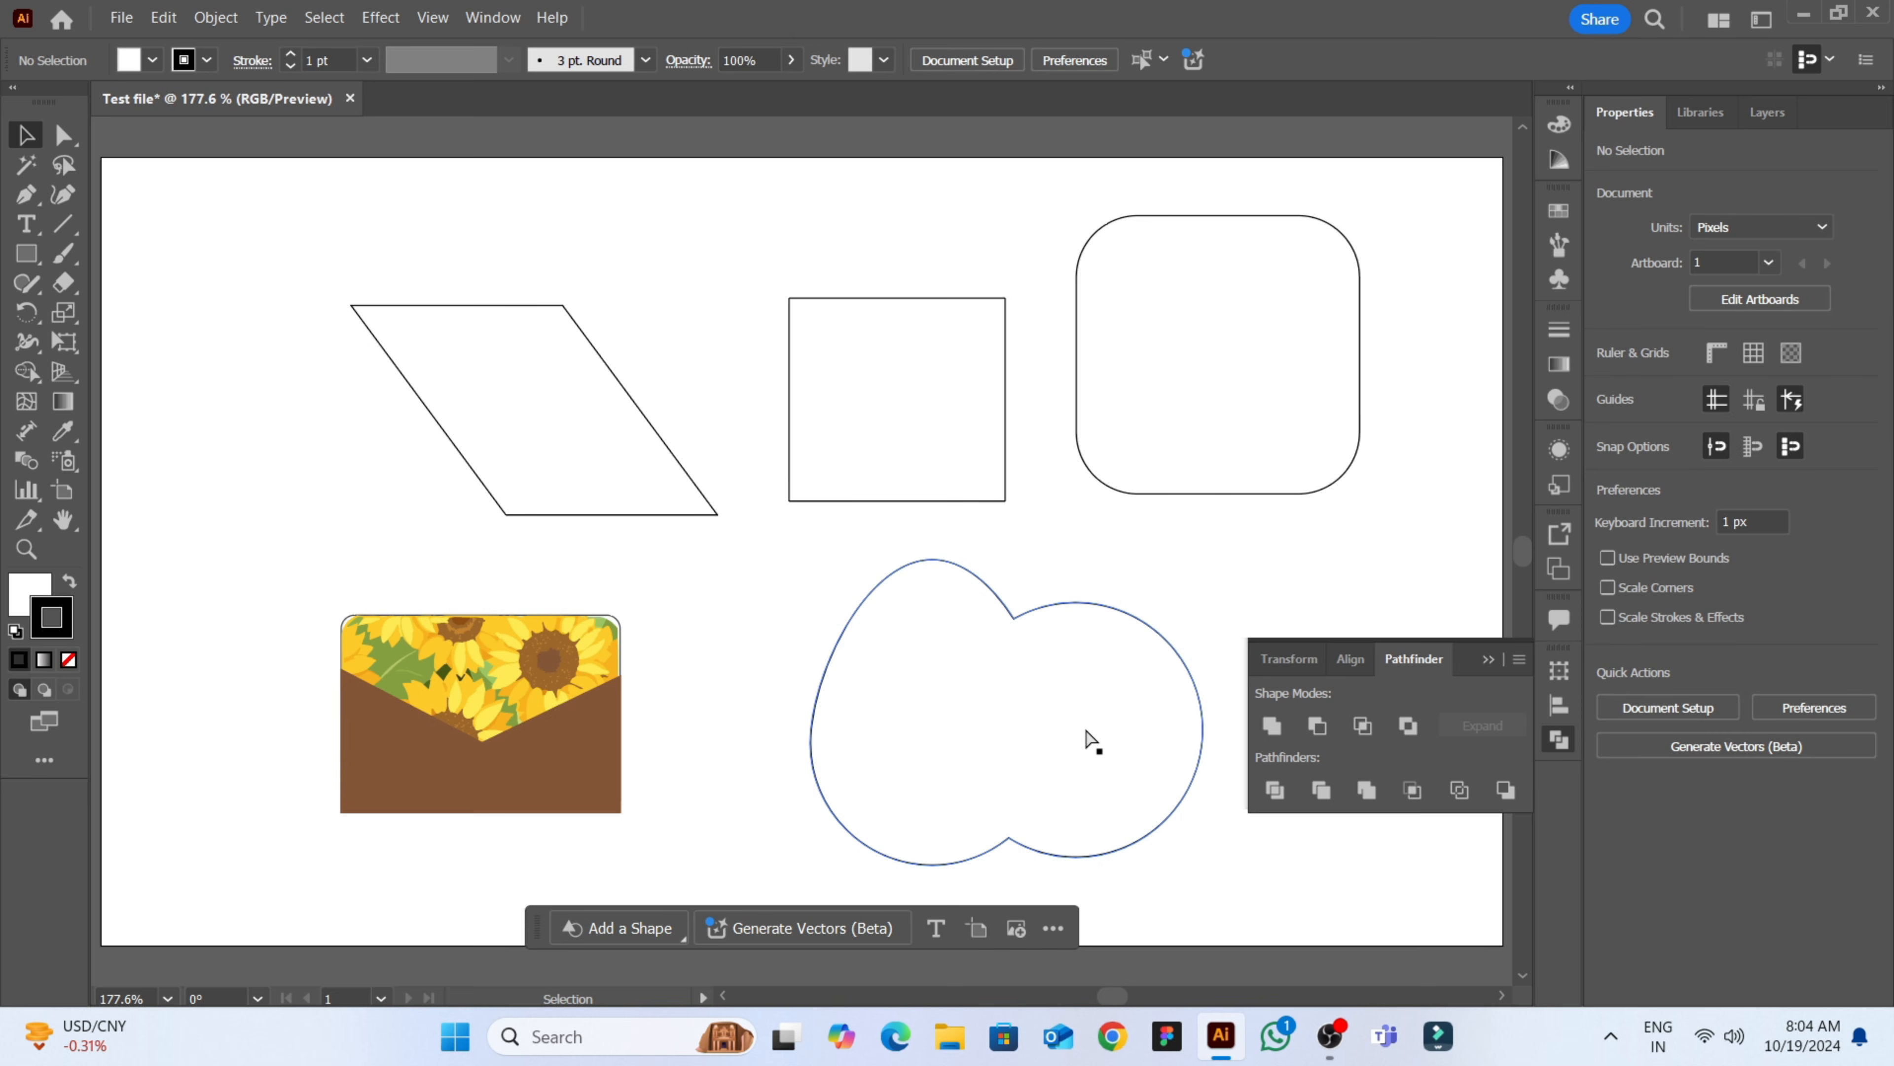
key(ctrl+z)
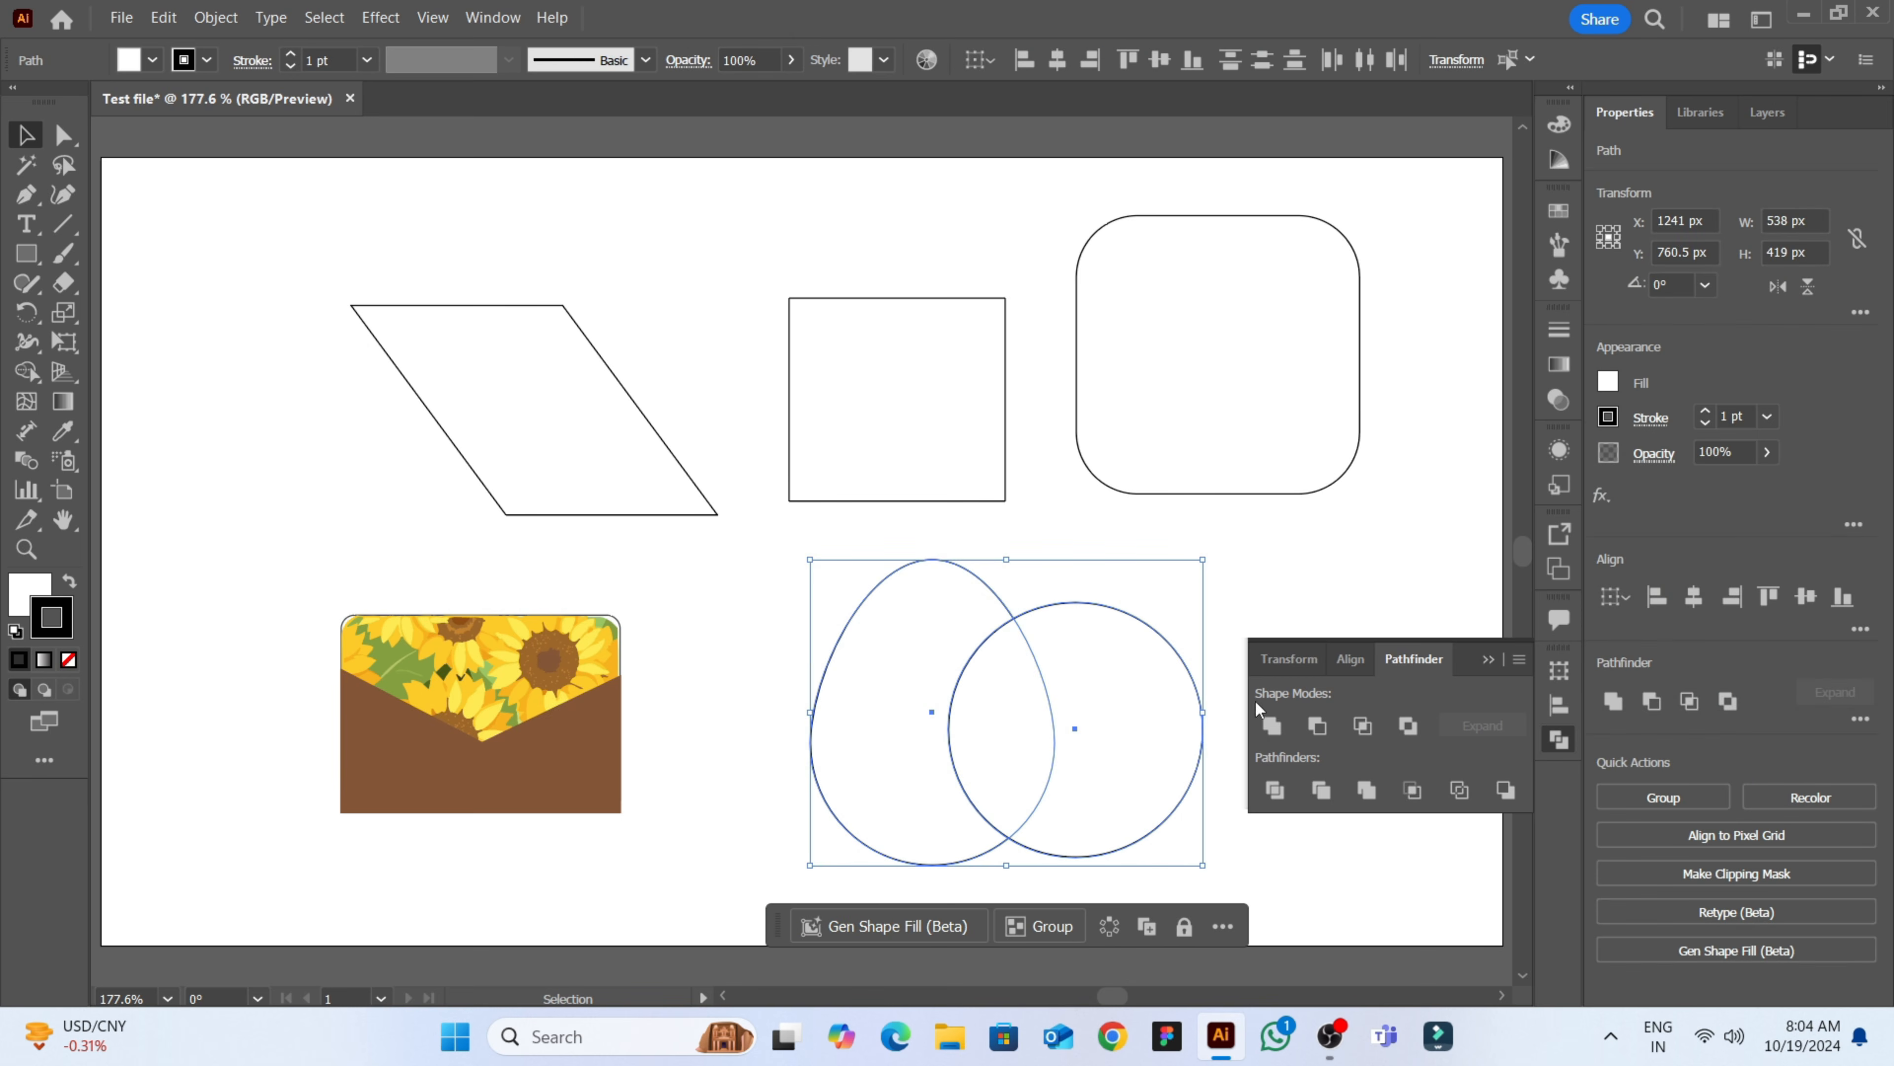
- Subtract the front circle from the egg shape using Minus Front
click(1317, 725)
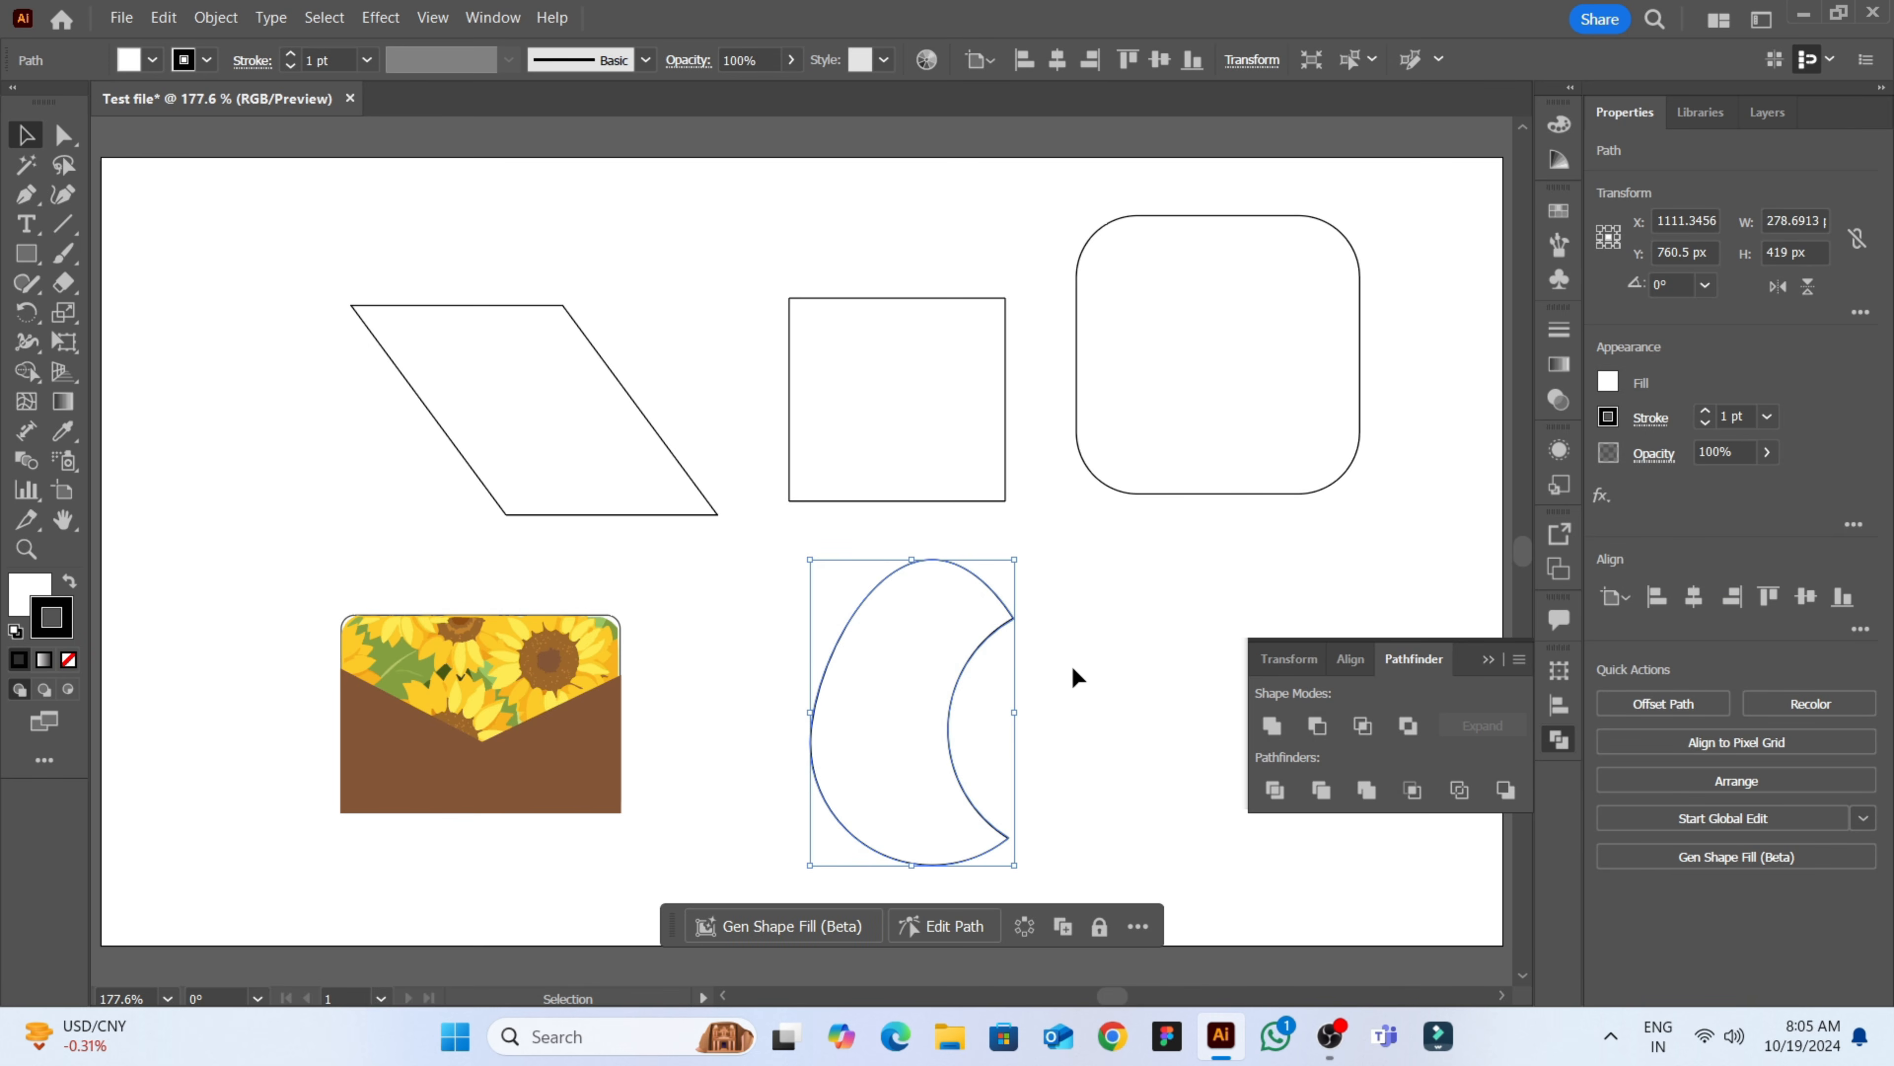
- Undo the Minus Front subtraction and try the Intersect mode on the egg shape and circle, reverting it as well
click(1110, 660)
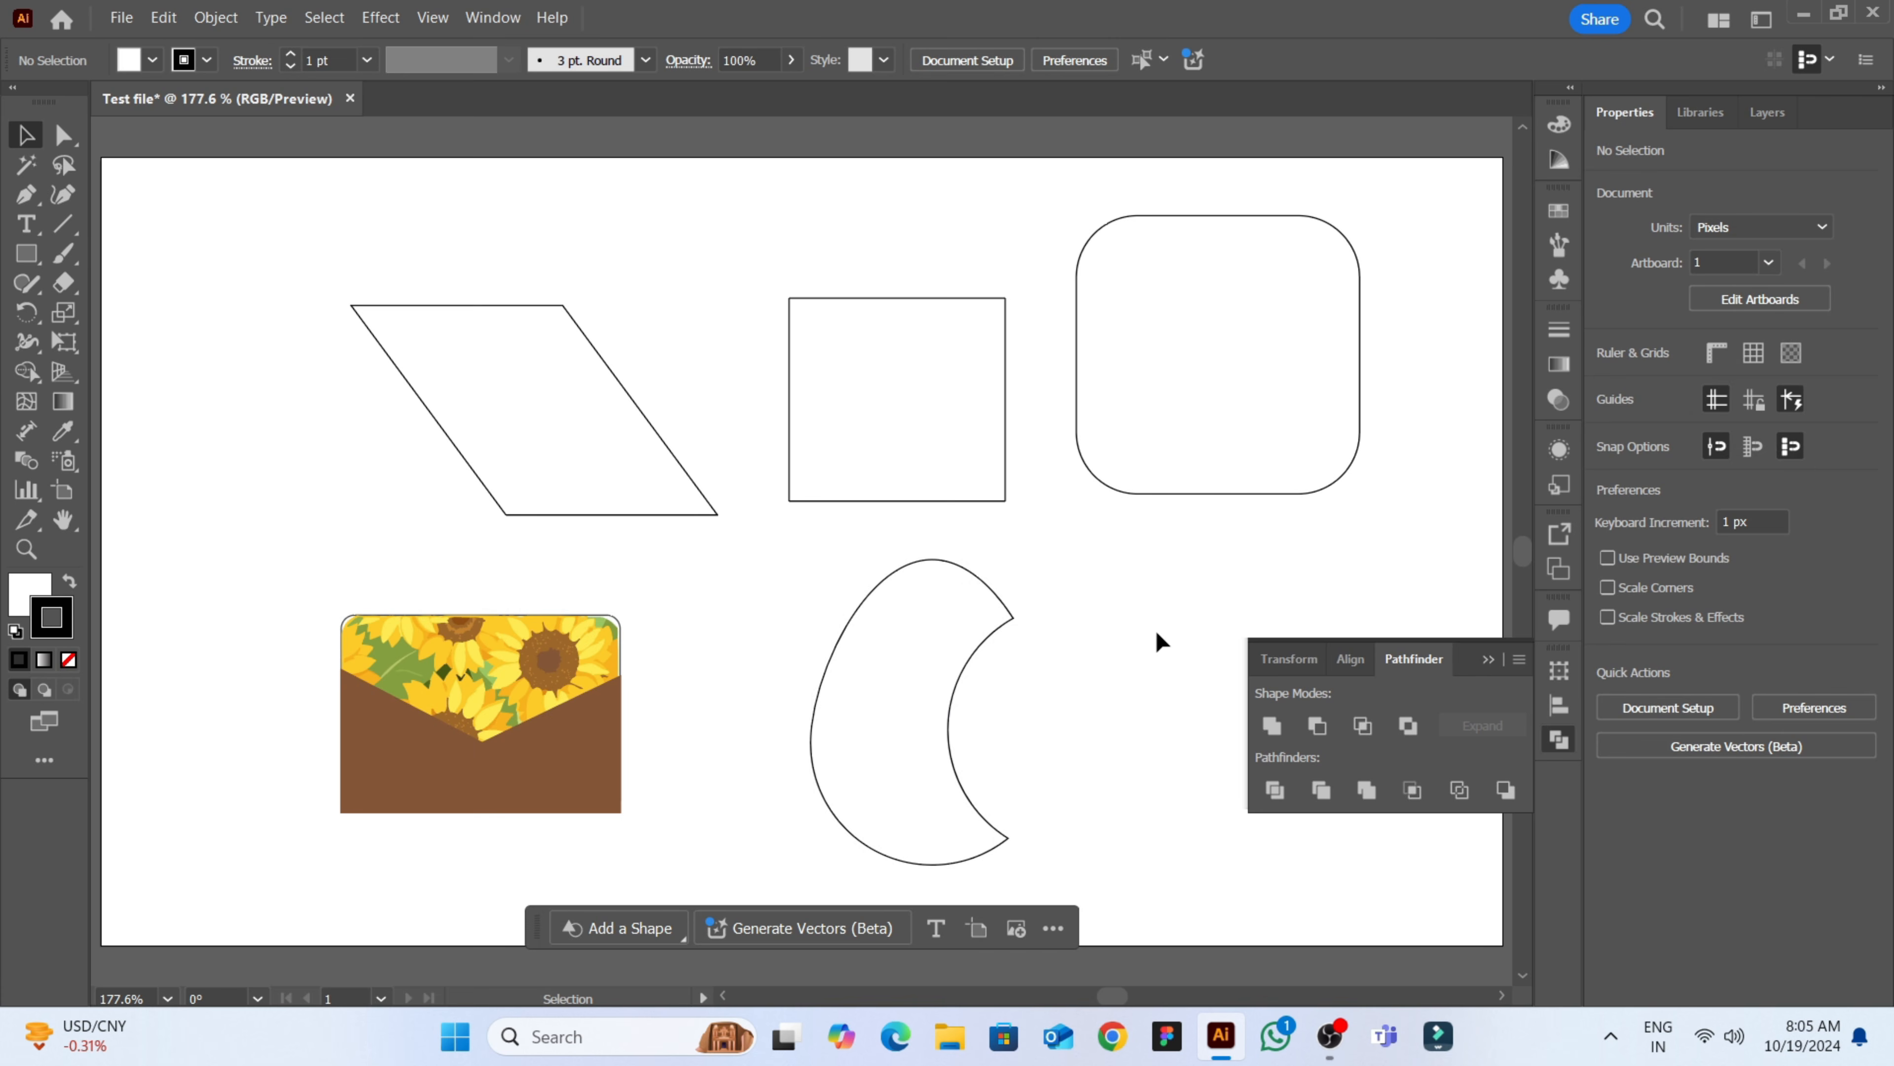
key(ctrl+z)
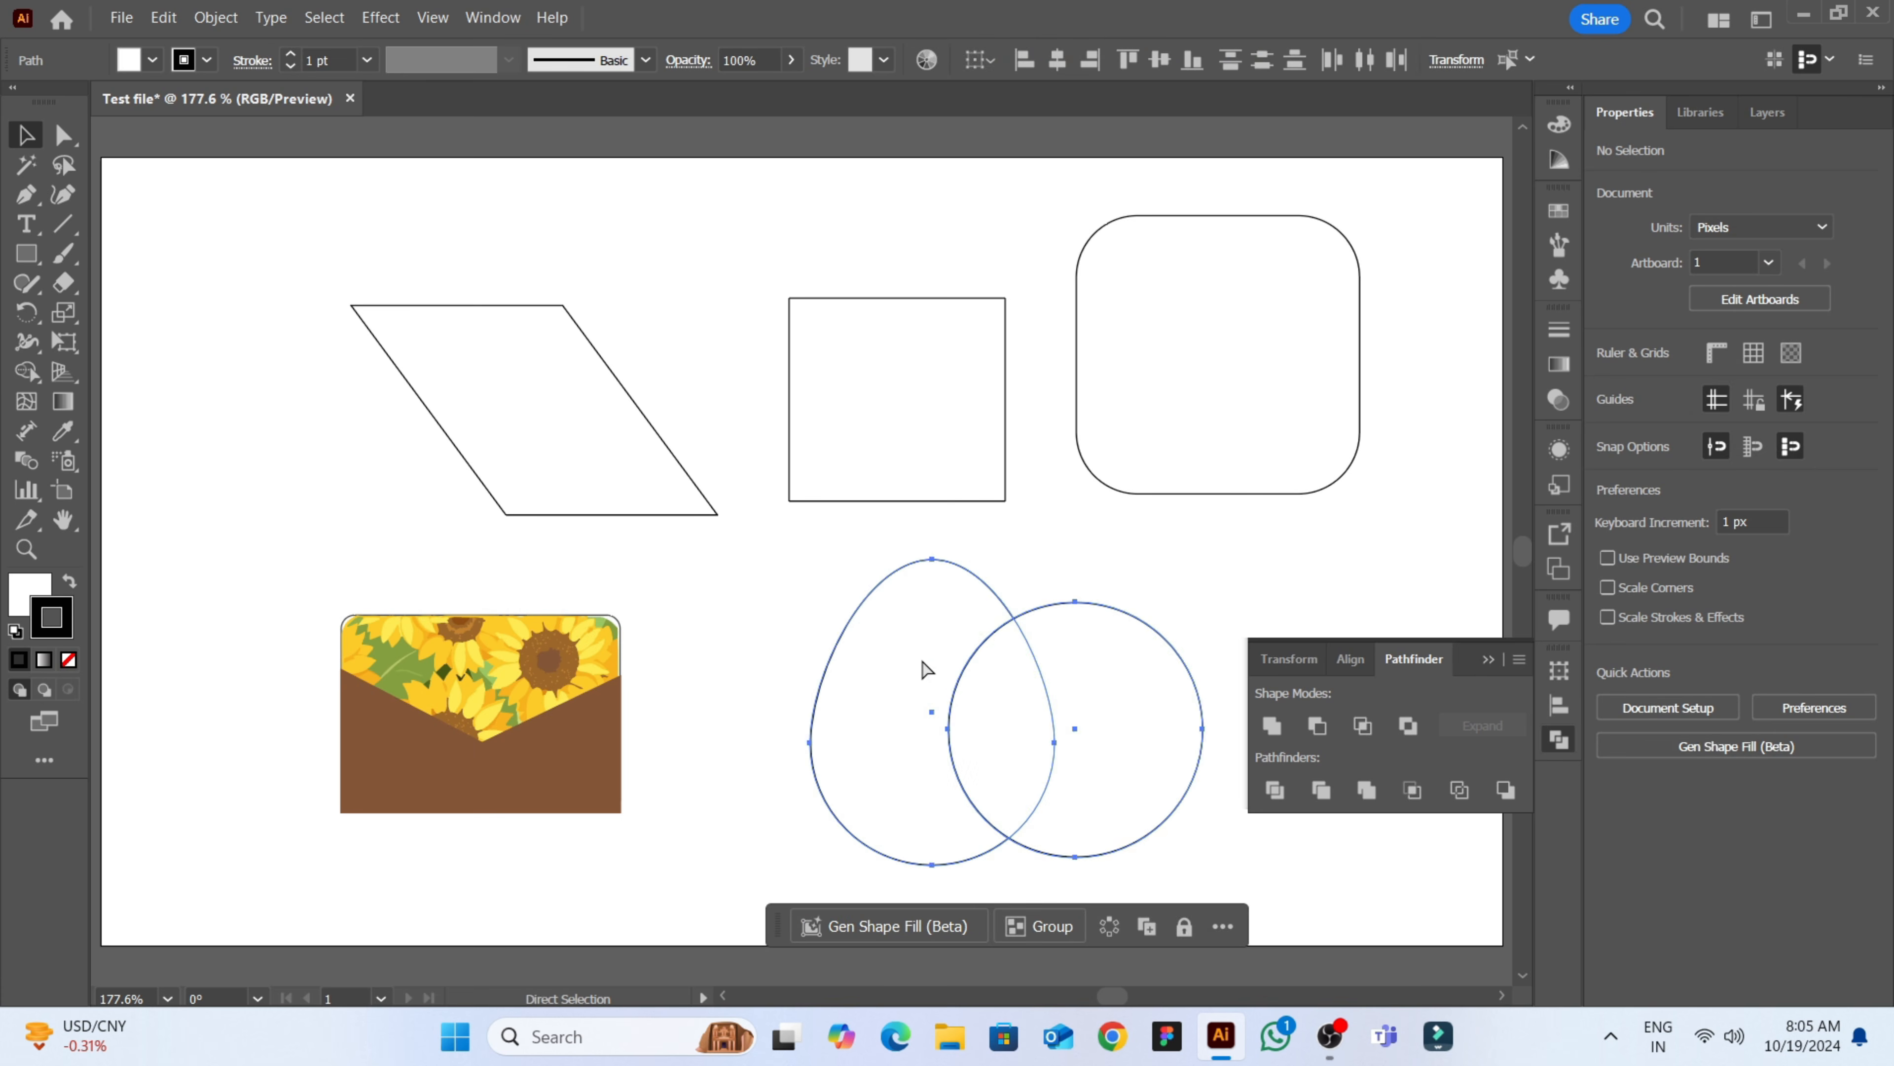
click(1359, 726)
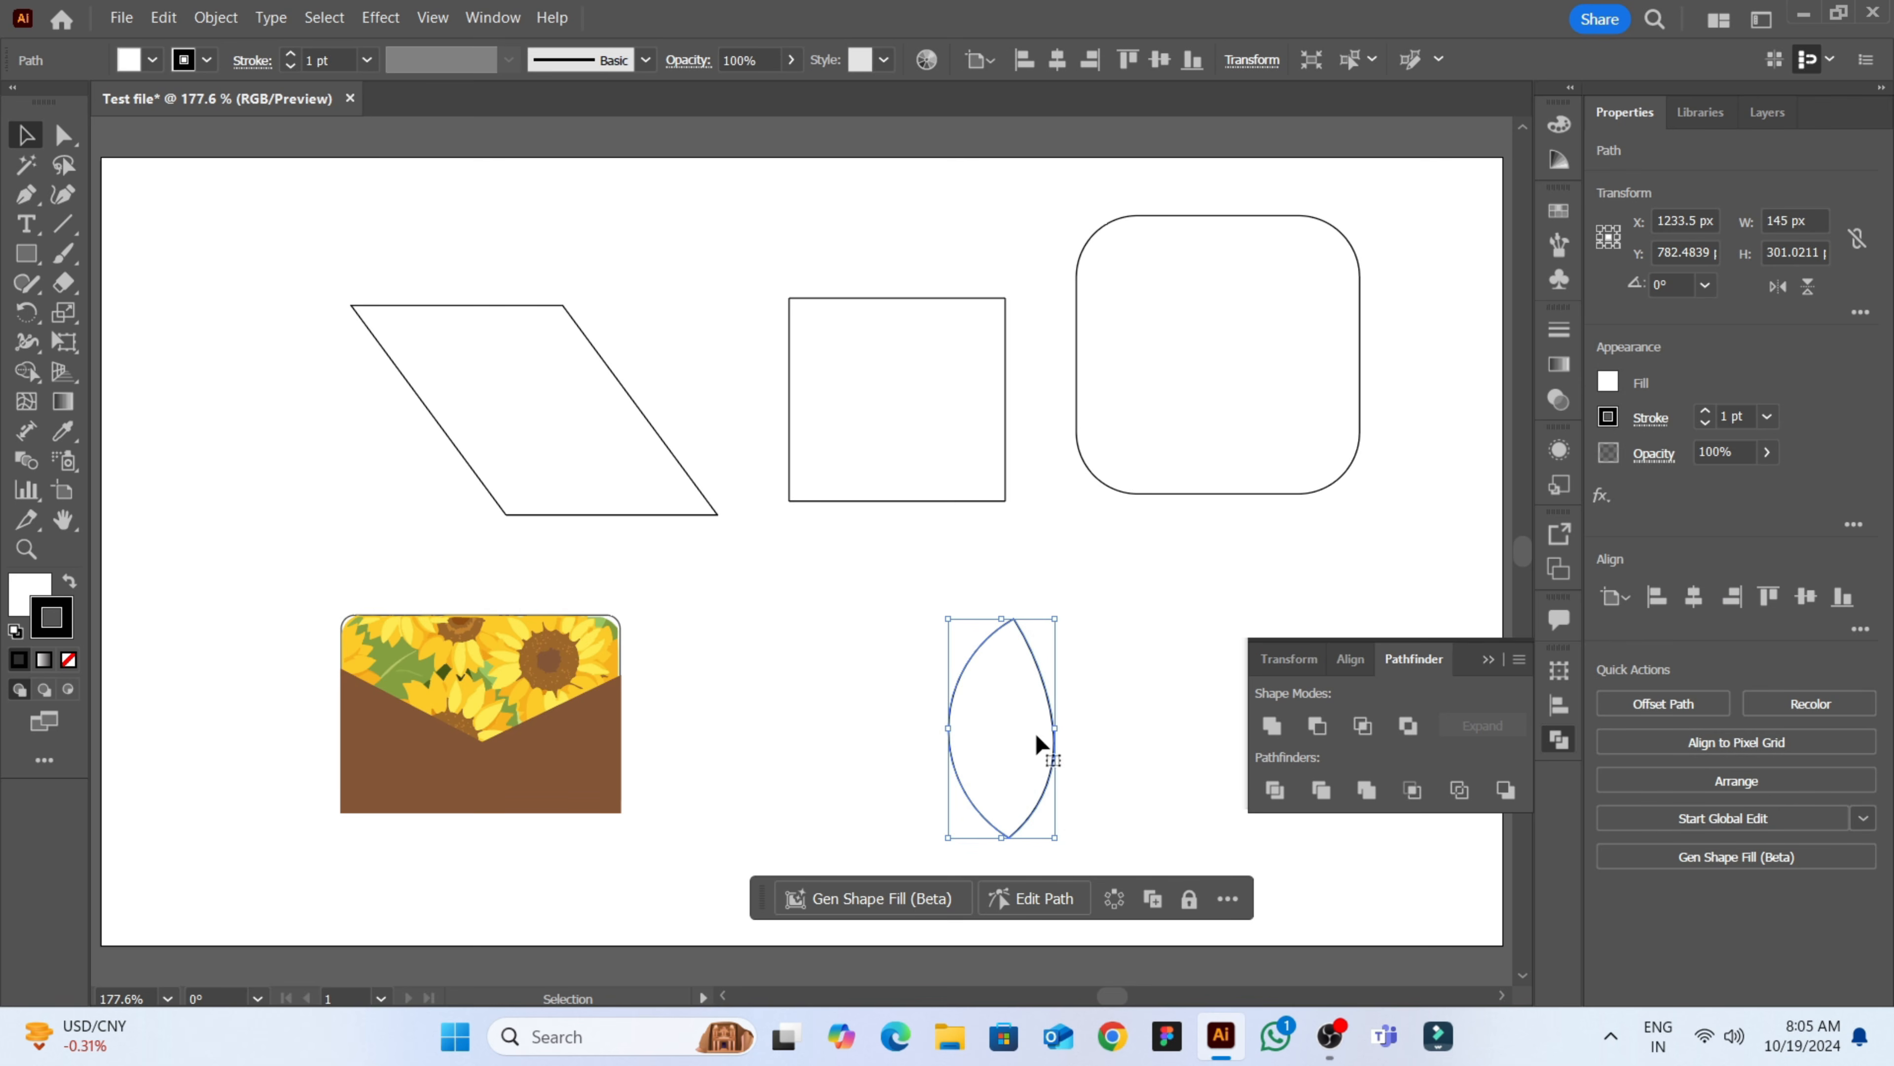
key(ctrl+z)
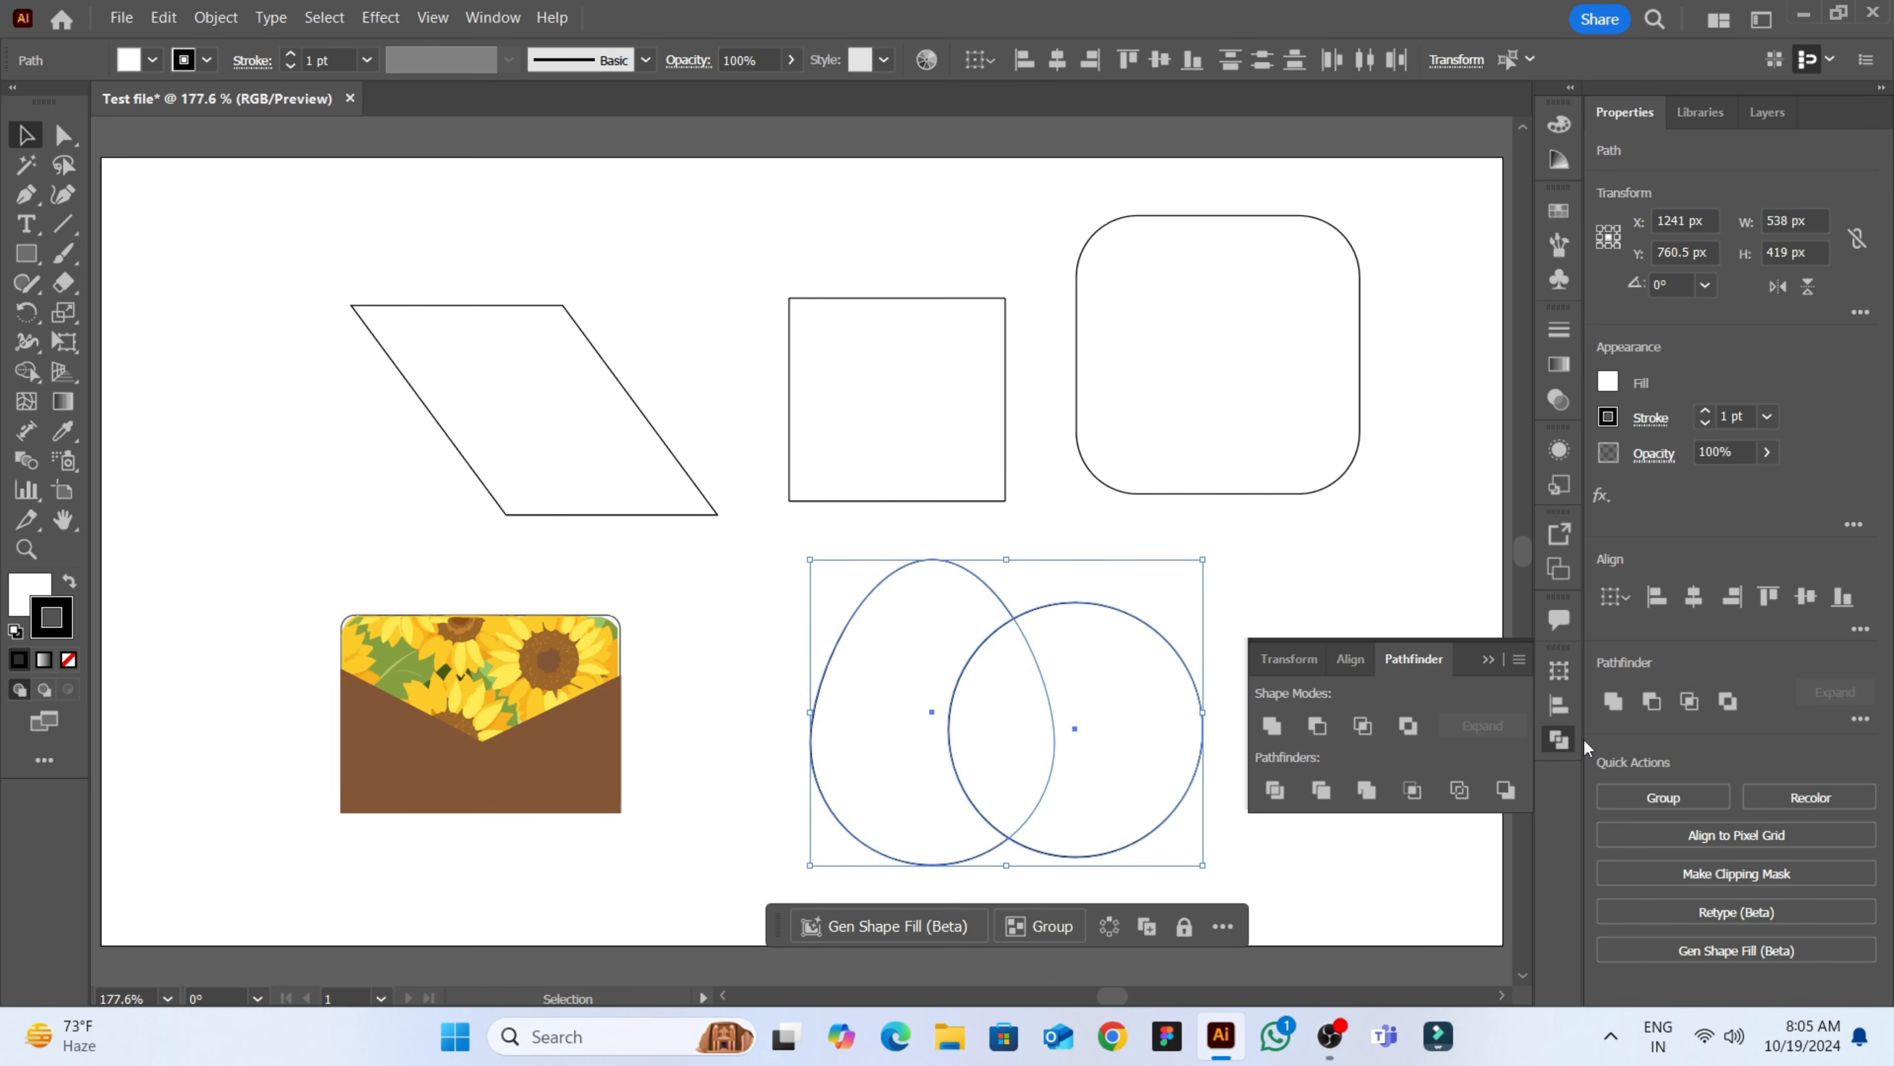
- Try Exclude on the egg shape and circle, and undo it along with the circle's move and the upper row's horizontal distribution
click(1406, 726)
click(1376, 569)
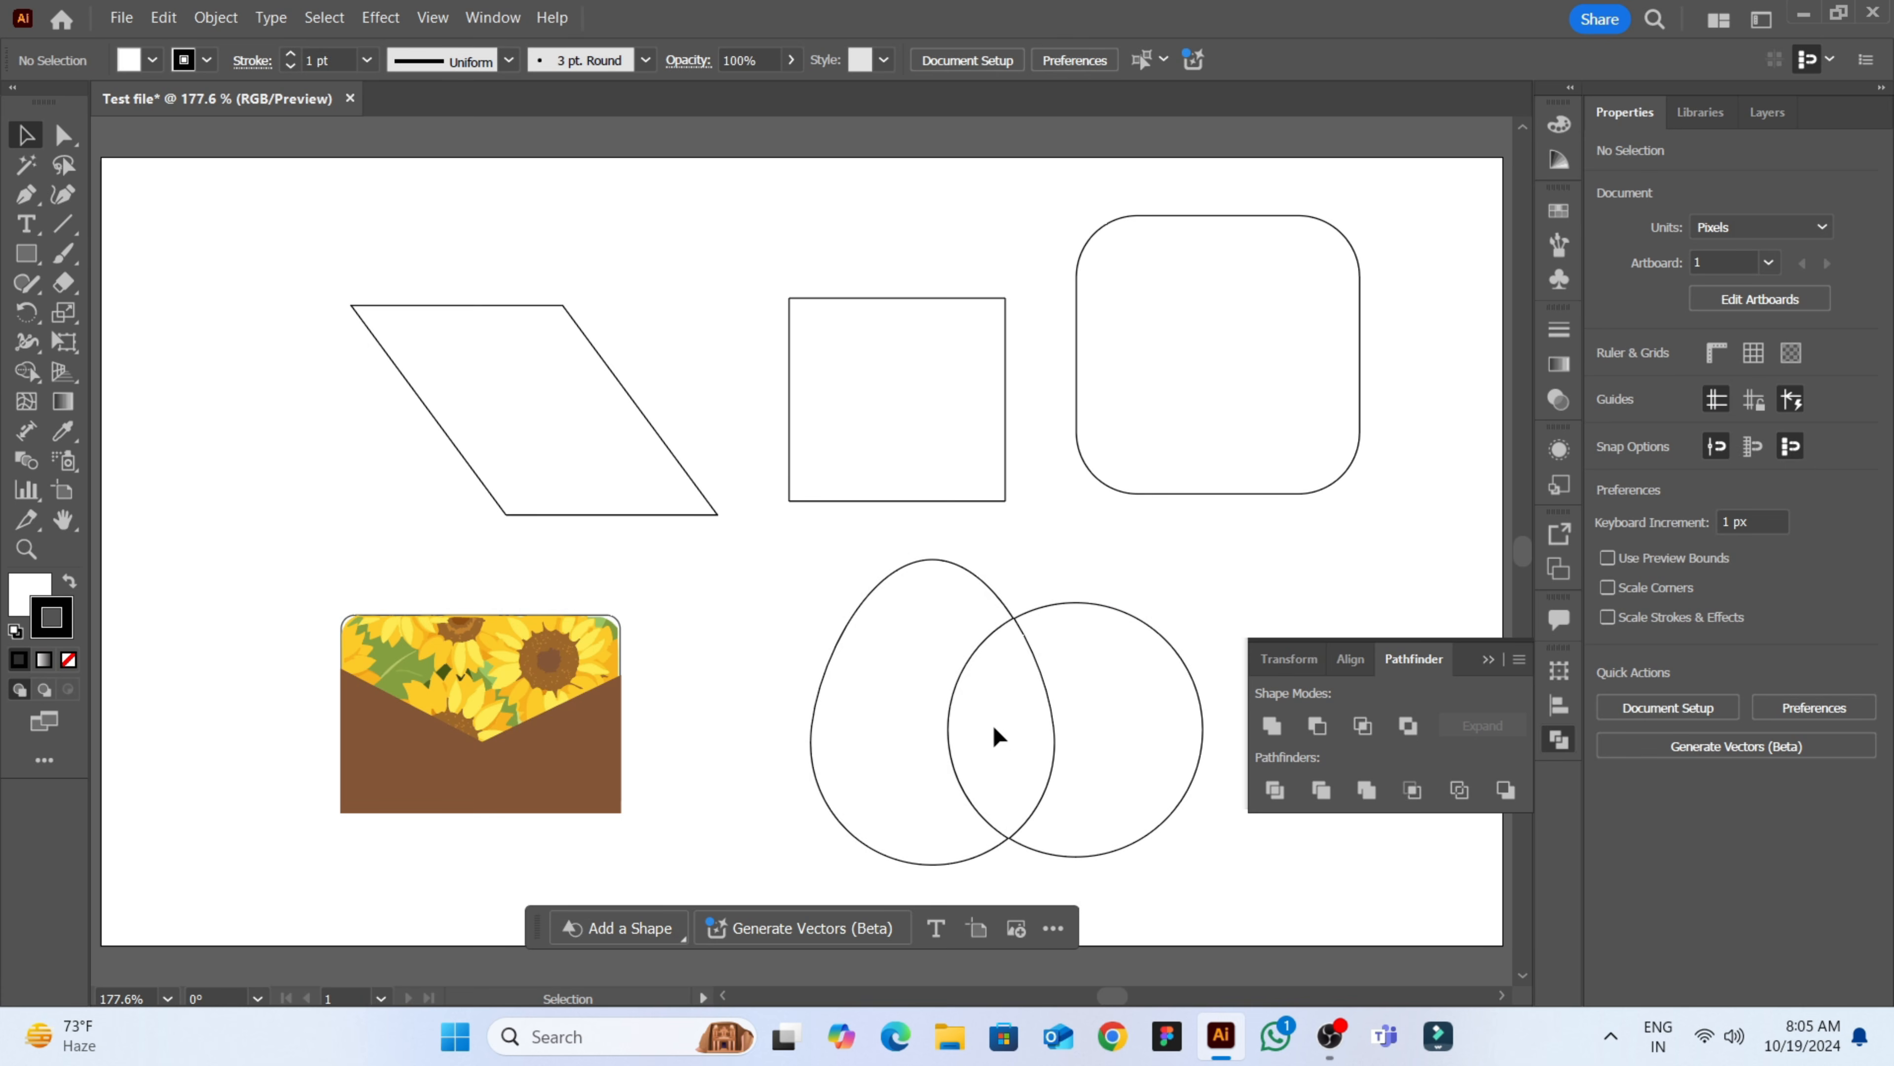
key(ctrl+z)
key(ctrl+z)
key(ctrl+z)
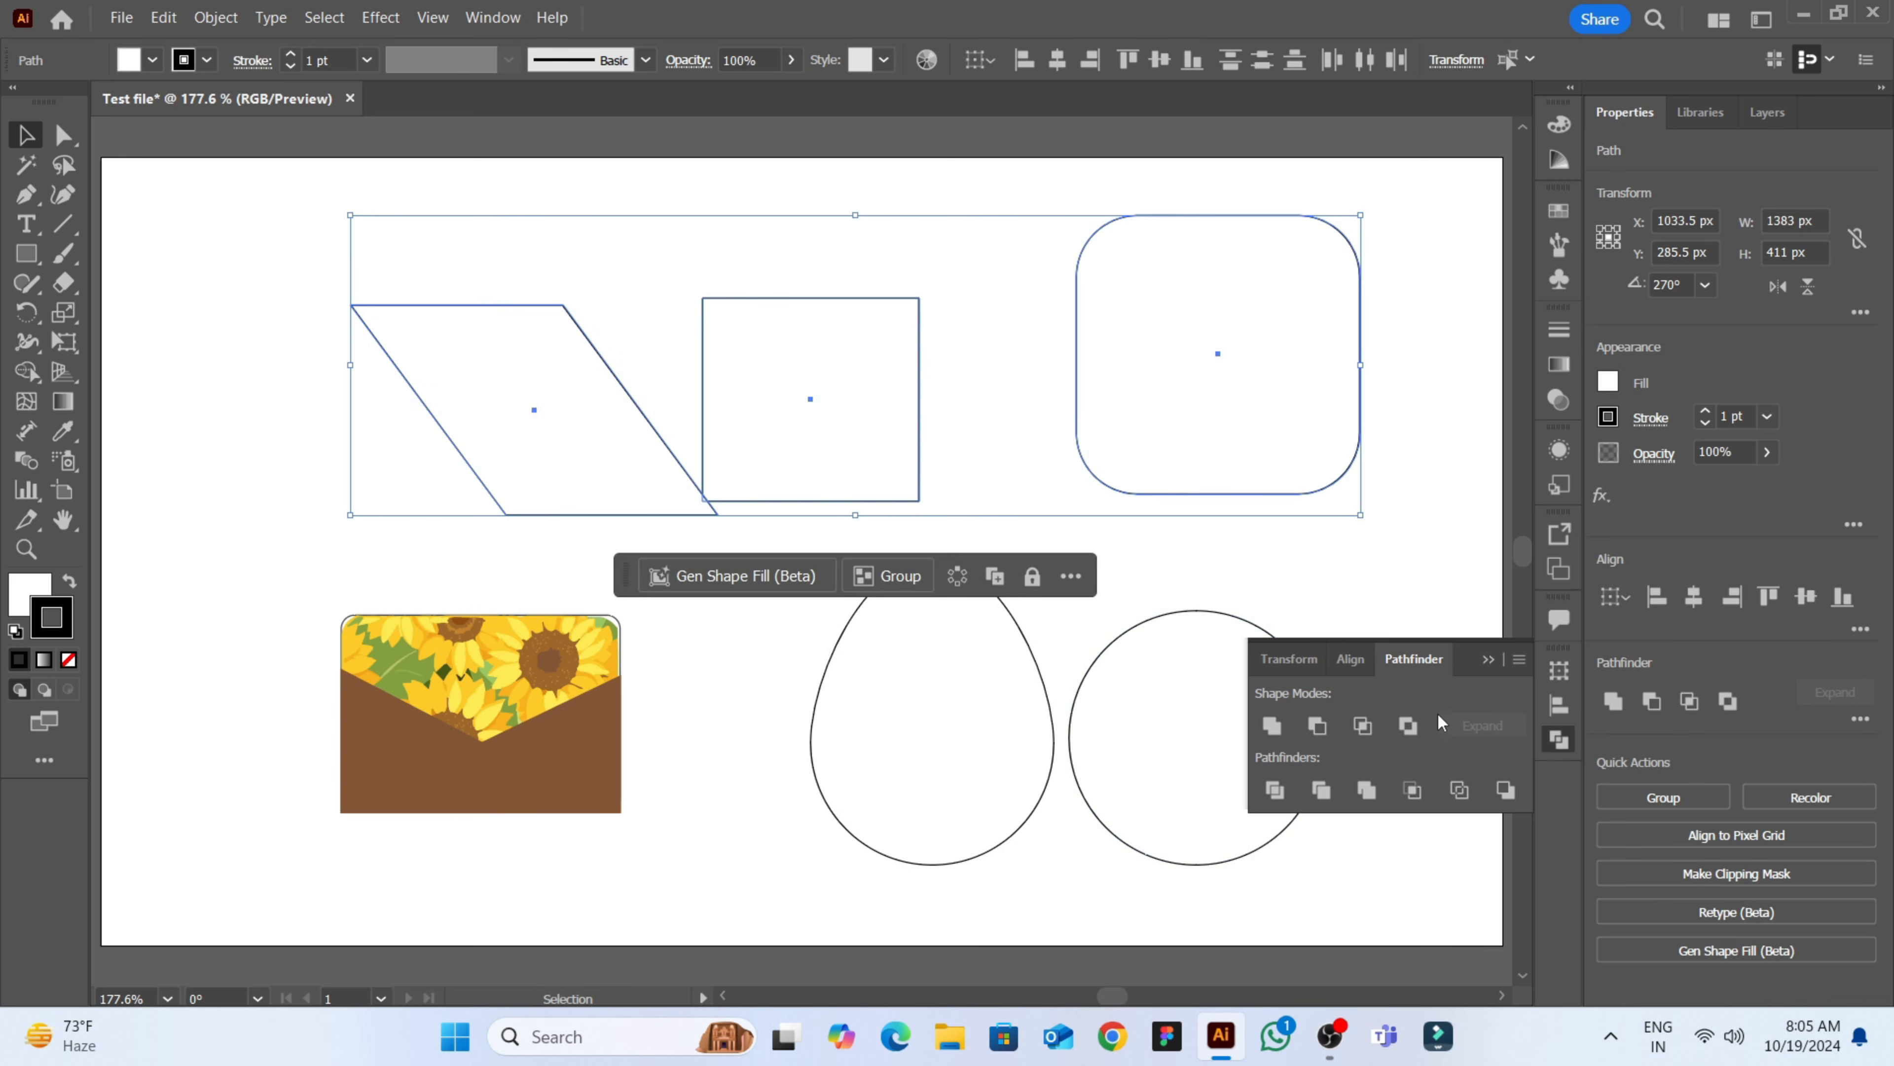
- Add the text "SUBSCRIBE" in the empty space between the rounded square and the circle
click(1193, 643)
key(t)
click(1135, 537)
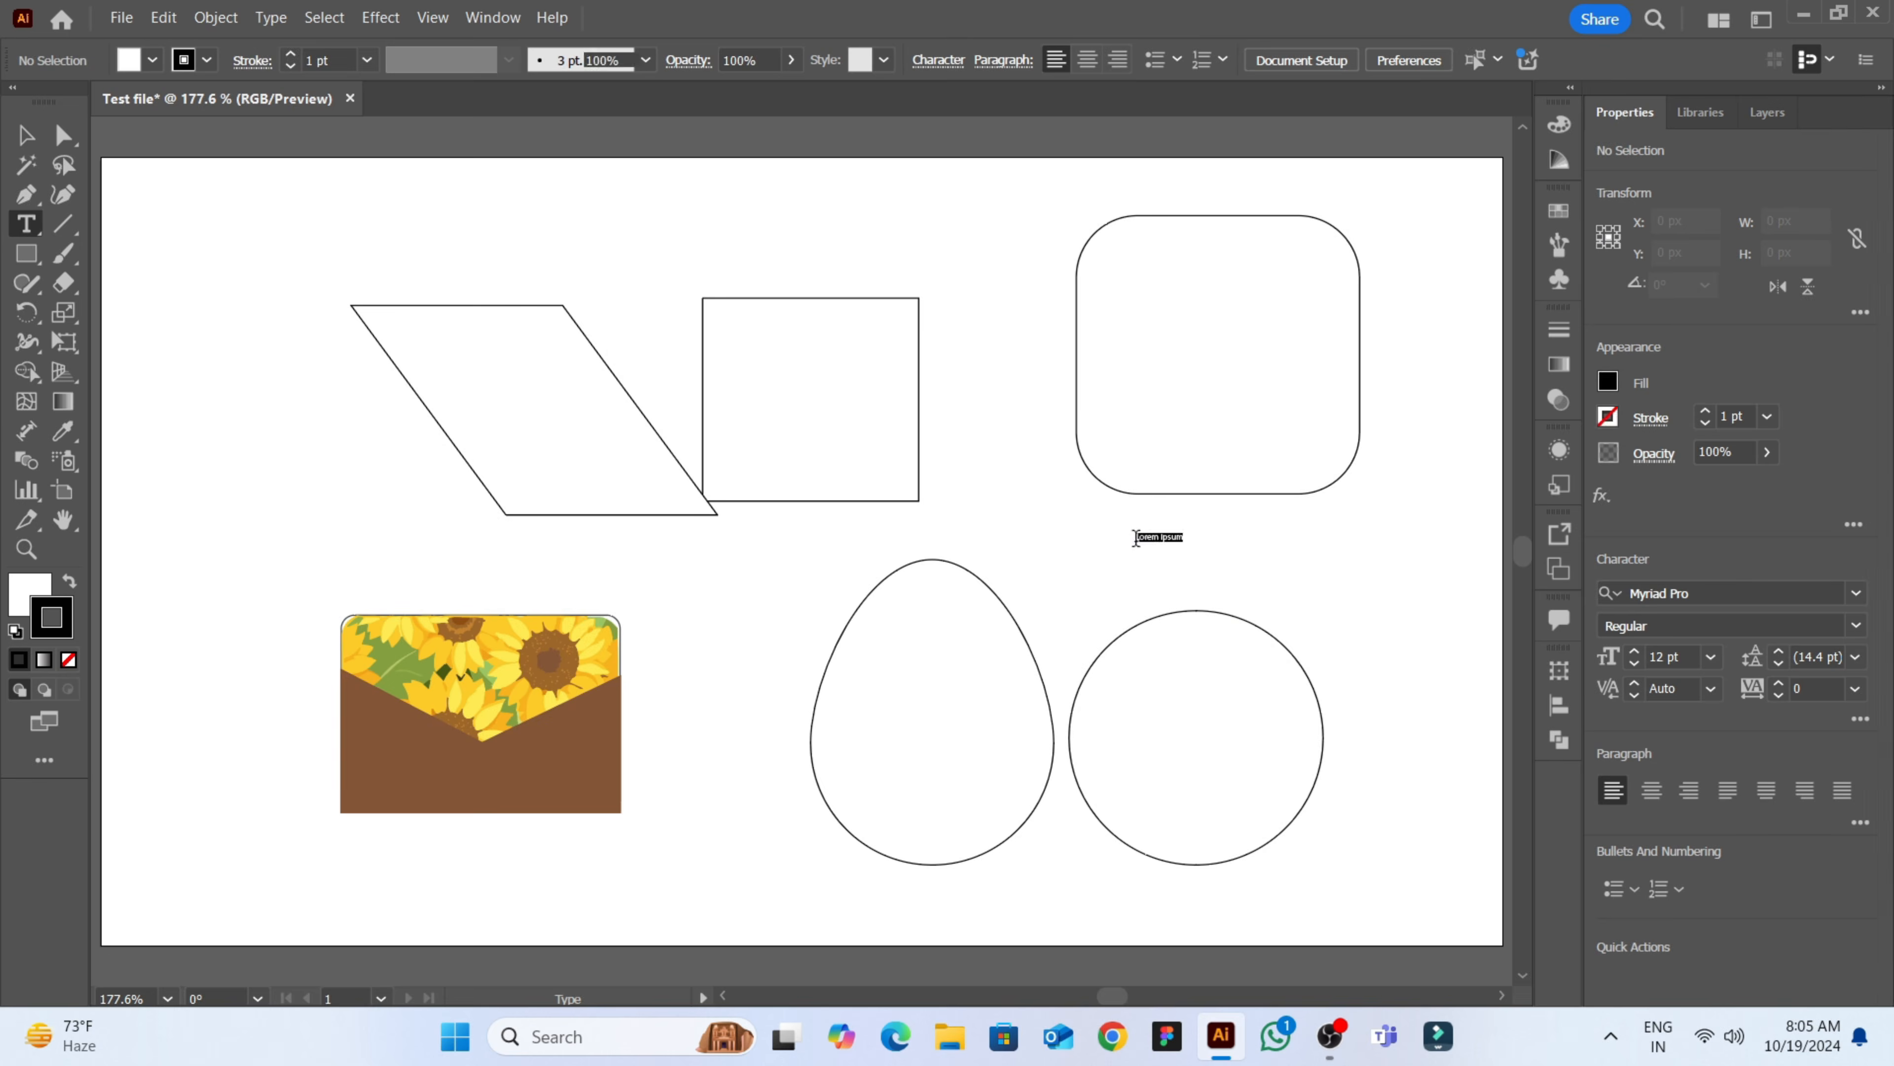
text(S)
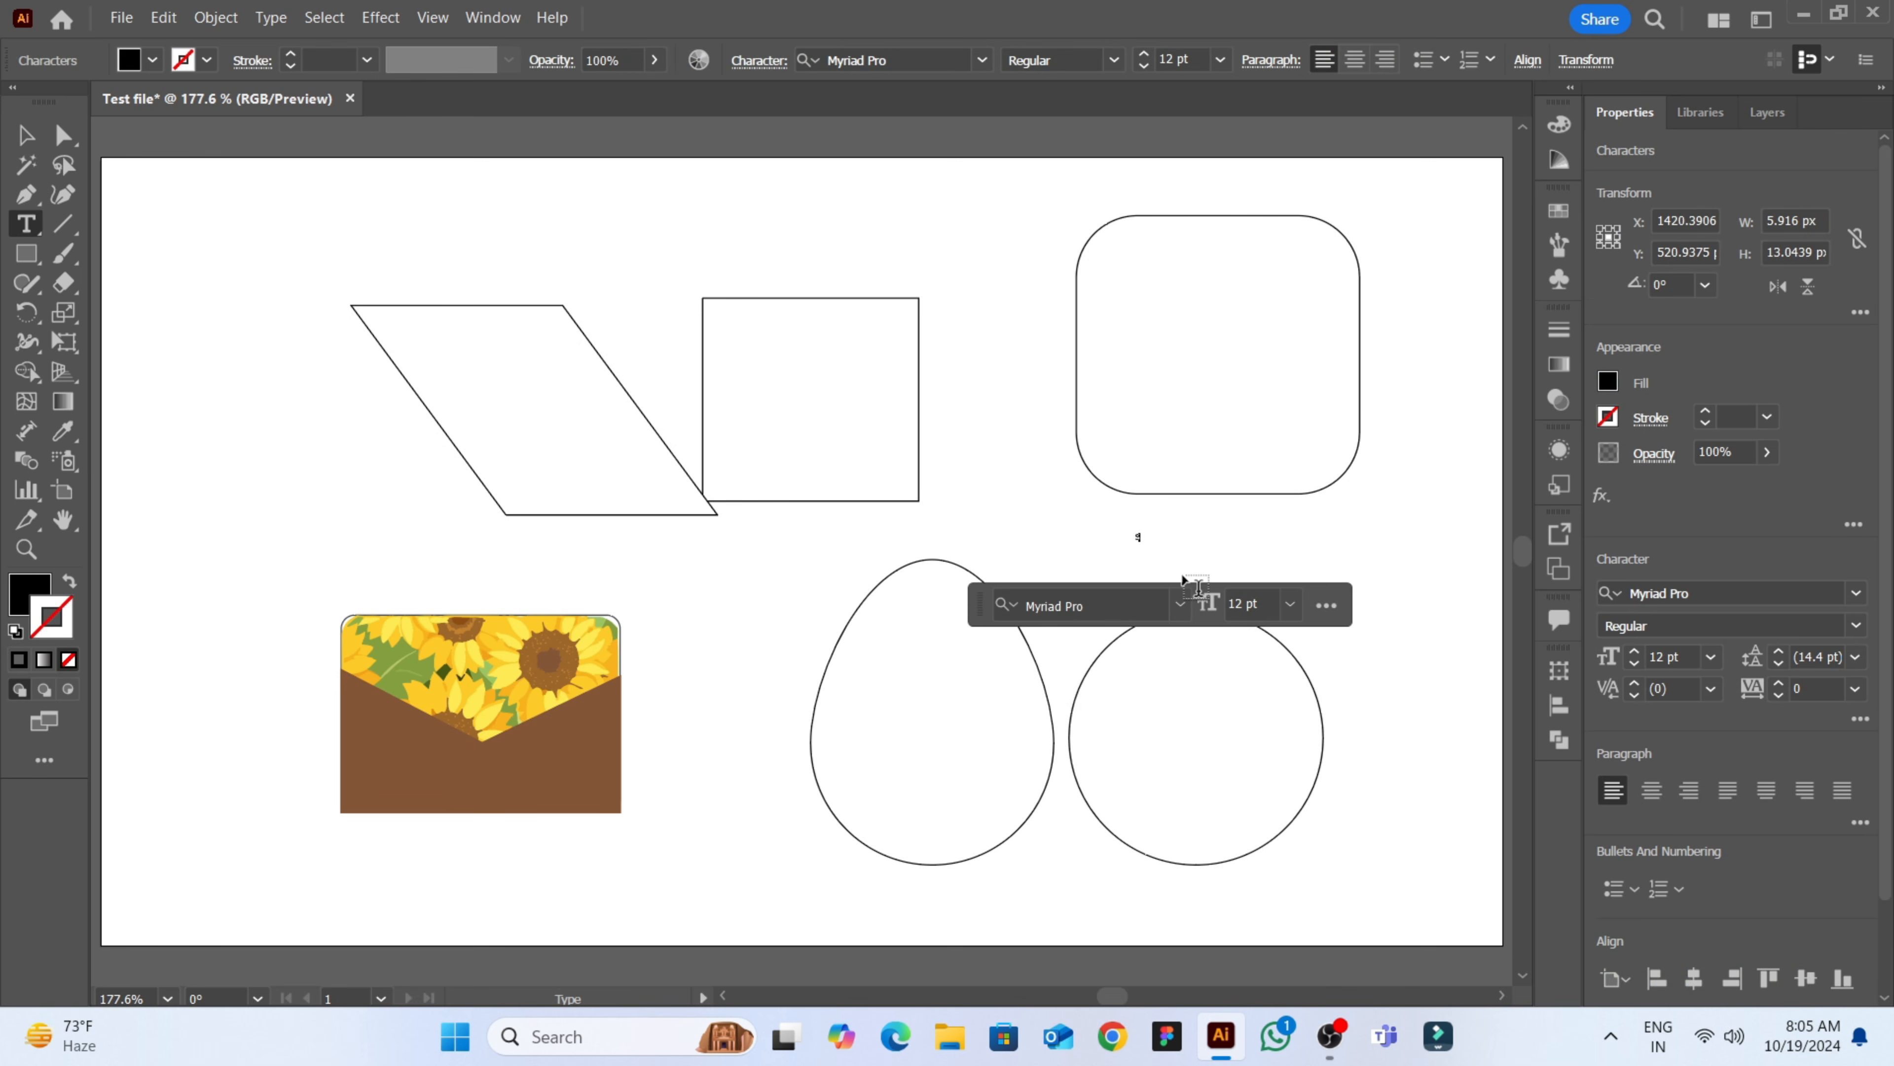
text(UBSCRIBE)
key(Escape)
- Enlarge the SUBSCRIBE text to about 75 pt and move it inside the rounded square
drag(1178, 541, 1406, 591)
click(1417, 743)
drag(1299, 549, 1246, 314)
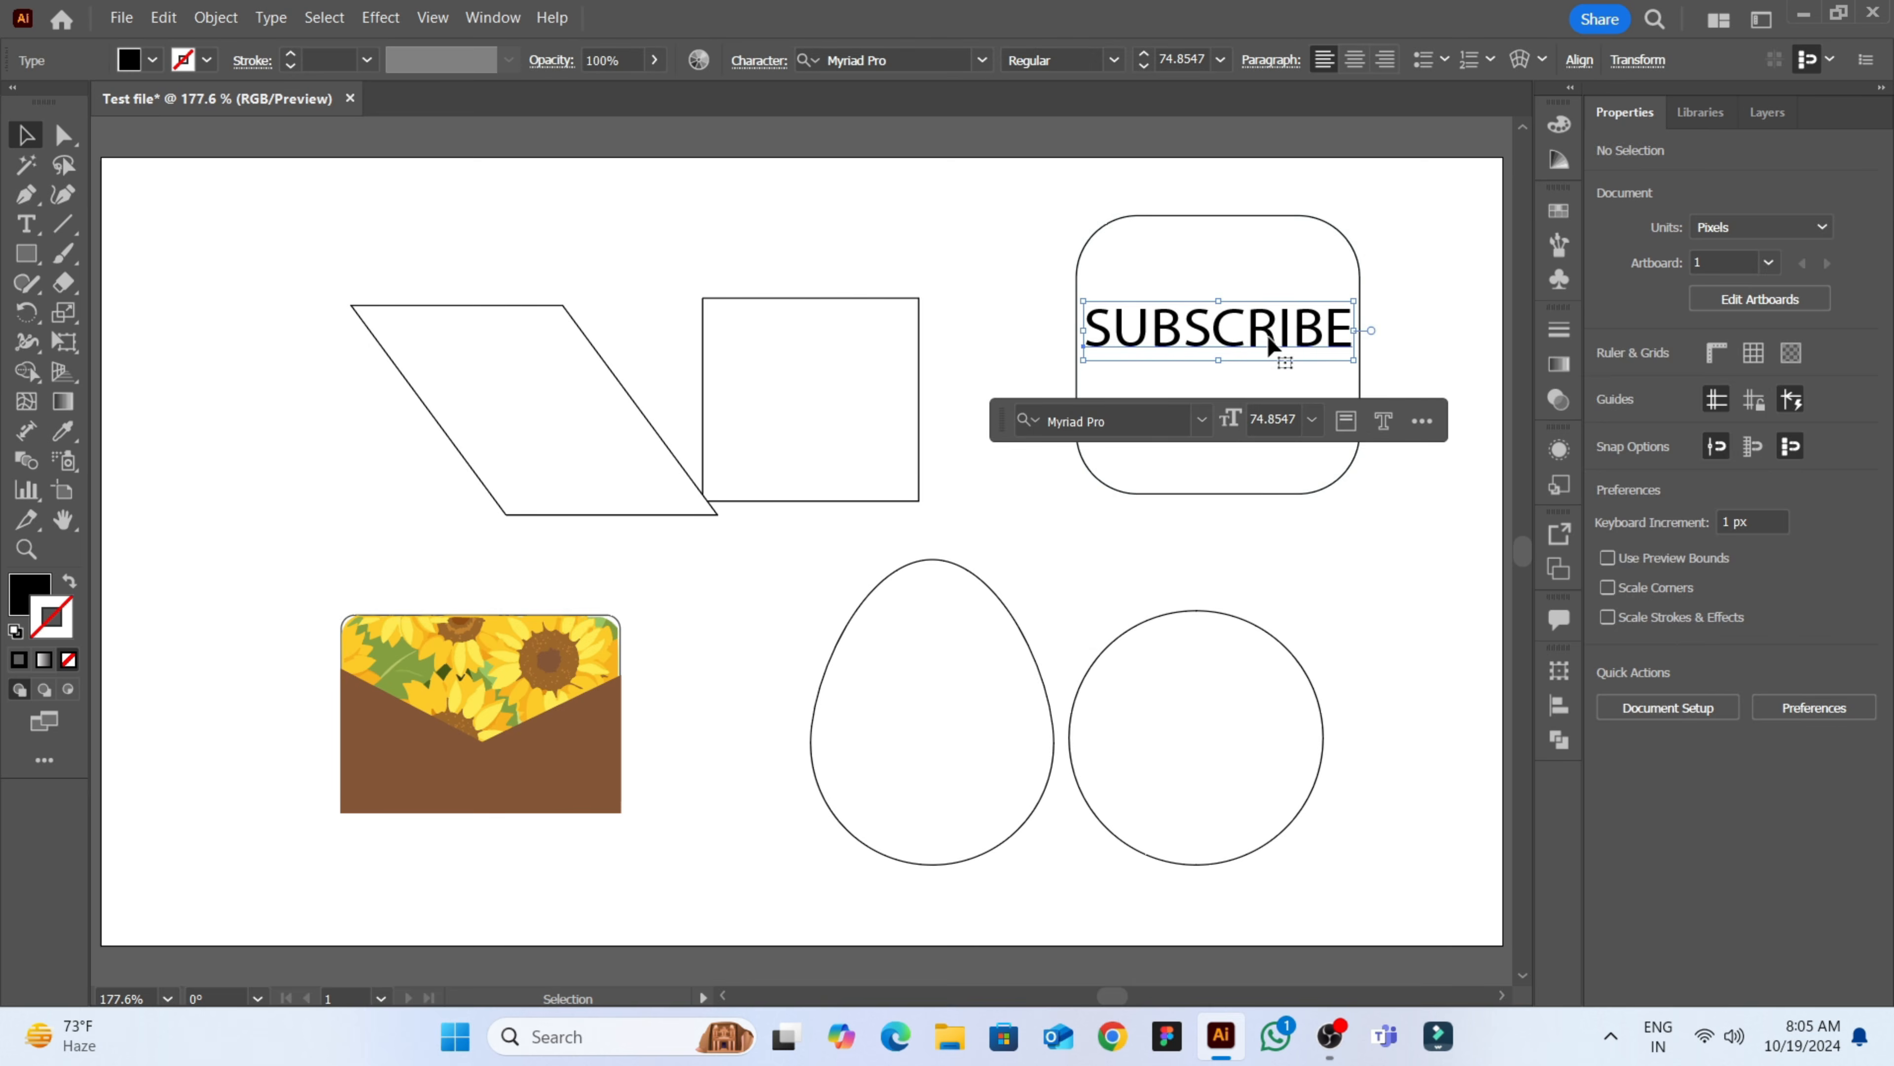
click(1386, 571)
- Change the SUBSCRIBE text's font to Forte and its size to 56 pt
click(1268, 329)
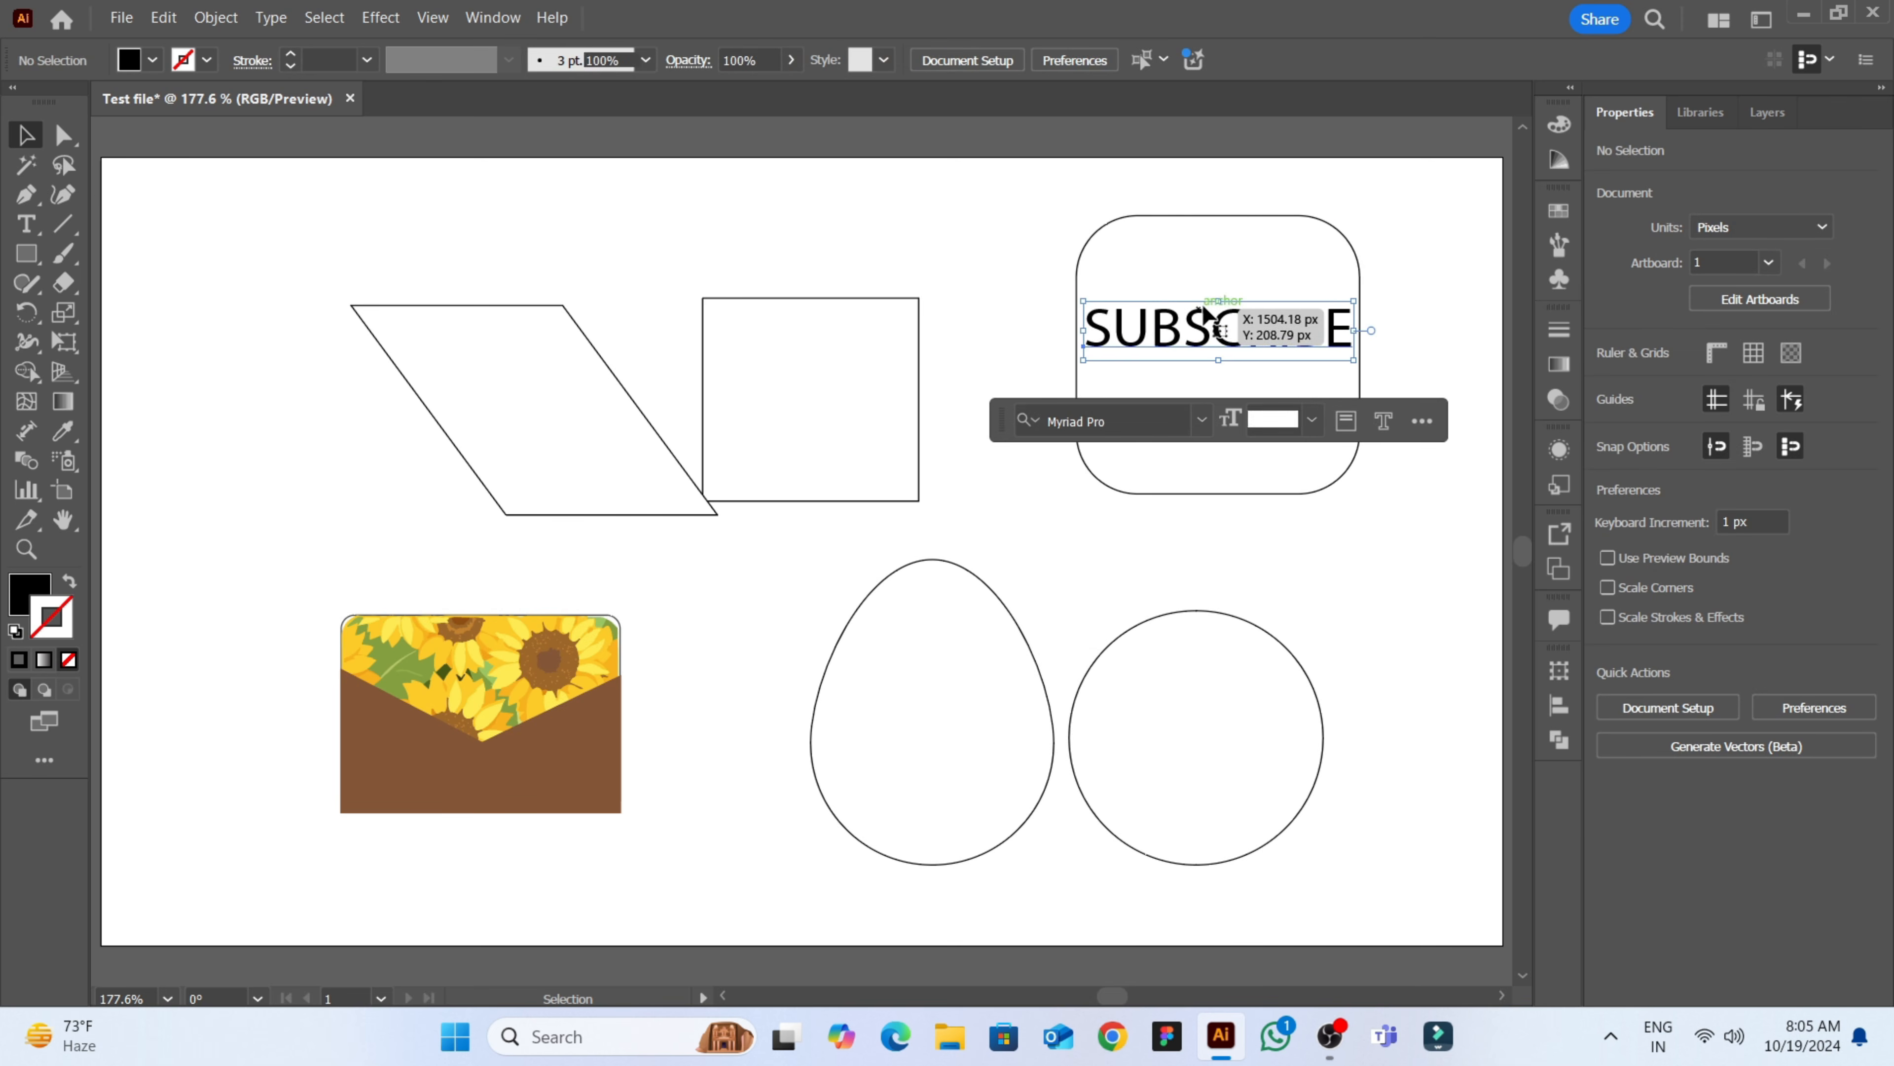
scroll(1692, 567, down, 2)
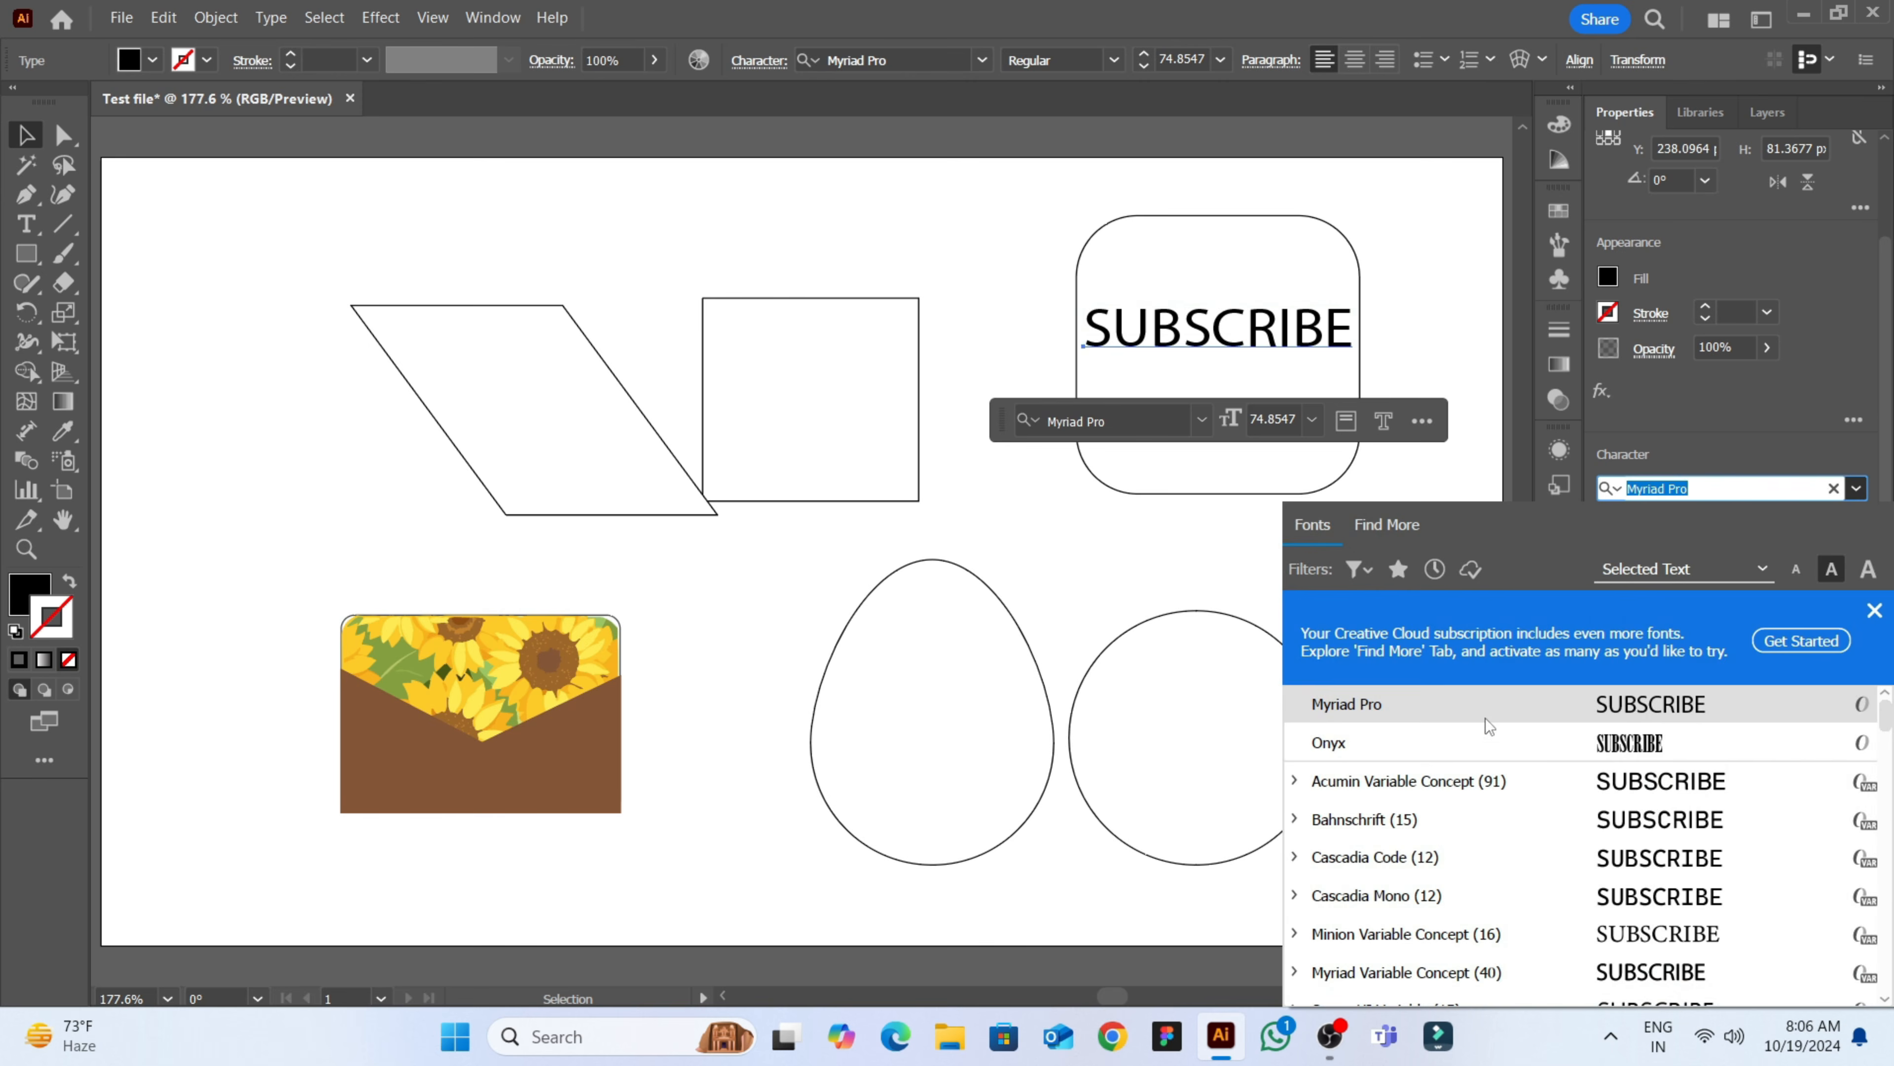
scroll(1488, 725, down, 15)
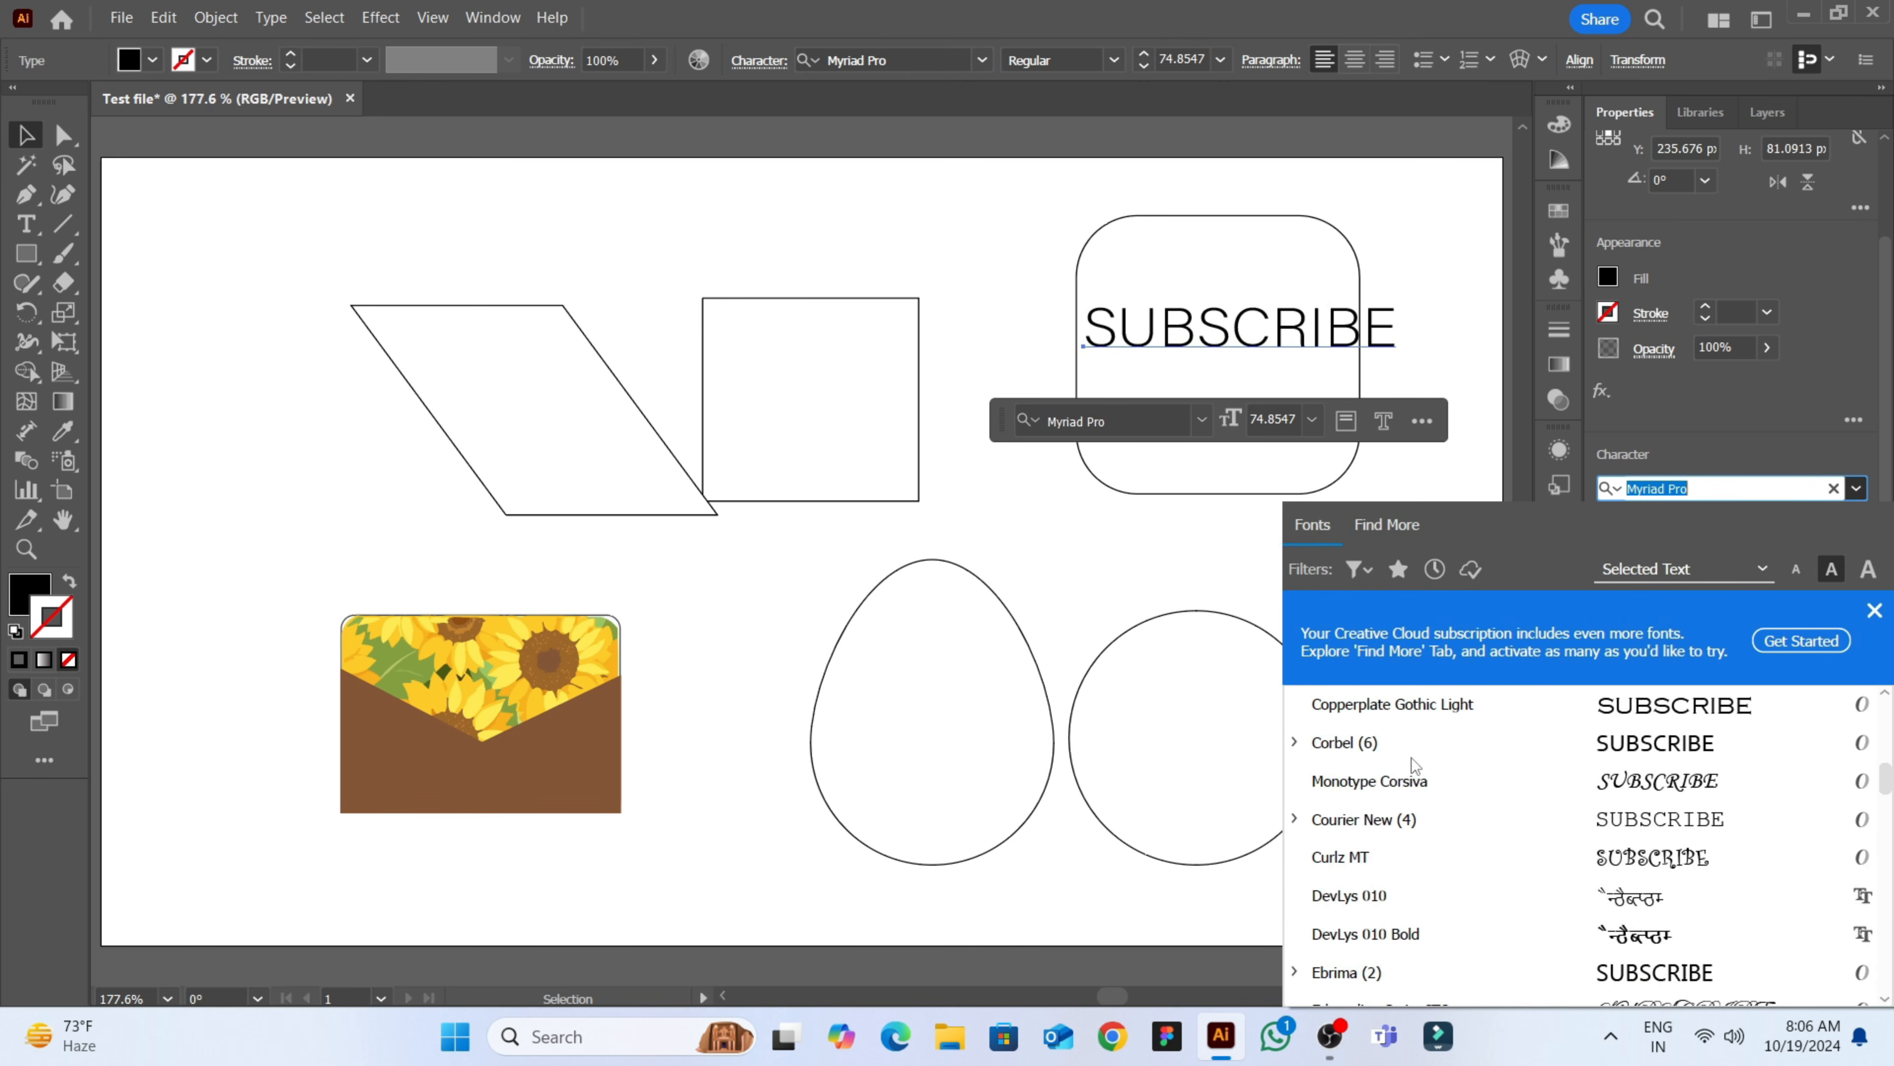
scroll(1410, 758, down, 5)
click(1443, 775)
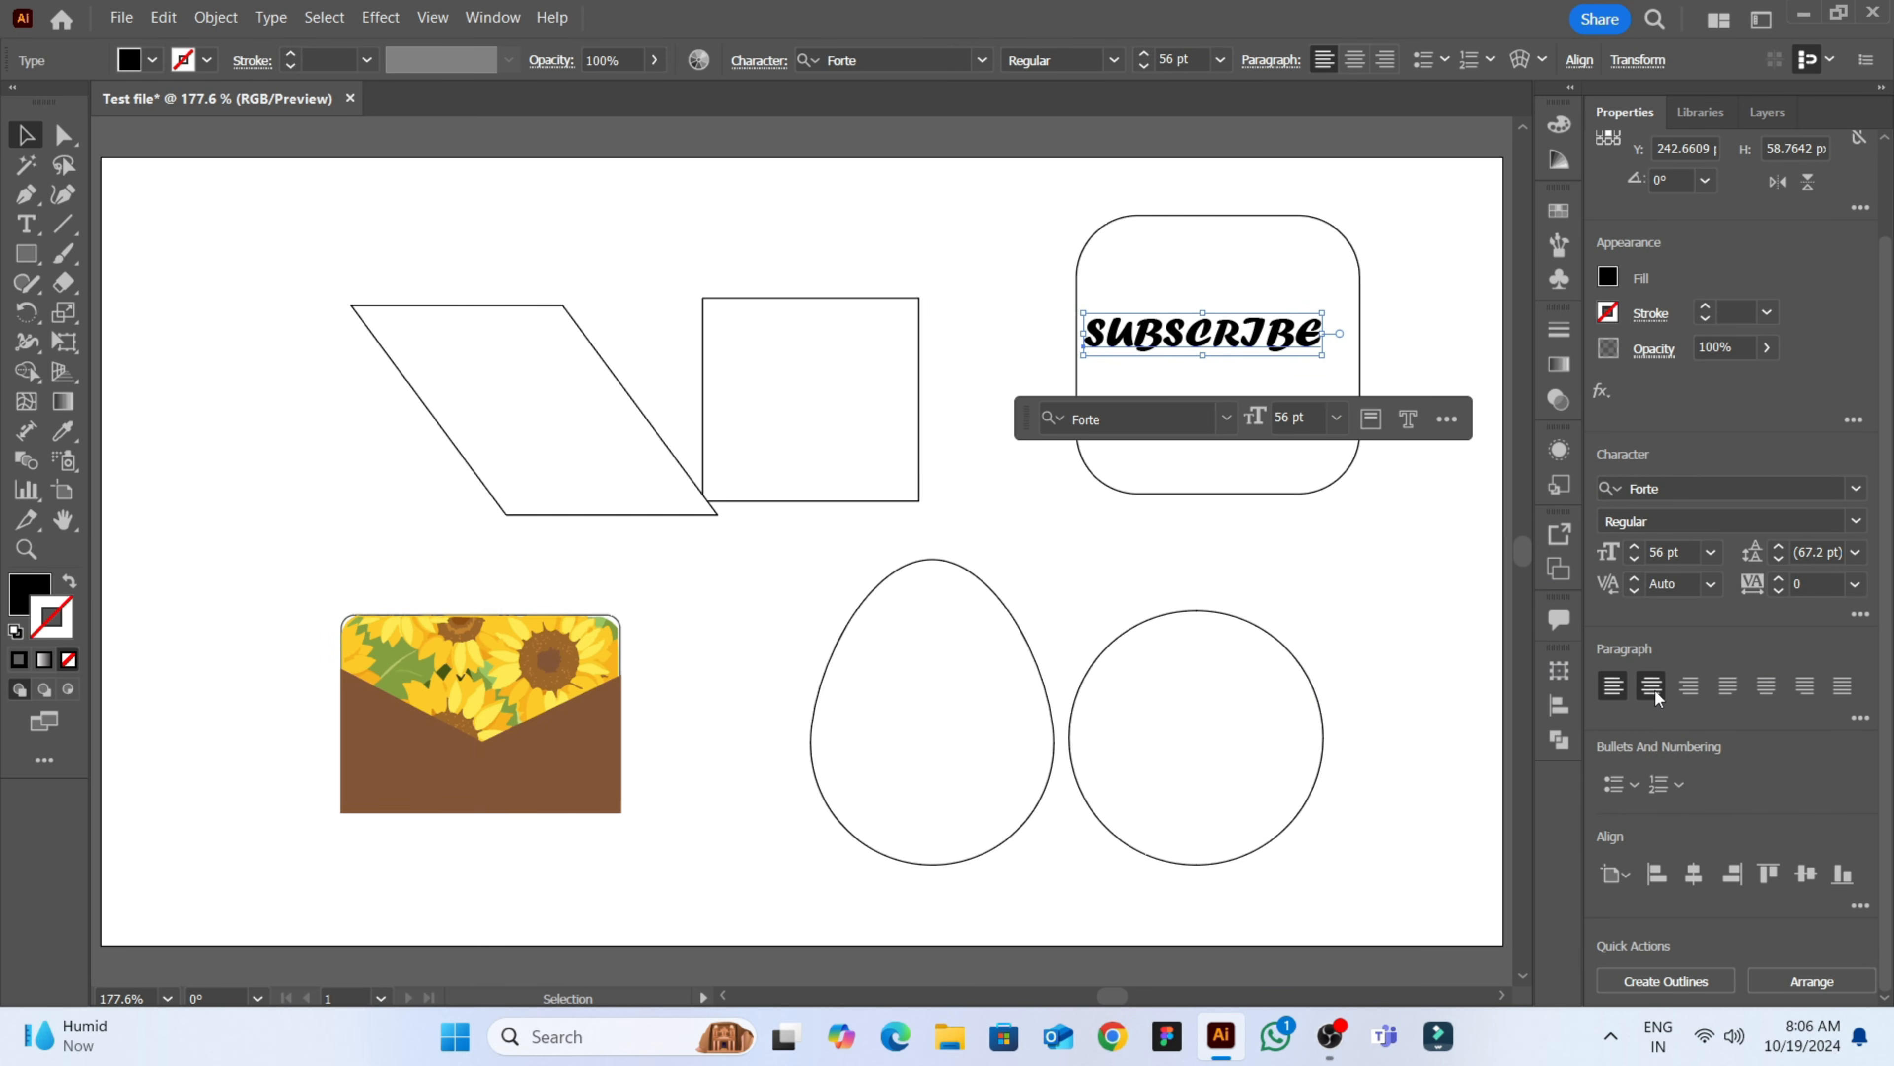
- Centre-align the SUBSCRIBE text with a tracking of 61, and reposition it within the rounded square
click(1652, 686)
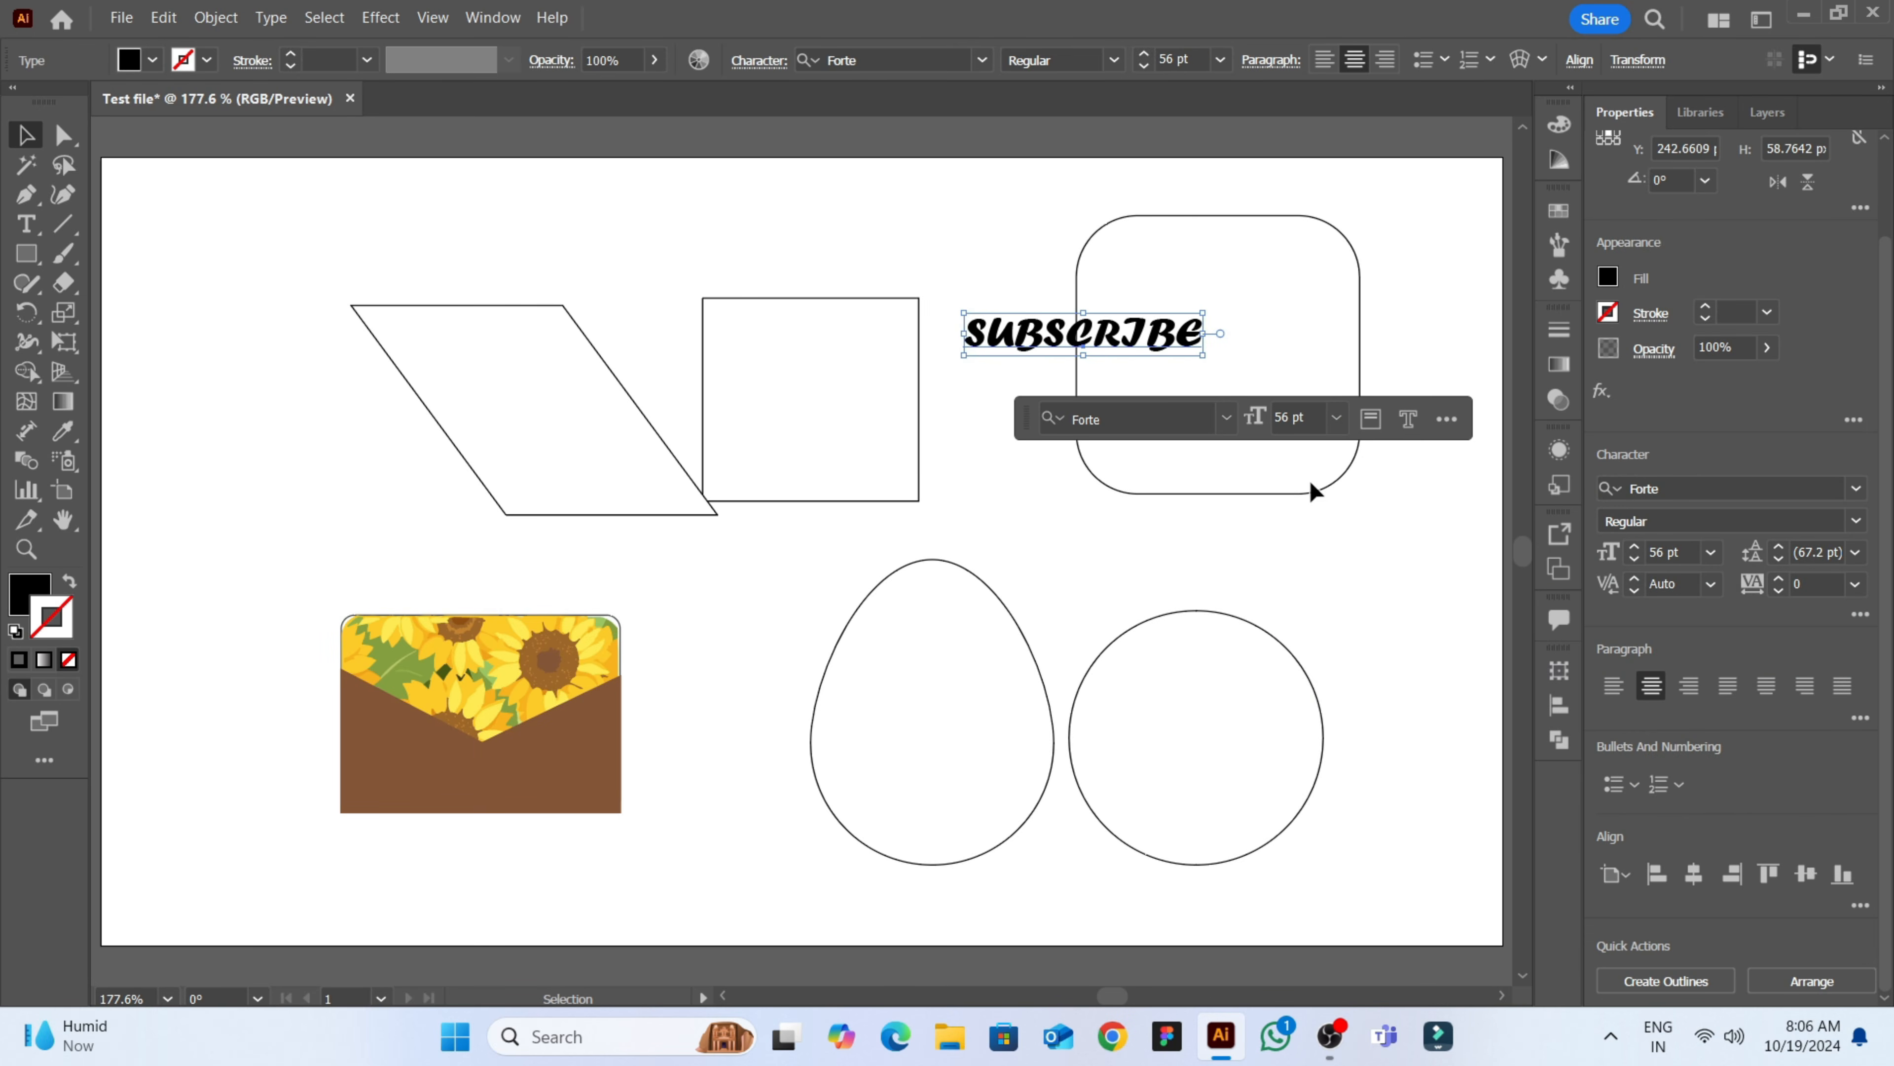
drag(1003, 336, 1150, 344)
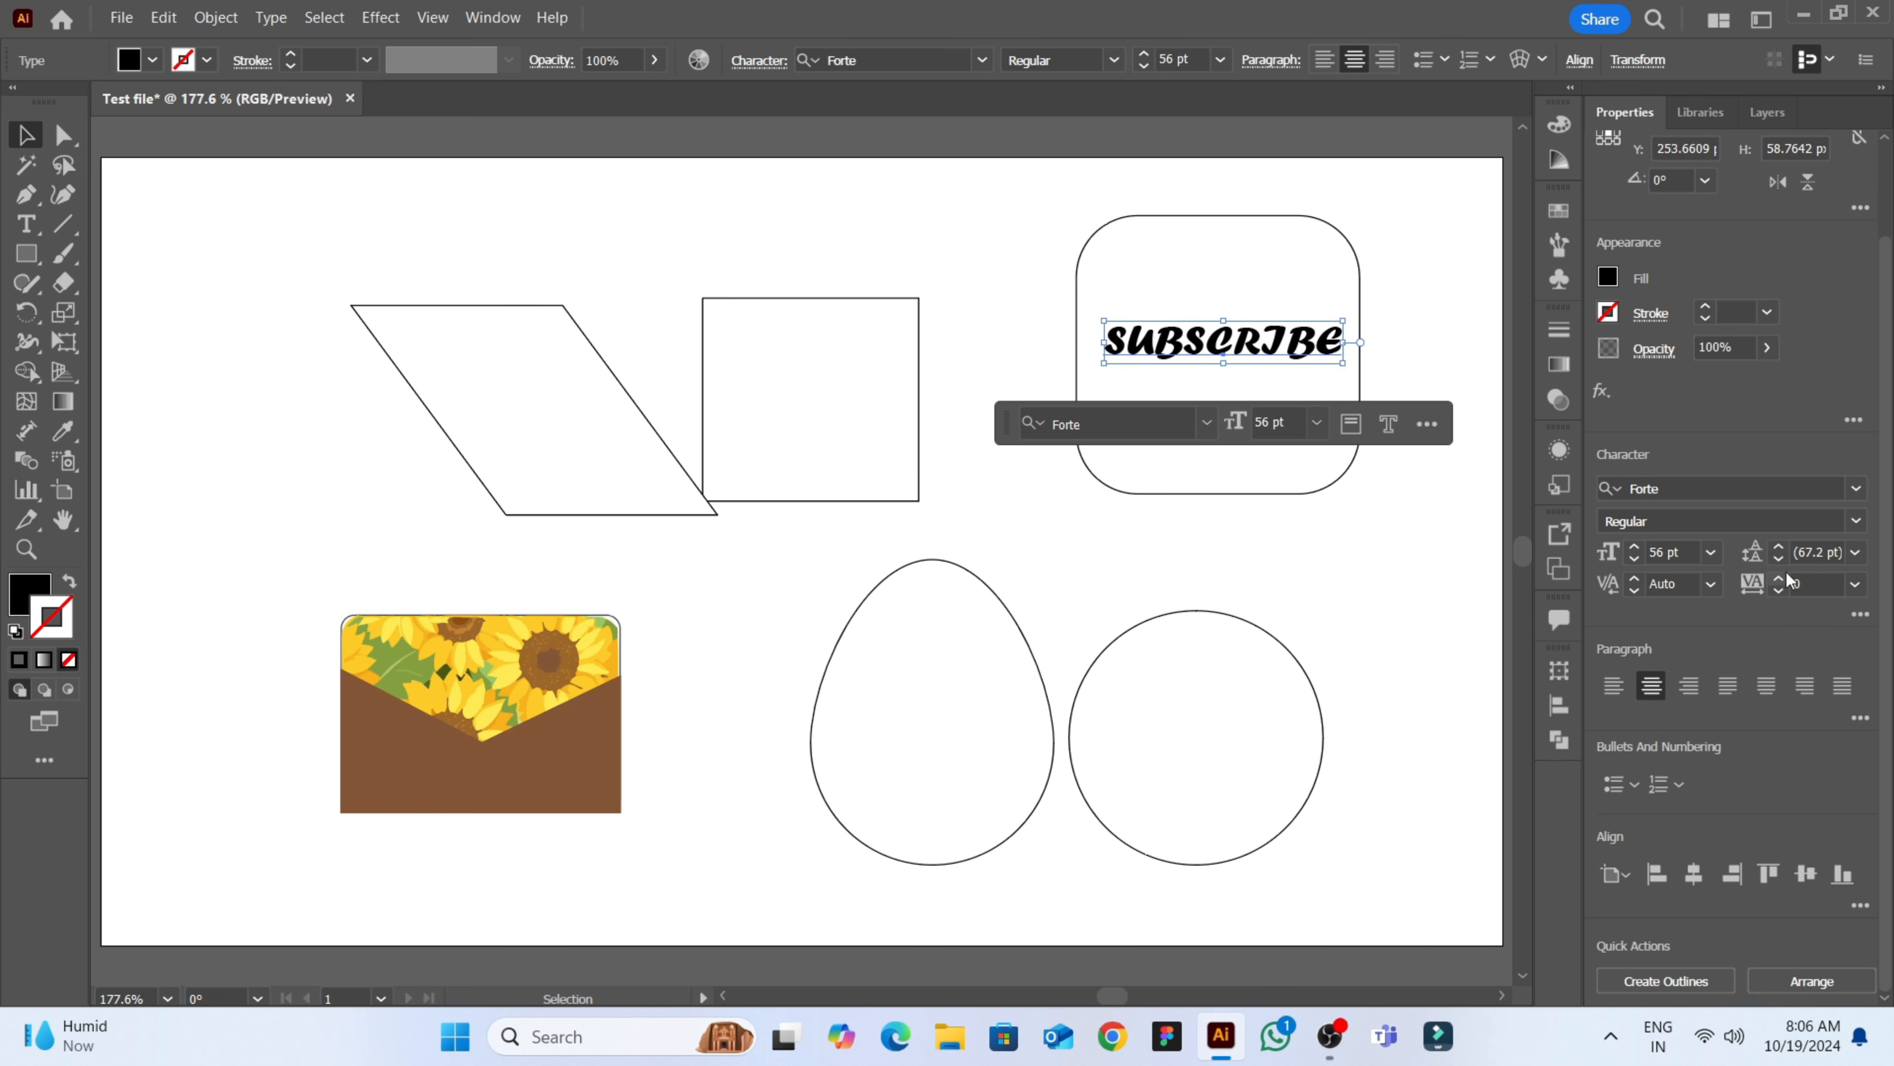
drag(1780, 579, 1780, 579)
drag(1263, 351, 1254, 360)
- Apply the envelope's brown to the SUBSCRIBE text with the Eyedropper, and set the text's stroke to black
click(1607, 313)
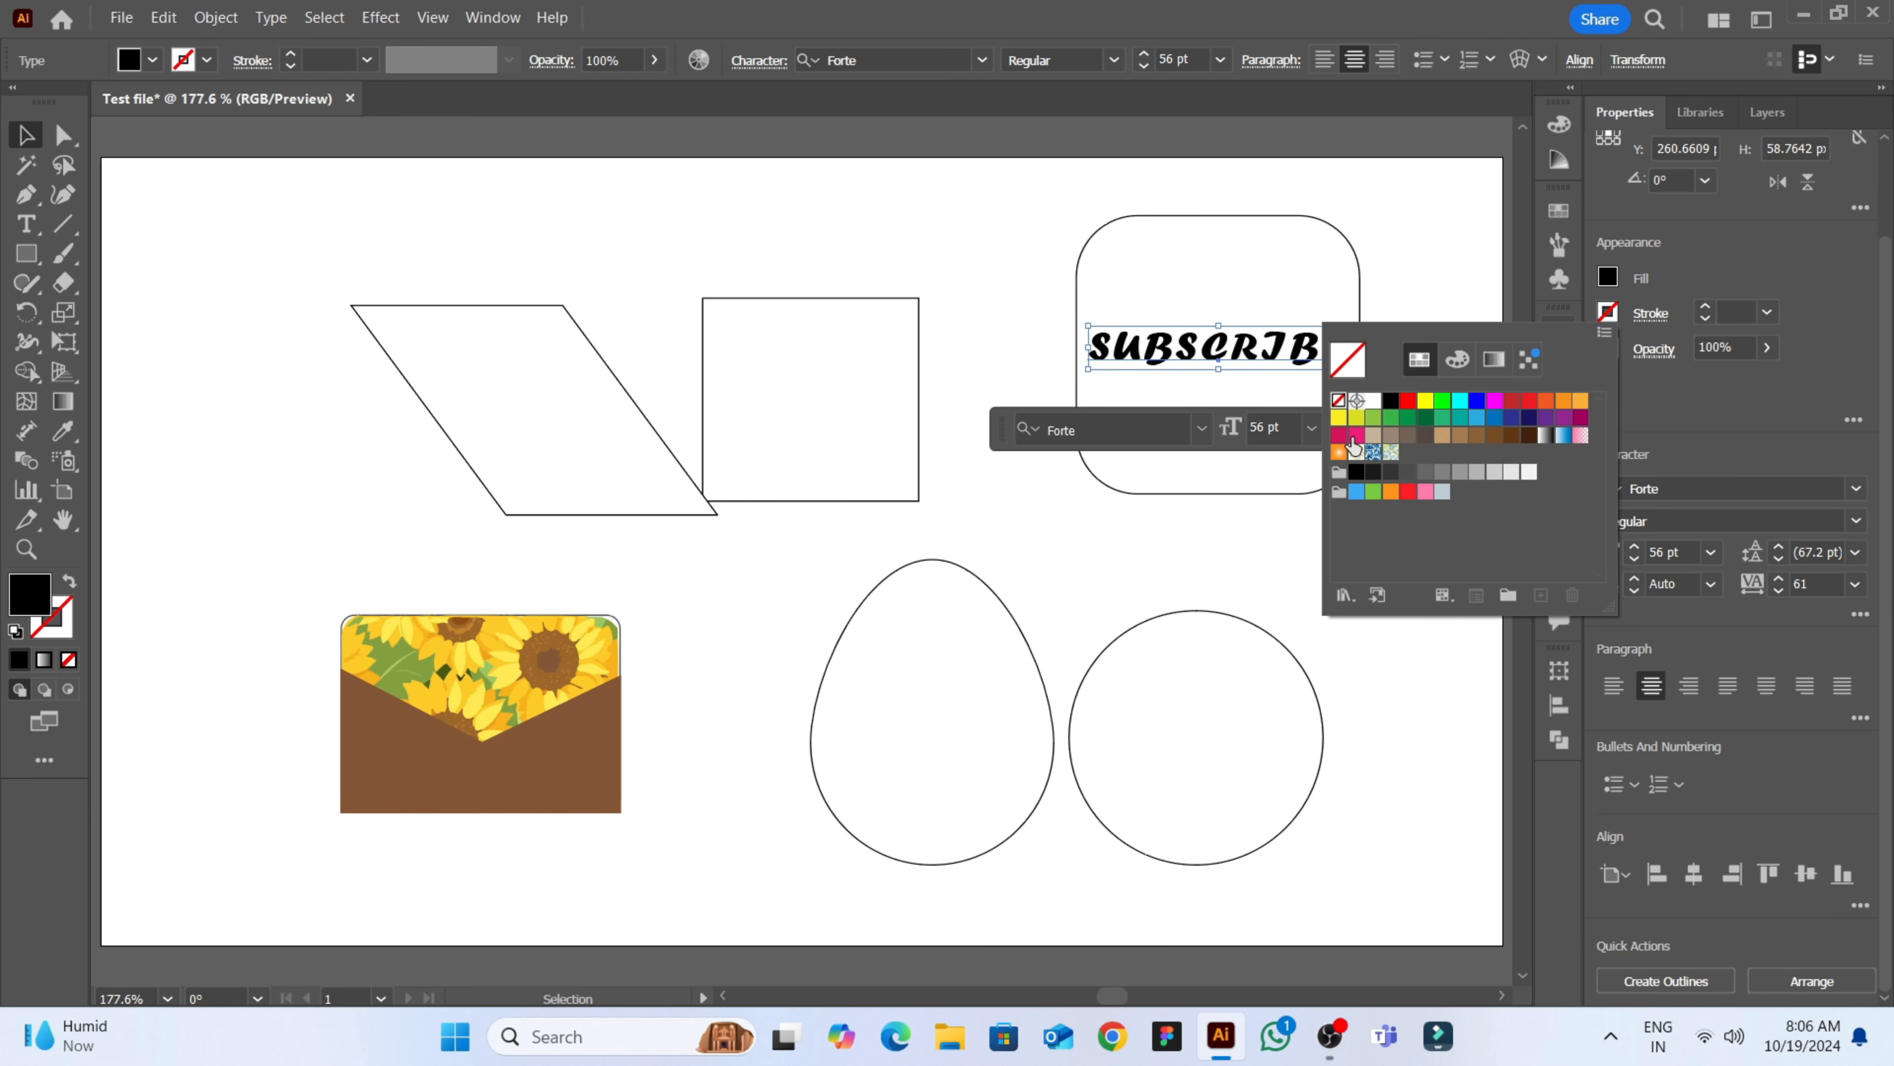
key(i)
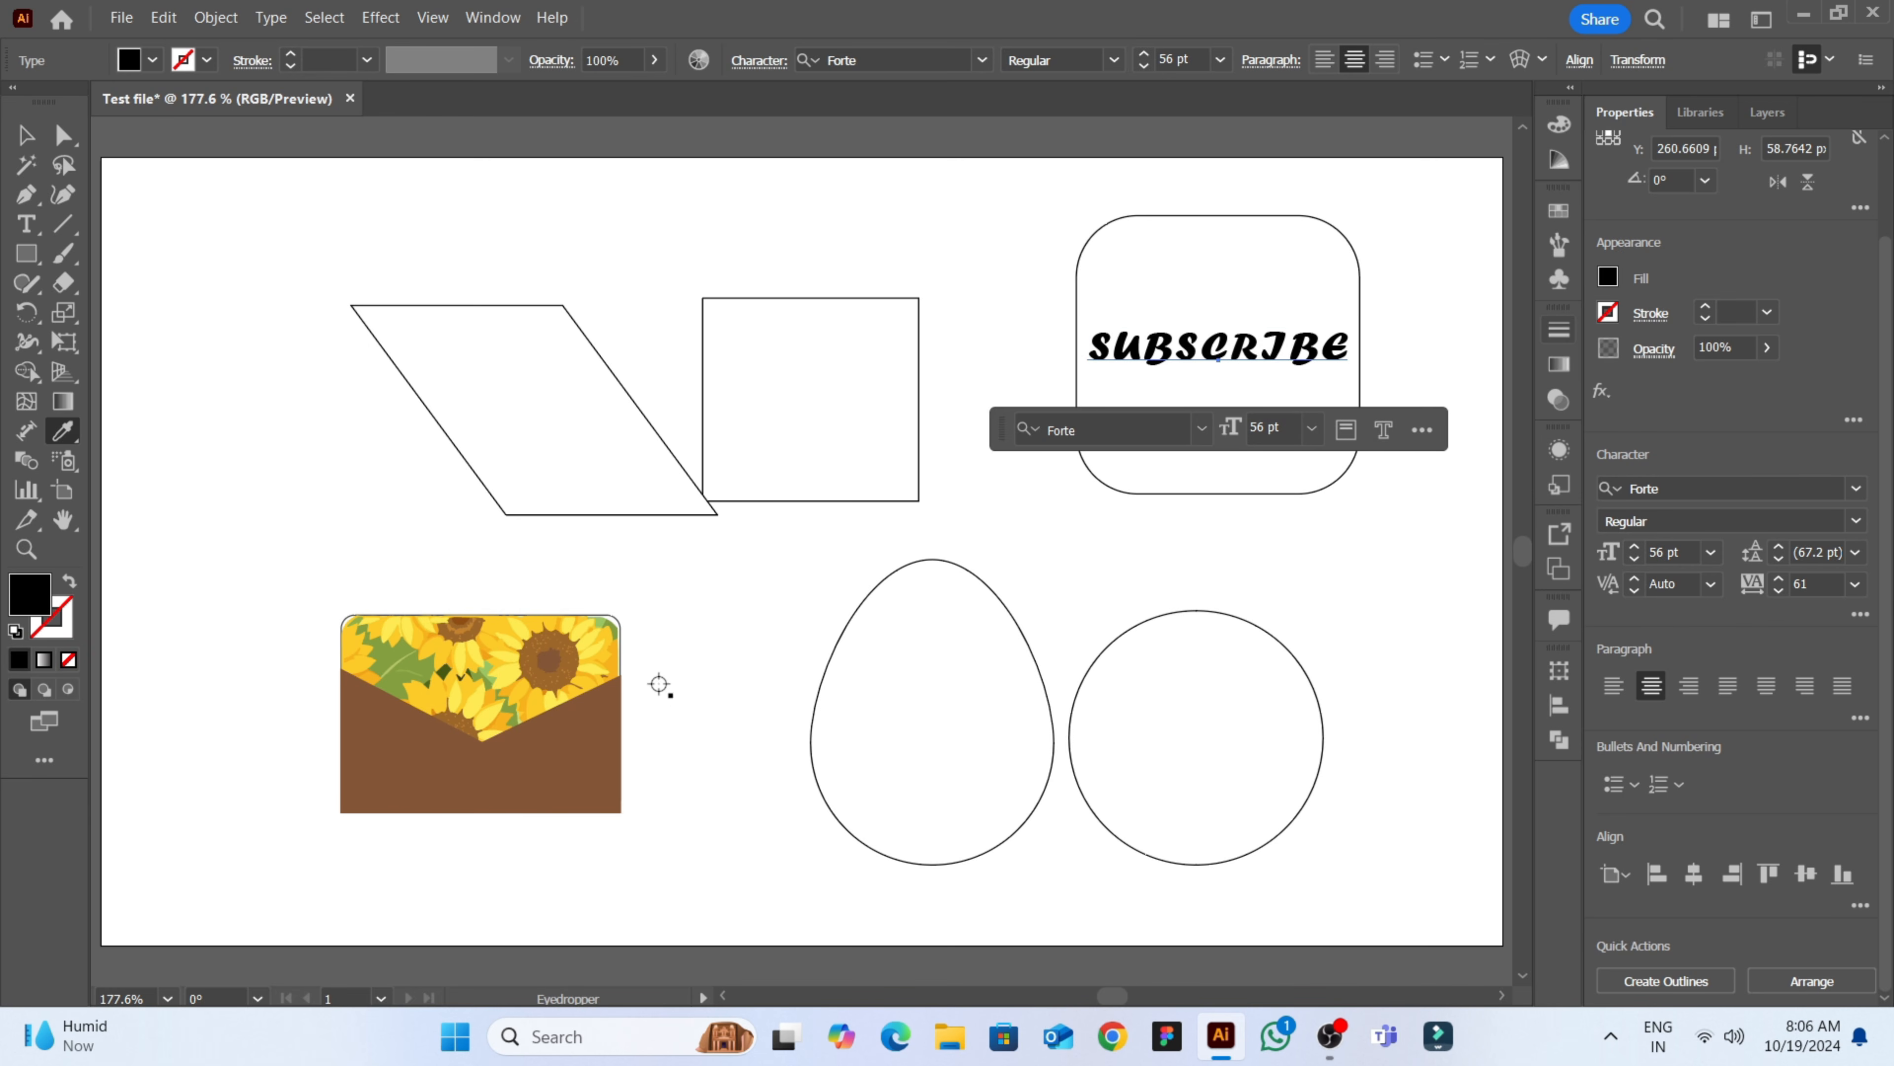
click(579, 720)
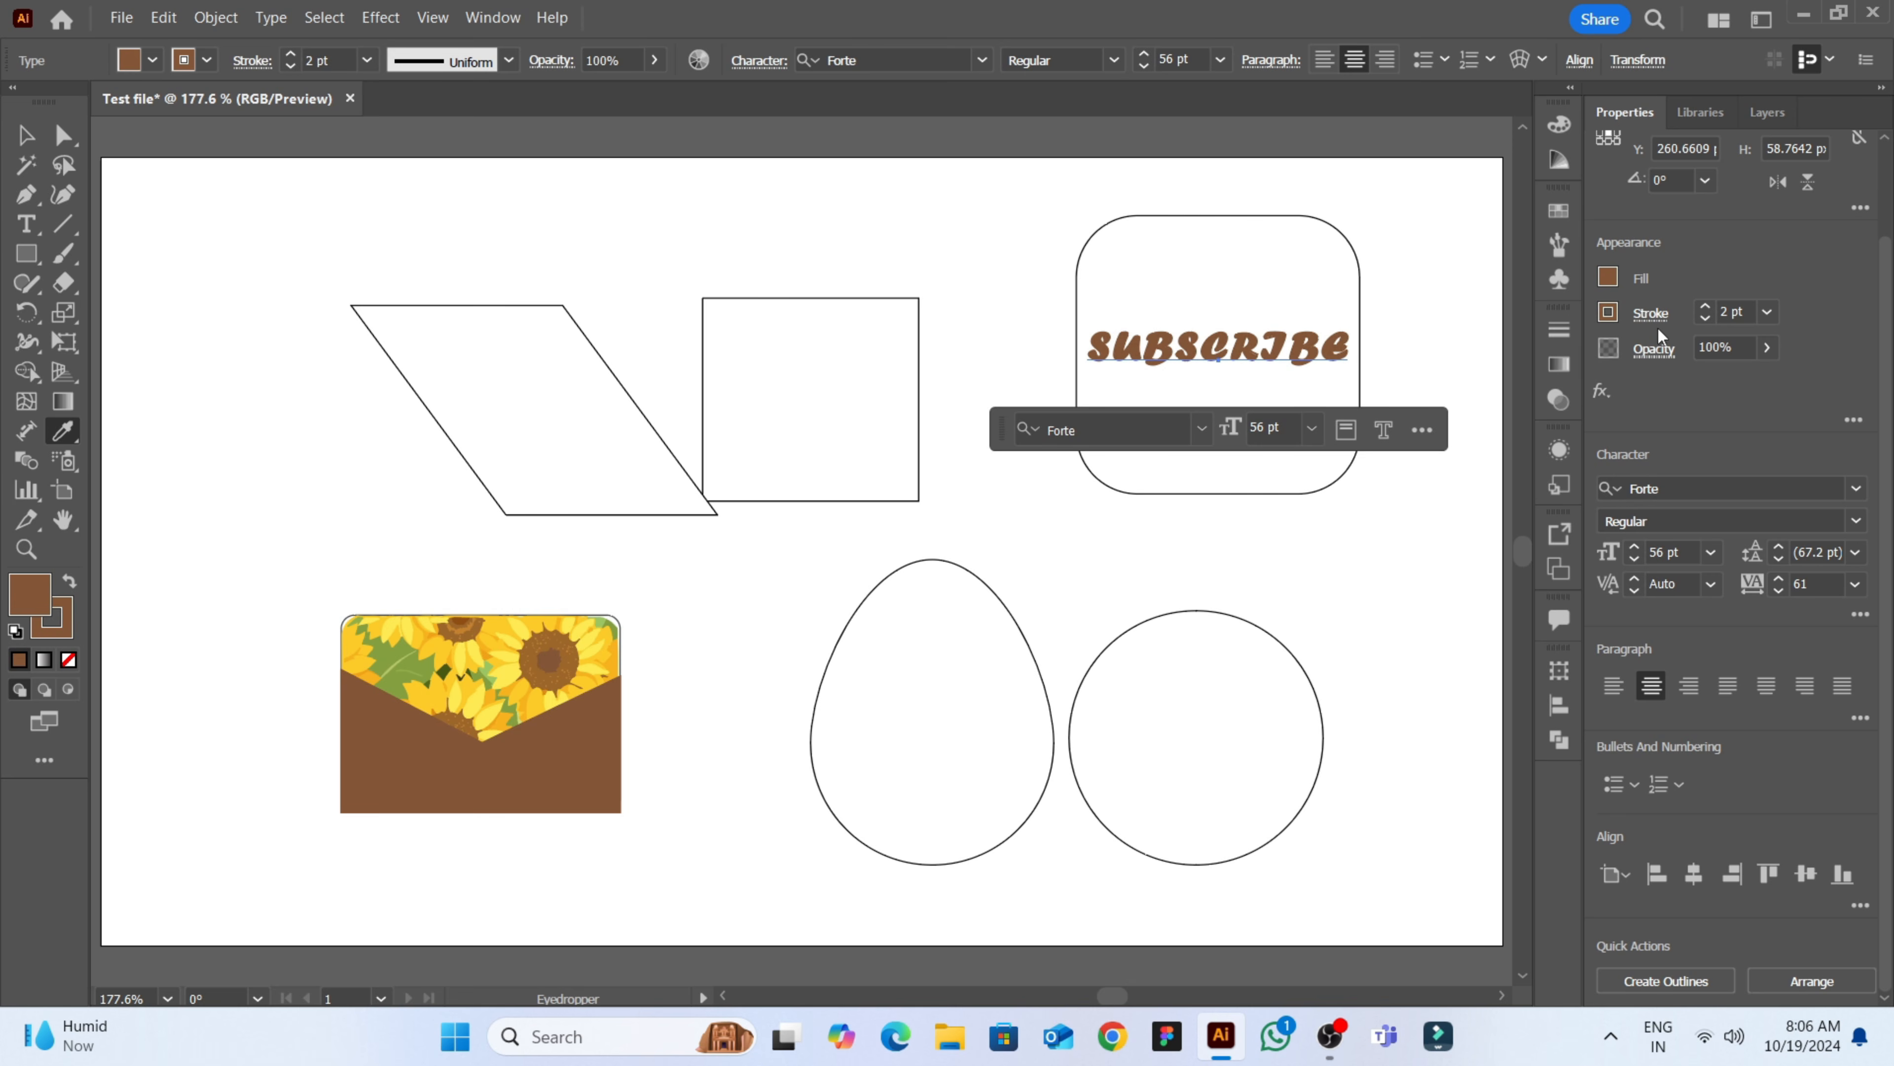
click(1608, 314)
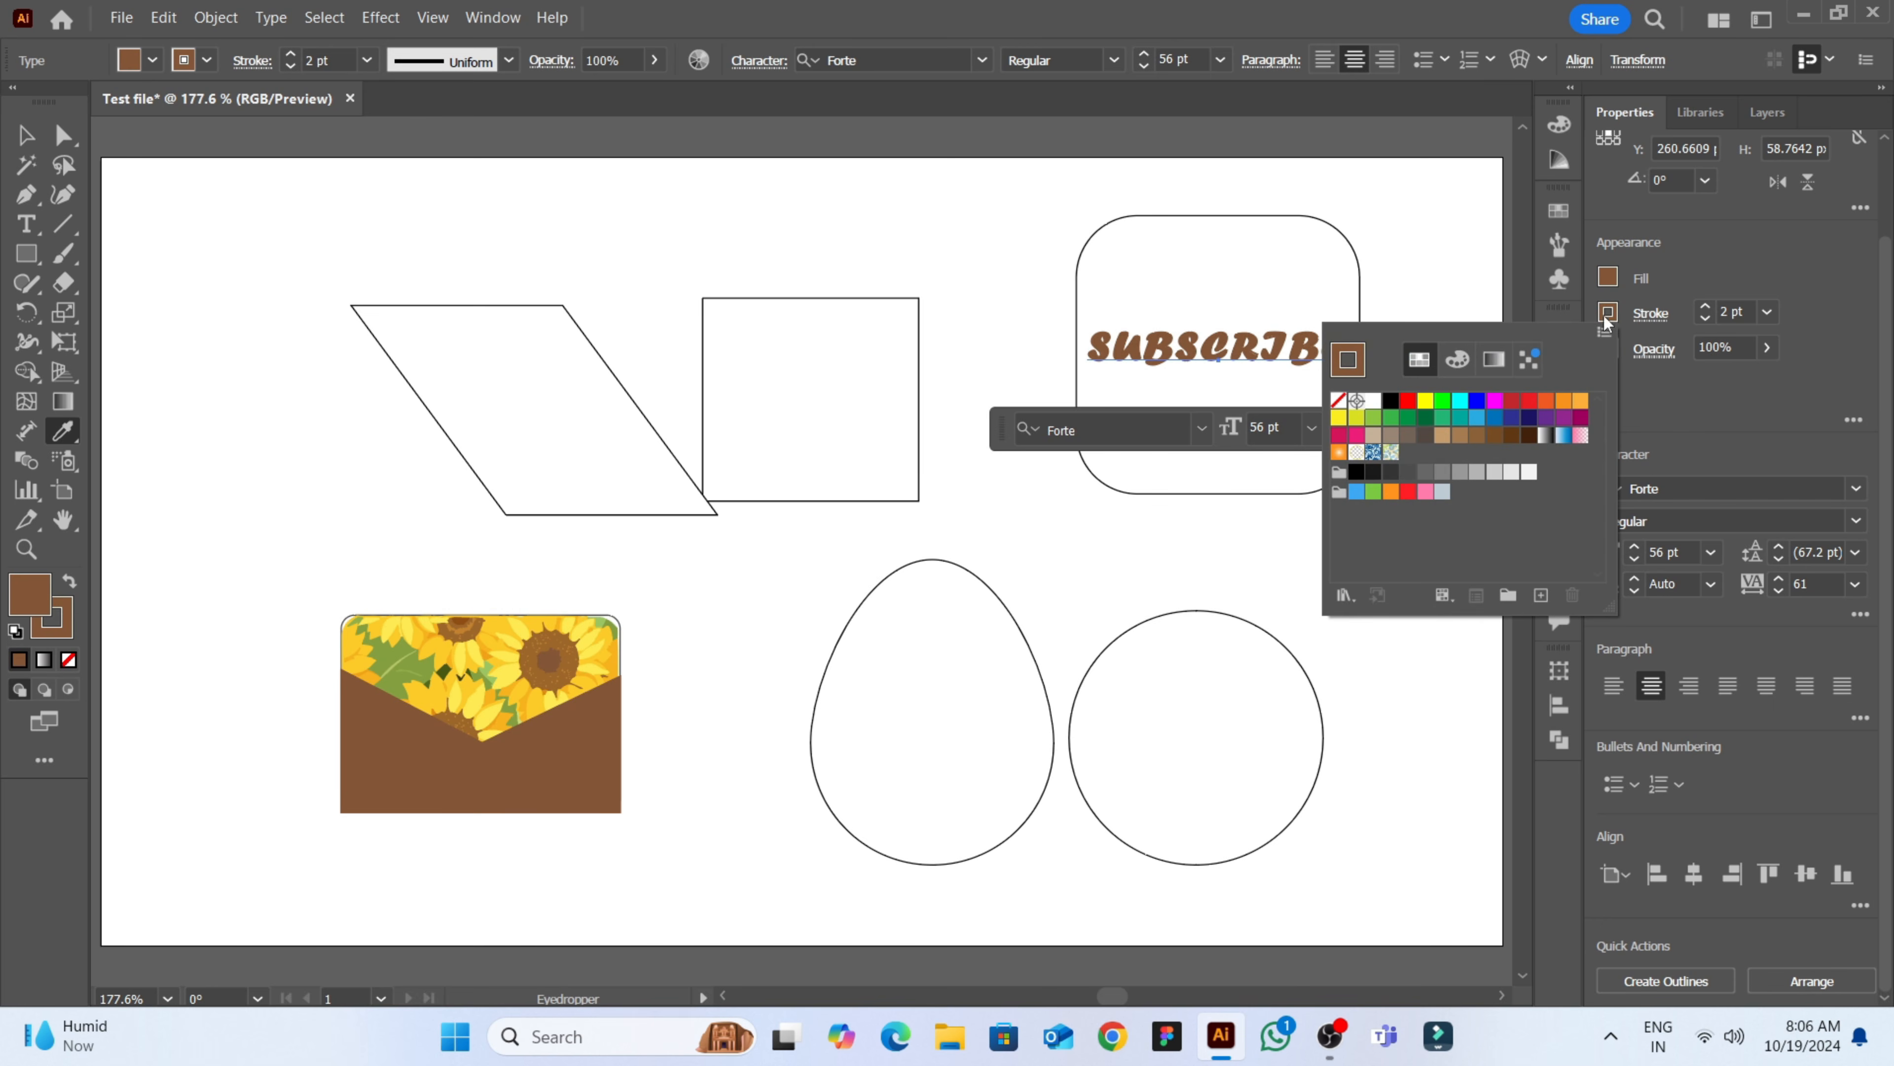
click(1390, 400)
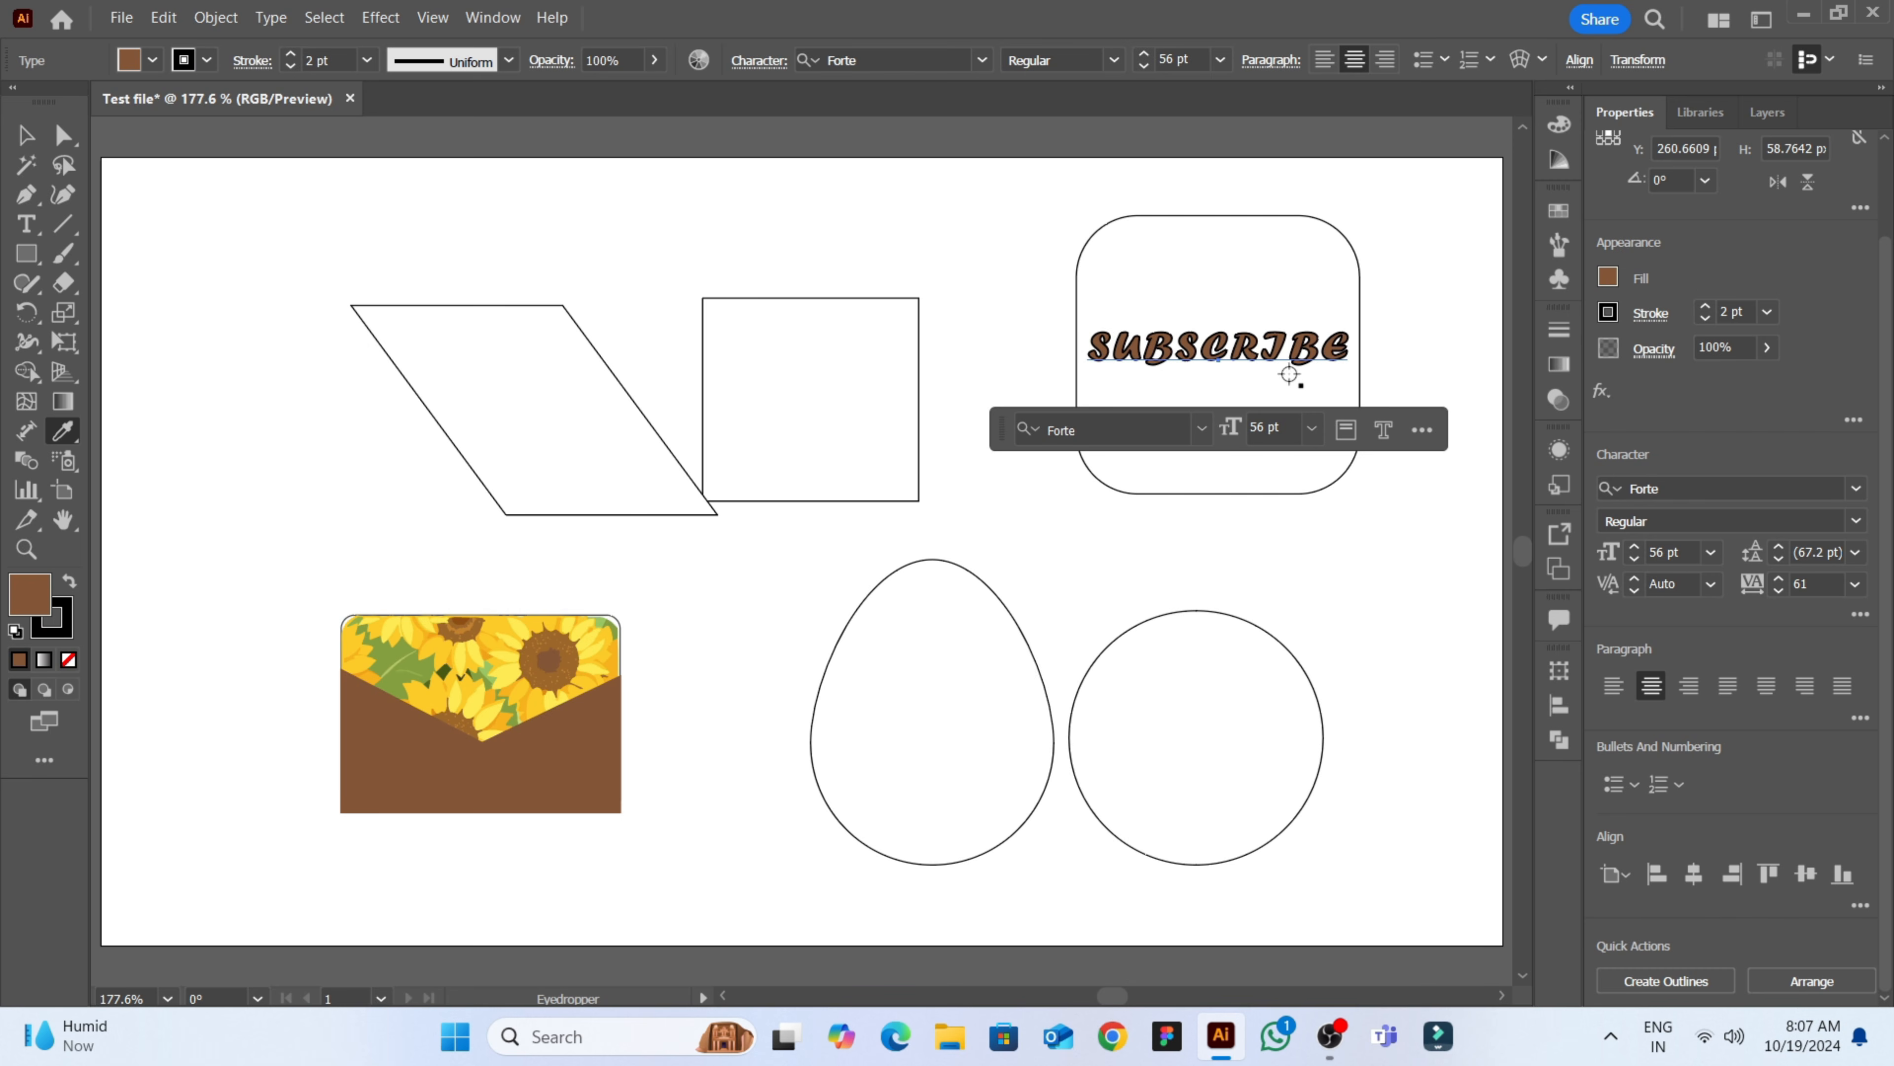
- Set the SUBSCRIBE text's stroke weight to 5 pt and its fill to a near-white grey, and deselect it
click(1731, 312)
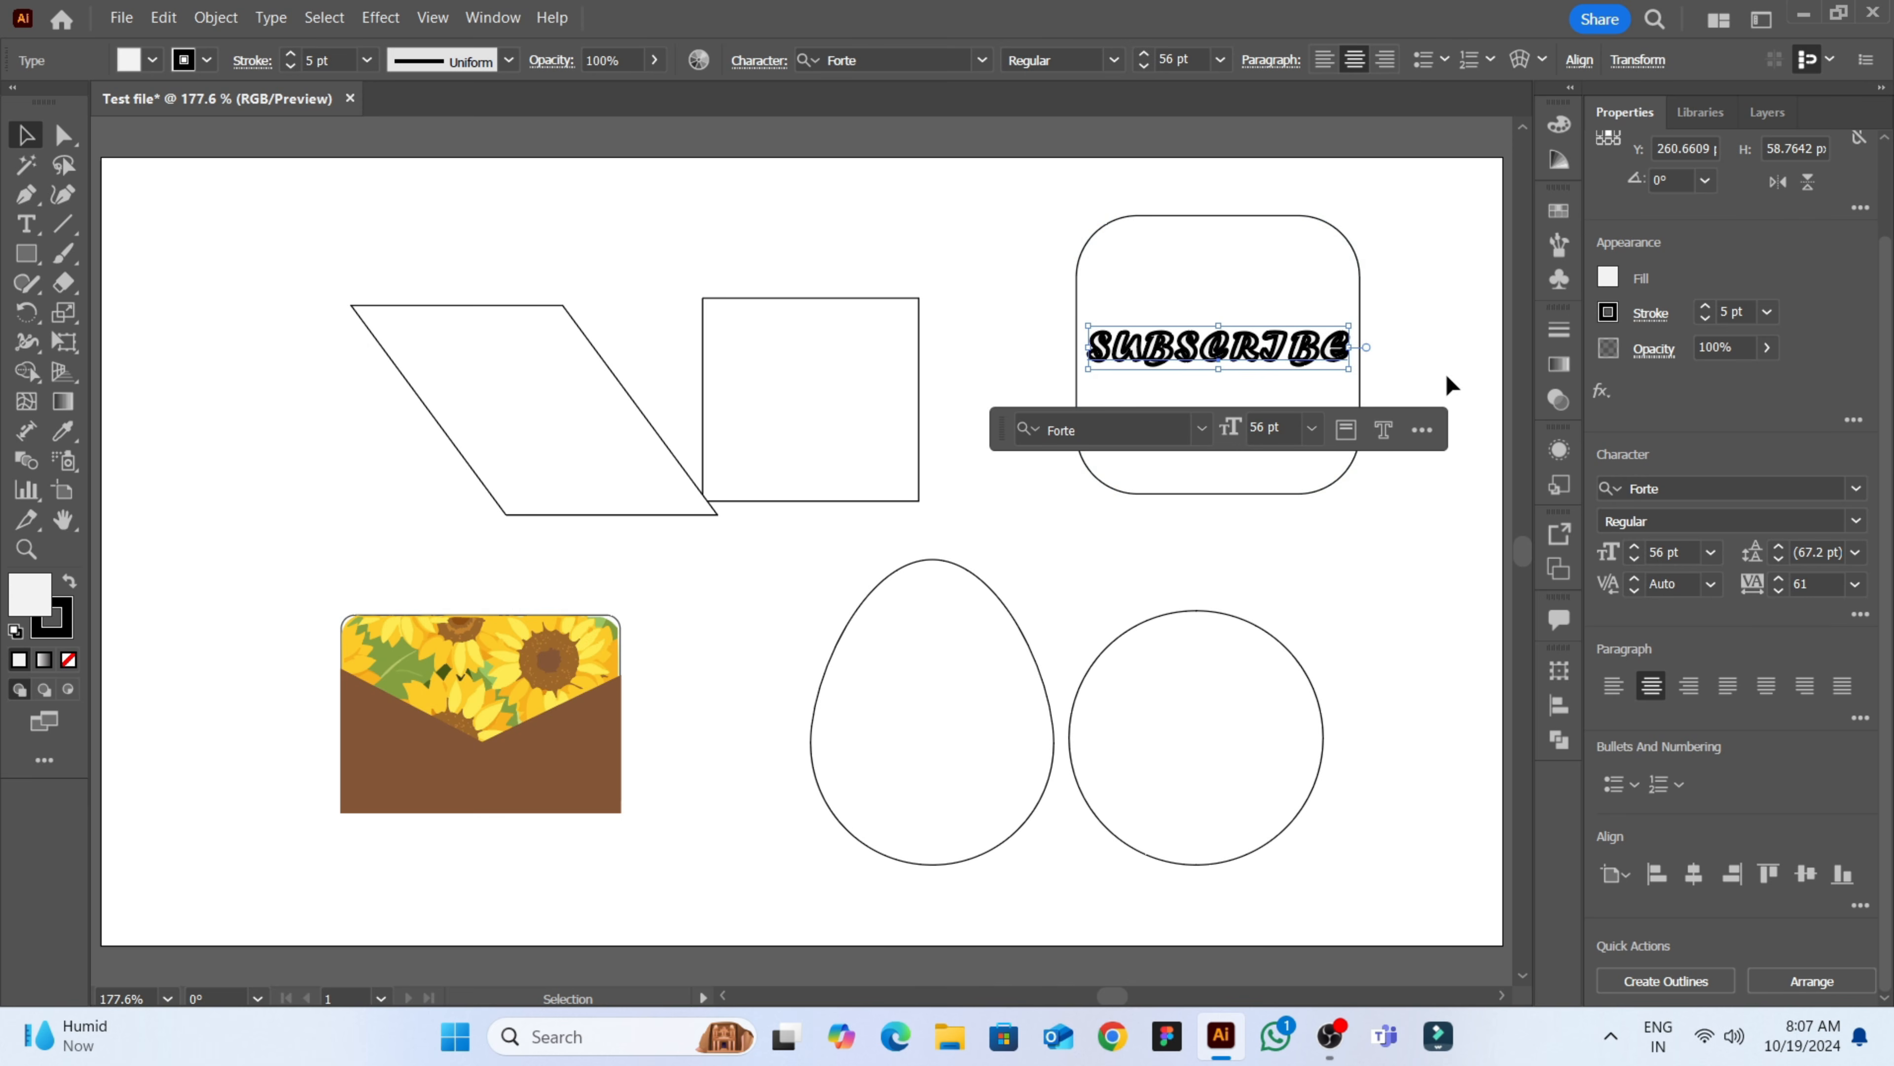
click(1437, 427)
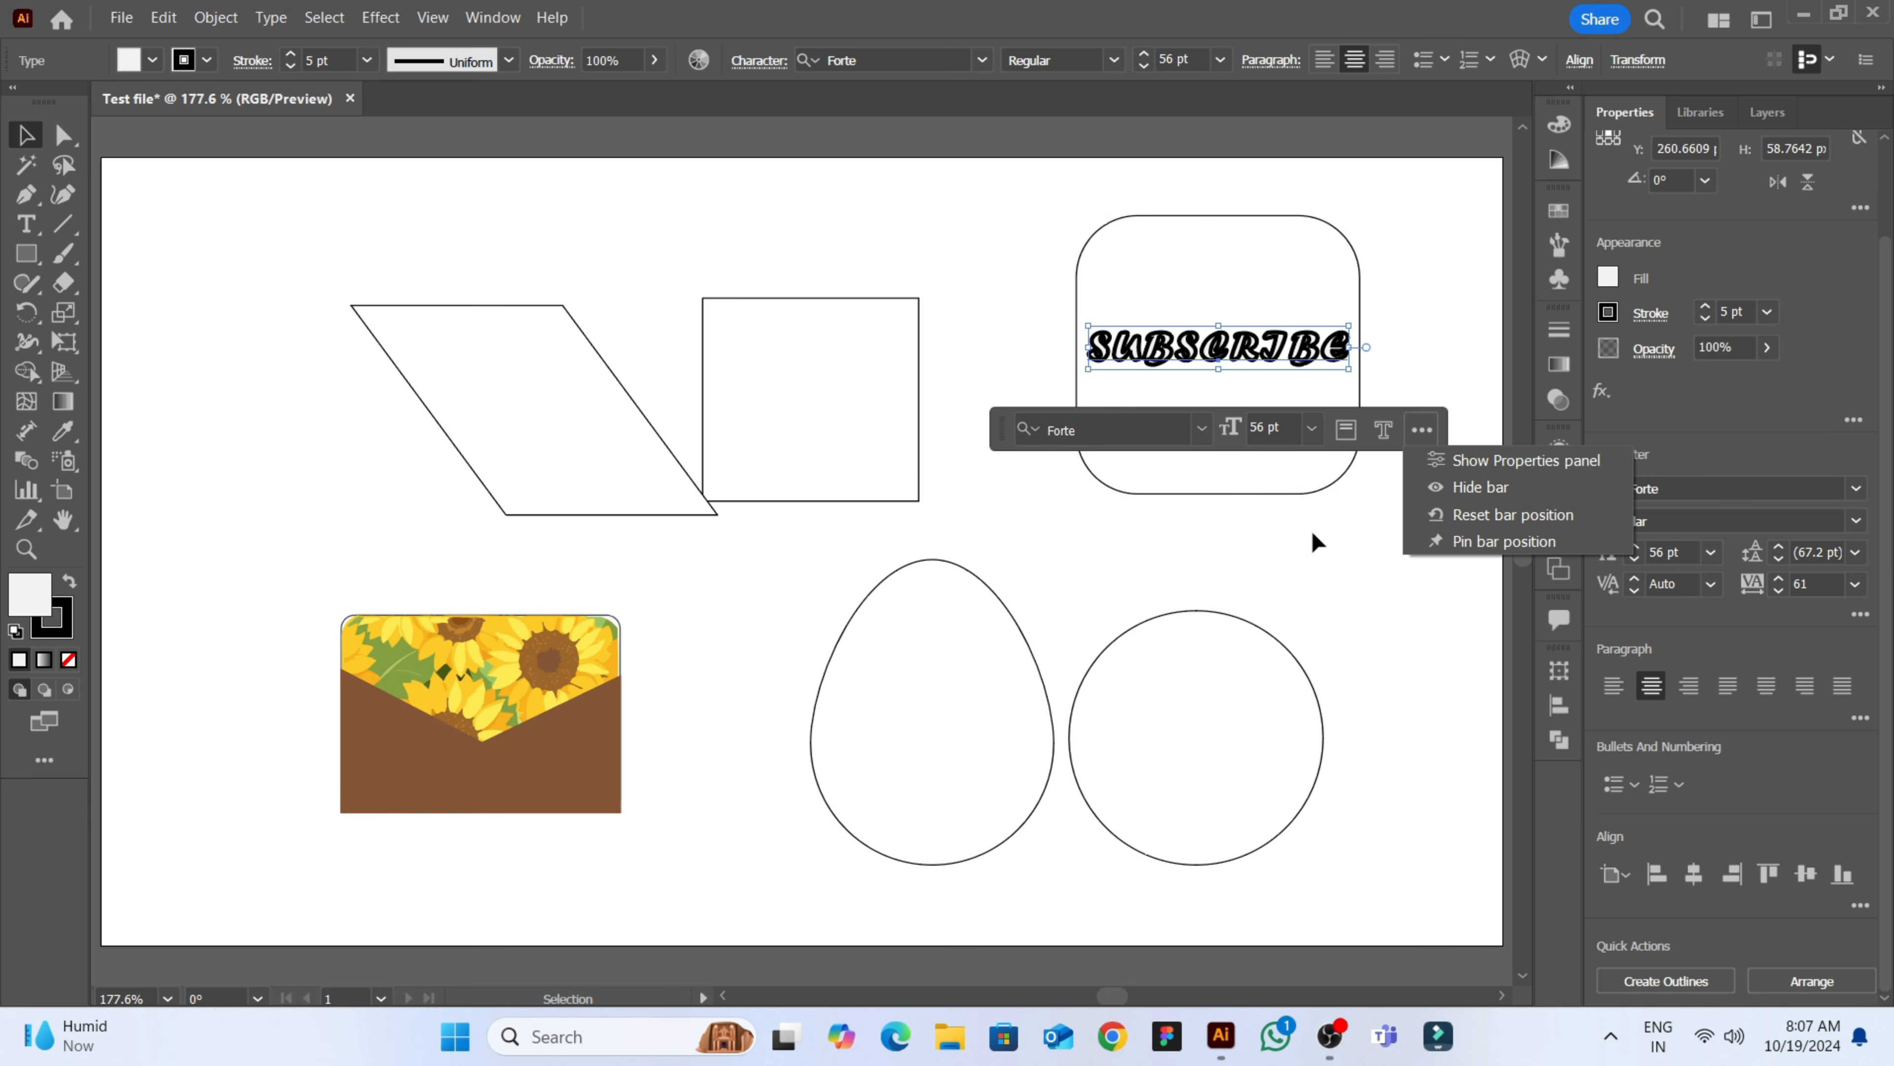
click(1339, 579)
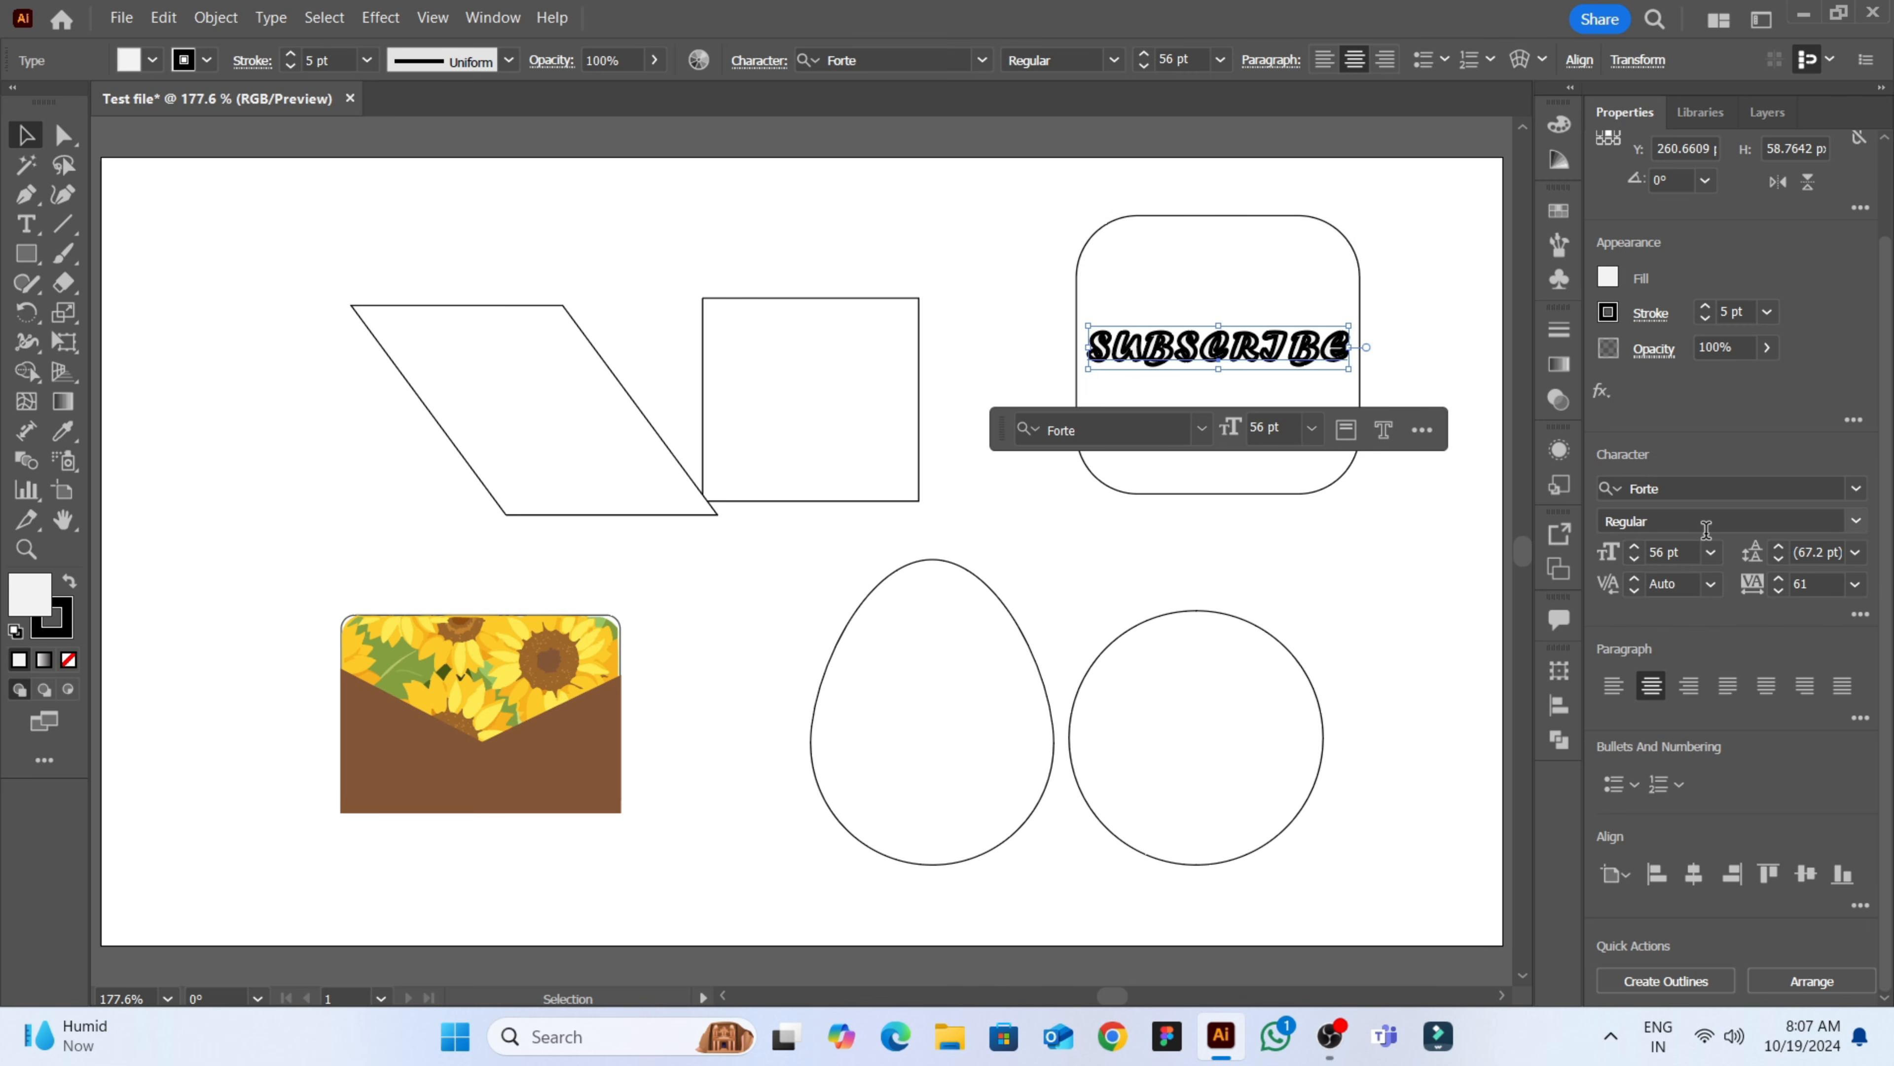
click(1374, 561)
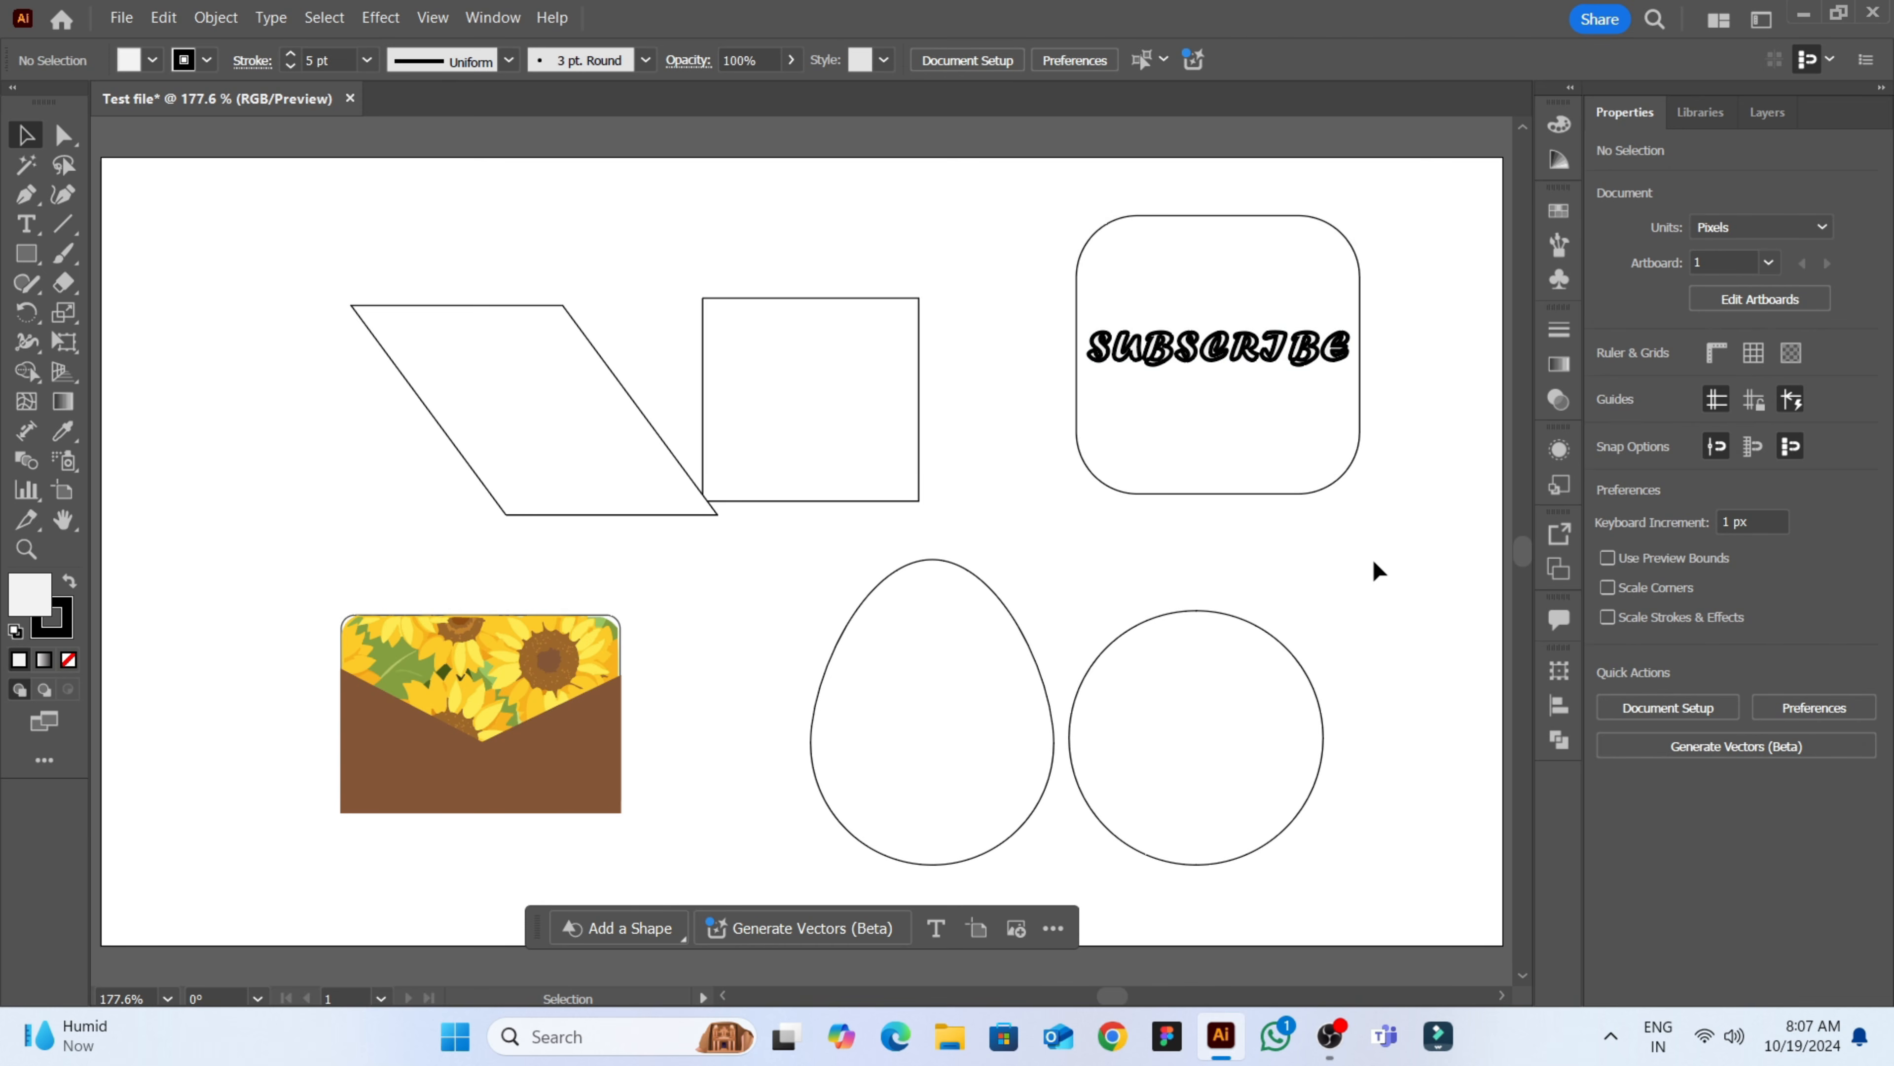